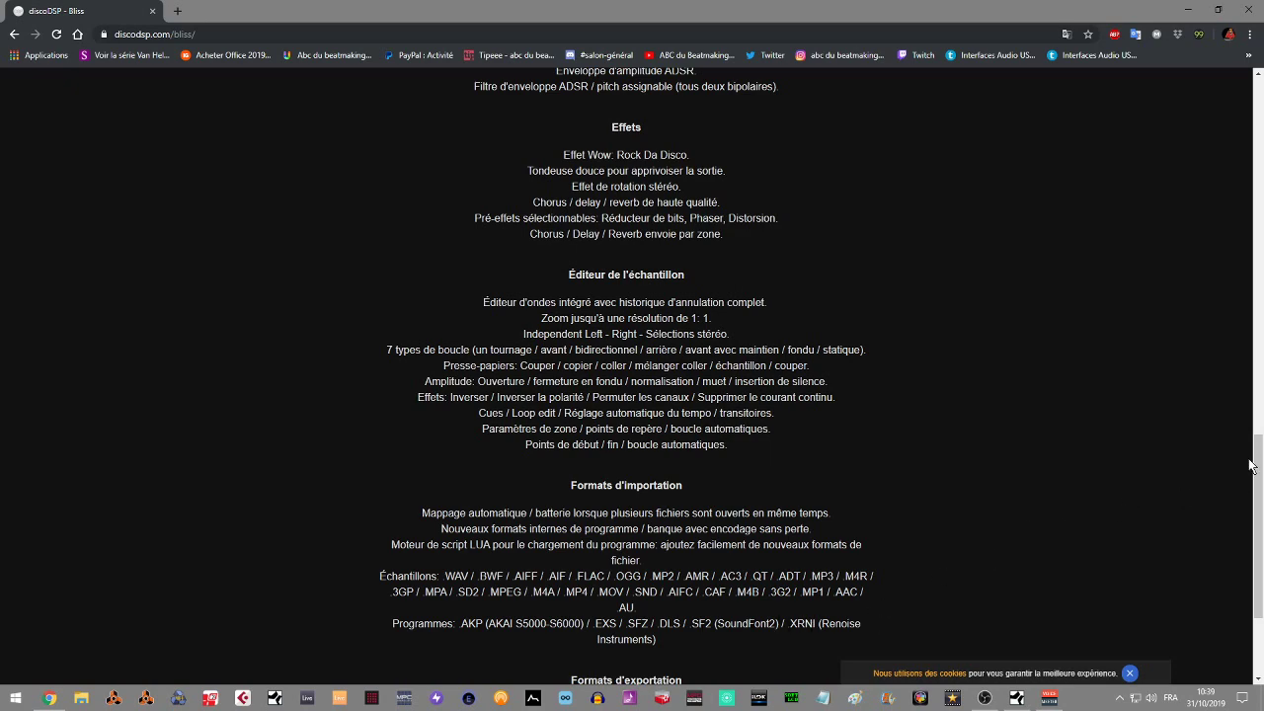
Review the Bliss page's sample editor, import format and export format sections, and return to the product overview.
left_click_drag(1260, 462, 1259, 481)
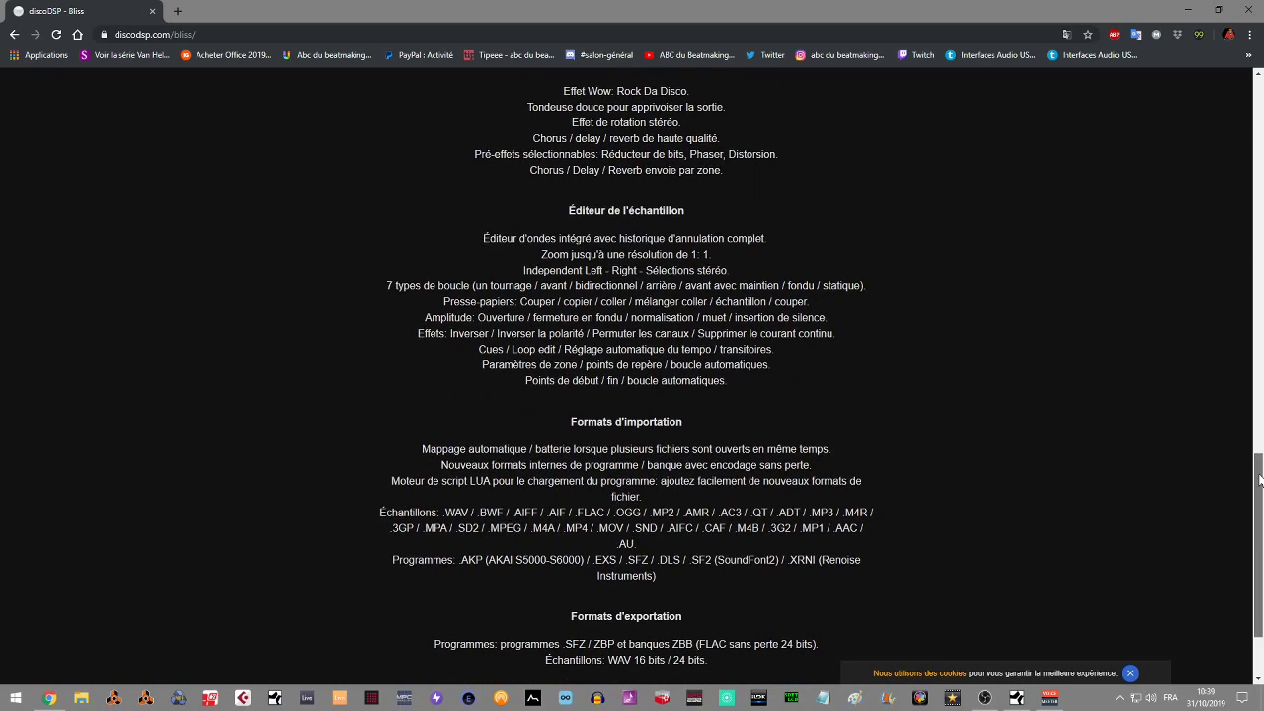
left_click_drag(1259, 481, 1148, 504)
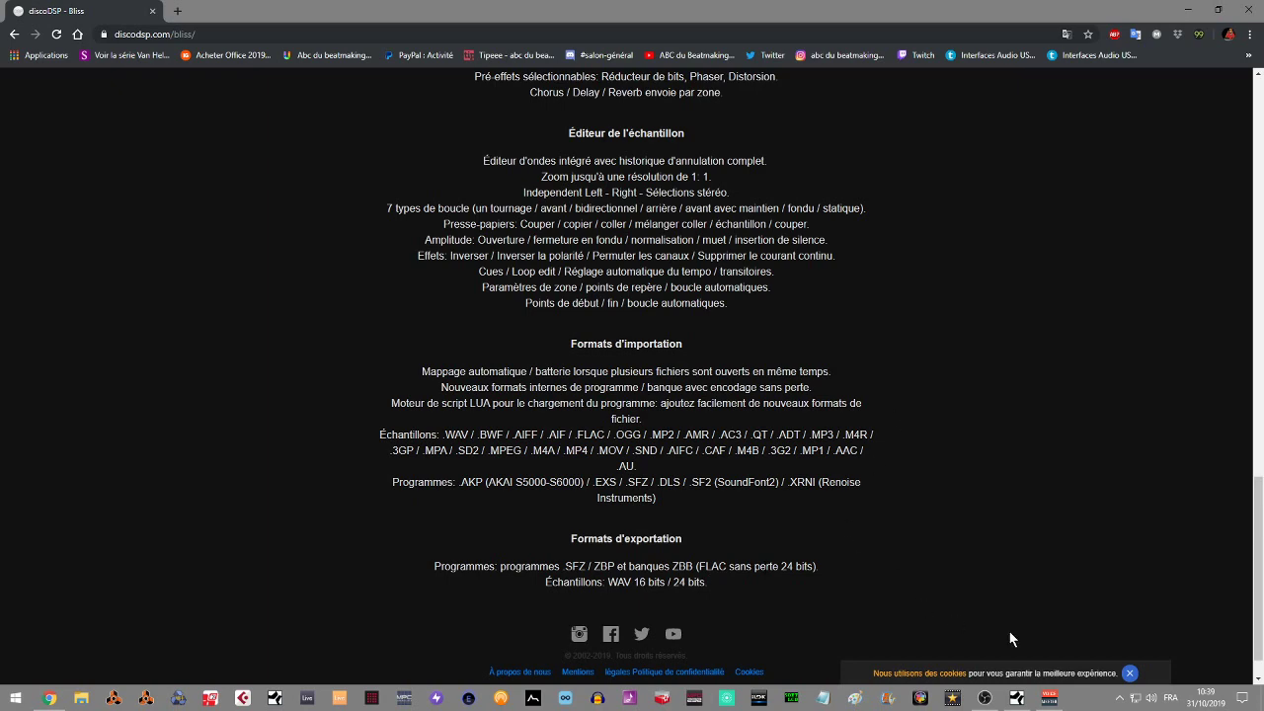
mouse_move(1018, 701)
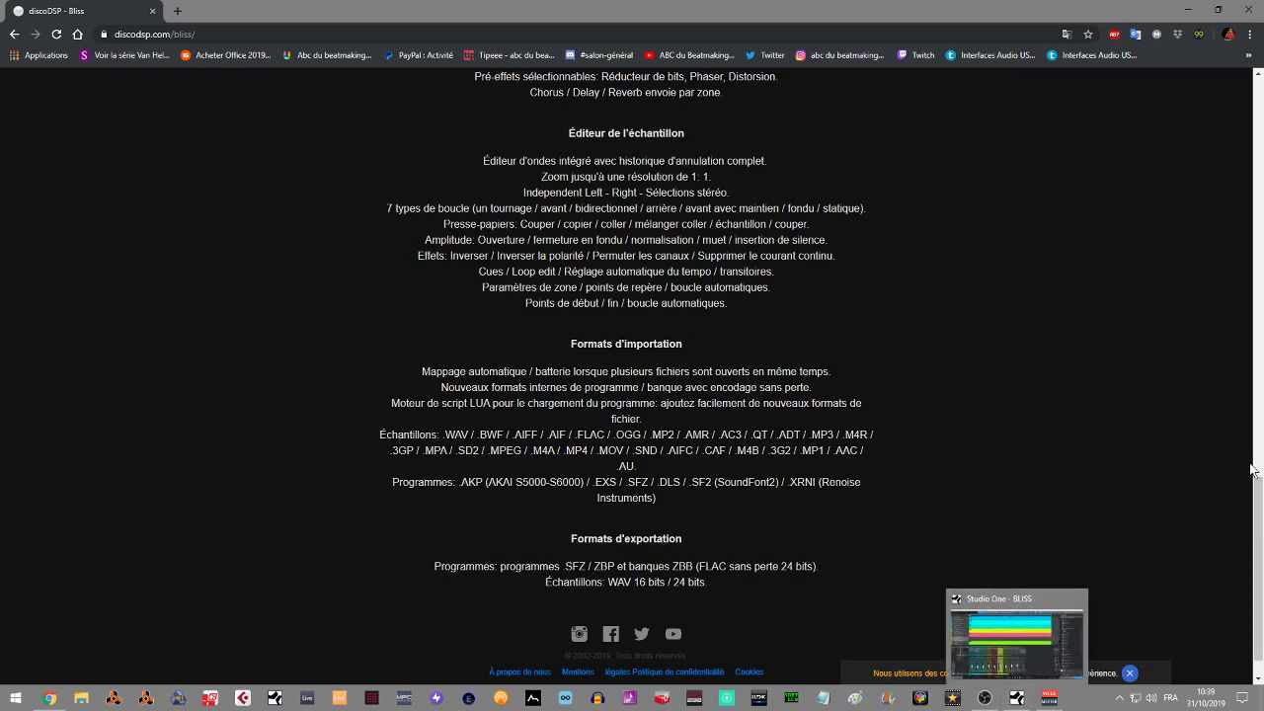
scroll(632, 376, "up", 5)
scroll(679, 97, "up", 8)
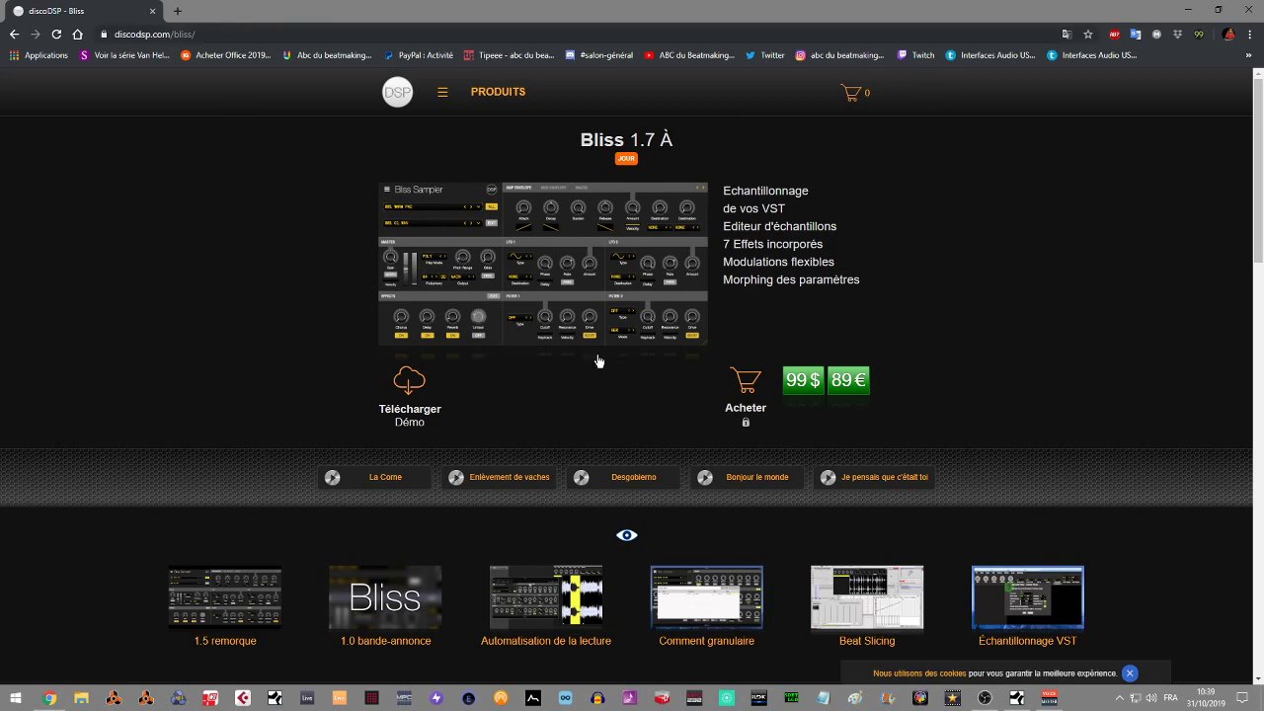
Switch to Studio One, view the B.I.T. synth loaded on the BIT track, and close its window.
left_click(1016, 698)
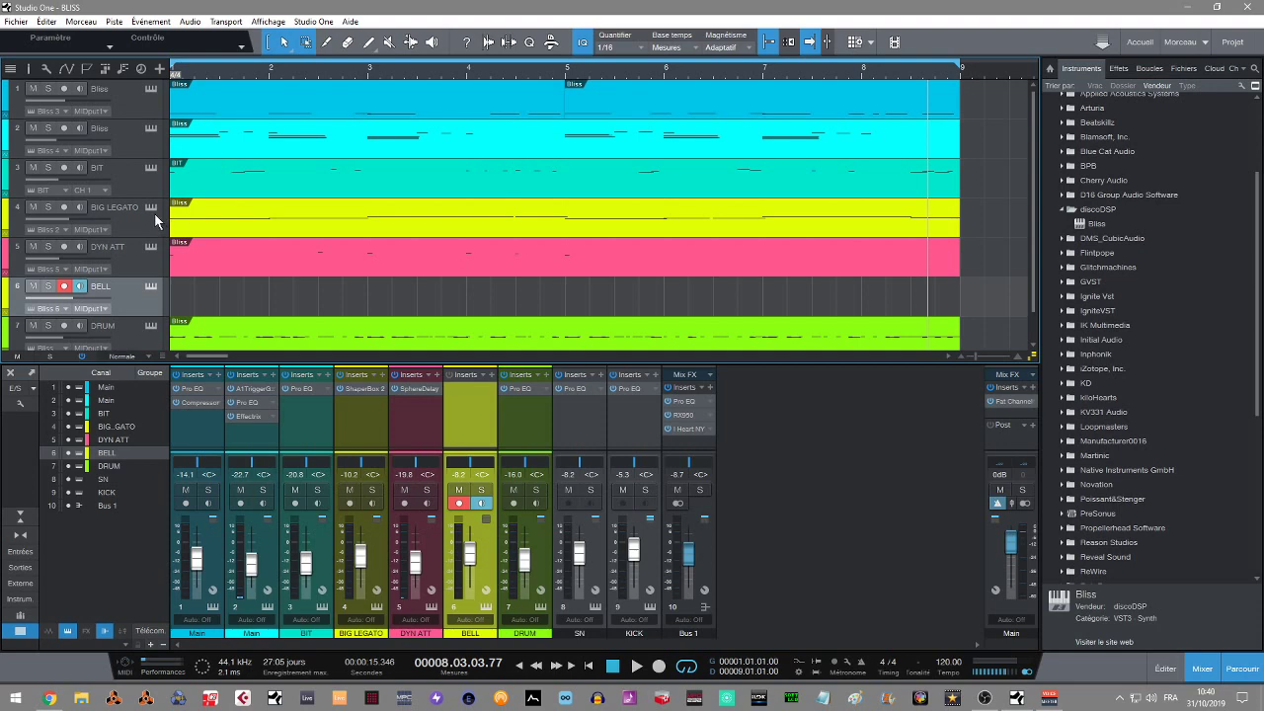
left_click(151, 166)
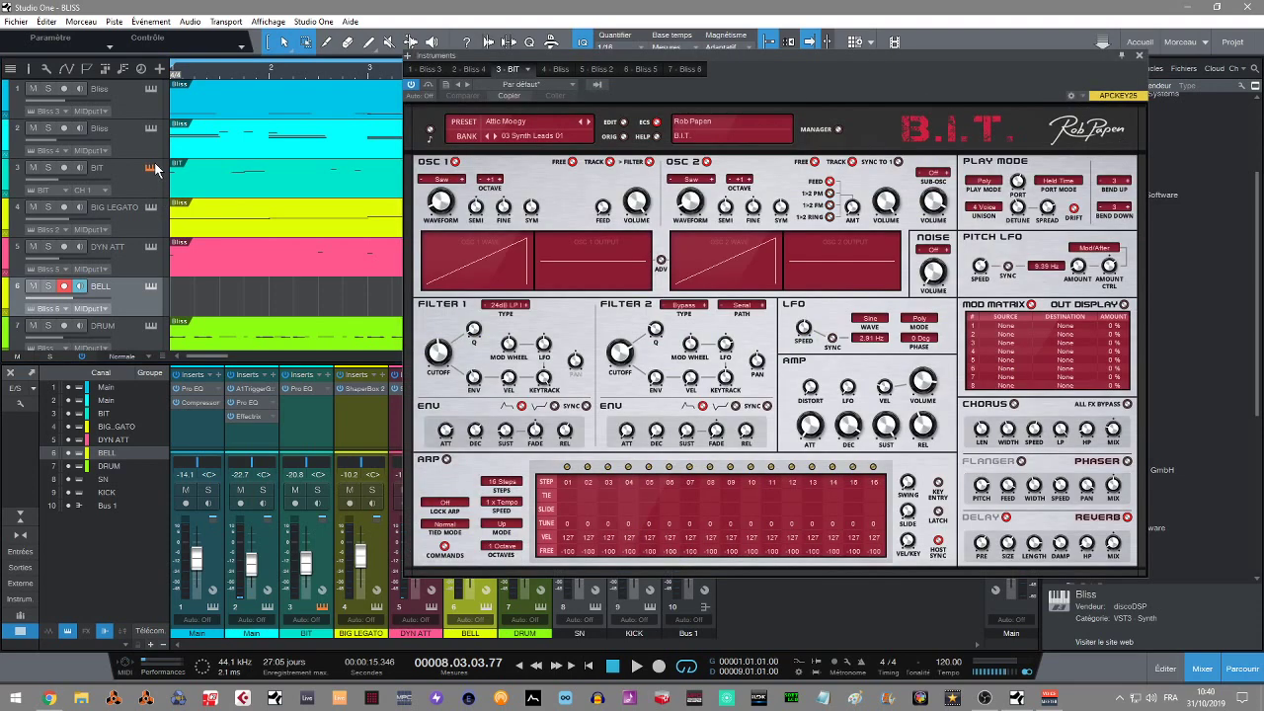
left_click(1140, 56)
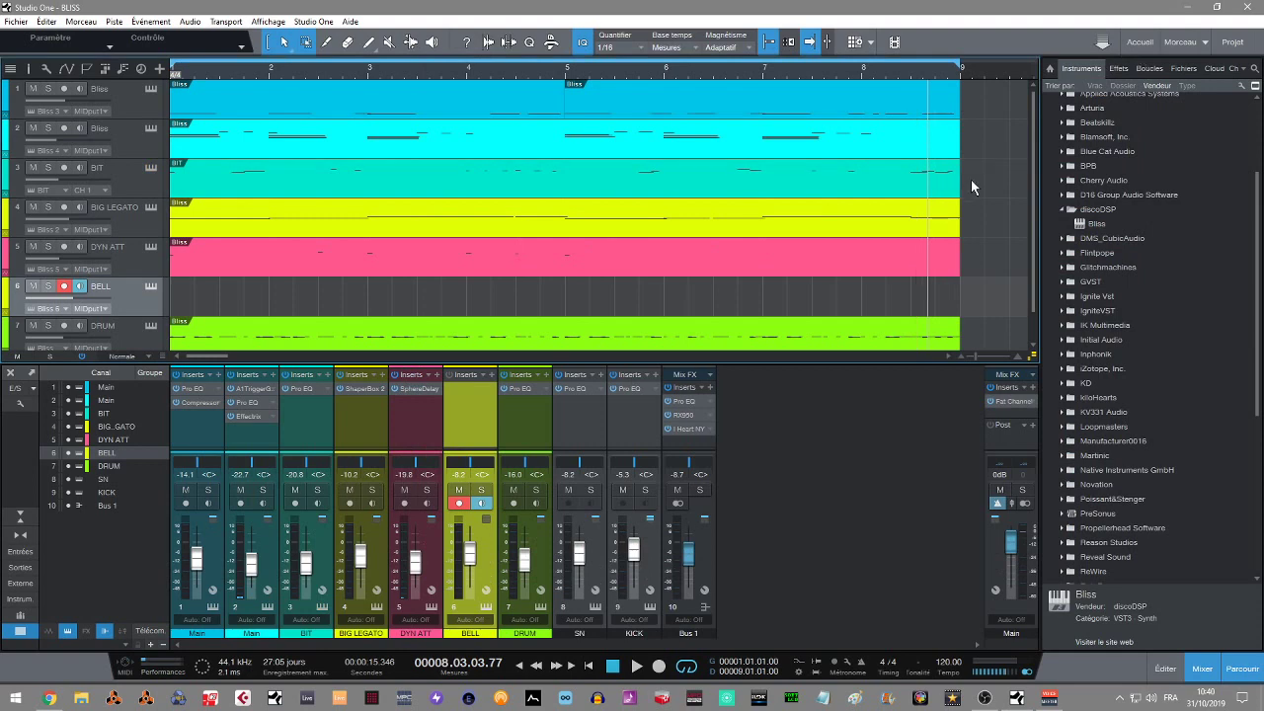
Play the BLISS song from the beginning to hear the full arrangement, and stop playback.
key("comma")
key("space")
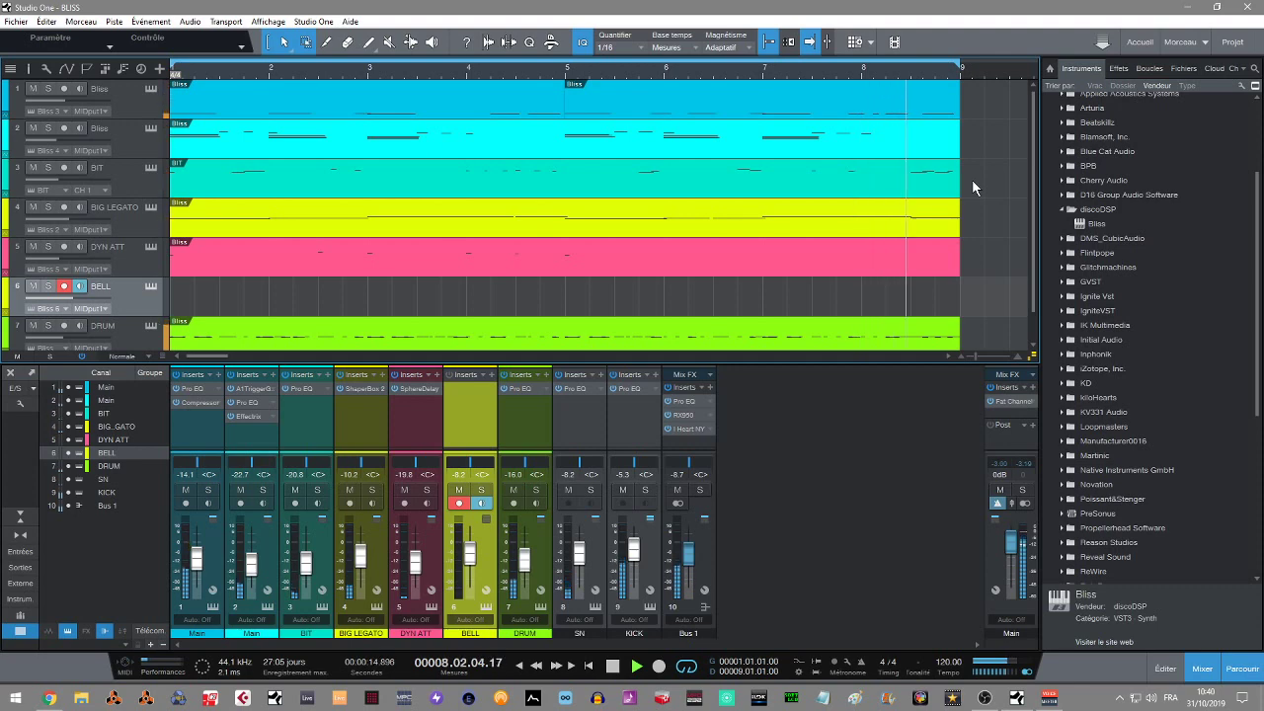
key("space")
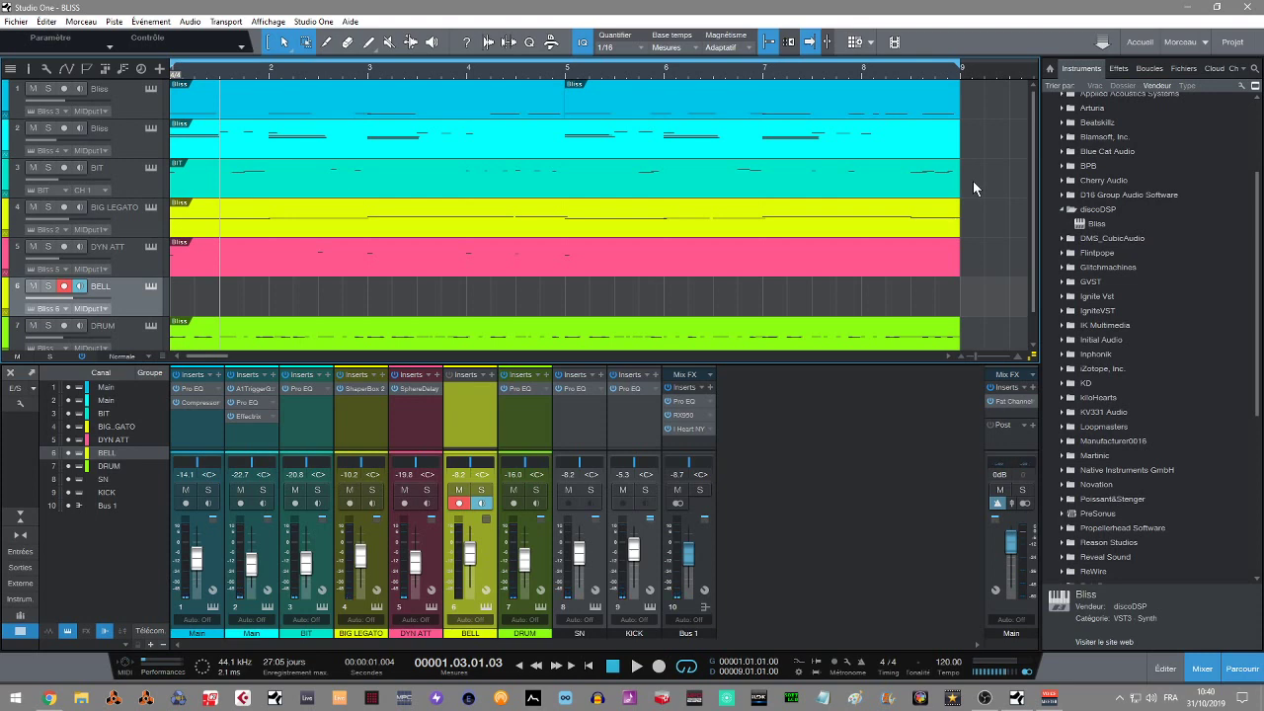
Show the instruments of the first four tracks in turn, from the FAT BASS sampler through BIT to BIG LEGATO.
left_click(138, 96)
left_click(150, 88)
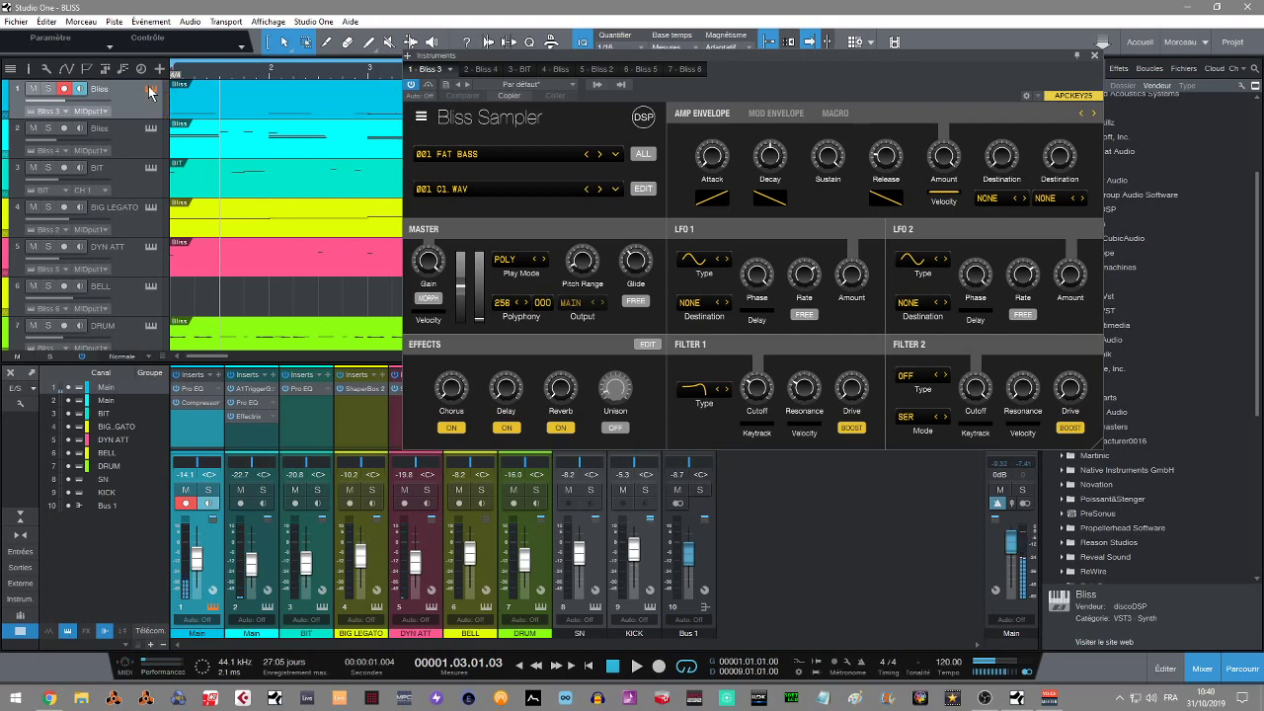
left_click(124, 136)
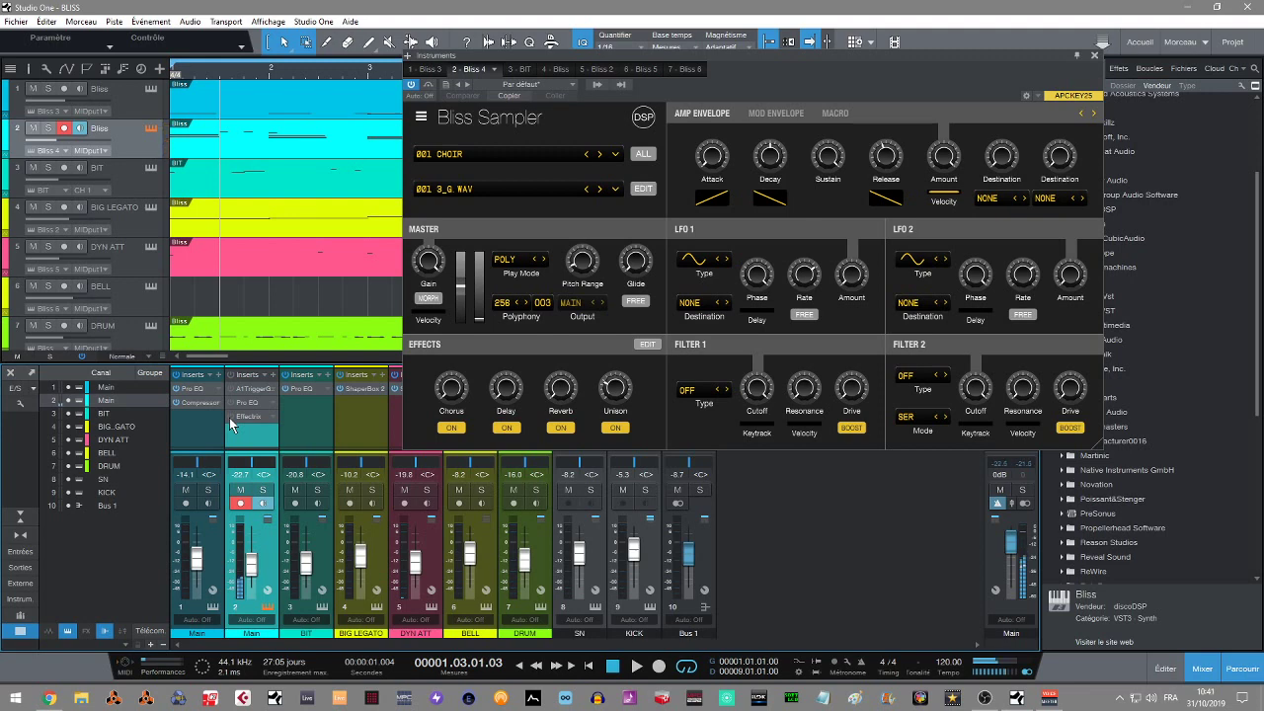
left_click(131, 182)
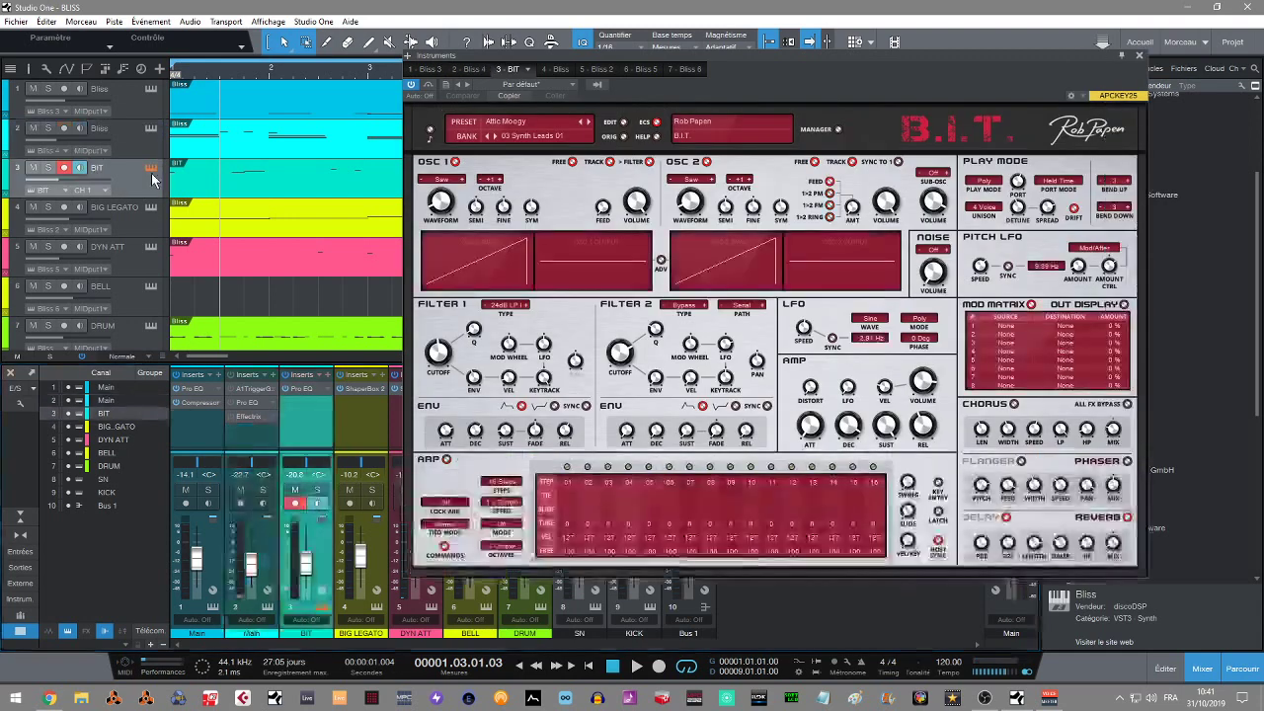
left_click(140, 225)
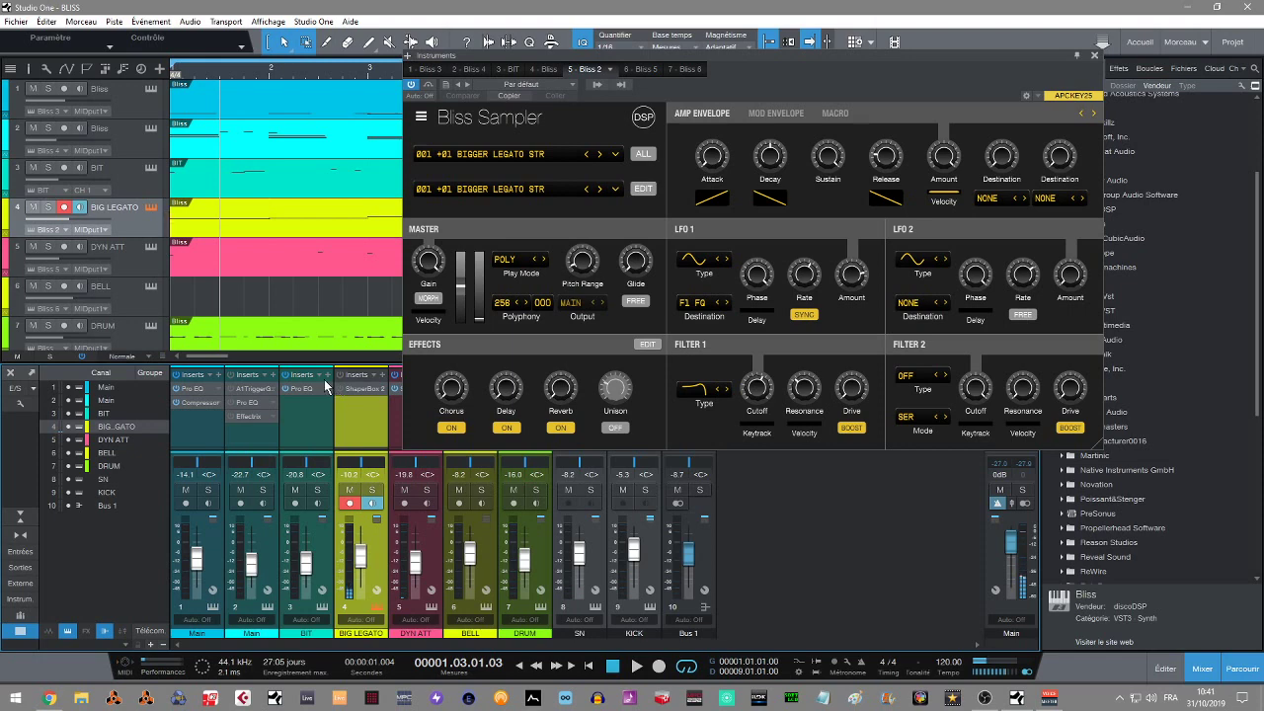
Show the Bliss samplers of the DYN ATT and BELL tracks, repositioning the instrument window so it is fully visible.
left_click(133, 259)
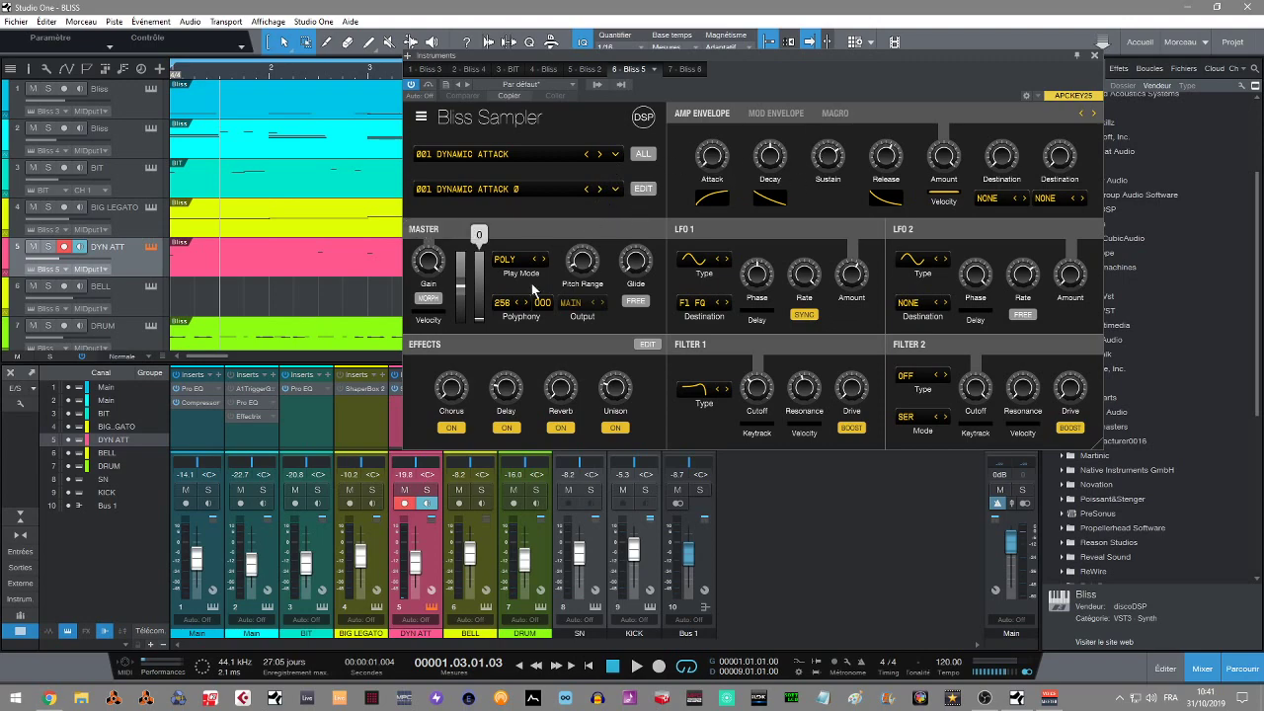
left_click_drag(797, 52, 906, 27)
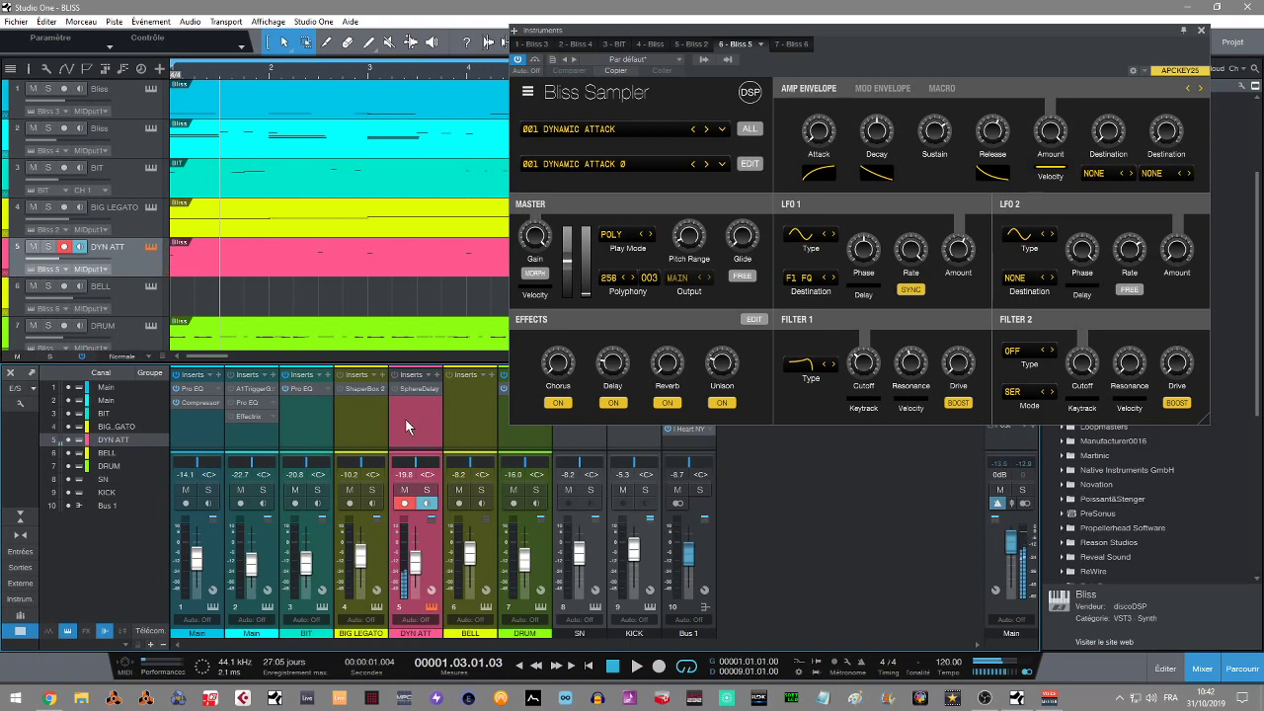
left_click(146, 304)
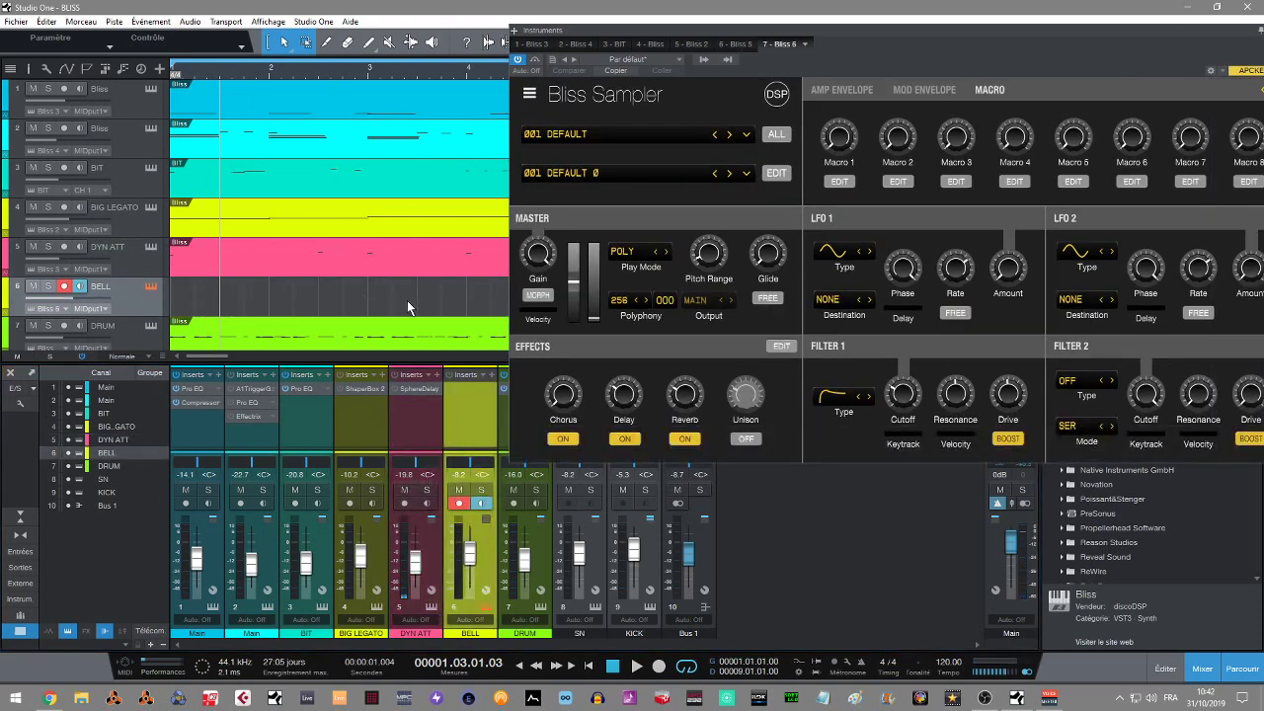
left_click_drag(1005, 40, 927, 45)
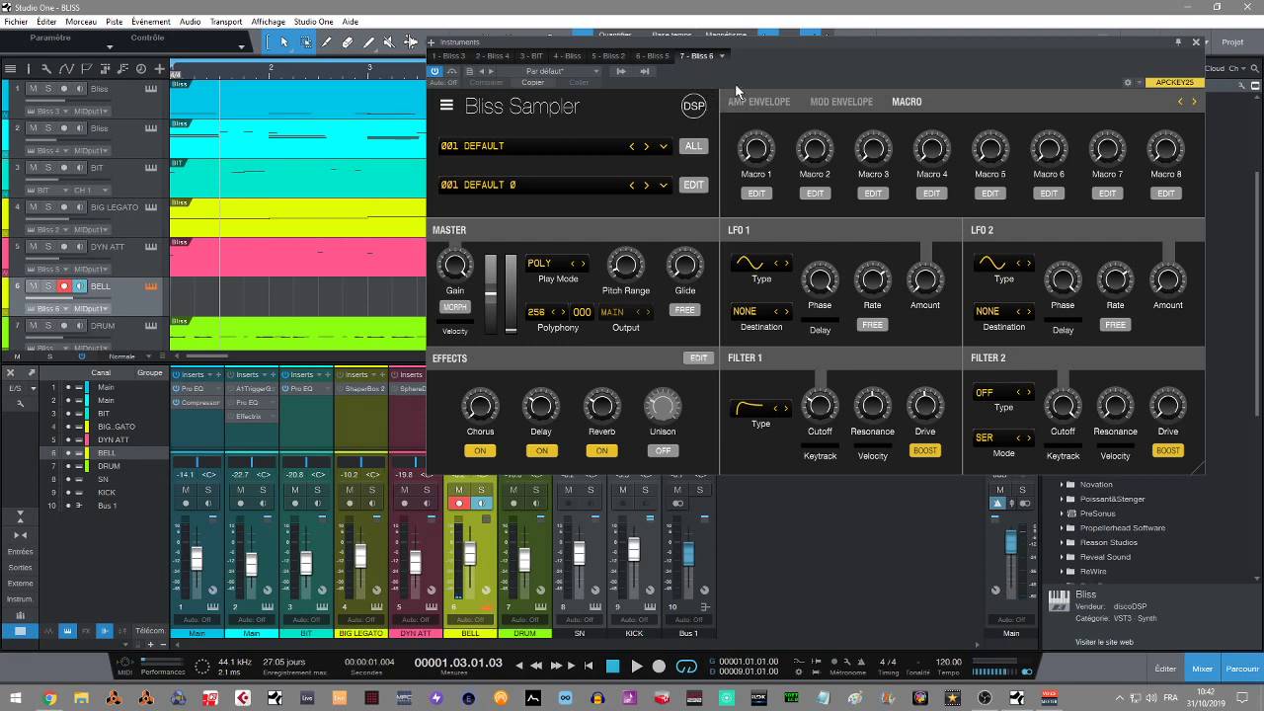
Show the DRUM track's Bliss sampler and view its available output routings without changing the selection.
left_click(143, 337)
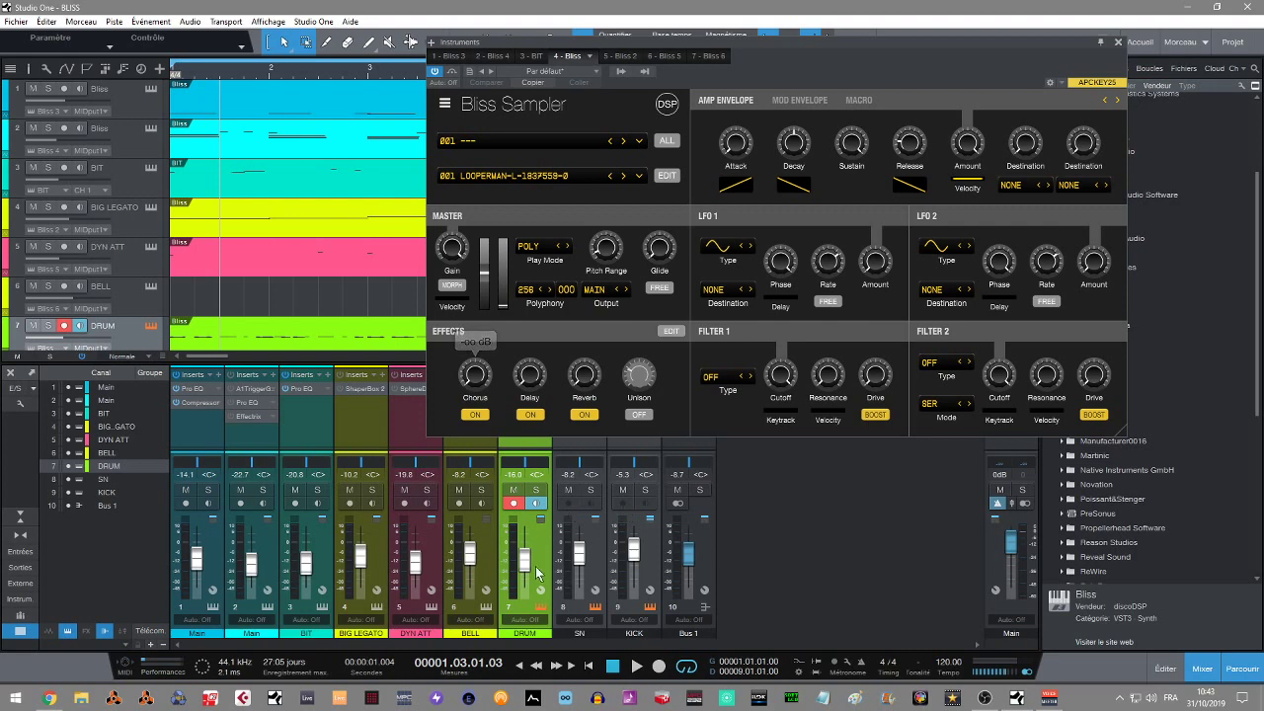
left_click(612, 290)
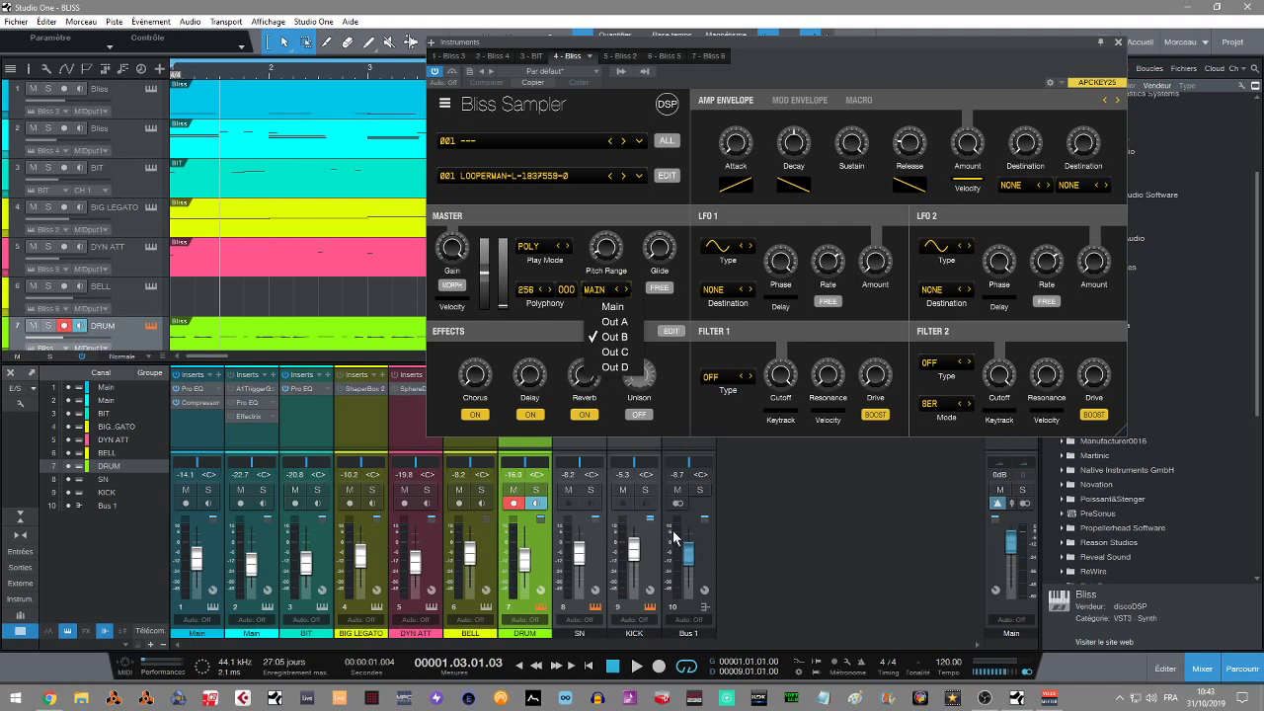
left_click(699, 492)
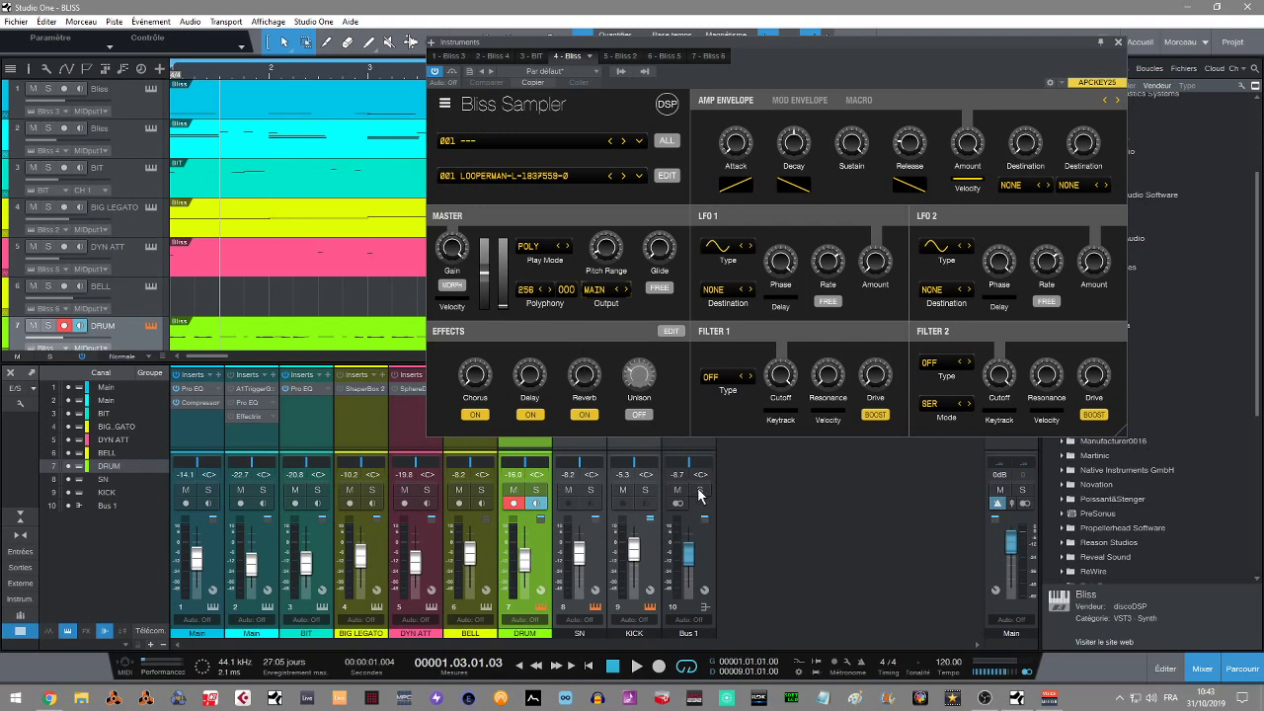
Solo Bus 1, start playback, and take the SN and KICK channels out of the solo to hear the DRUM channel alone.
left_click(699, 492)
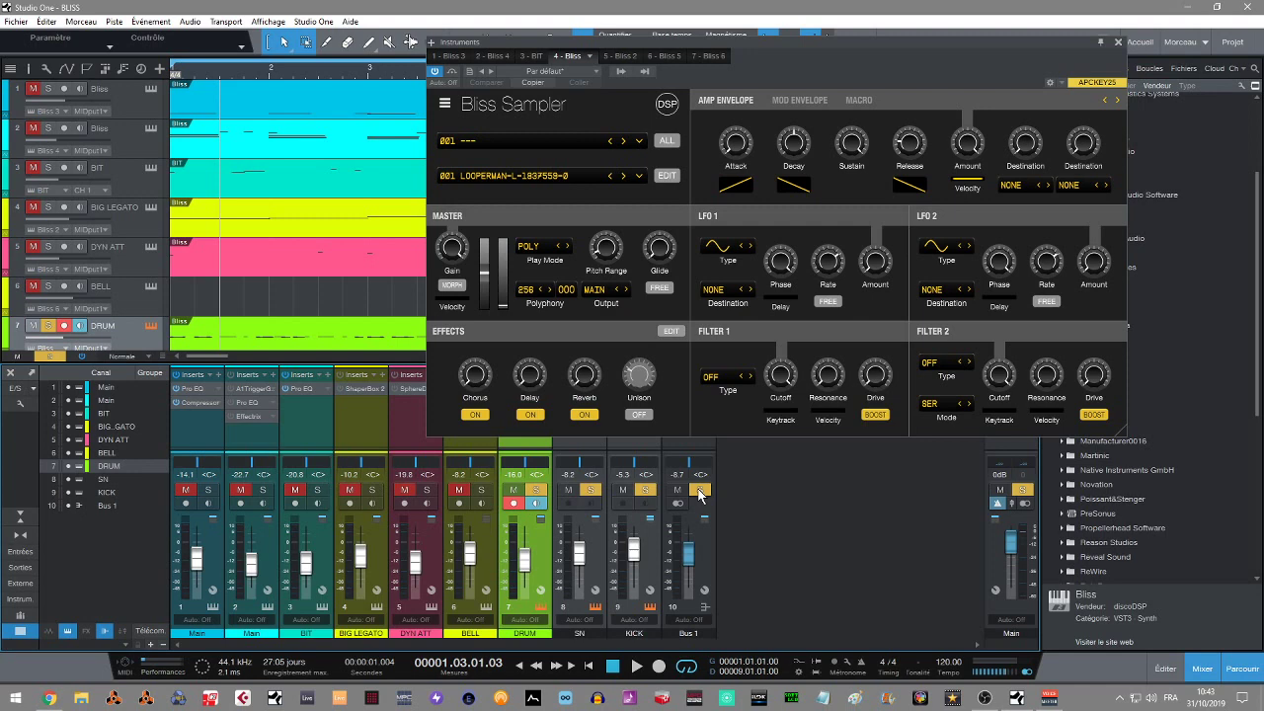
key("space")
key("space")
left_click(591, 489)
left_click(645, 489)
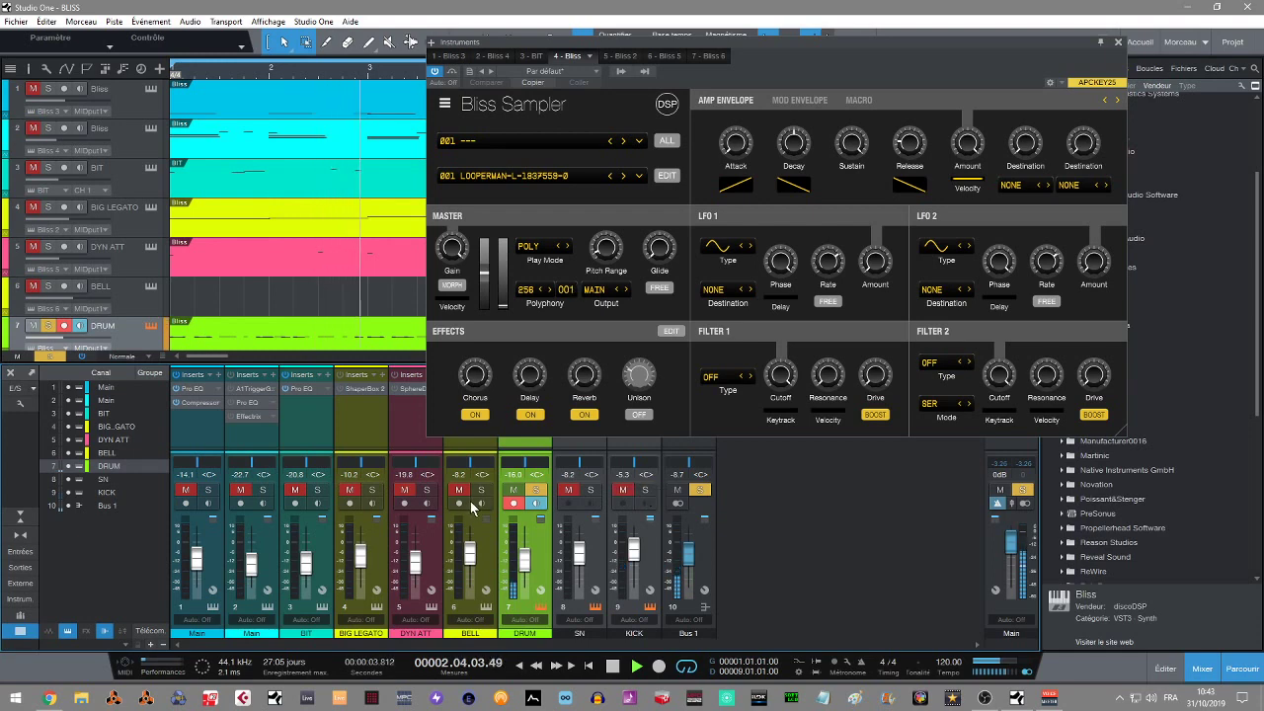
Add the SN and KICK channels back to the solo one by one, and clear all soloing.
left_click(589, 491)
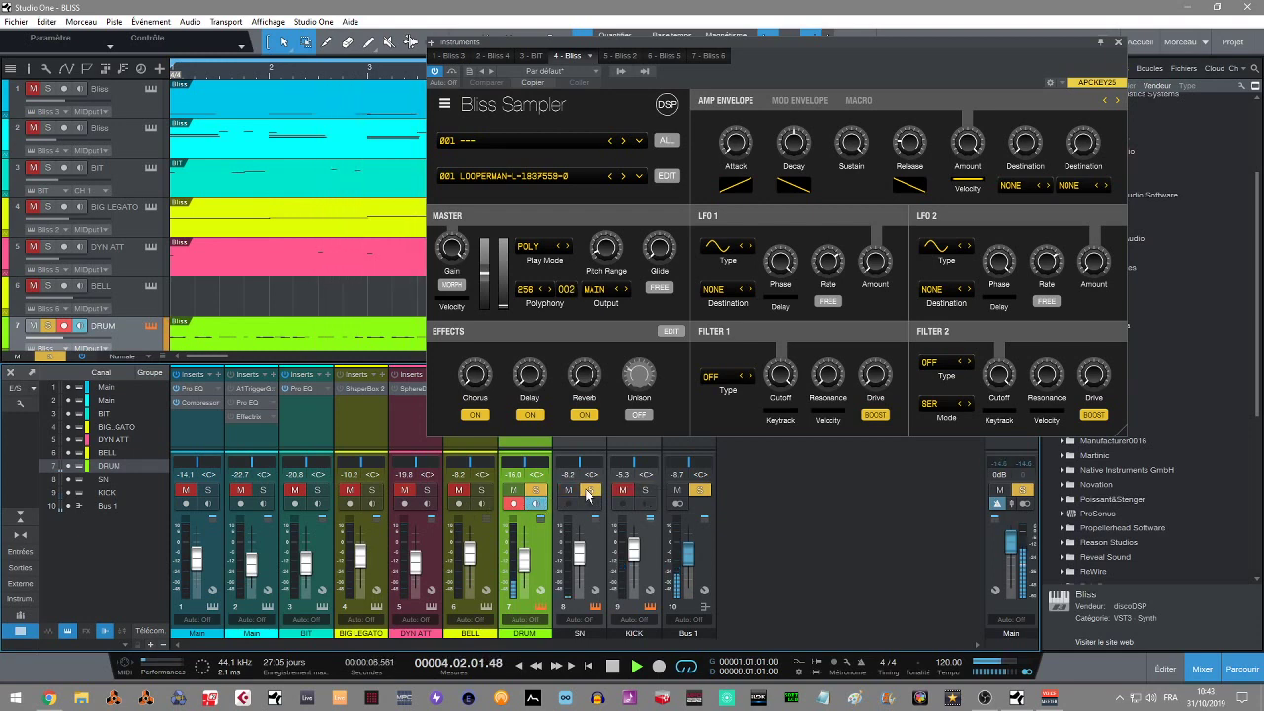
left_click(646, 490)
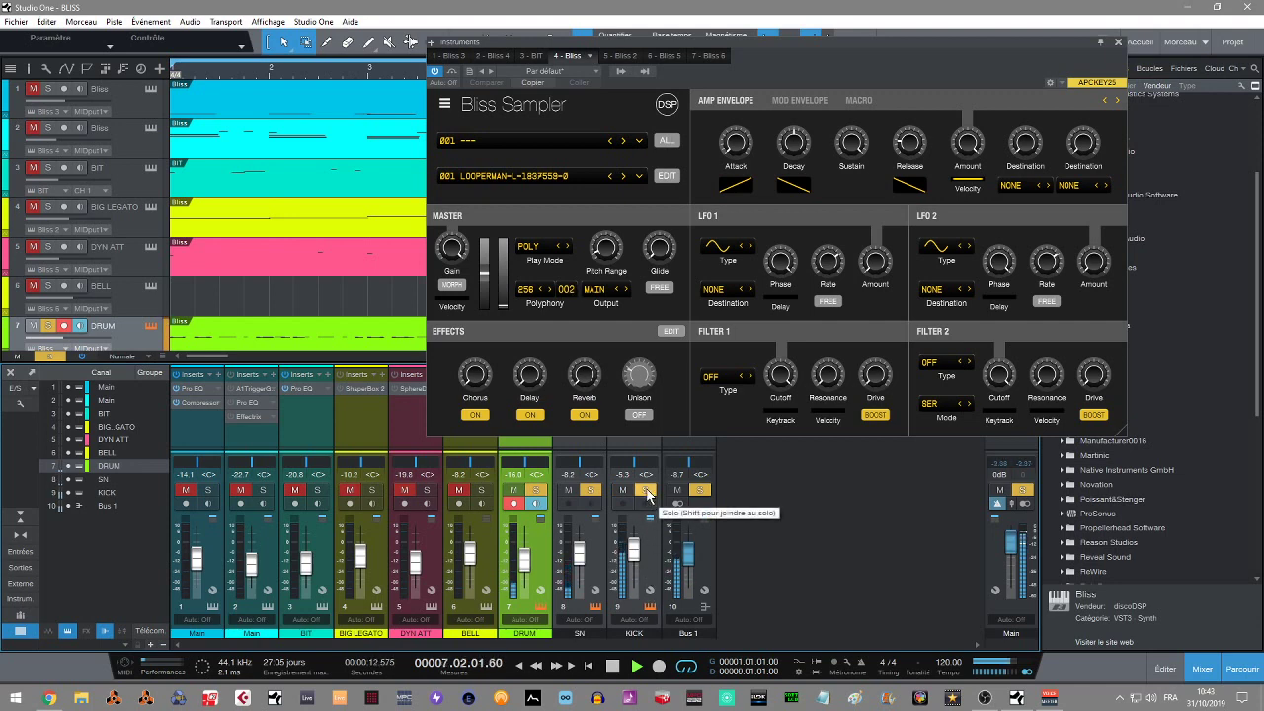
left_click(645, 489)
left_click(699, 490)
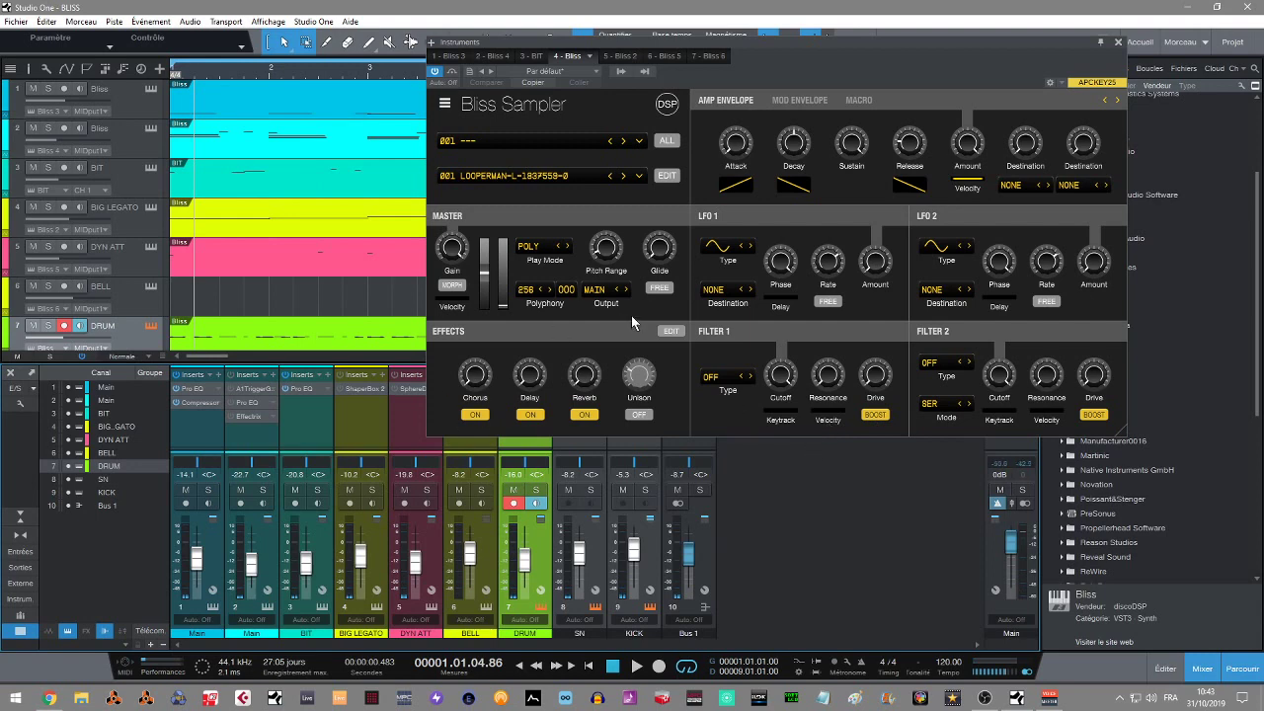
Close the drum sampler, hide the mixer, and add a new Bliss instrument track below DRUM with its window centred over the arrangement.
left_click(1119, 44)
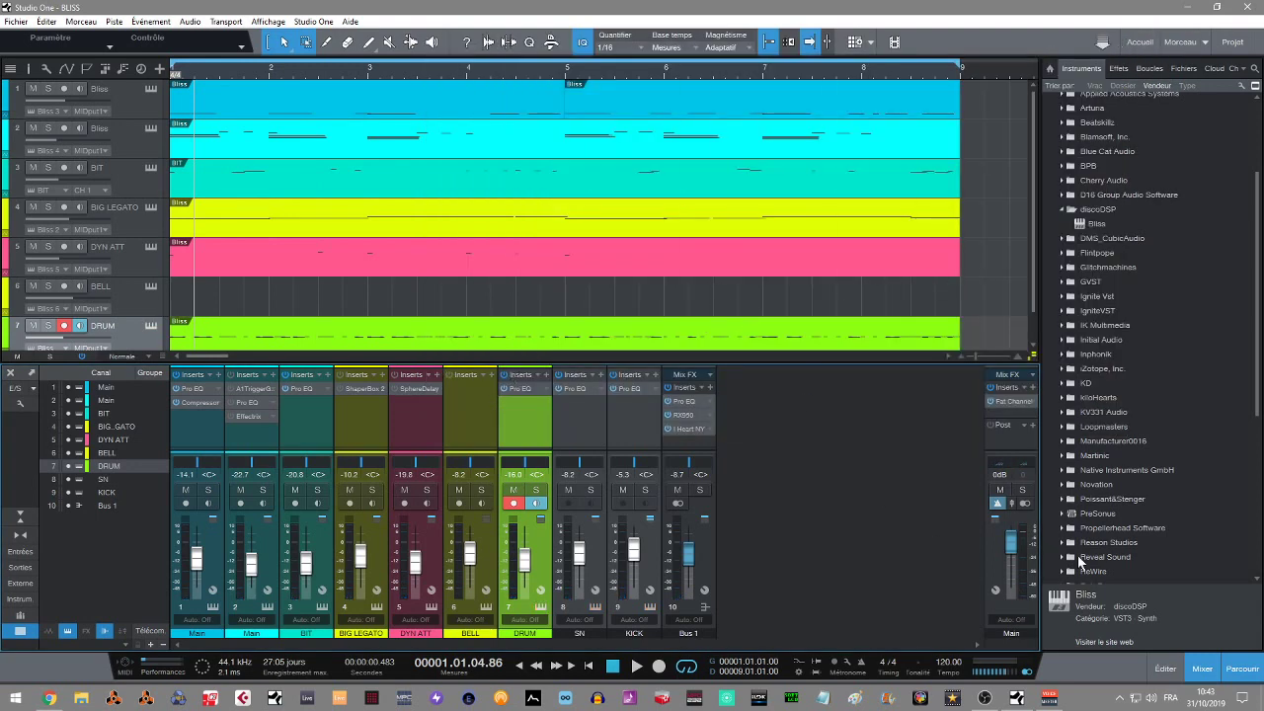
left_click(1203, 670)
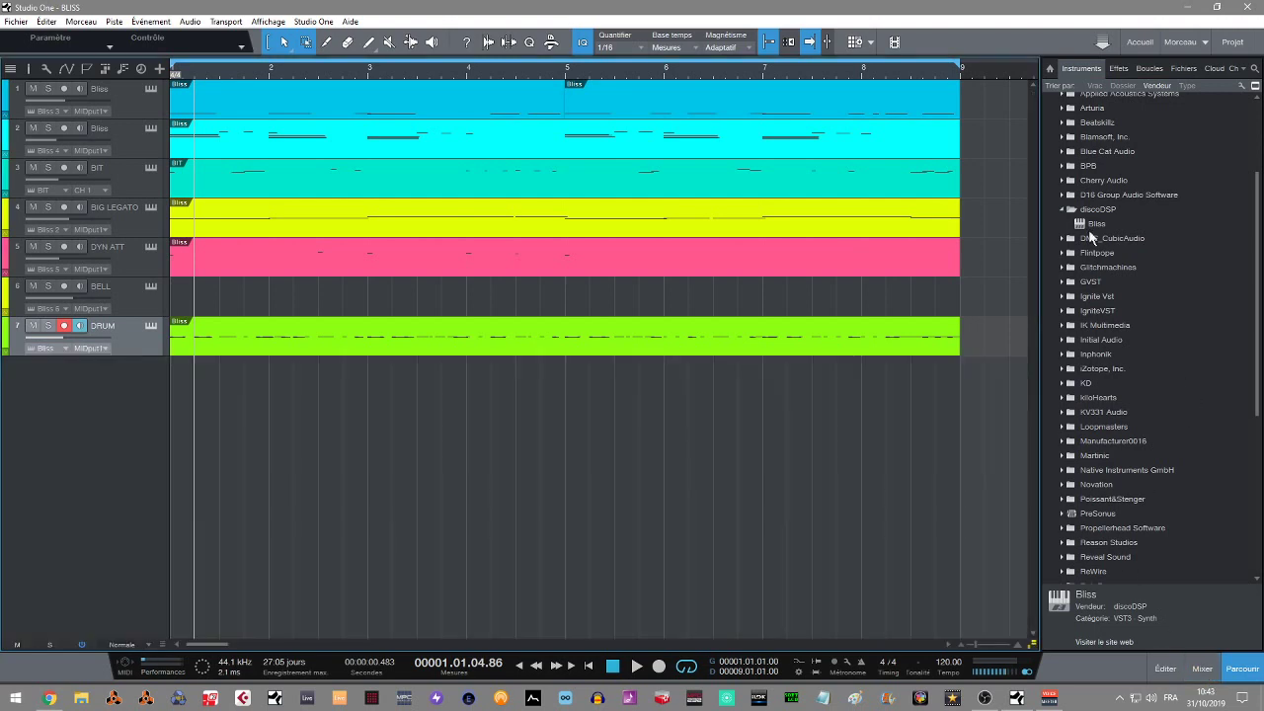
left_click_drag(1094, 224, 708, 449)
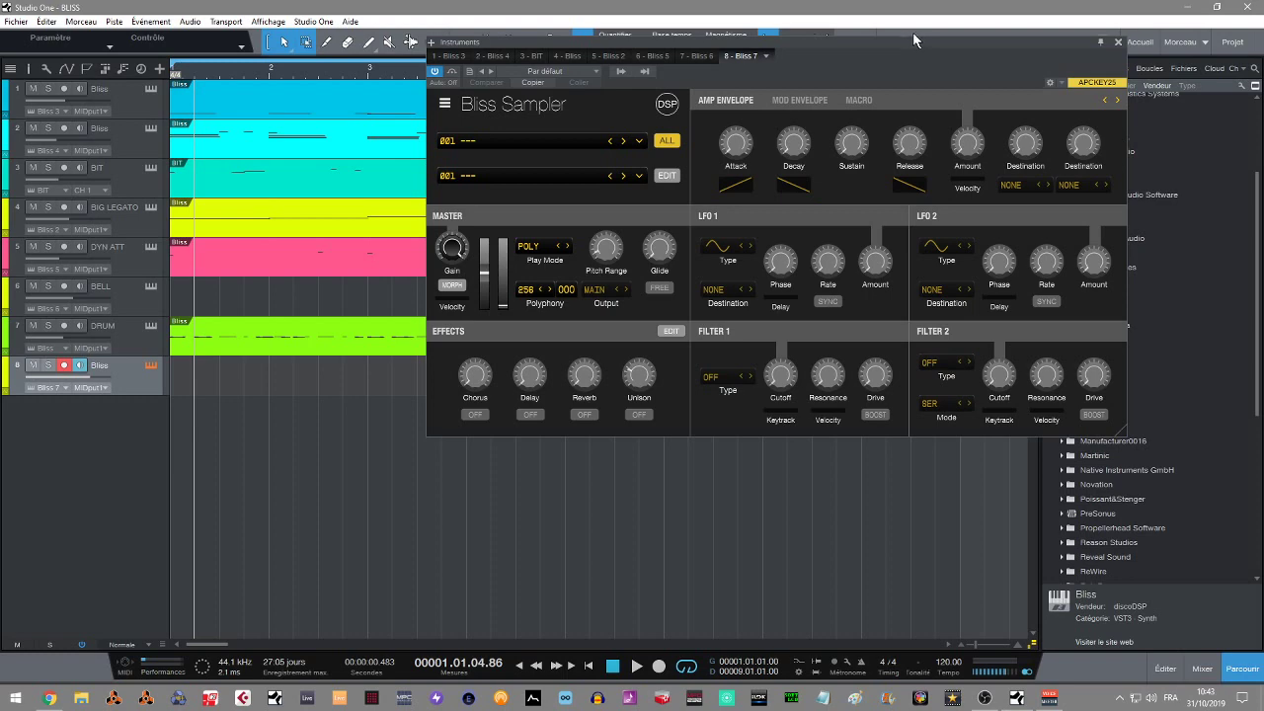
left_click_drag(917, 45, 822, 181)
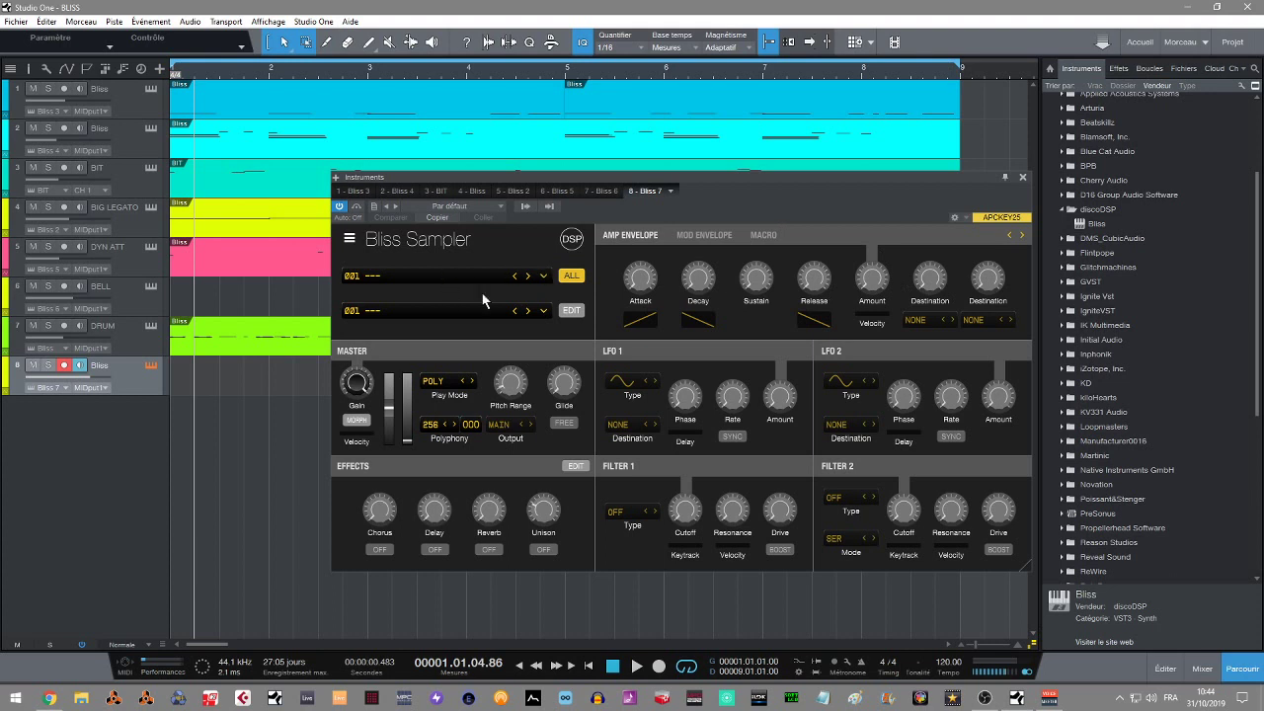
View the new Bliss instance's program and sample file options, including recent programs and banks, without loading anything.
left_click(543, 275)
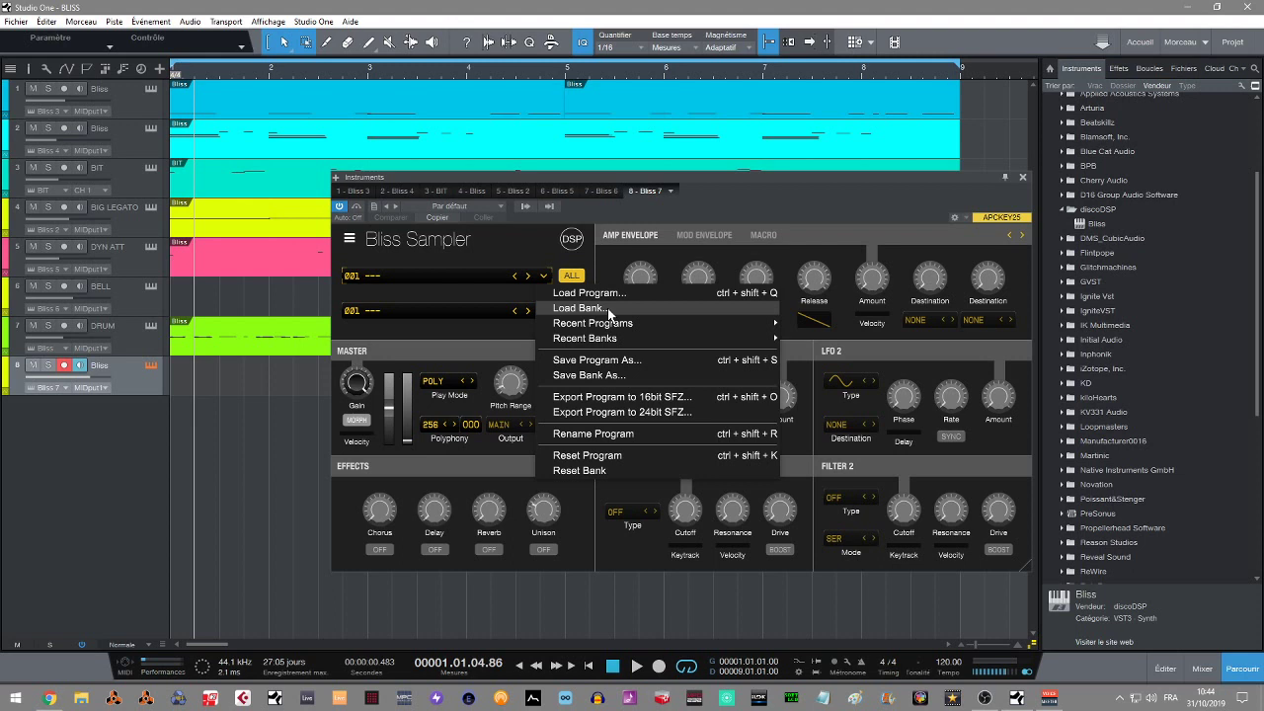
mouse_move(612, 324)
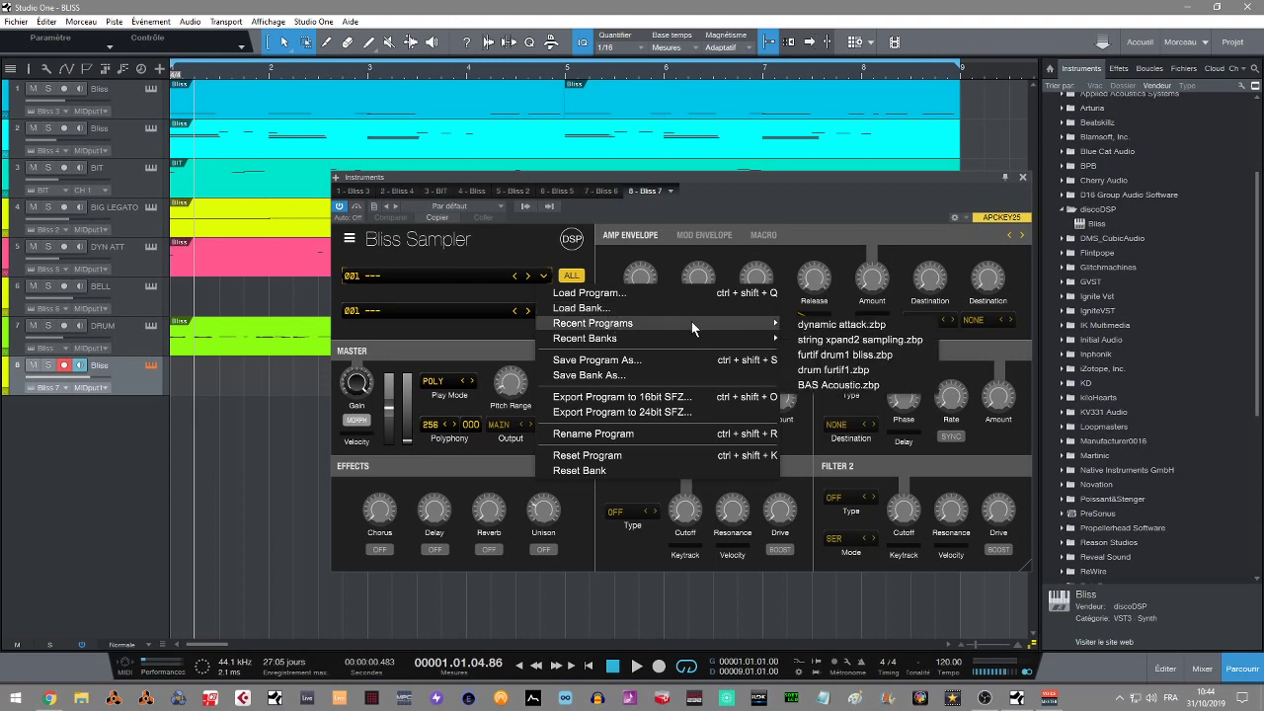
mouse_move(770, 338)
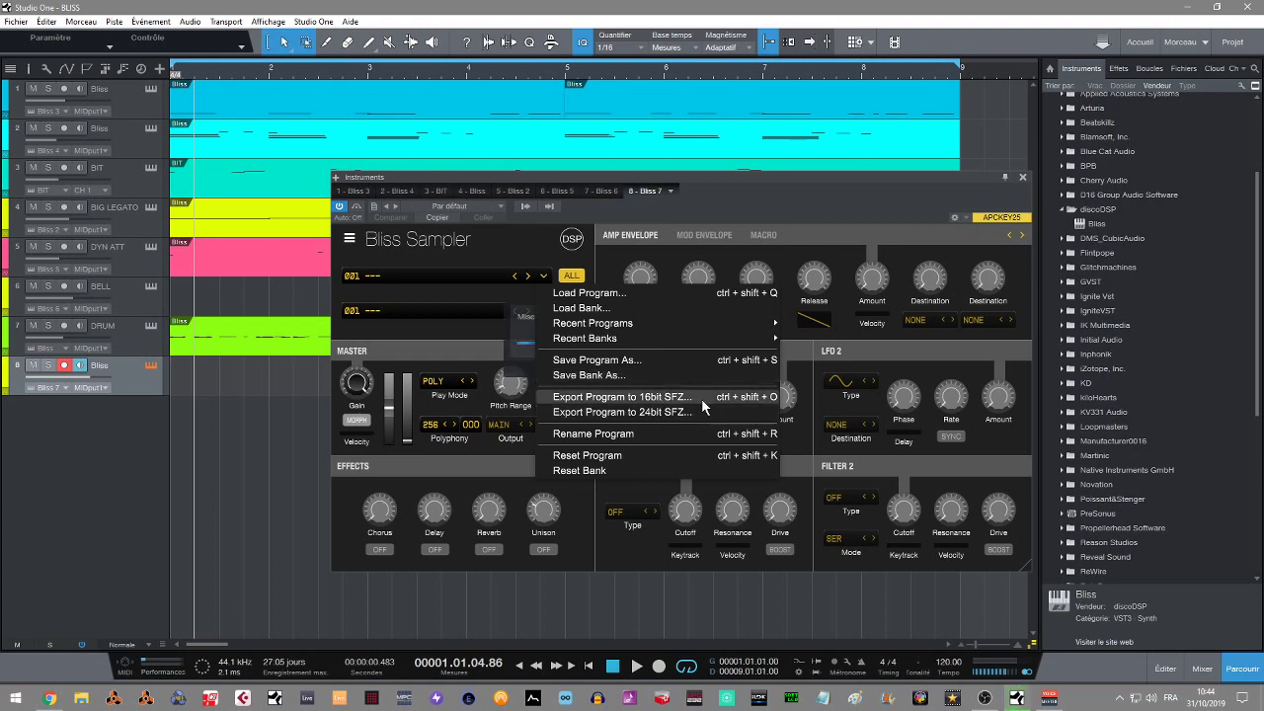
left_click(677, 399)
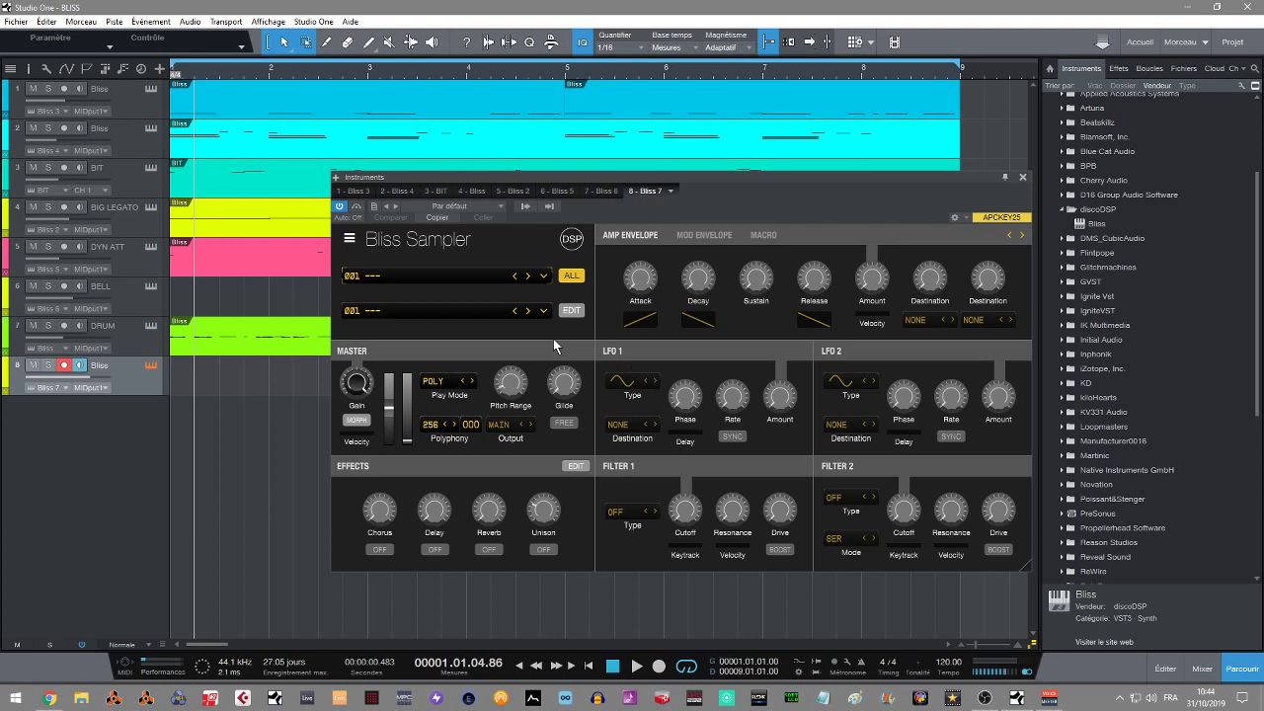
left_click(543, 311)
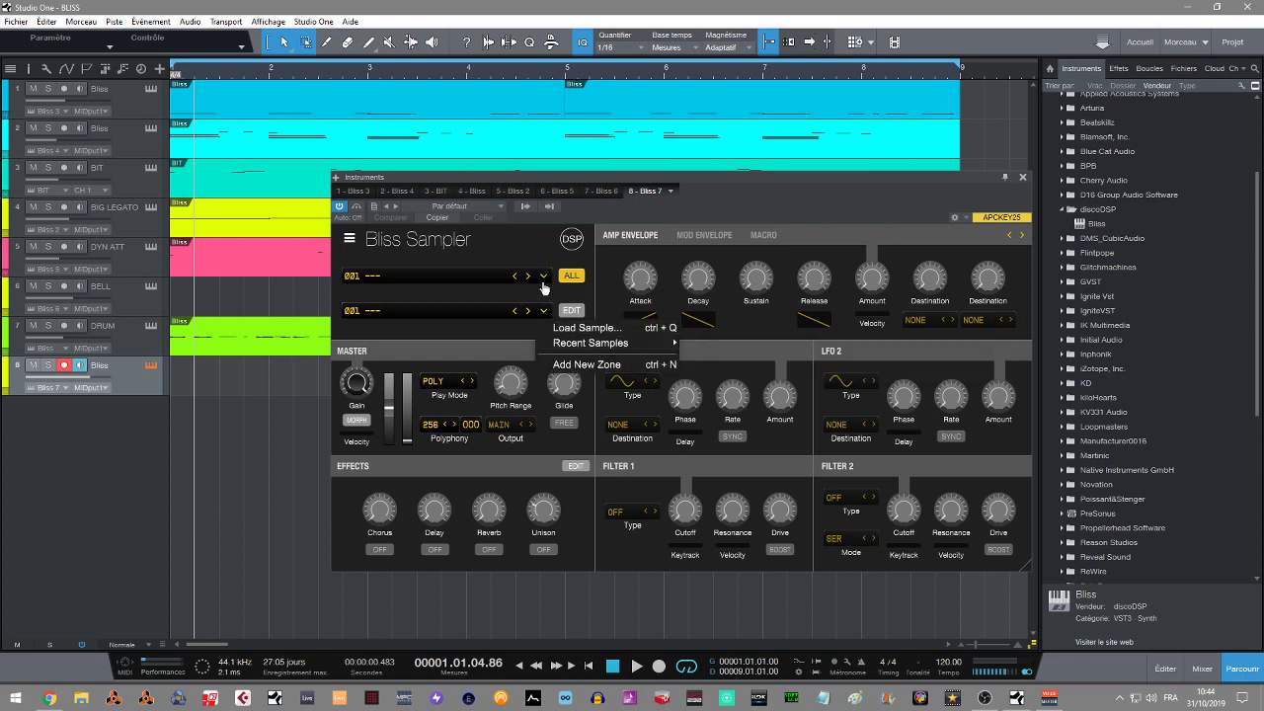
left_click(543, 276)
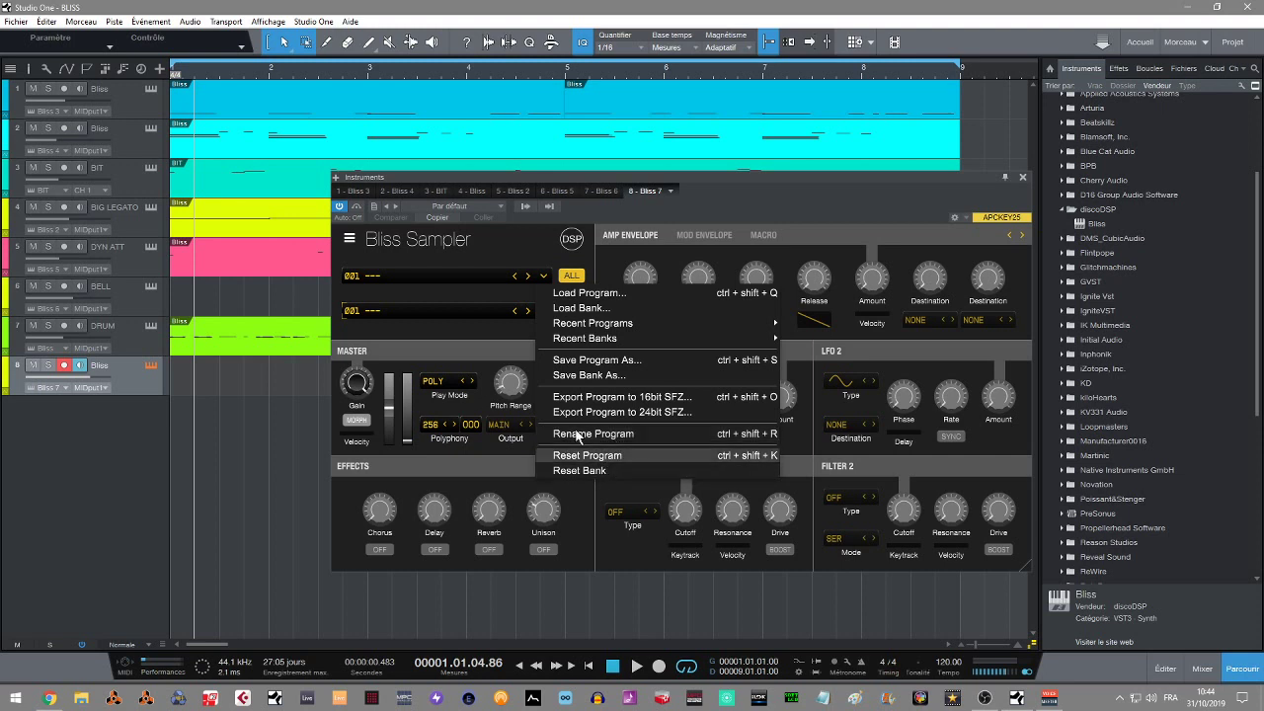
left_click(449, 334)
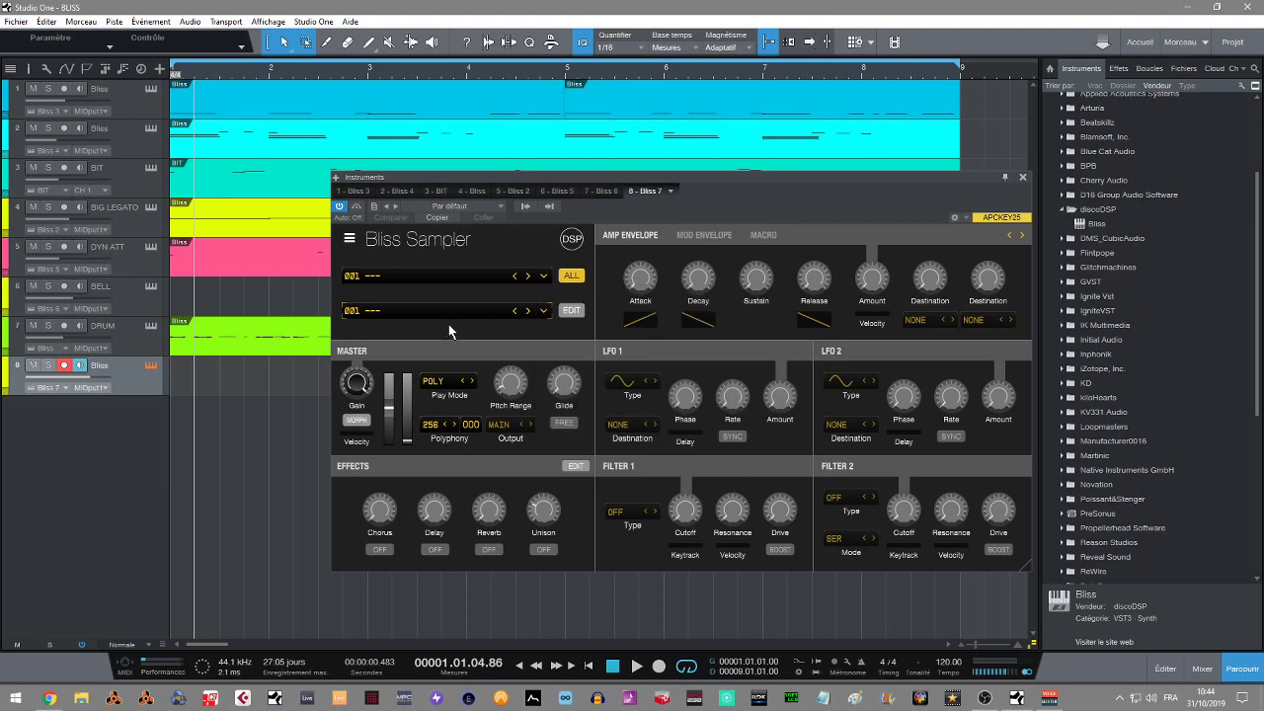
Turn off the ALL option beside the program name, and open and close the full-screen zone editor.
left_click(572, 278)
left_click(571, 280)
left_click(578, 312)
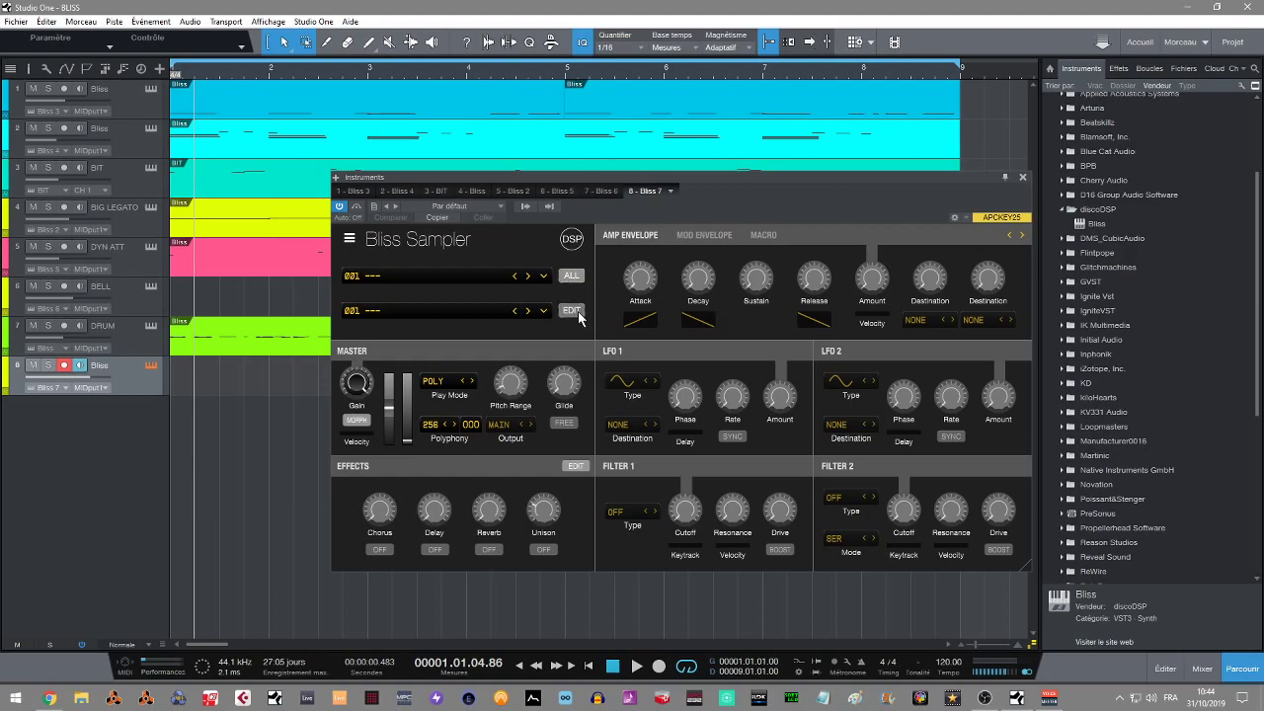
left_click(1246, 7)
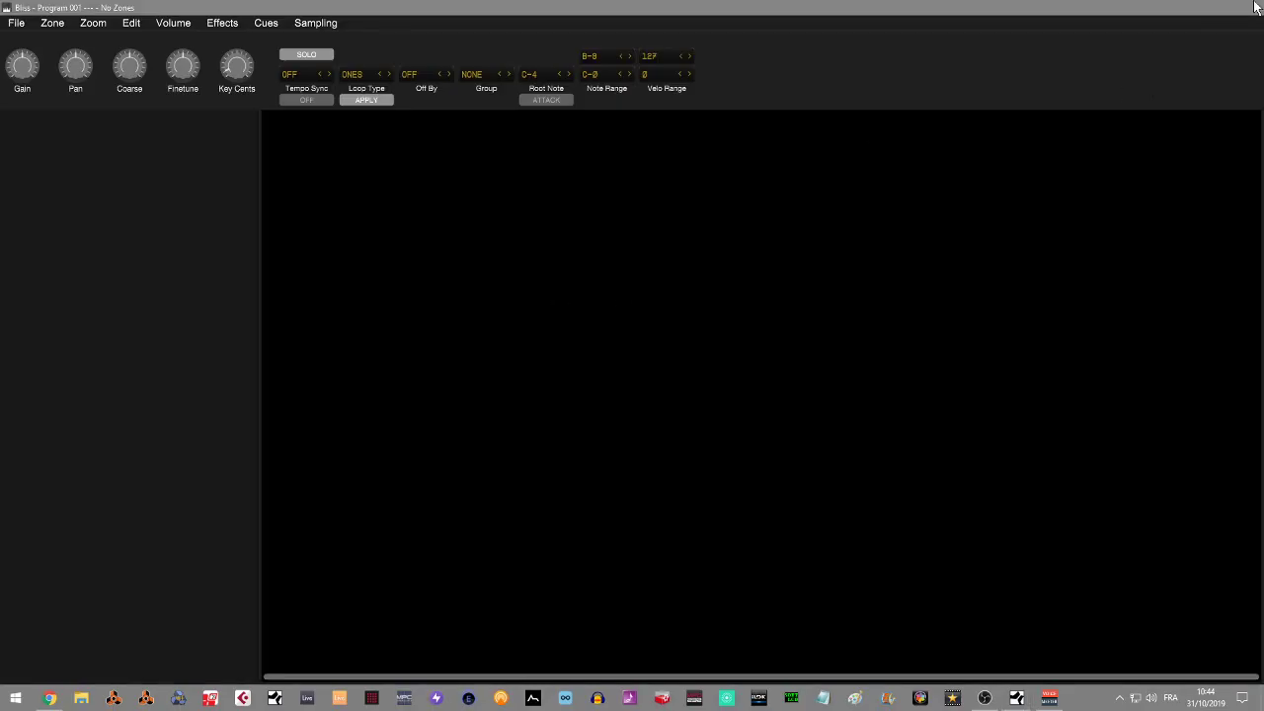
Reopen the empty program's zone editor as a reduced window, move and enlarge it over the sampler, and close it.
left_click(544, 311)
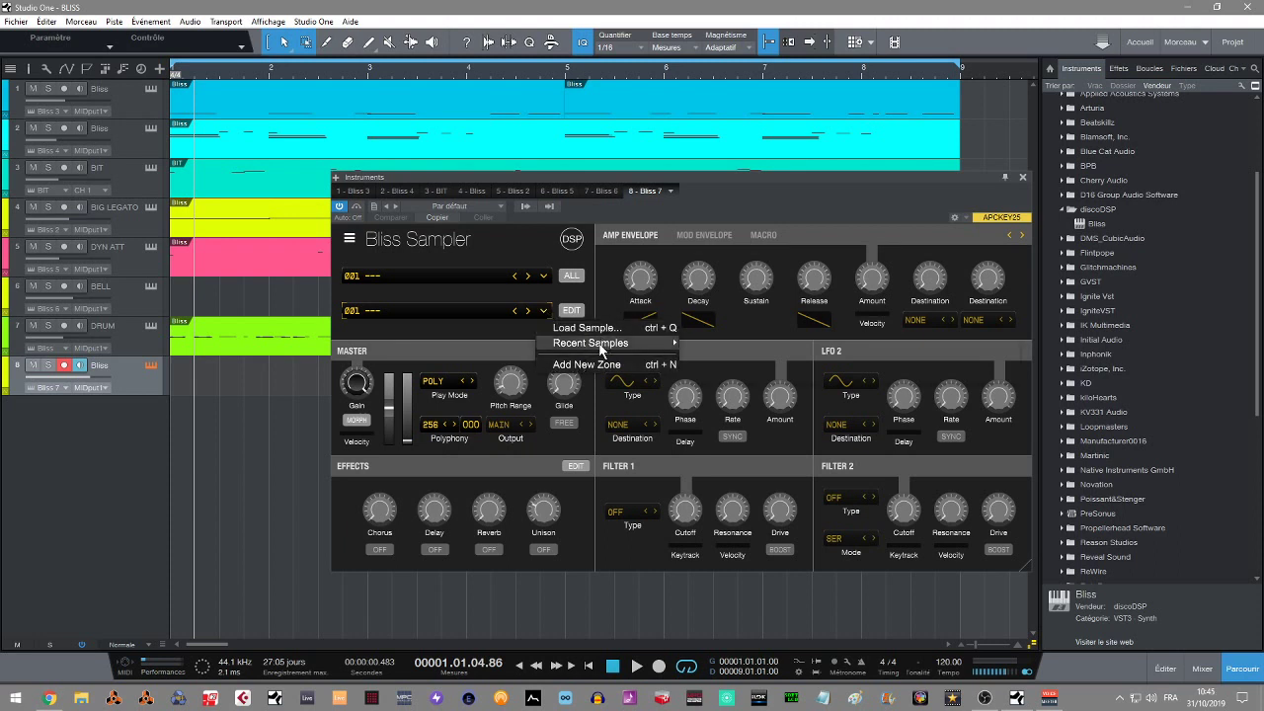
left_click(574, 312)
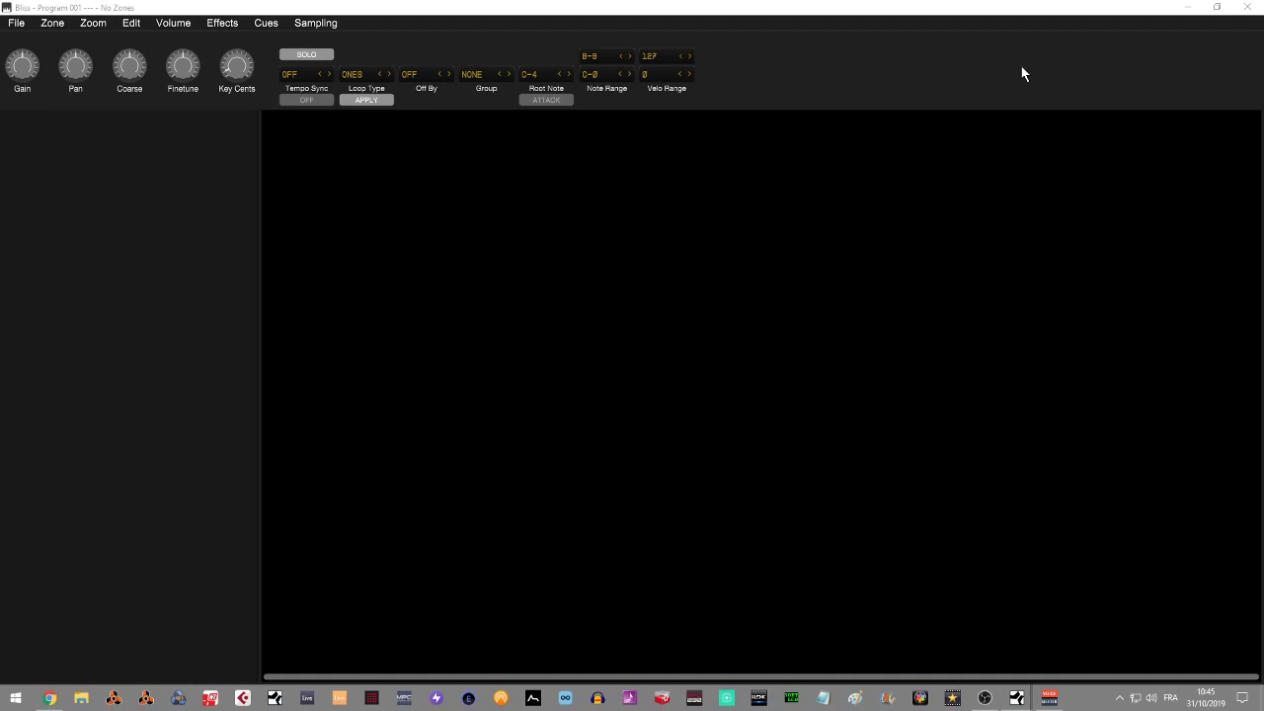
left_click(1217, 7)
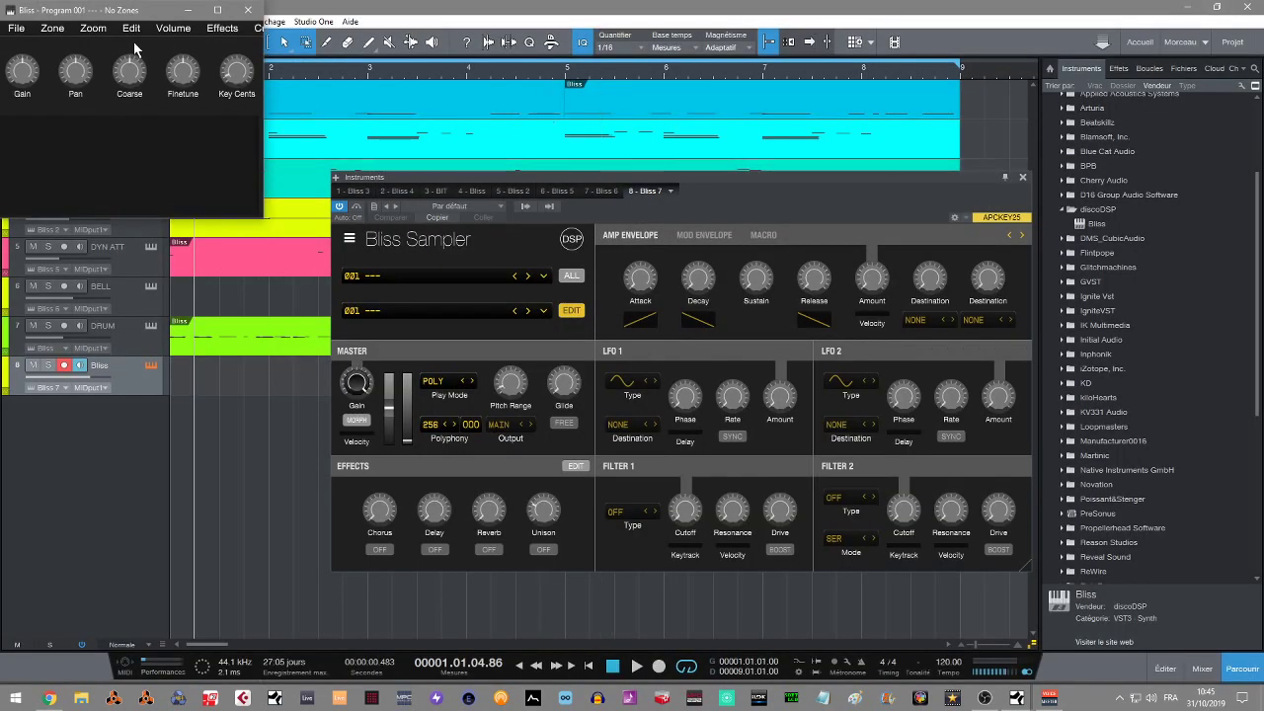
left_click_drag(148, 10, 506, 140)
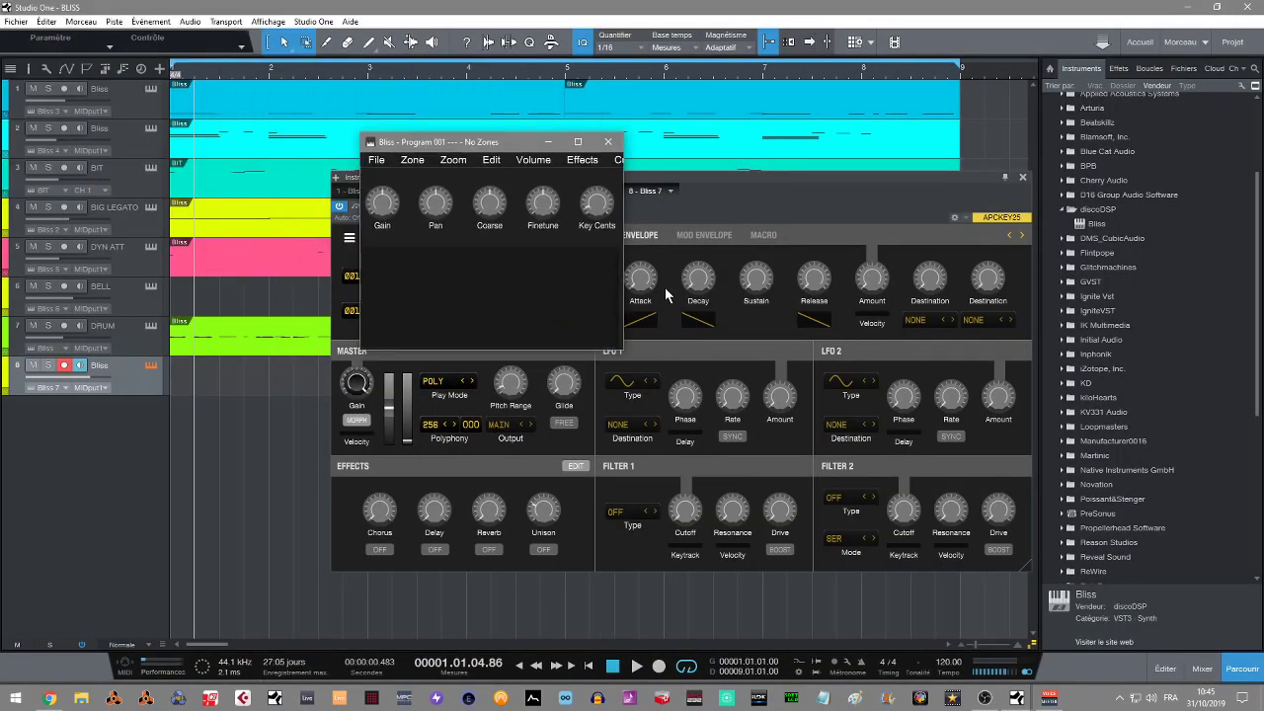
left_click_drag(625, 348, 1091, 691)
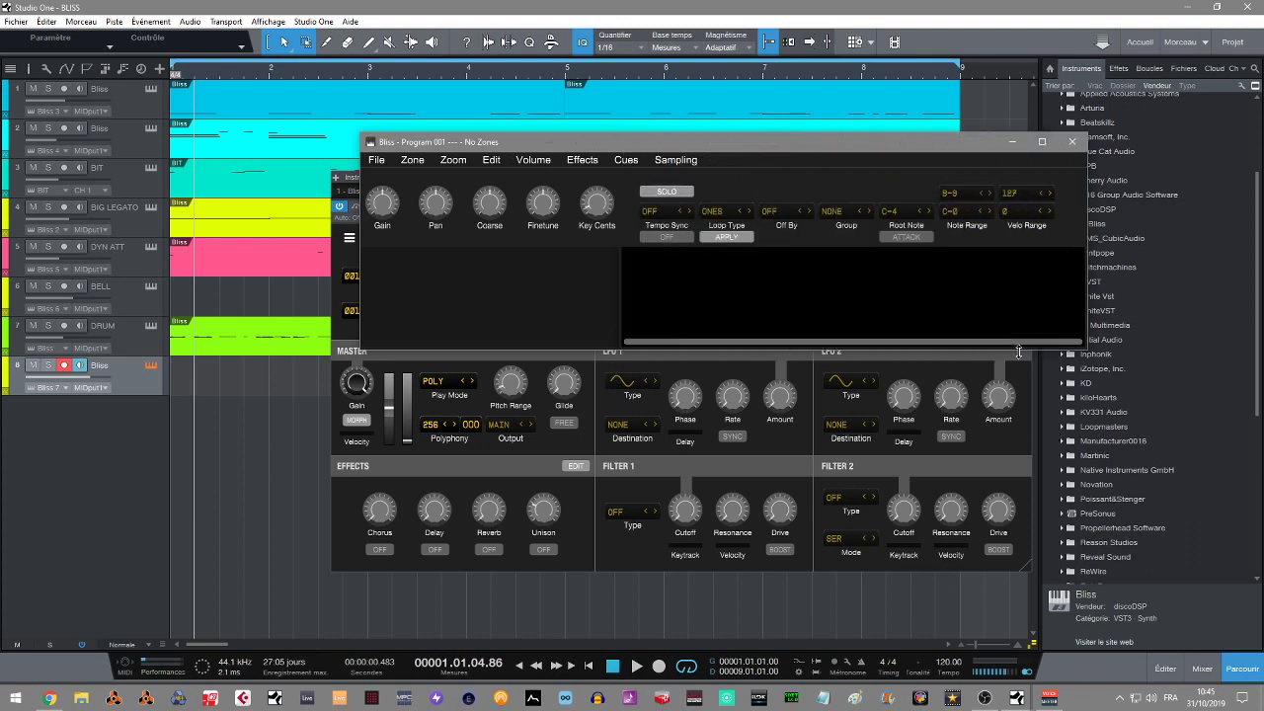
left_click_drag(1019, 349, 1027, 494)
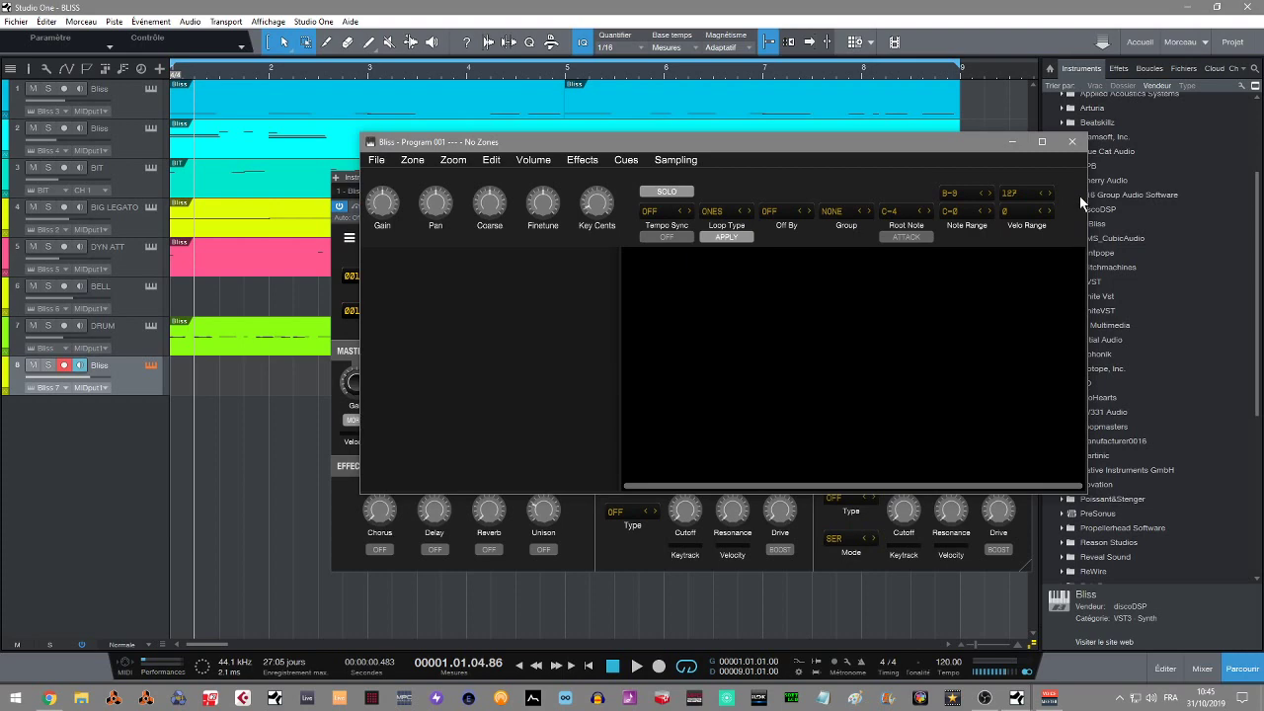
left_click(1072, 143)
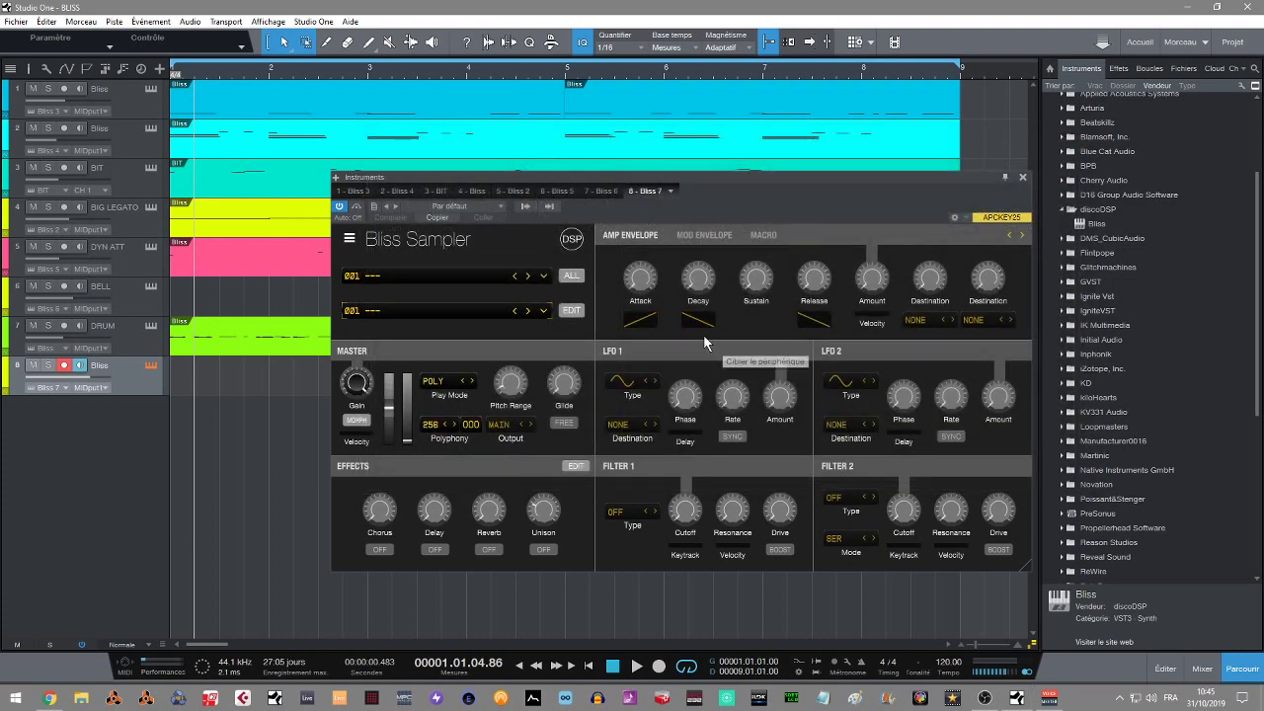
Switch the master Morph option on and back off, and raise the modulation wheel to 16.
mouse_move(408, 400)
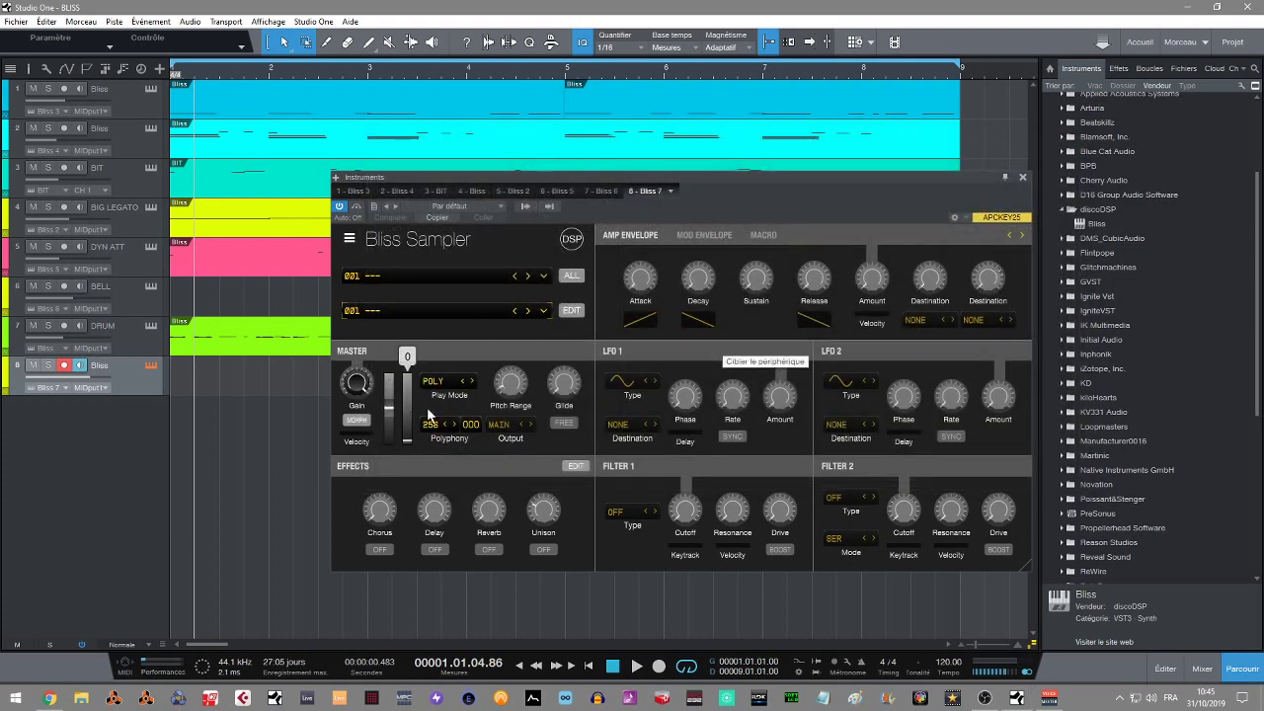
mouse_move(360, 382)
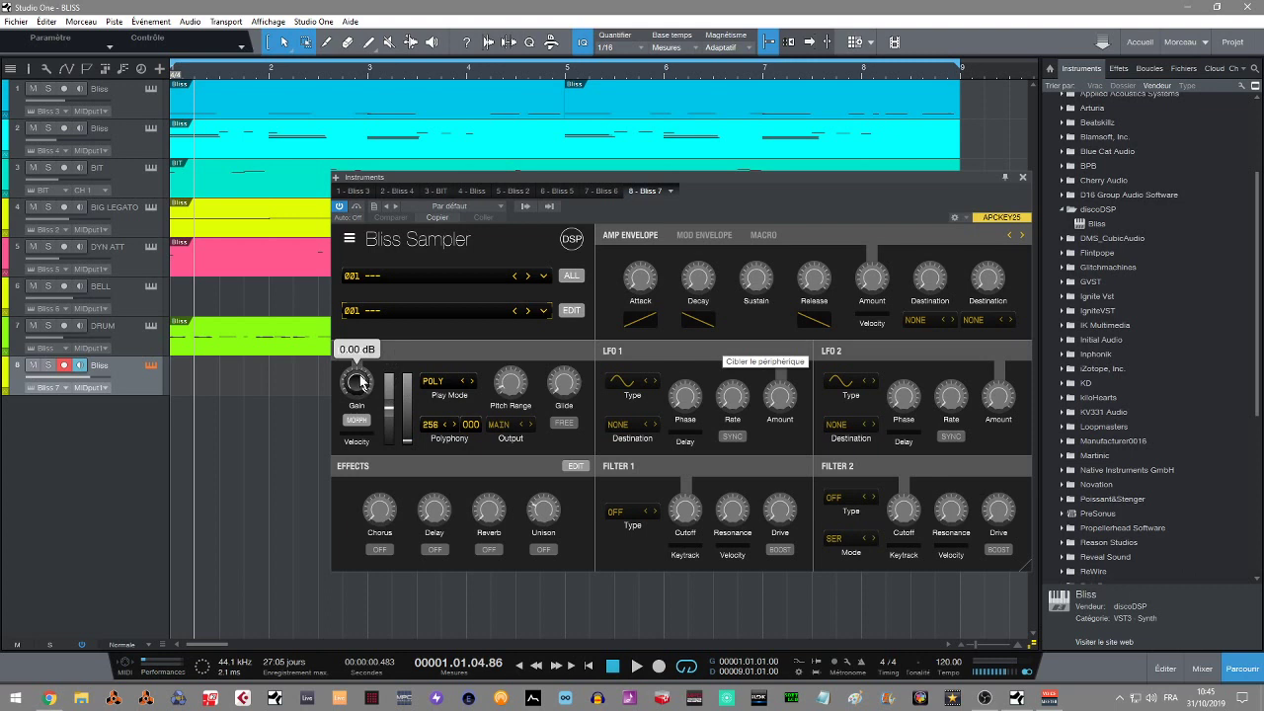
left_click(352, 421)
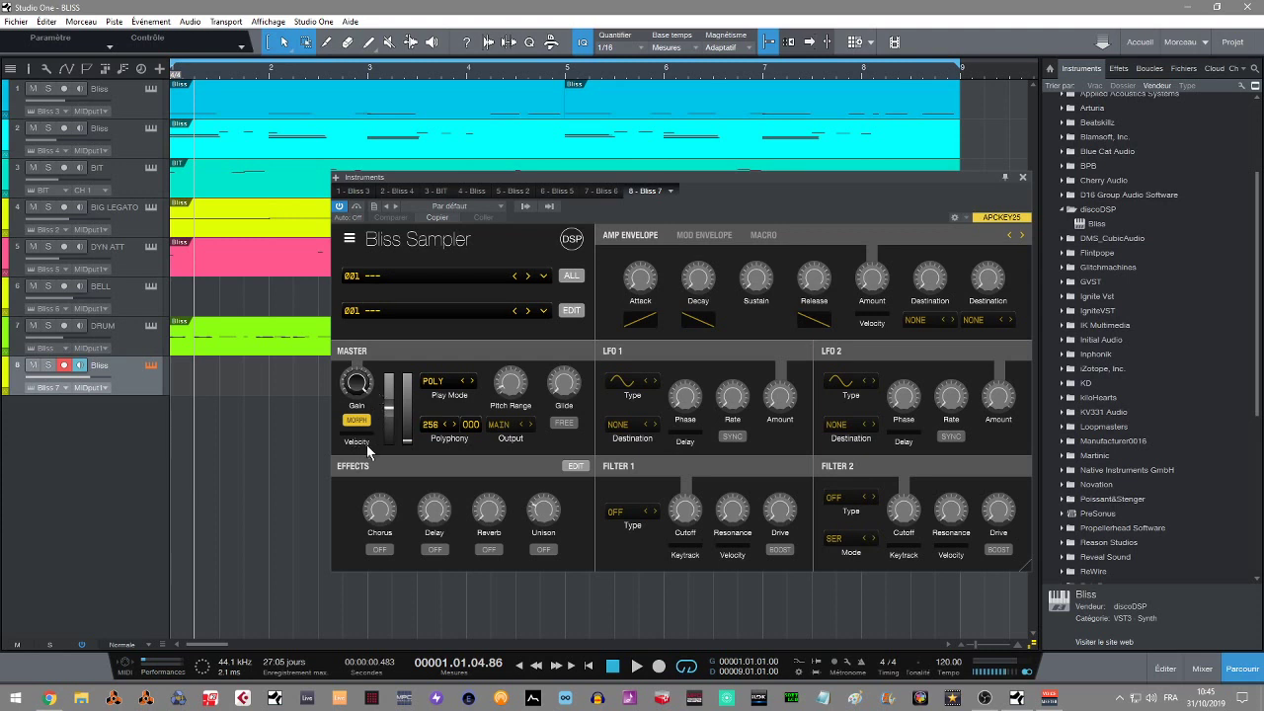
mouse_move(354, 396)
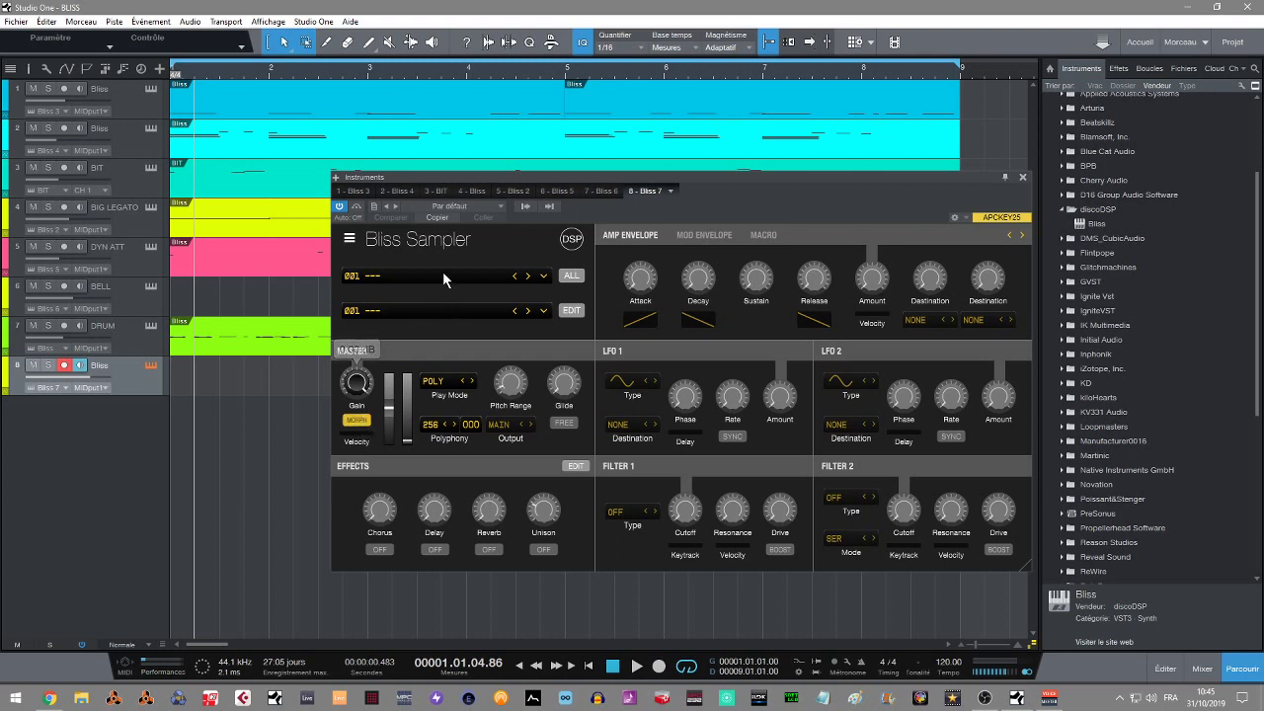
left_click(358, 421)
left_click_drag(395, 407, 426, 424)
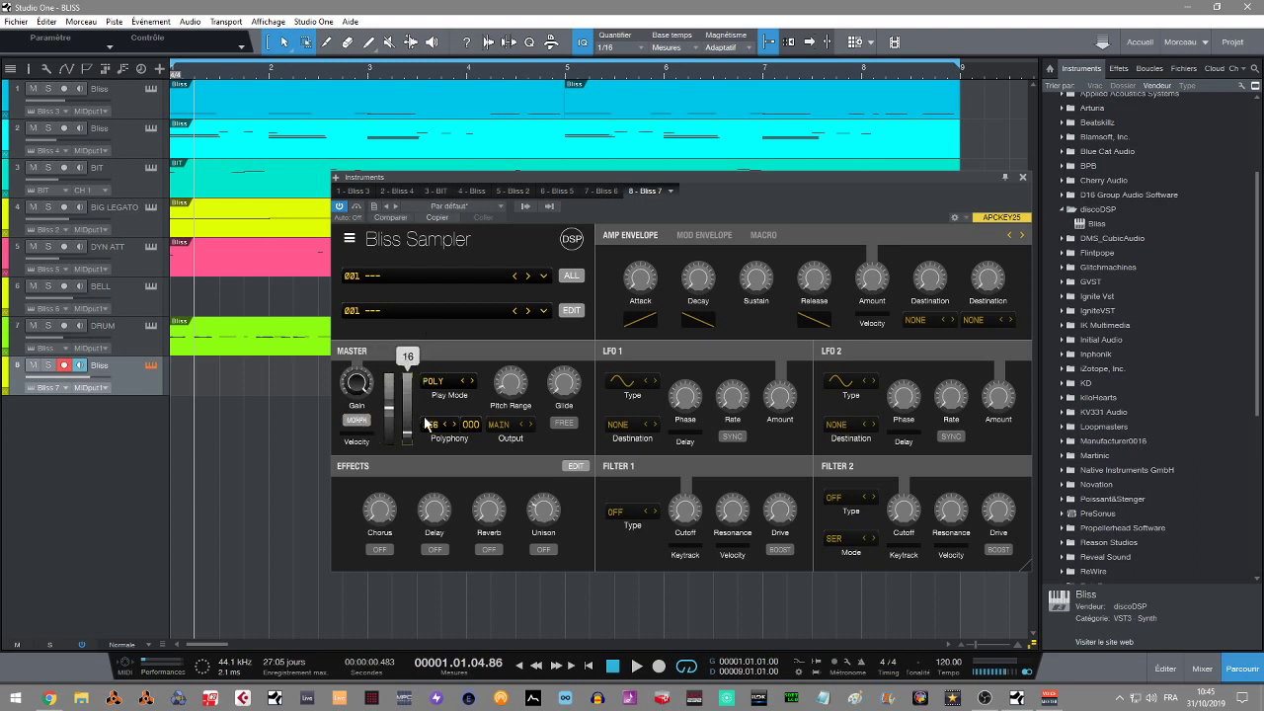
View the available play modes and polyphony voice counts in the master section without changing the selections.
left_click(447, 384)
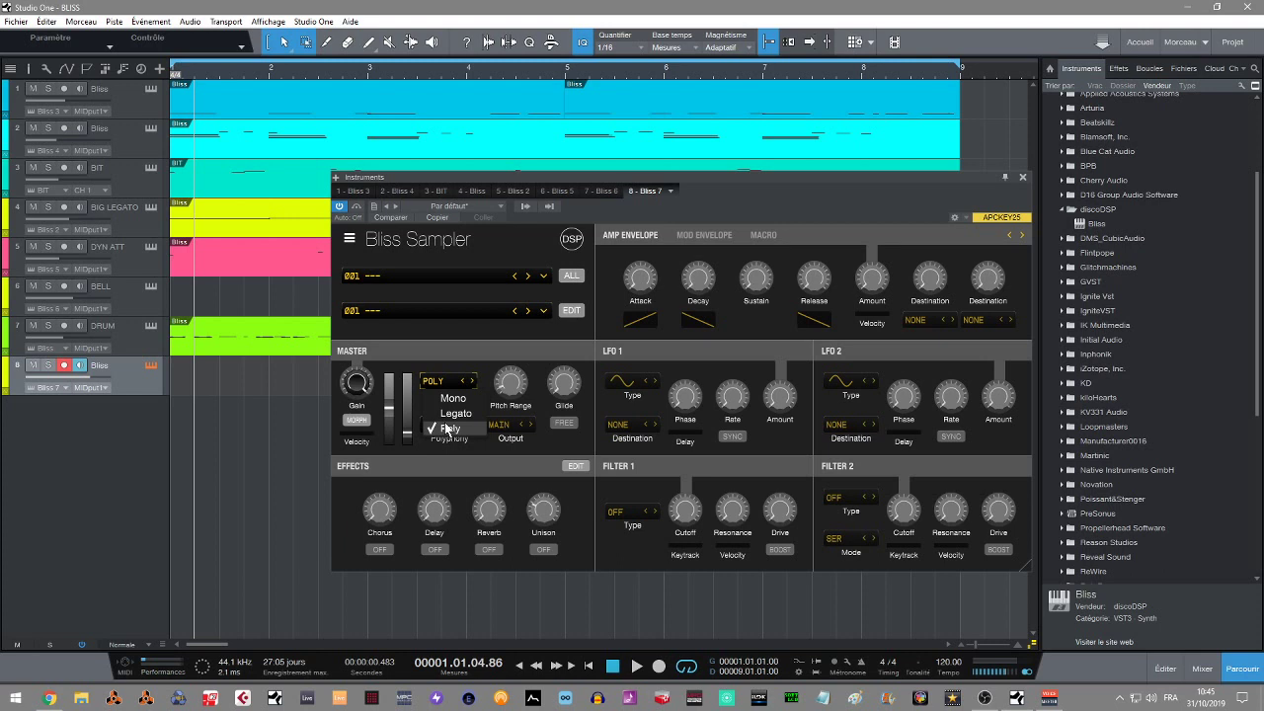
left_click(458, 356)
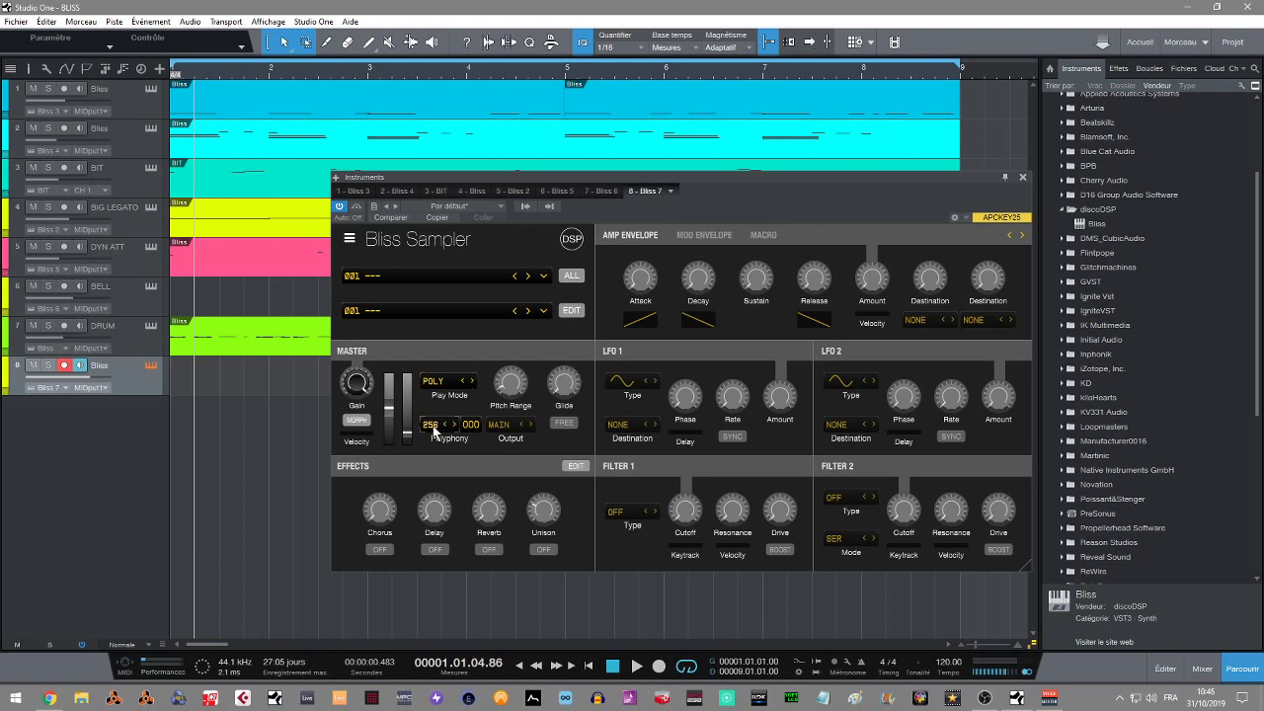
left_click(432, 426)
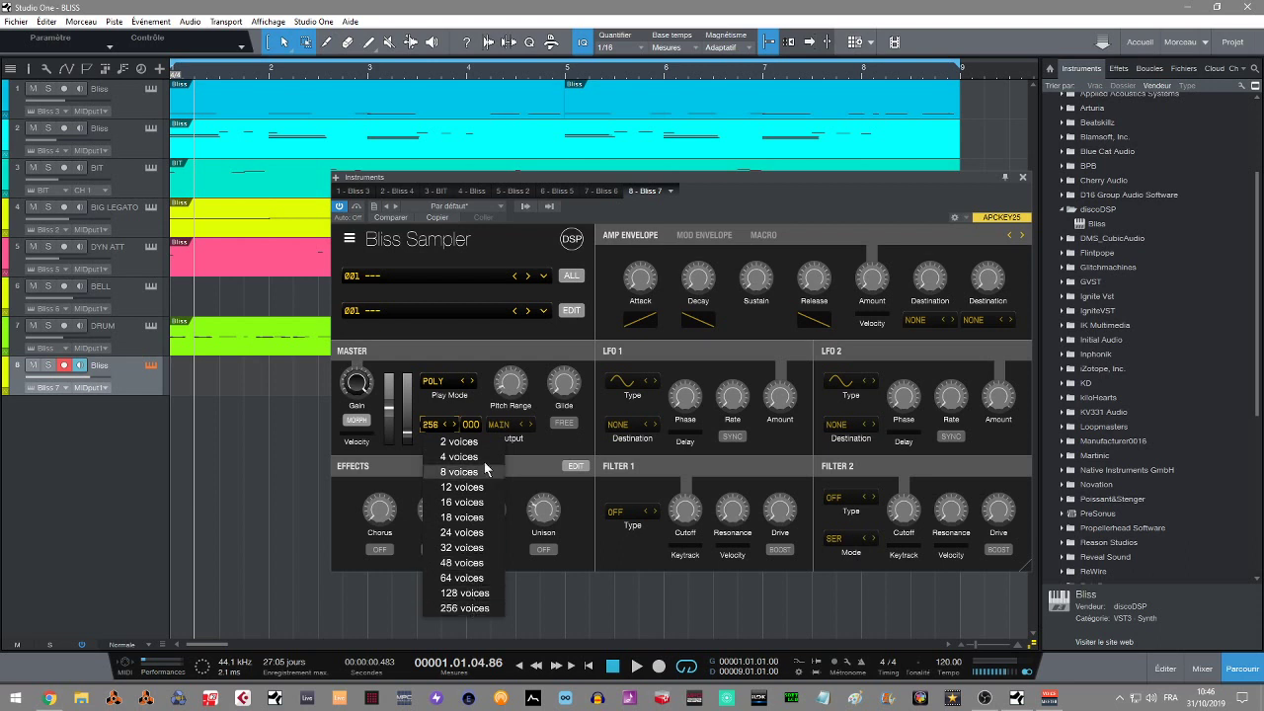
left_click(475, 422)
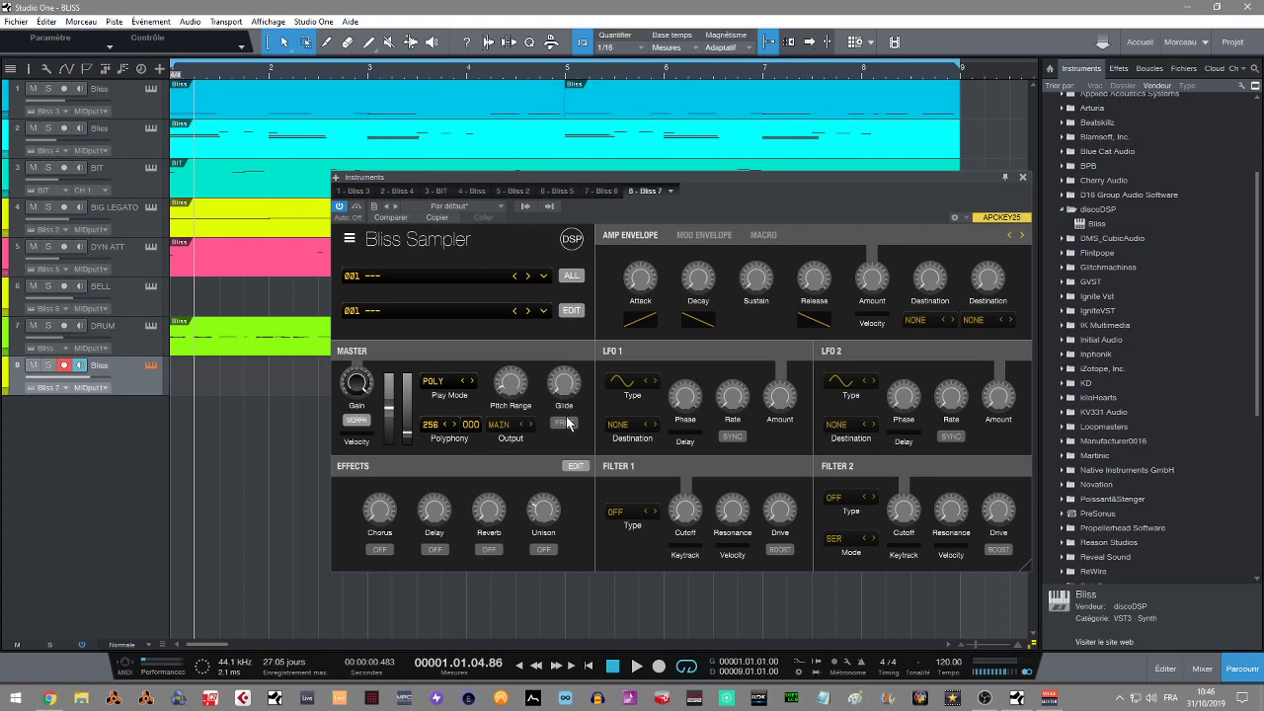
left_click(435, 385)
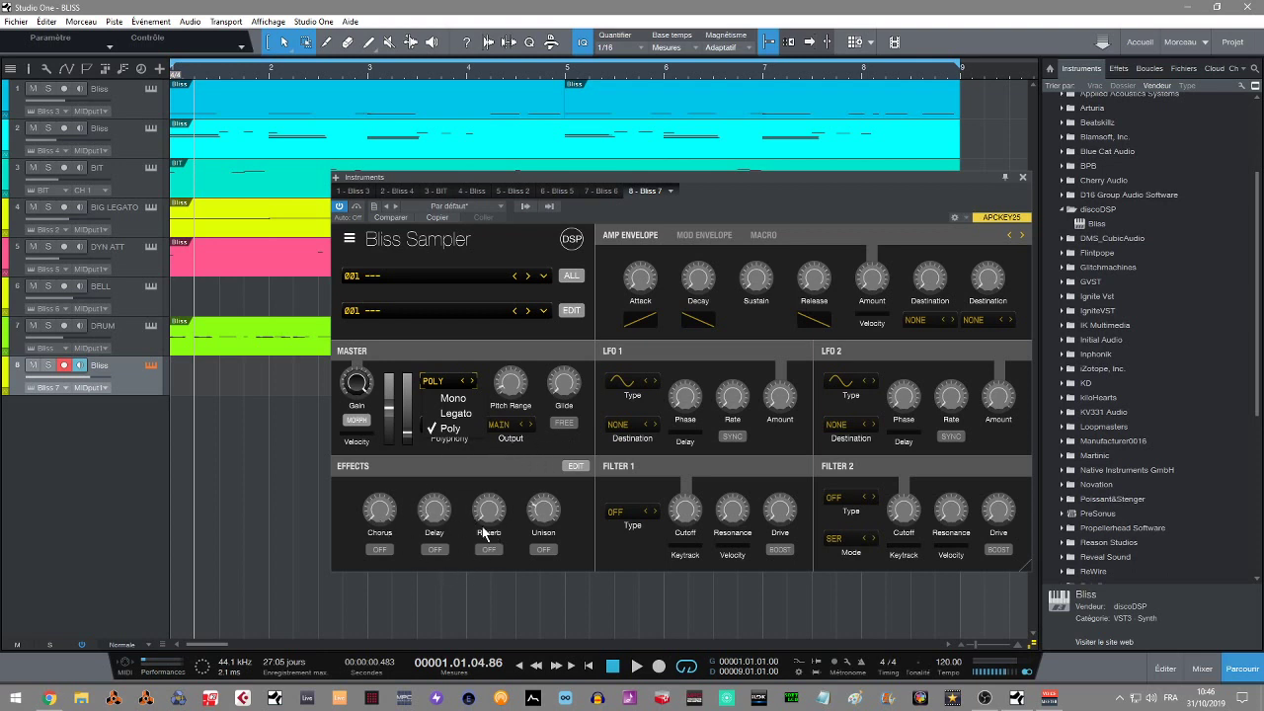
left_click(380, 512)
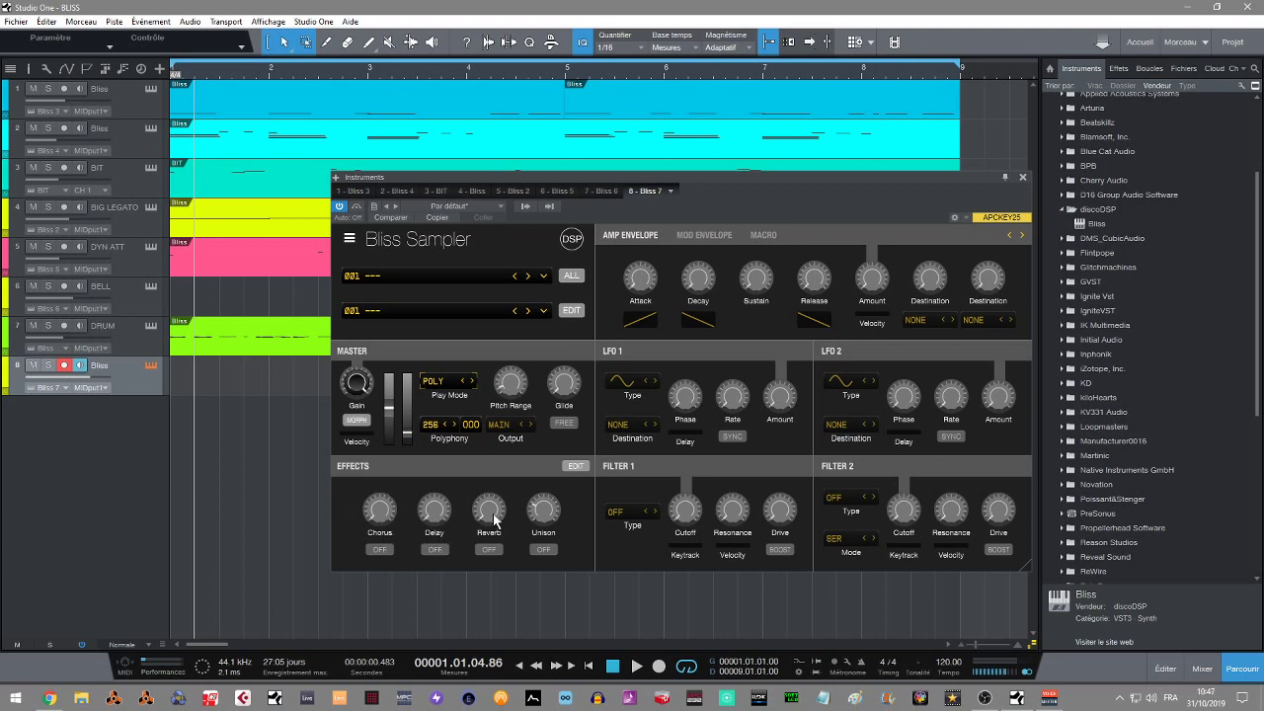
Examine the detailed chorus, delay, reverb and global effect settings, including stereo rotation, and return to the LFO and filter view.
left_click(575, 467)
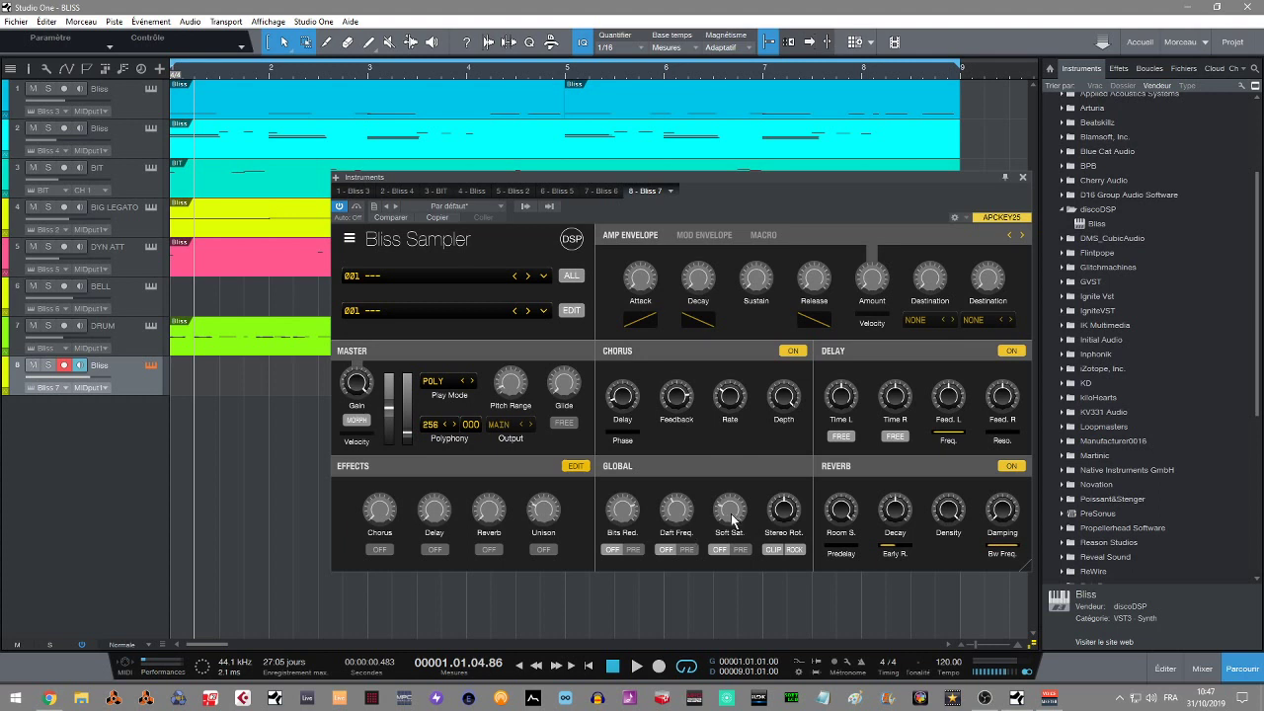
mouse_move(780, 511)
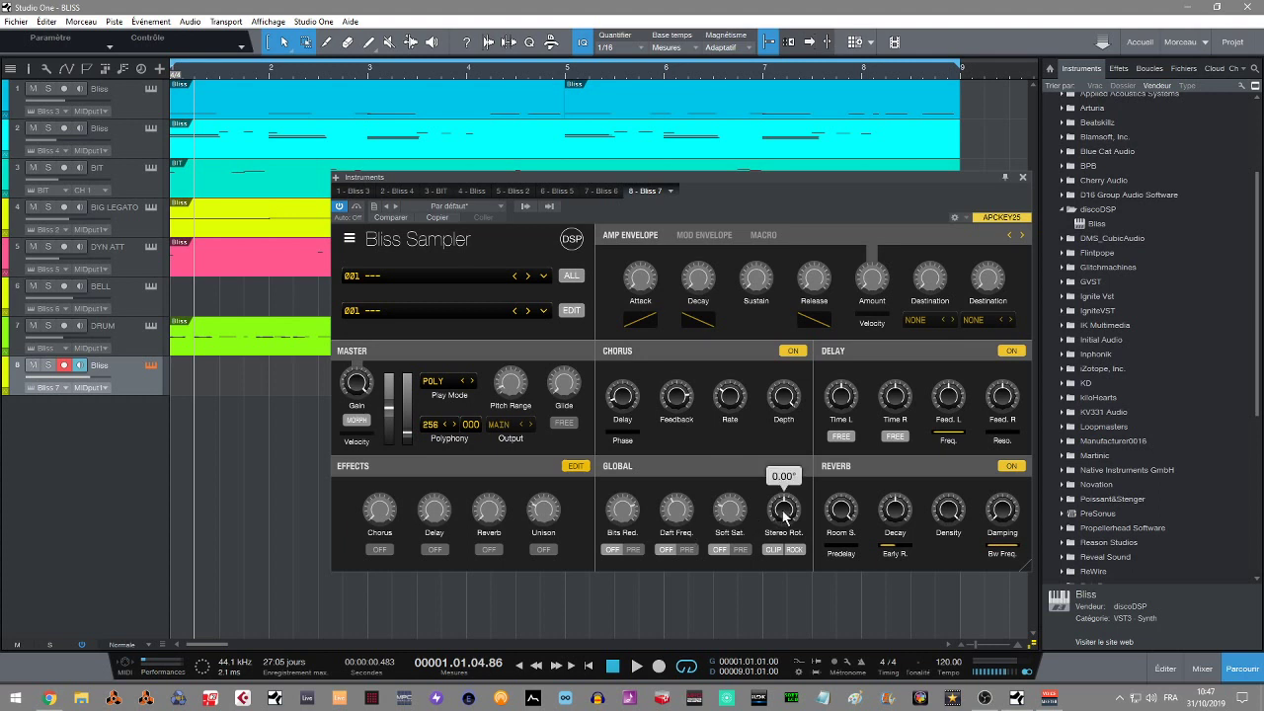
mouse_move(783, 515)
left_mouse_down()
mouse_move(795, 564)
mouse_move(790, 505)
mouse_move(778, 517)
left_mouse_up()
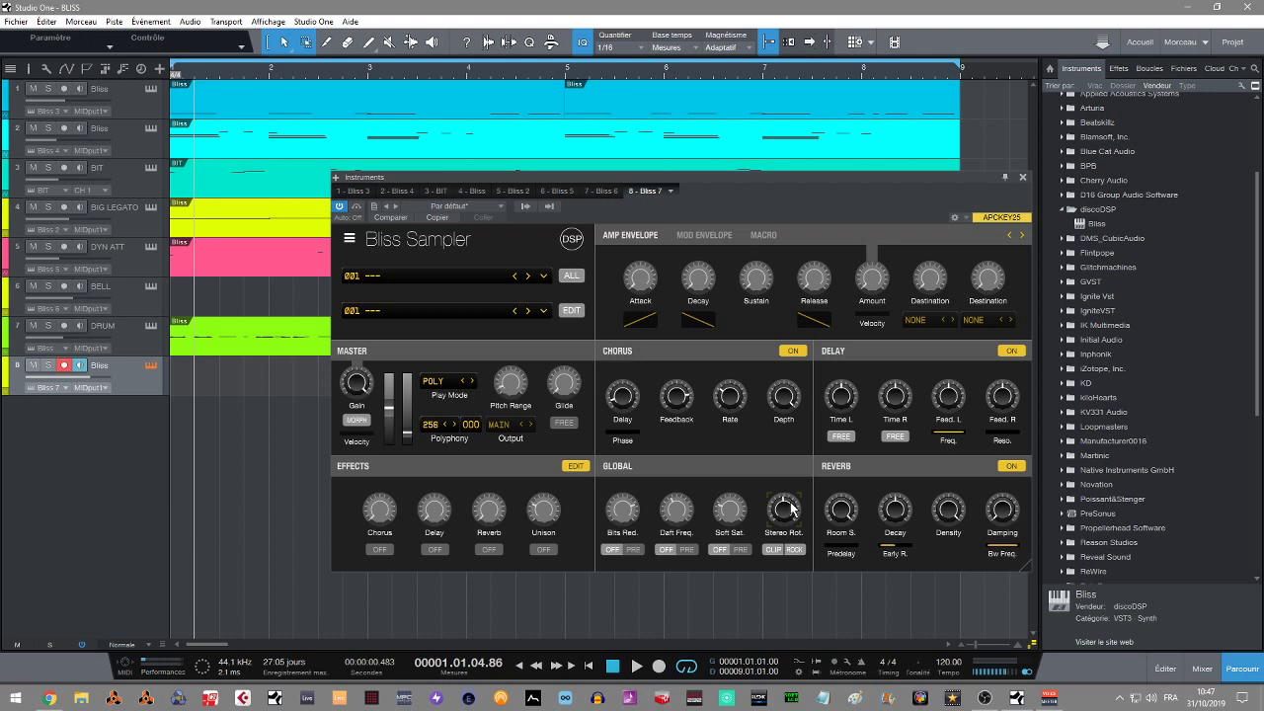
left_click(622, 396)
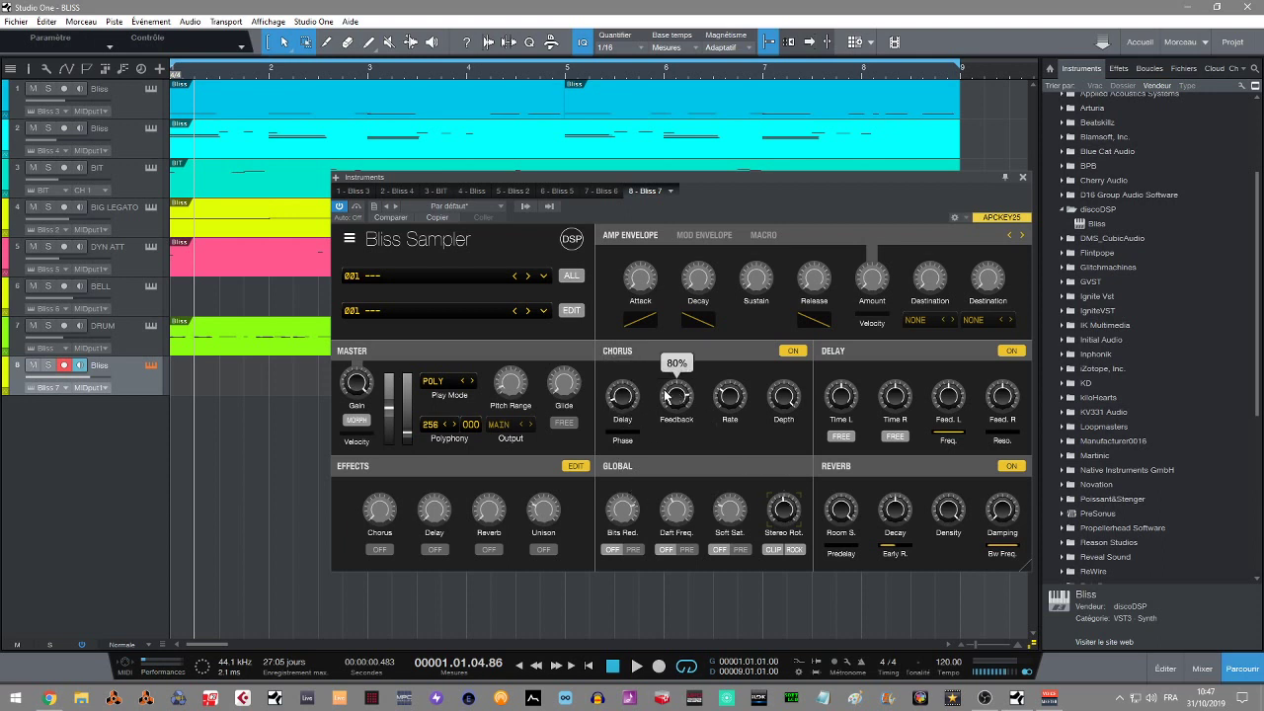
left_click(579, 467)
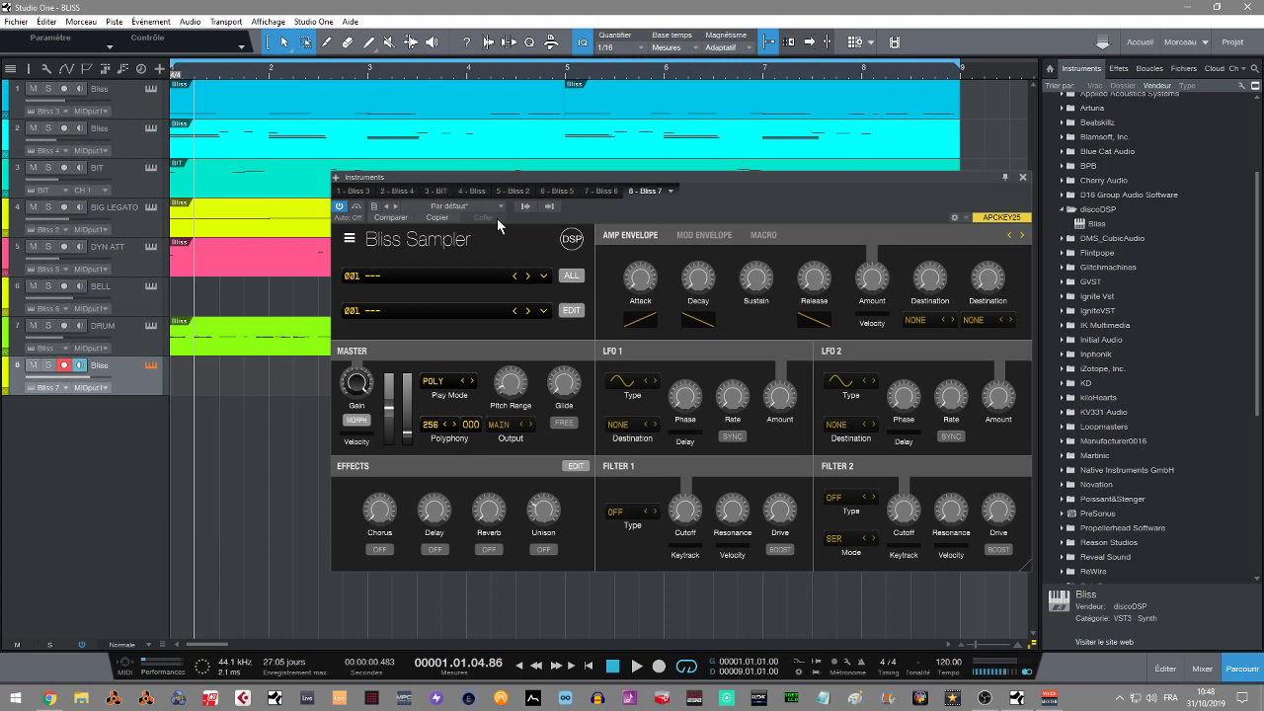
Load the recent bank PER 808 Kit.zbb into the new Bliss instance.
left_click(543, 277)
mouse_move(649, 338)
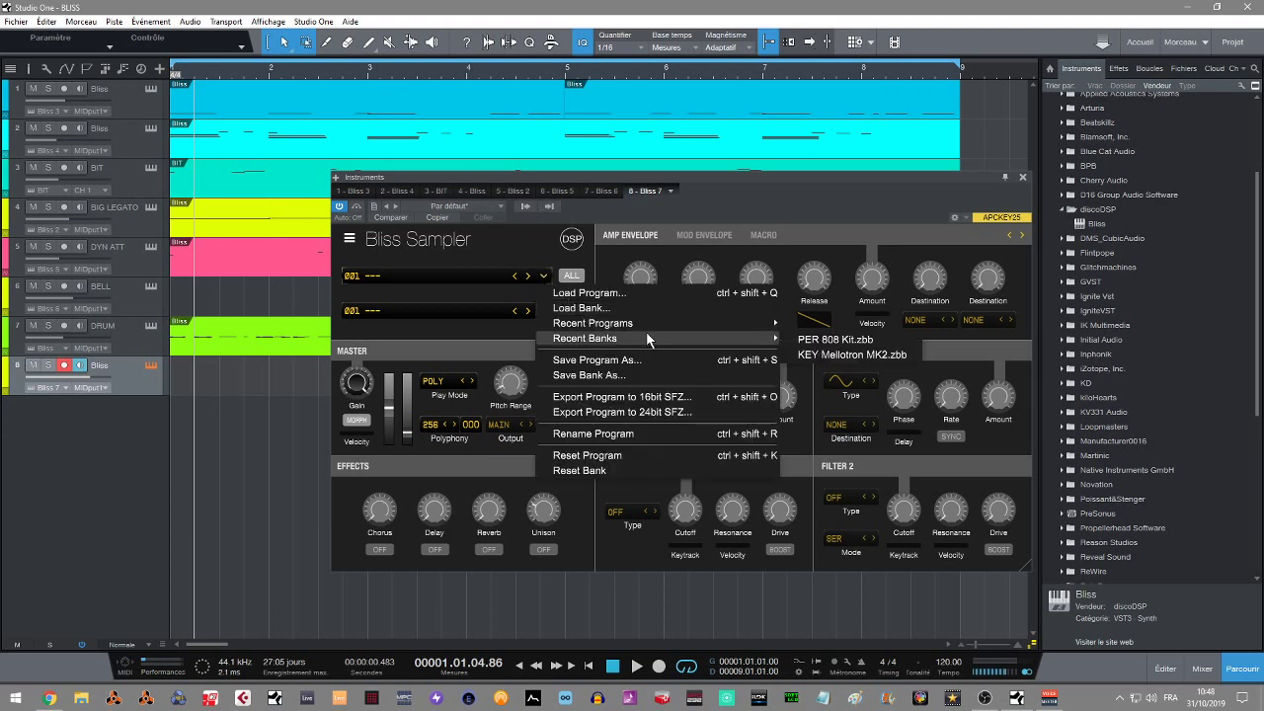
left_click(839, 341)
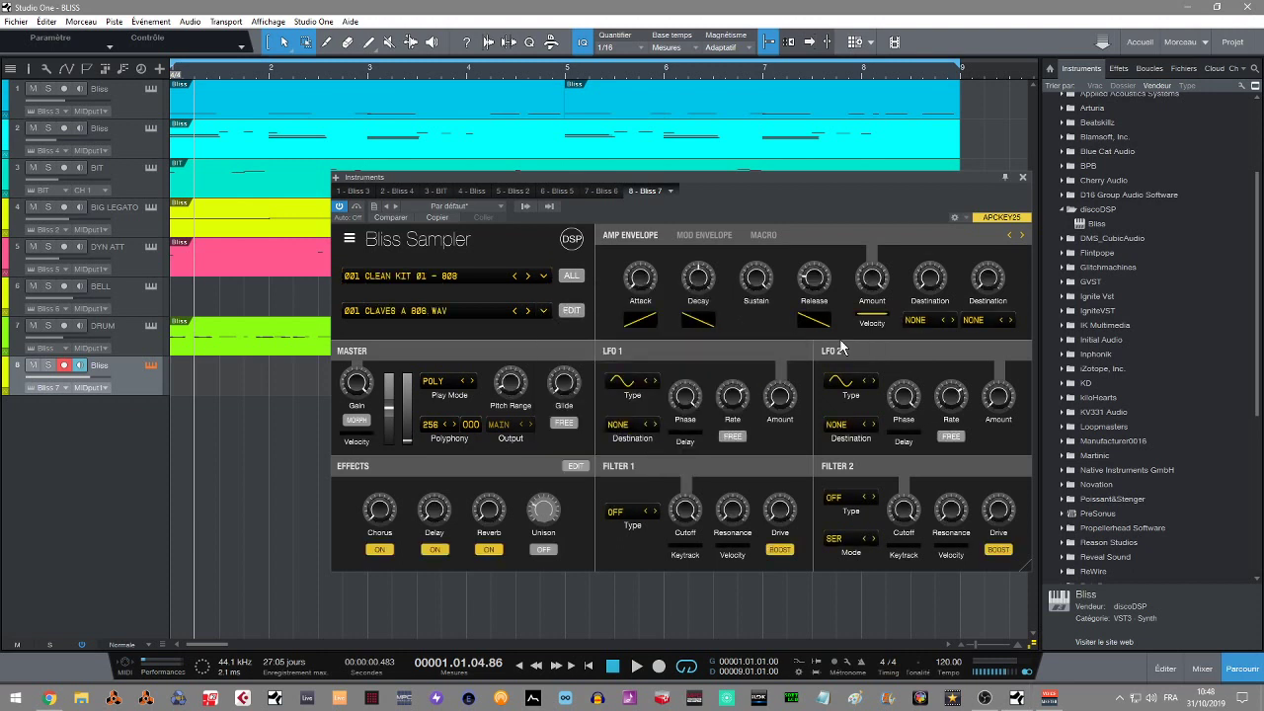
mouse_move(792, 505)
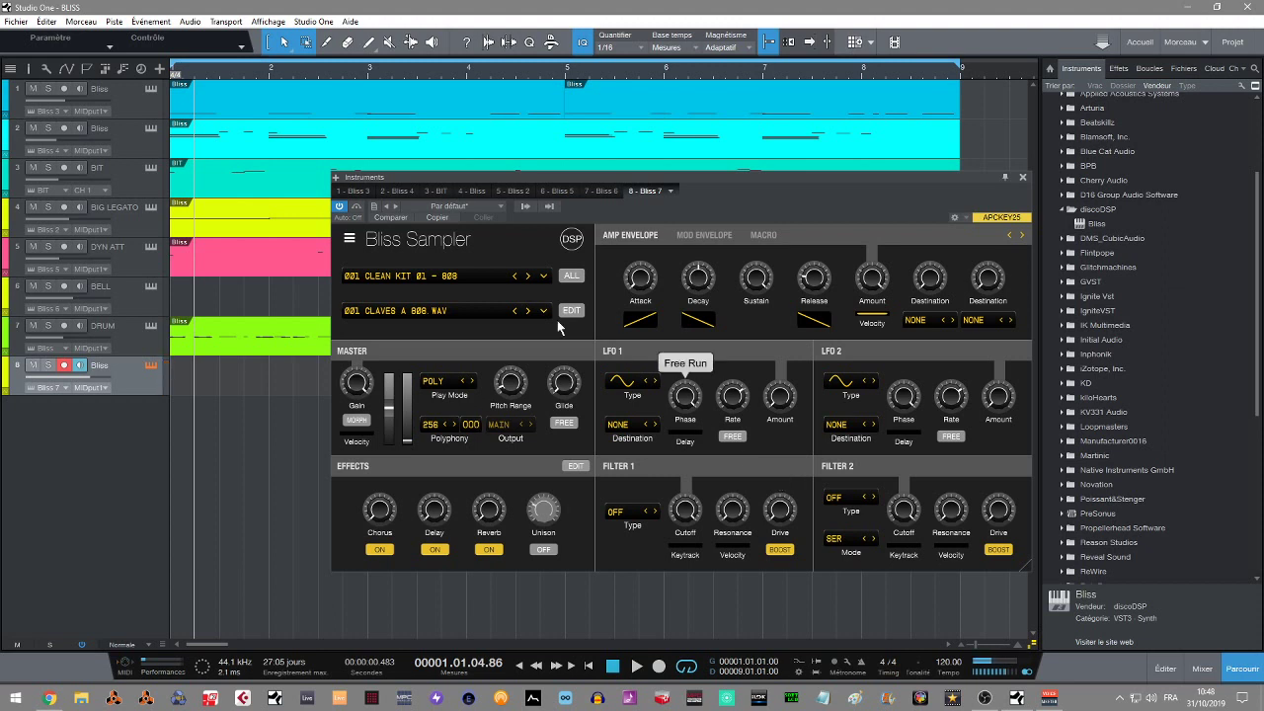
Examine the available LFO 1 destinations and waveform types and the Filter 1 types without changing the selections.
left_click(628, 427)
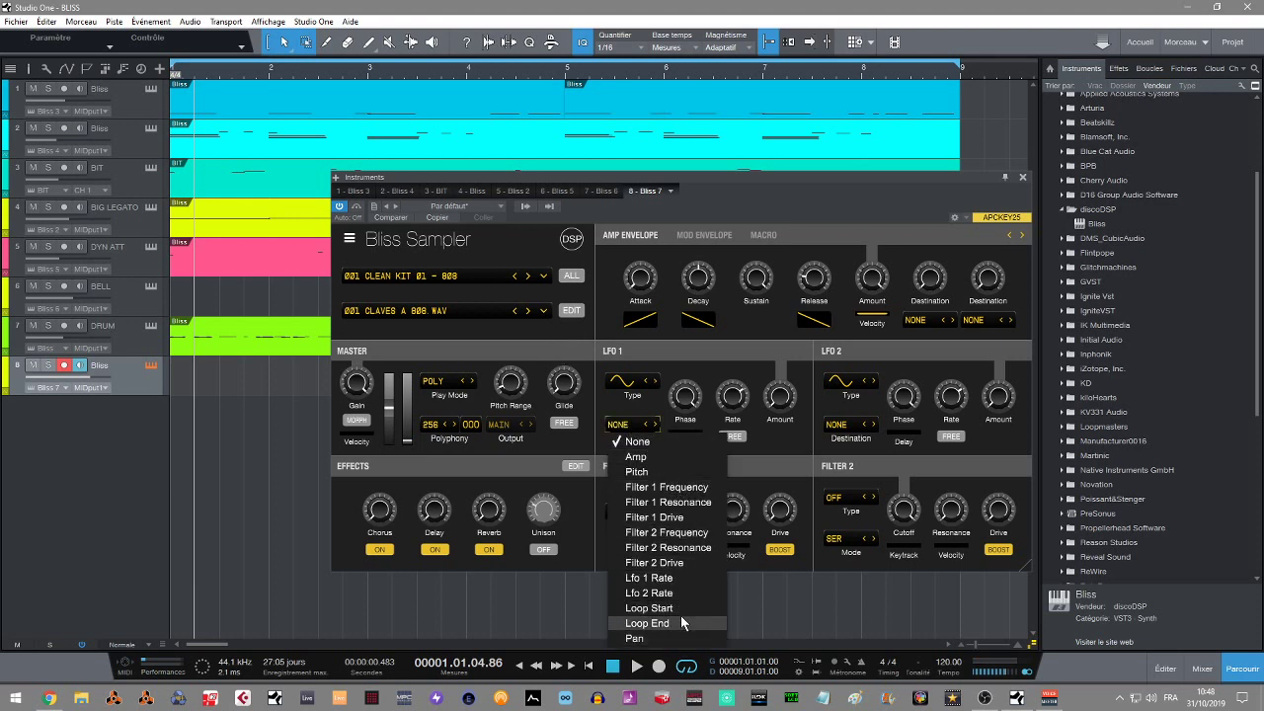
left_click(649, 409)
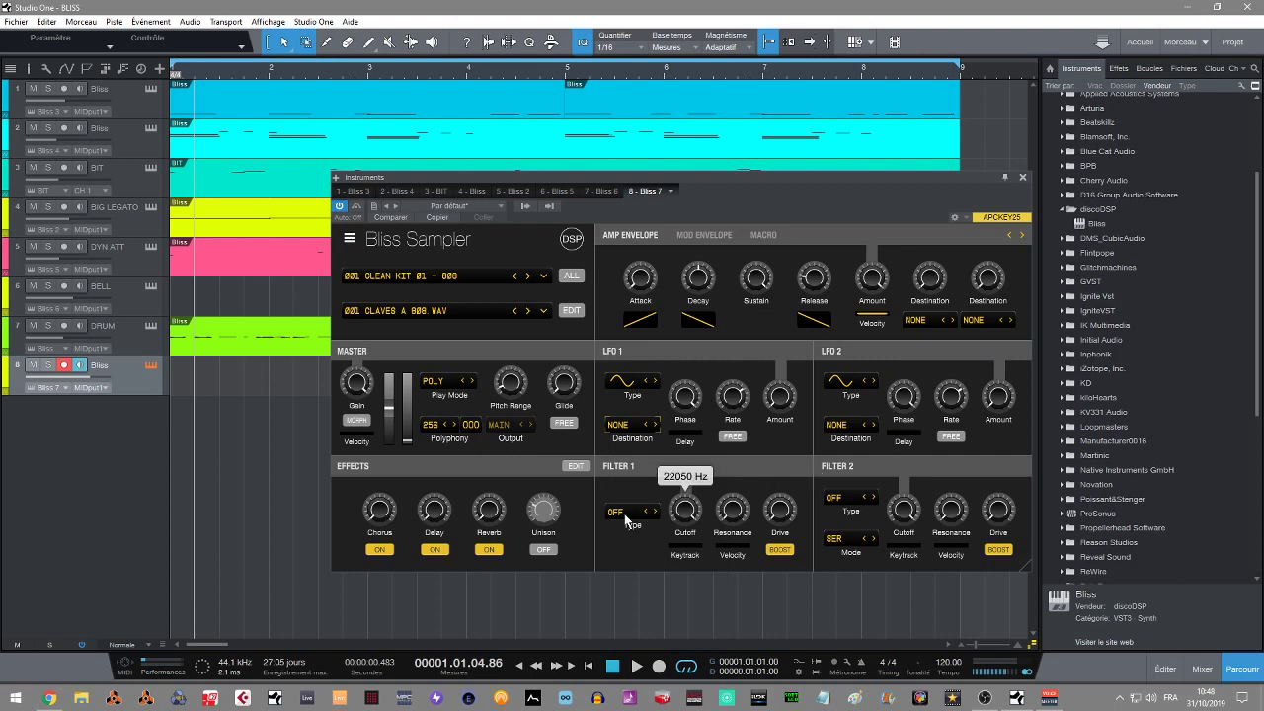
left_click(639, 519)
left_click(637, 401)
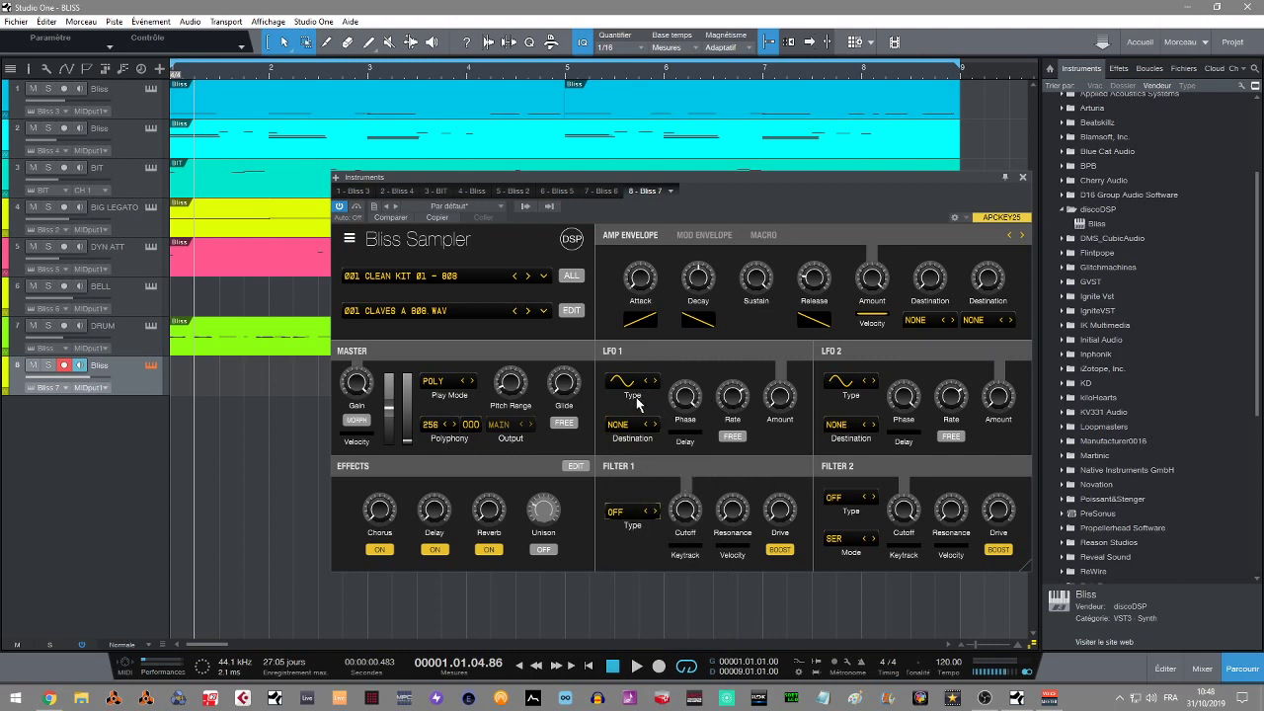
left_click(630, 426)
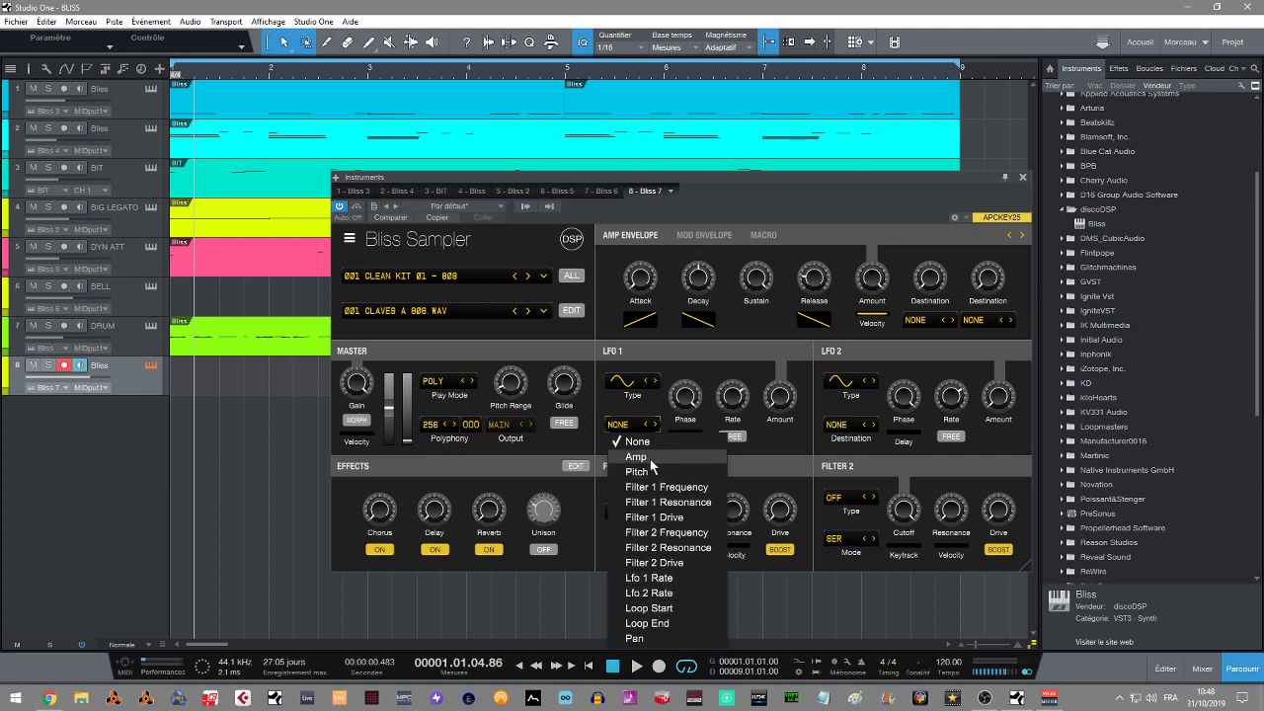
left_click(616, 378)
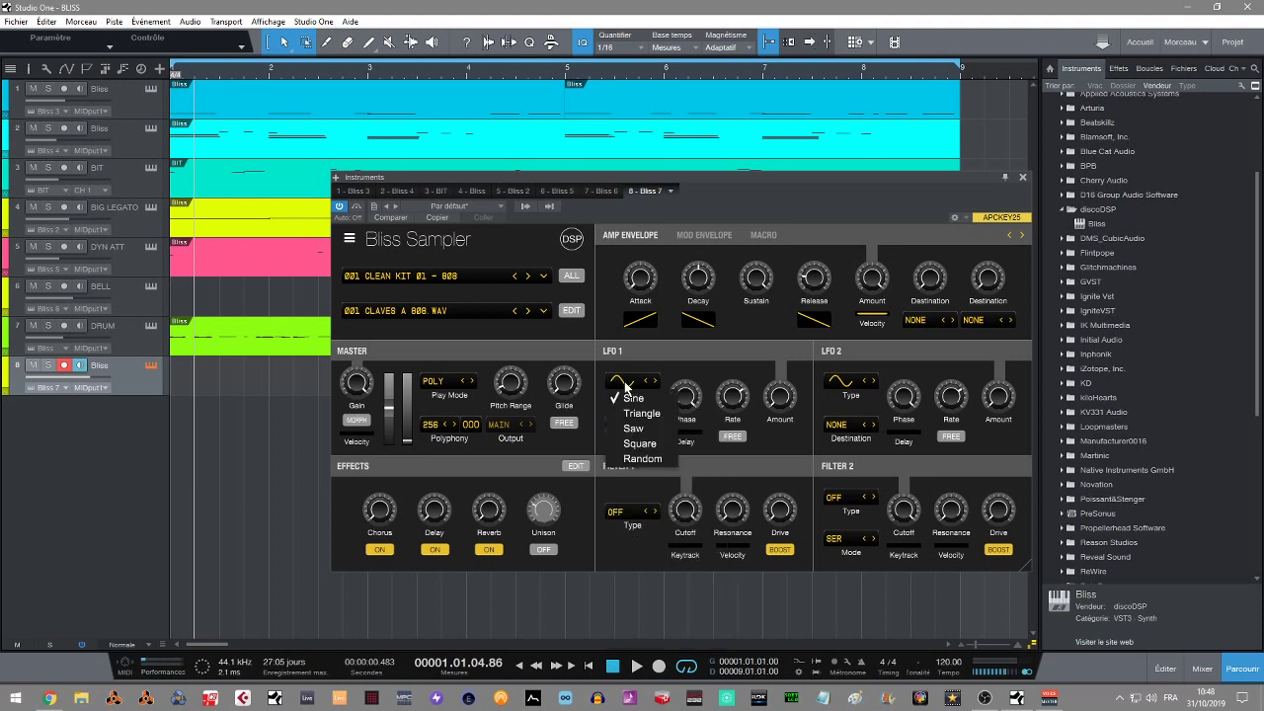
left_click(683, 369)
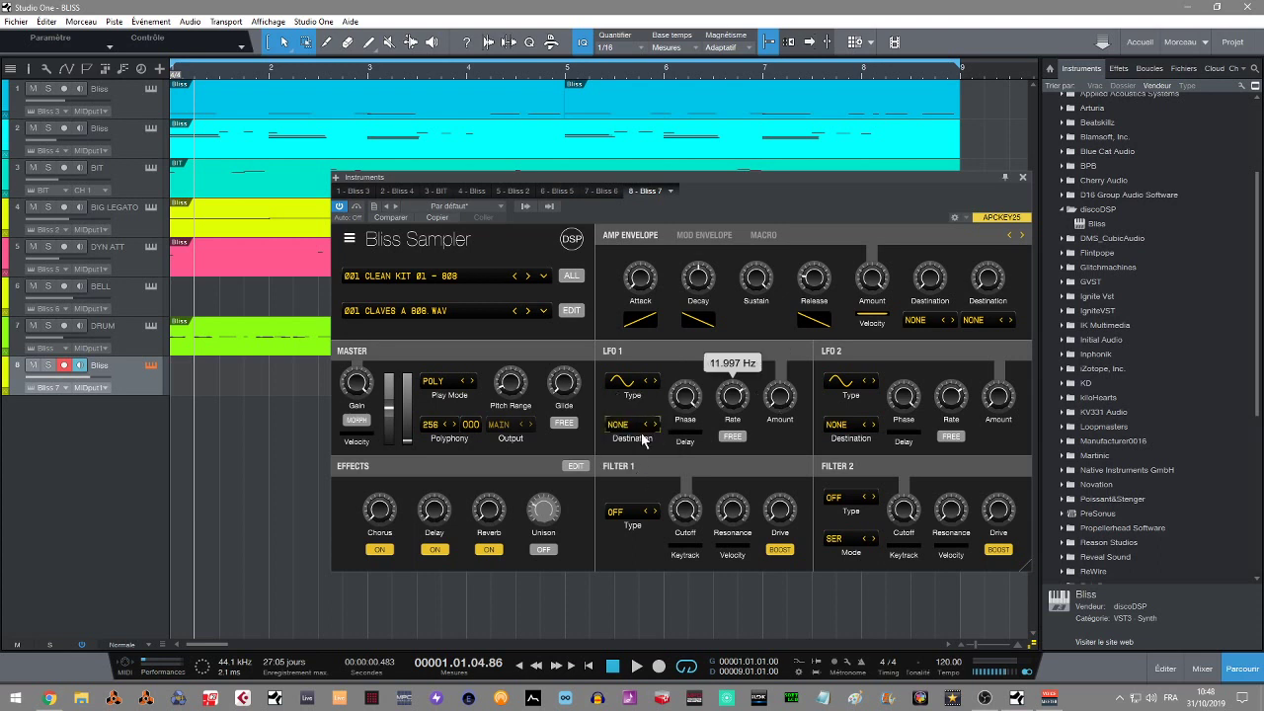
left_click(625, 508)
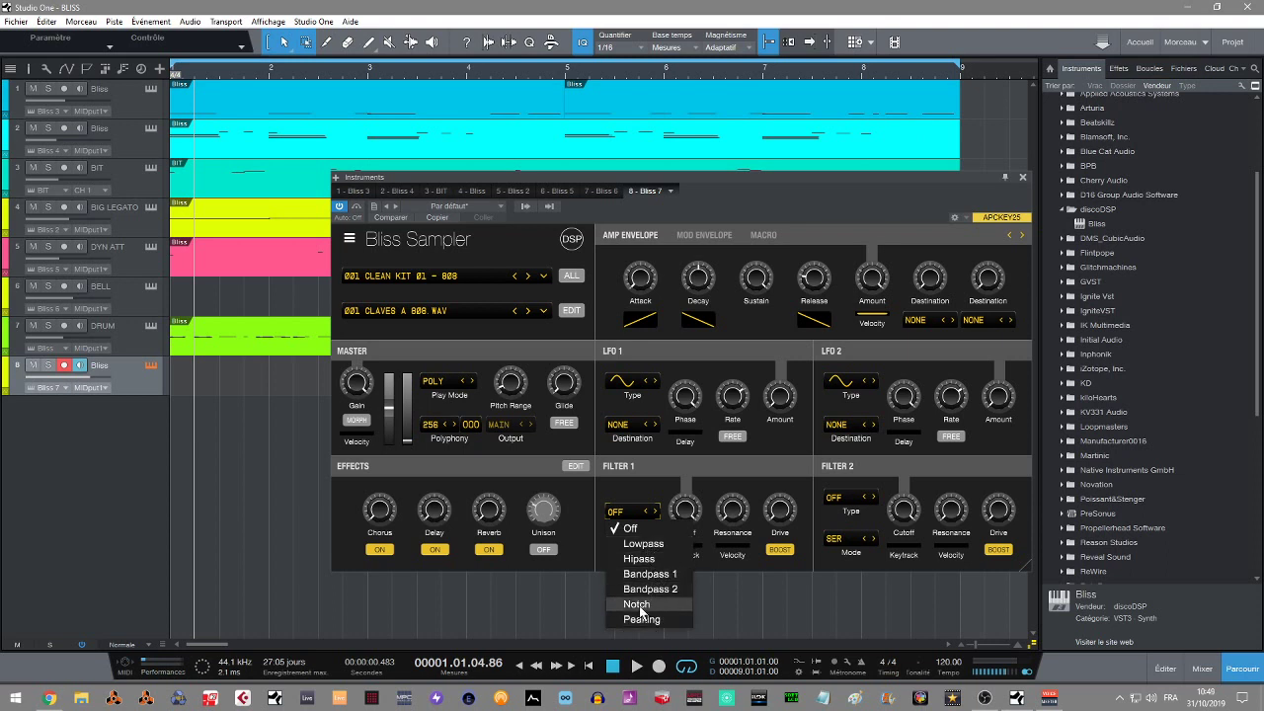
left_click(775, 481)
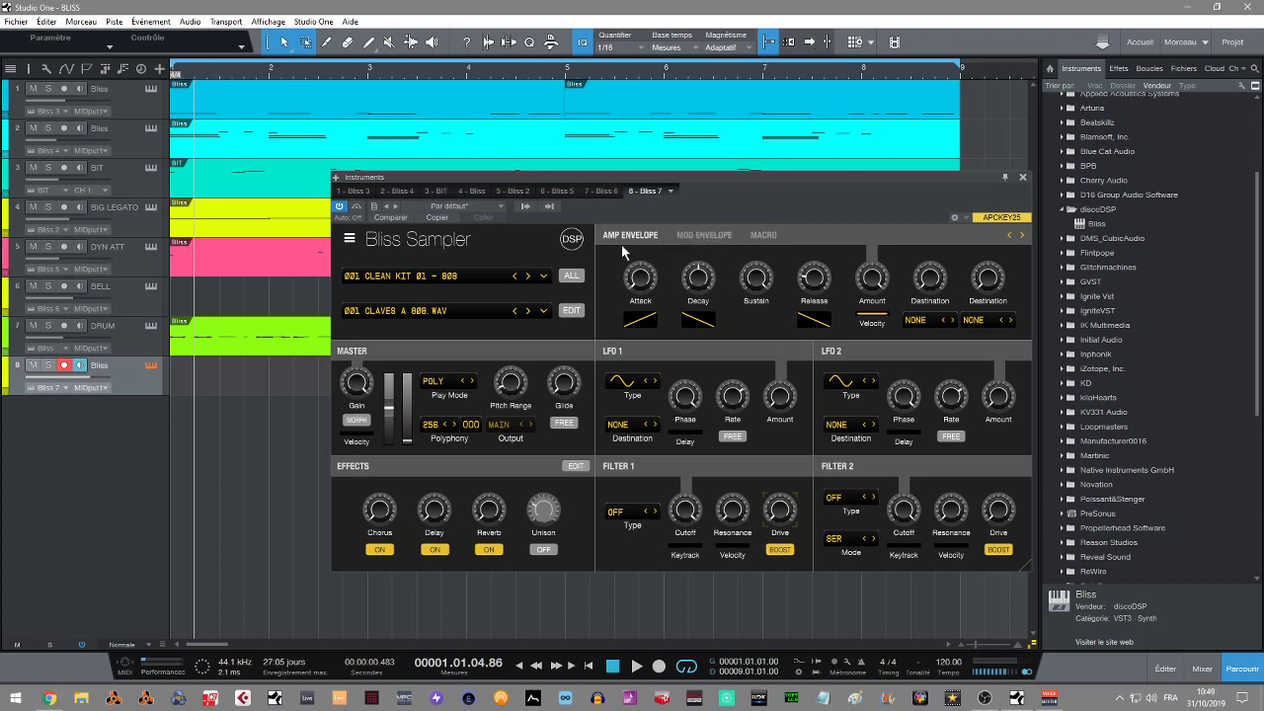
Look through the amp envelope, mod envelope and macro controls, including the Macro 1 assignment list, and try the Macro 1 knob.
mouse_move(624, 267)
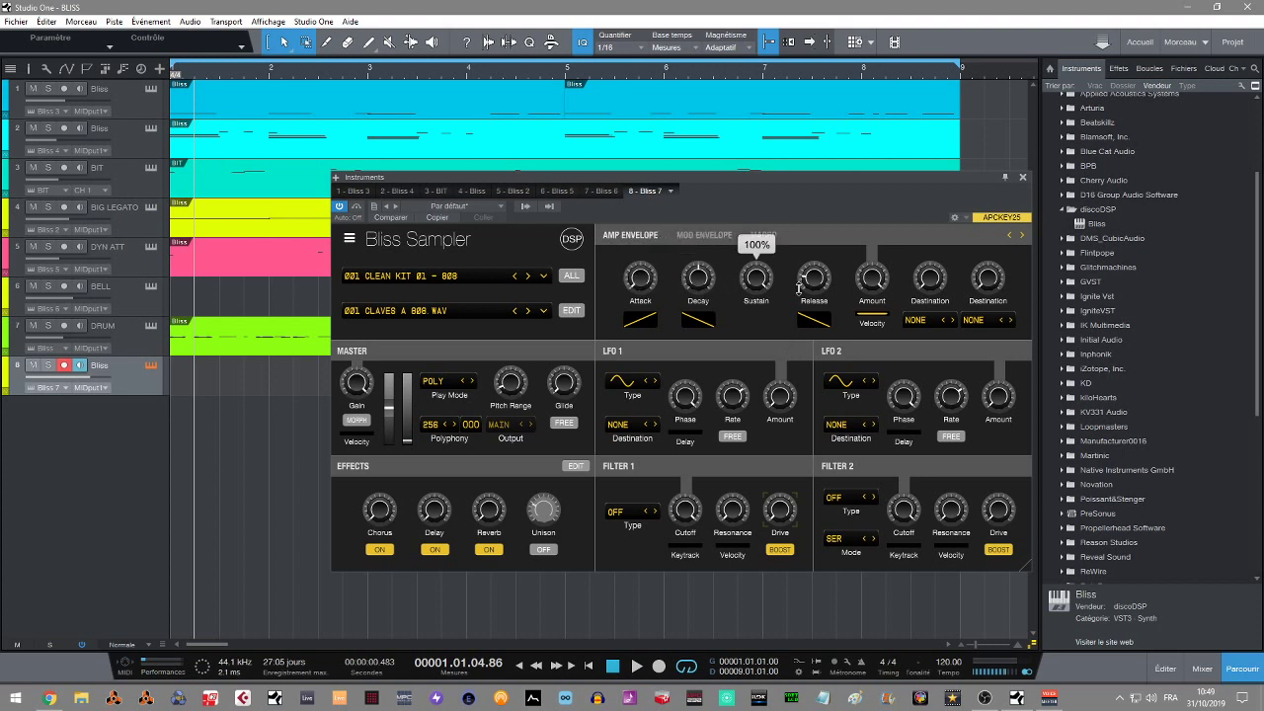
left_click(704, 235)
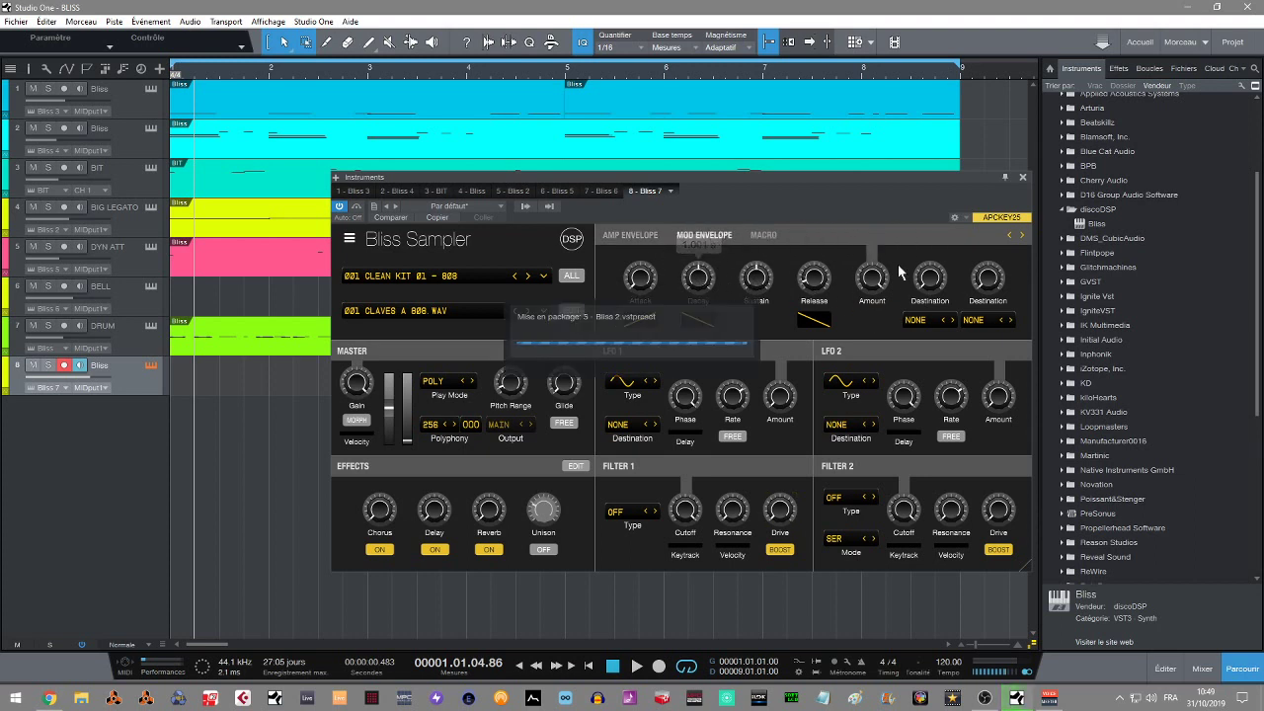
left_click(768, 234)
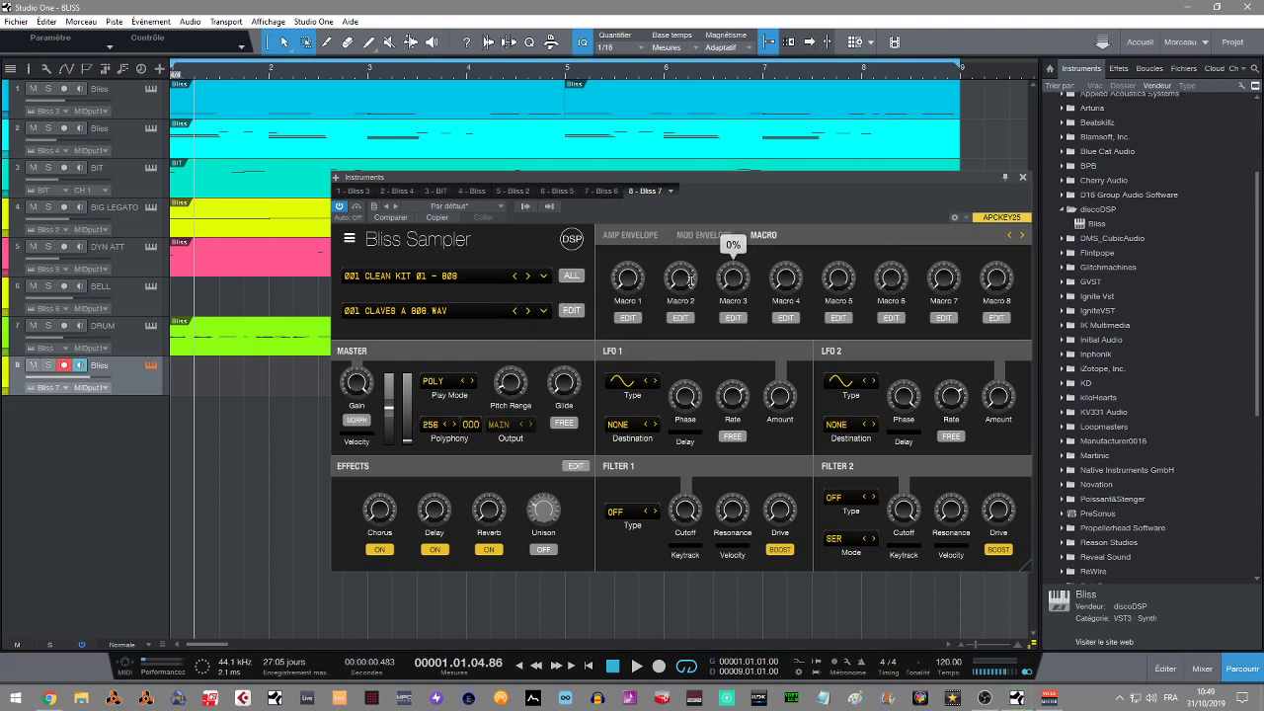
left_click(629, 317)
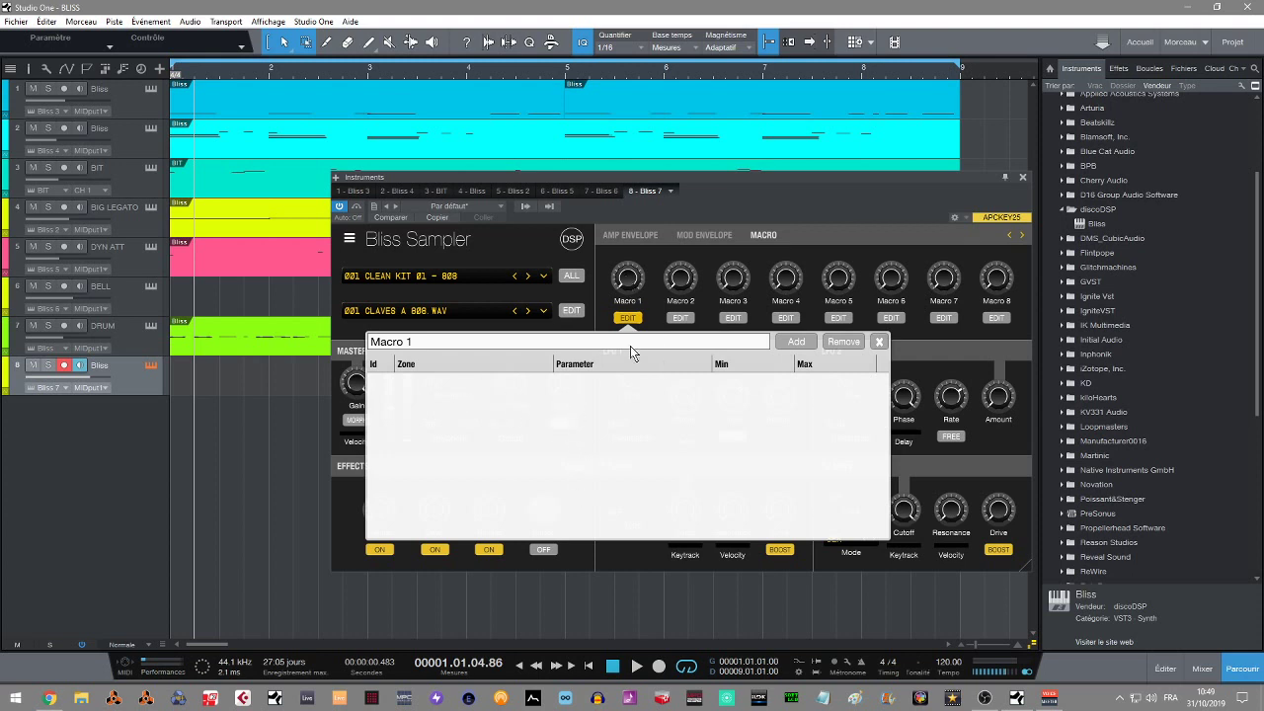
left_click(635, 236)
double_click(628, 277)
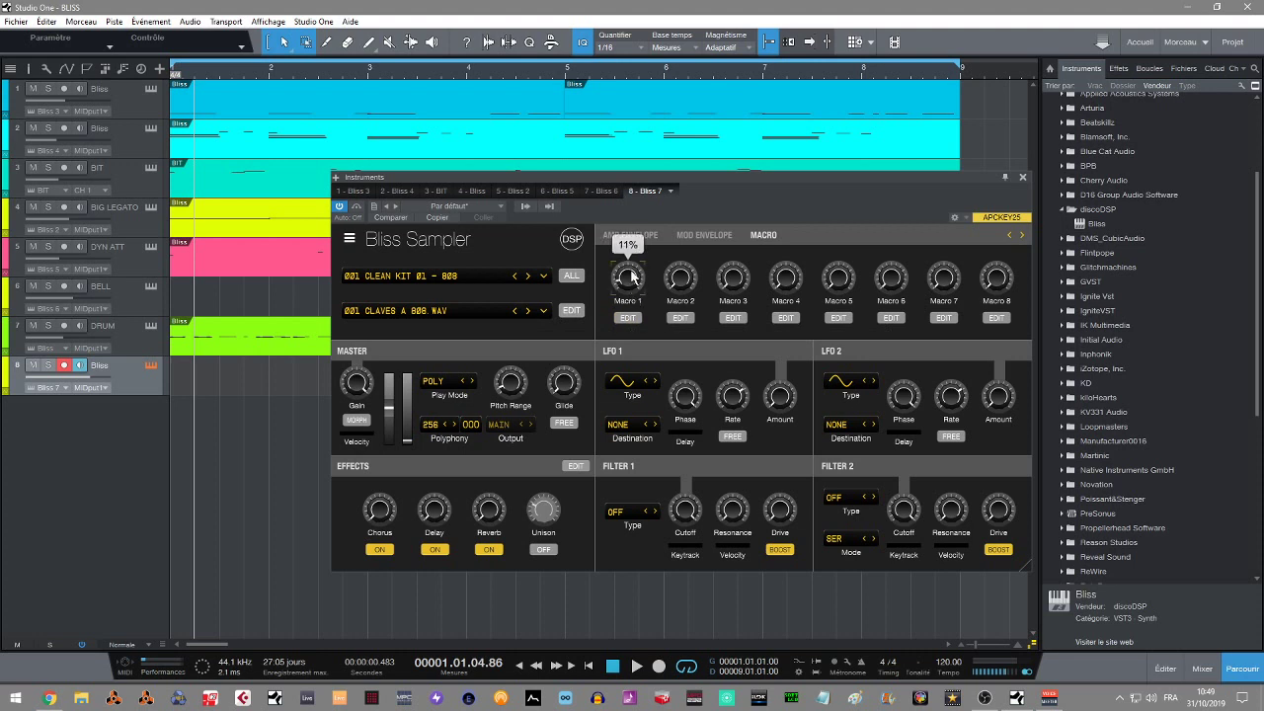
View the kit's zones and waveforms from Cowbell A 808.wav to OH 808 Decay 05.wav in the zone editor, and close it.
left_click(571, 311)
mouse_move(604, 212)
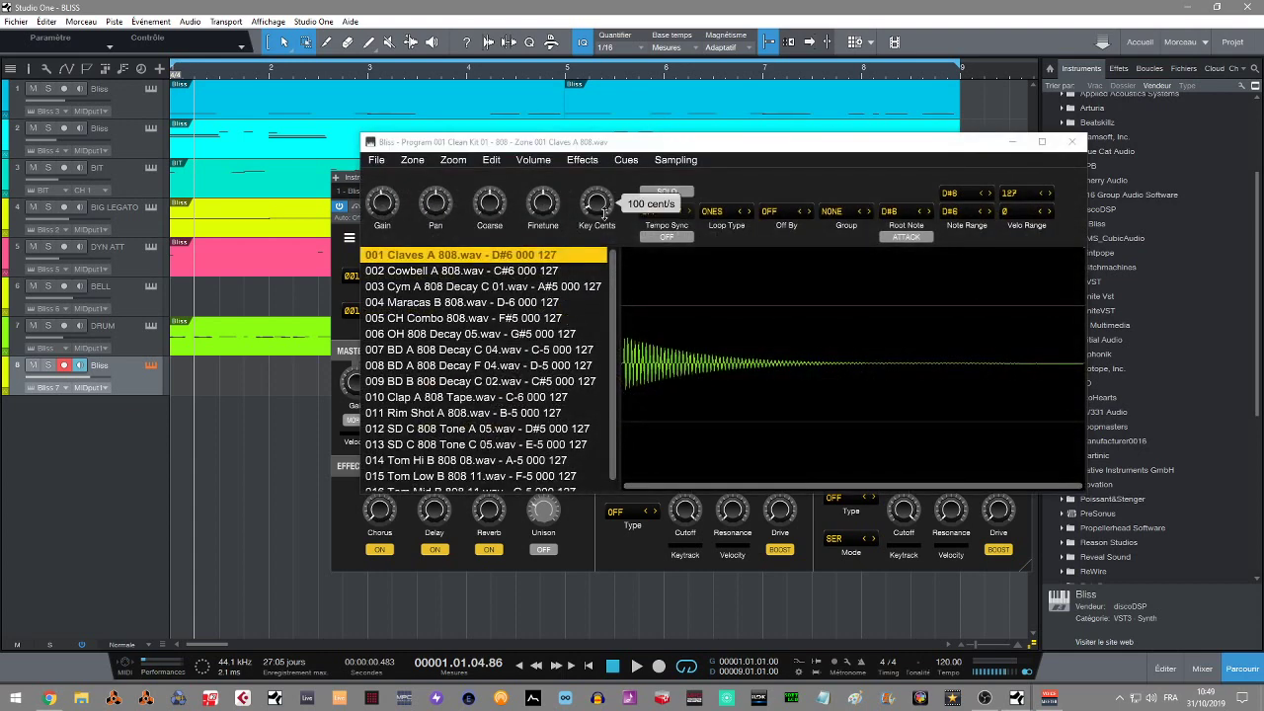
left_click(549, 269)
left_click(543, 293)
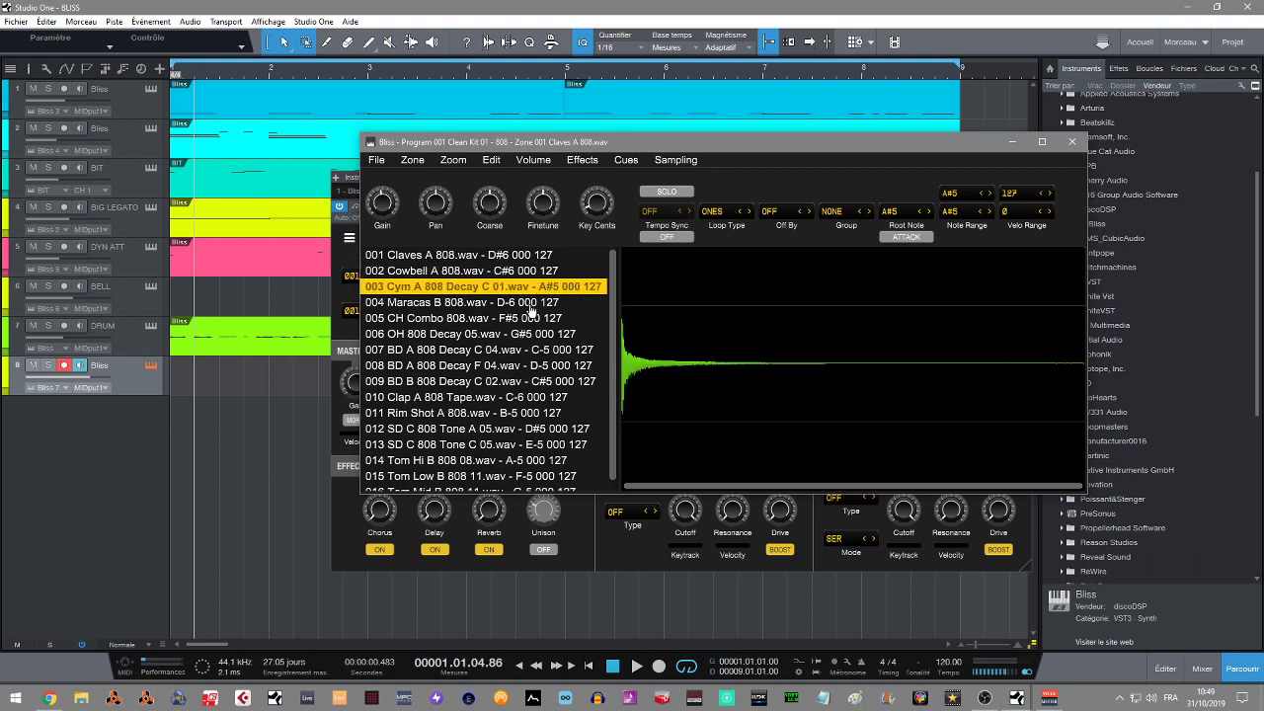
left_click(530, 306)
left_click(531, 320)
left_click(529, 336)
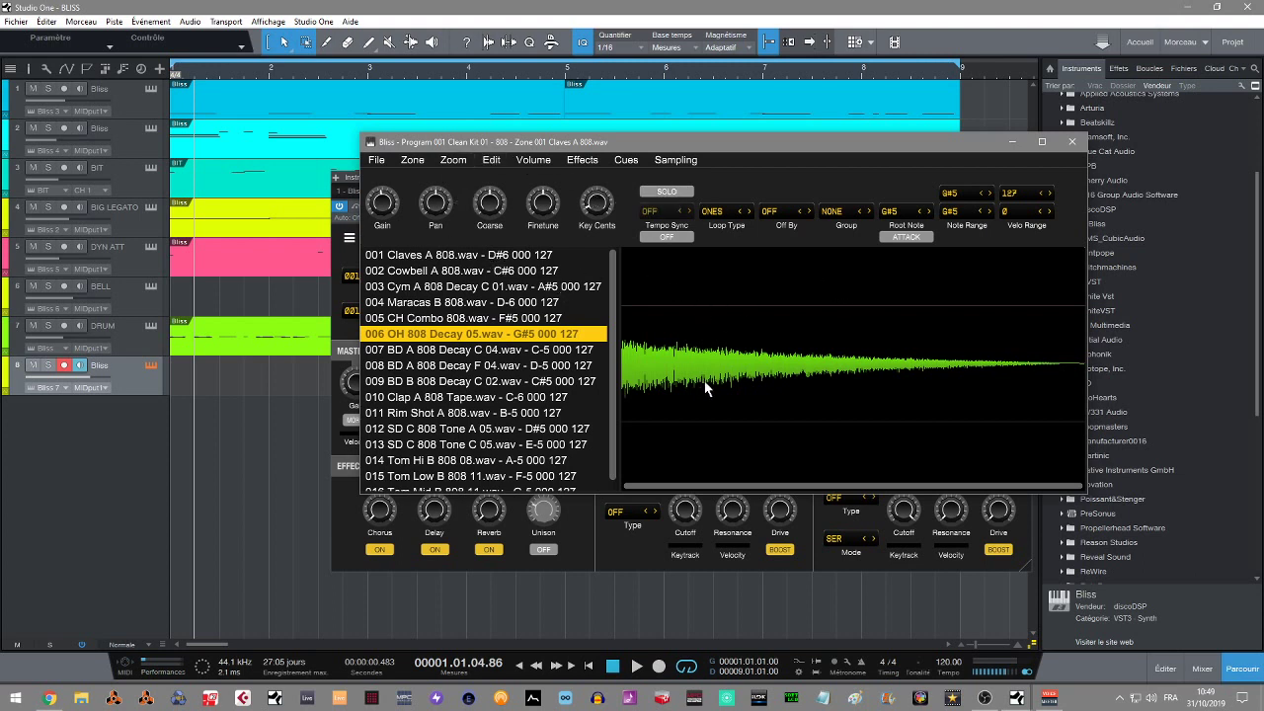
left_click(1071, 144)
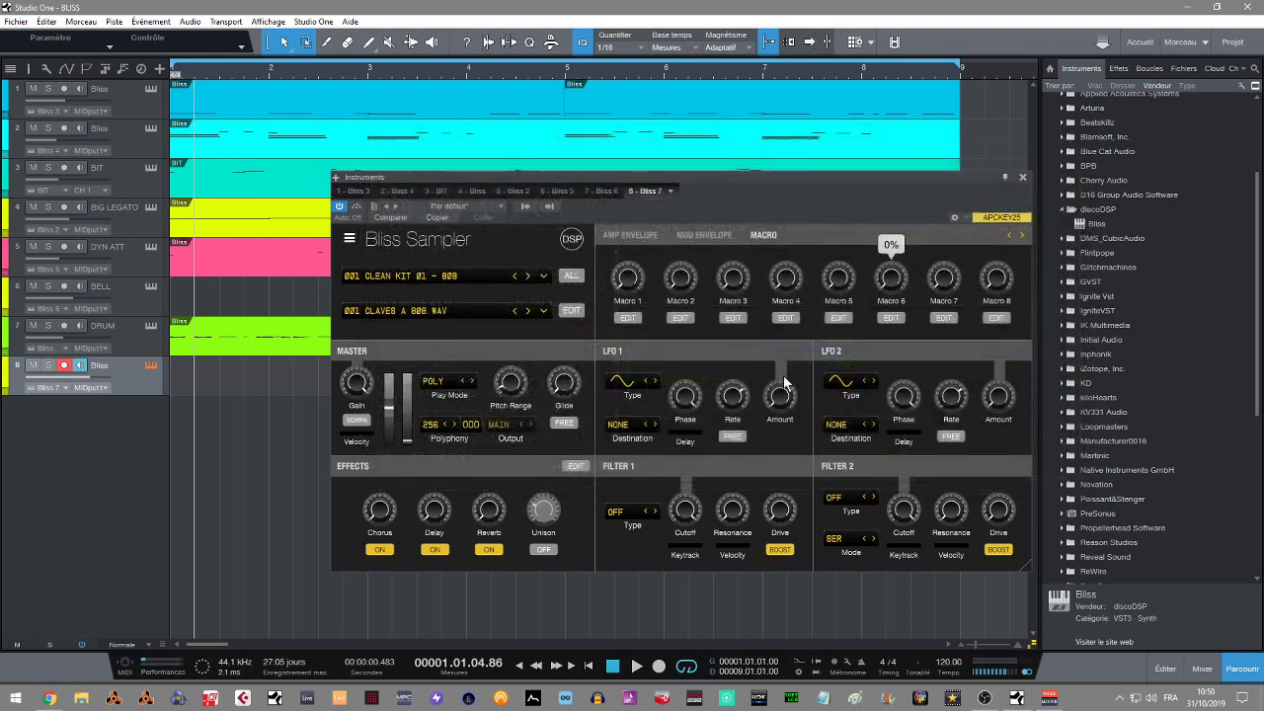
Reset the current 808 kit program to an empty one.
left_click(544, 276)
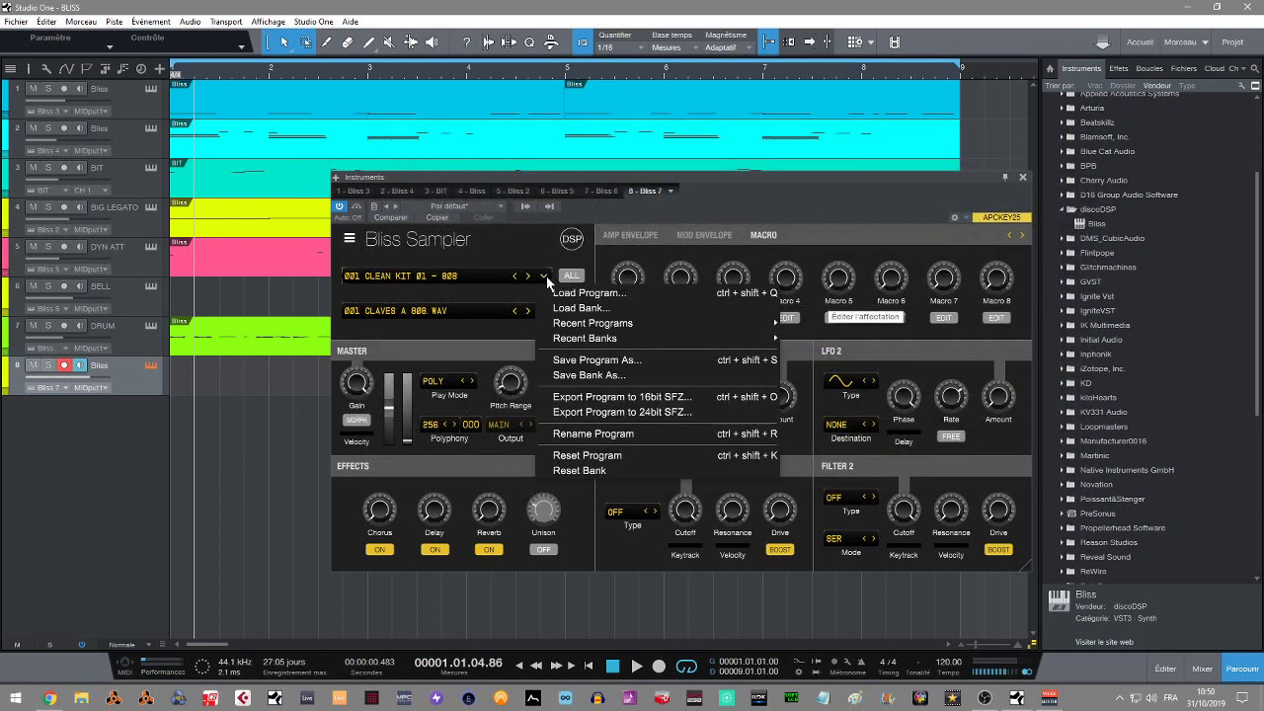
left_click(620, 457)
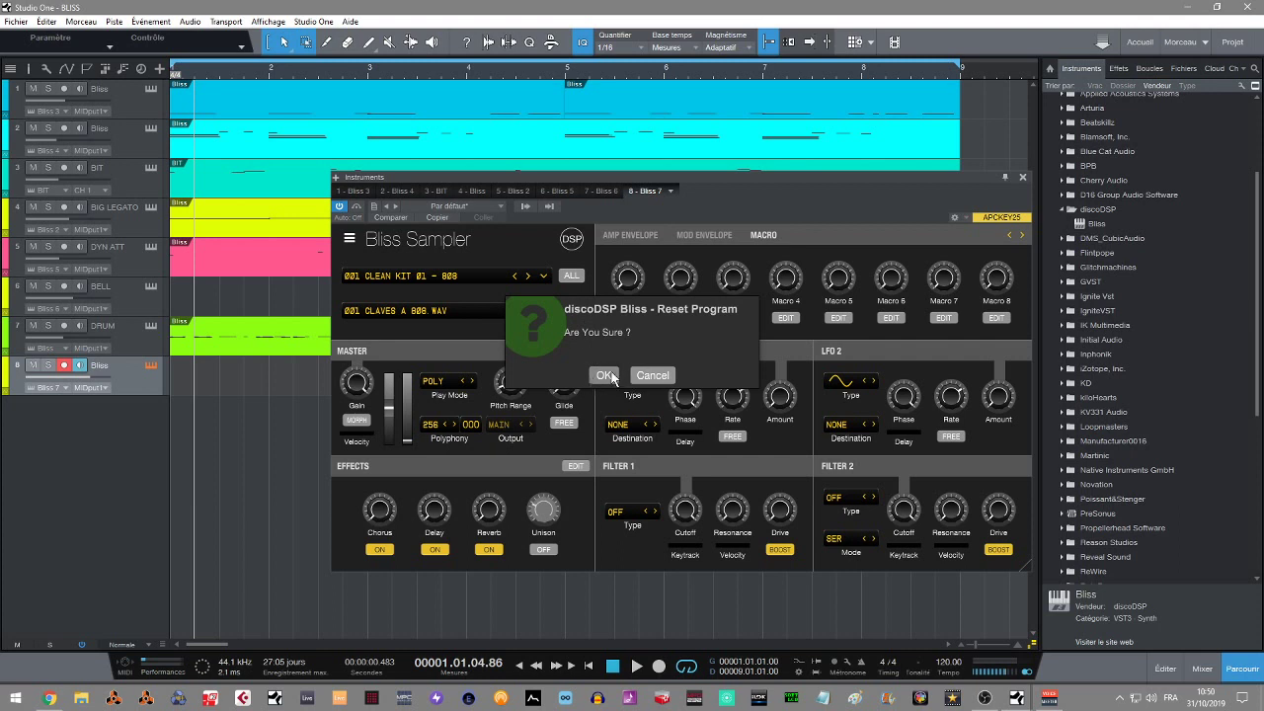
left_click(602, 375)
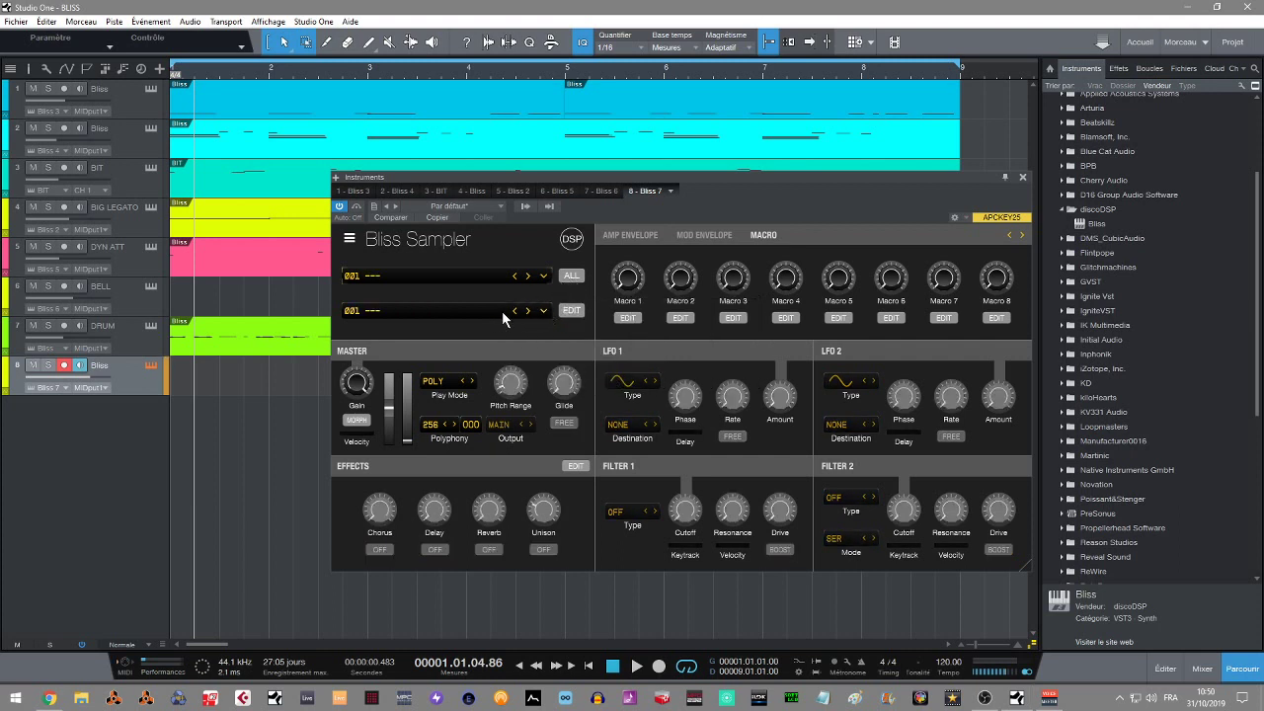
left_click(573, 311)
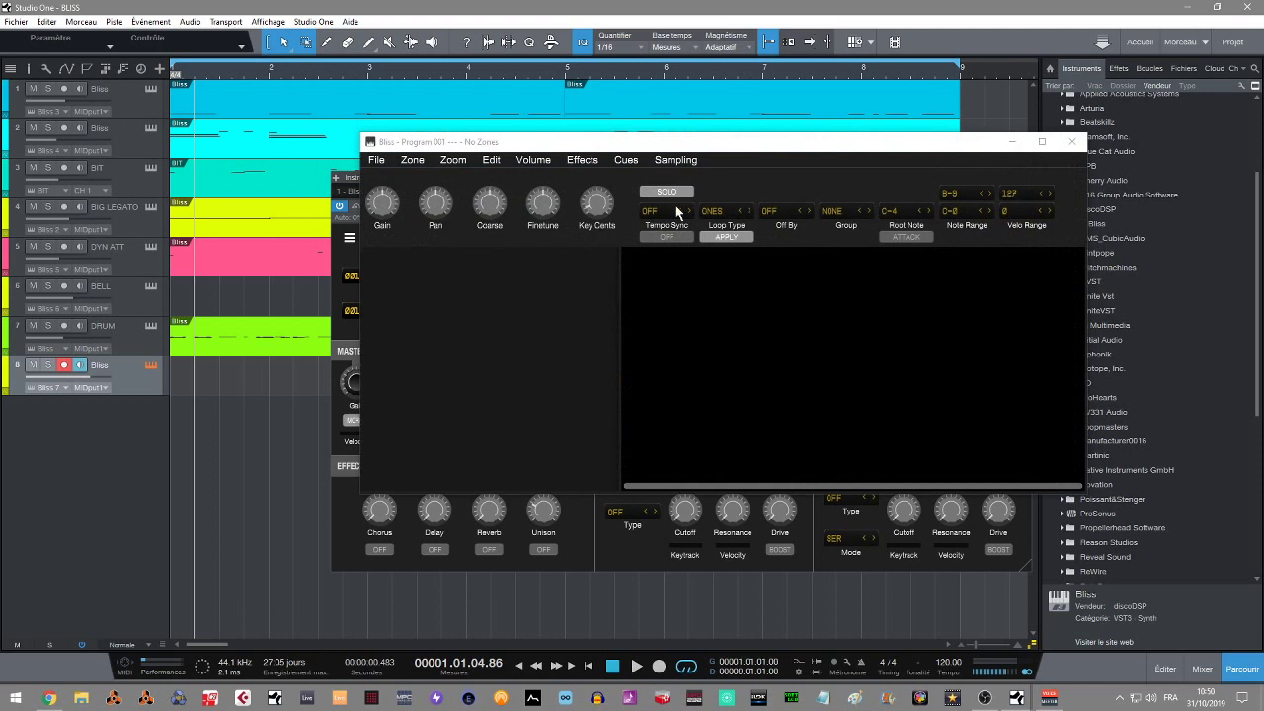
left_click(677, 161)
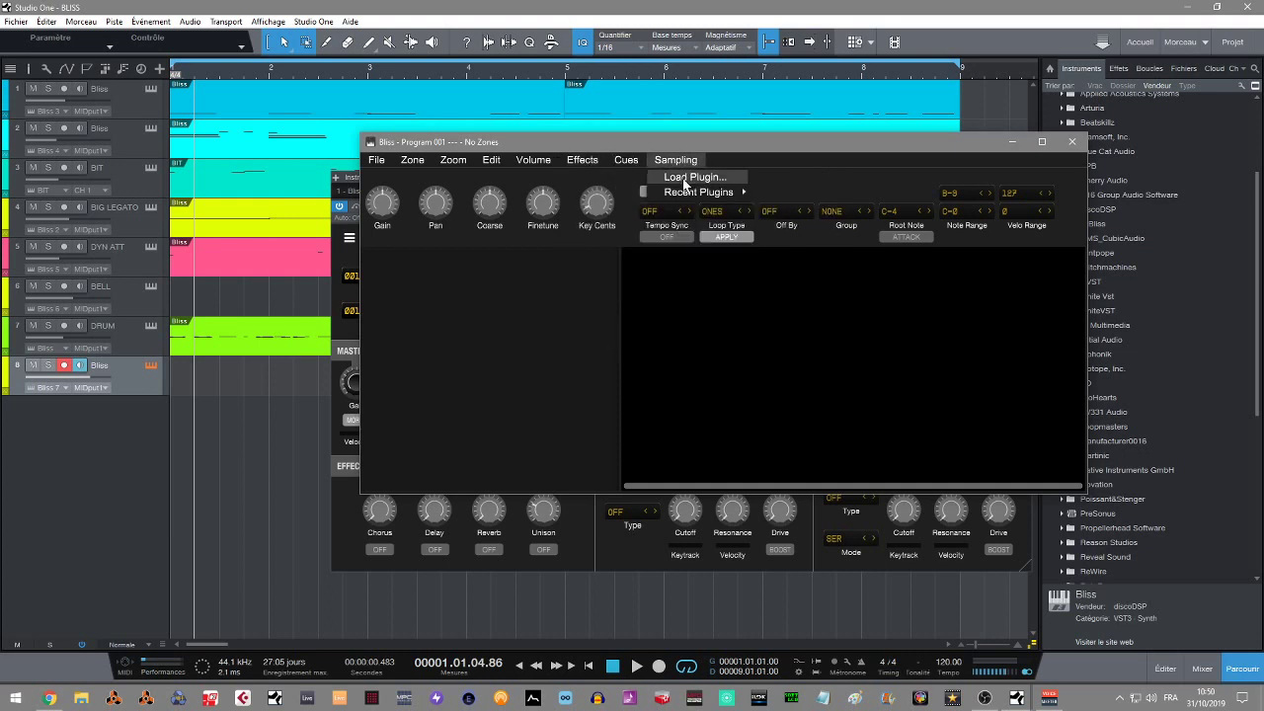
mouse_move(384, 166)
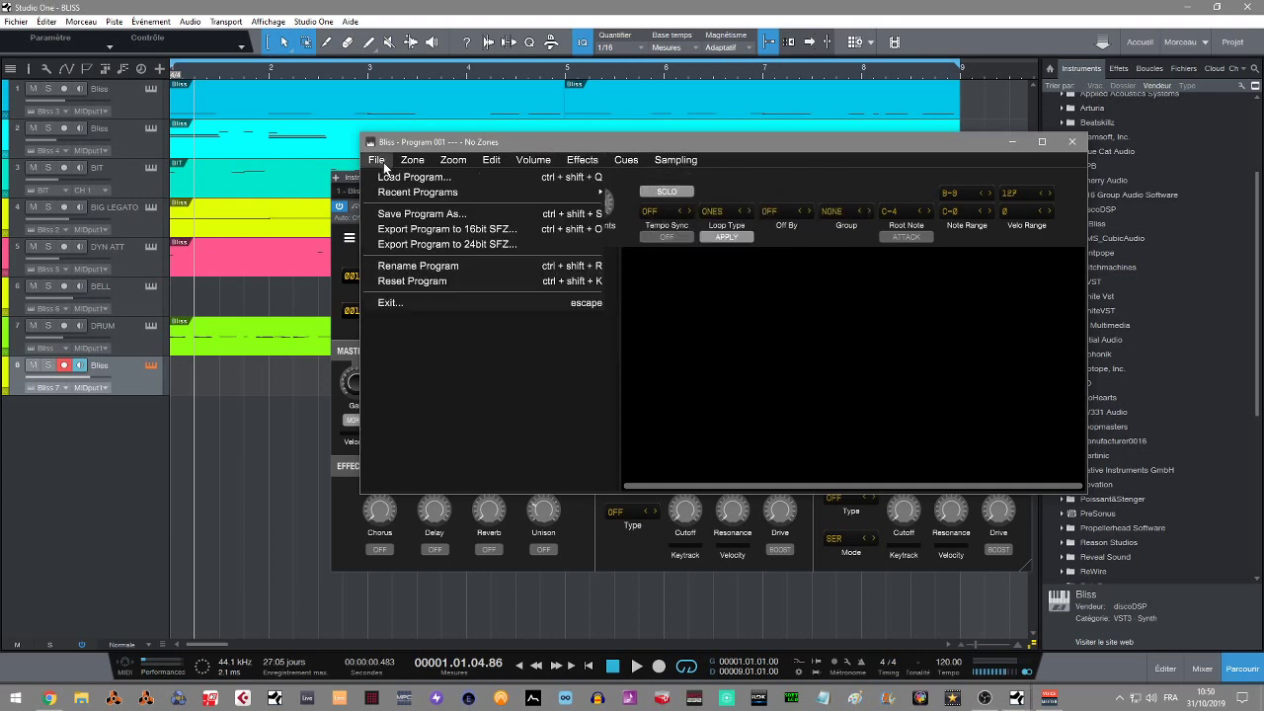
mouse_move(425, 197)
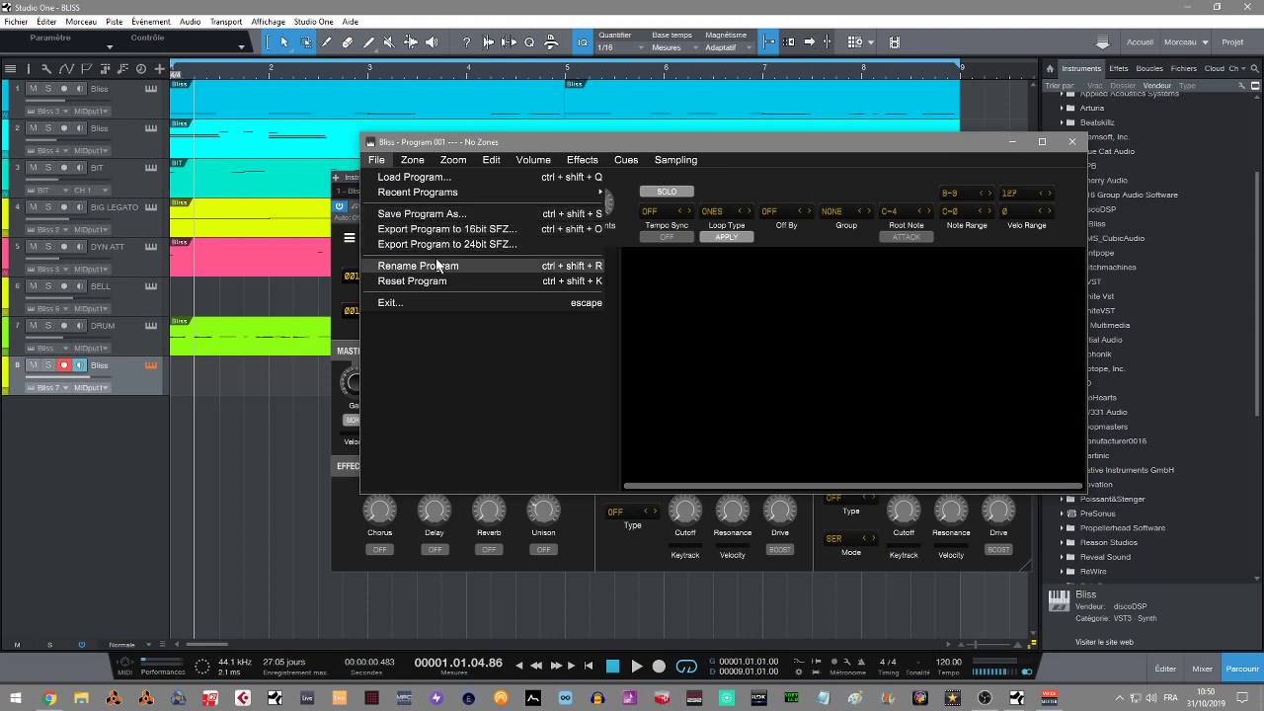
mouse_move(460, 162)
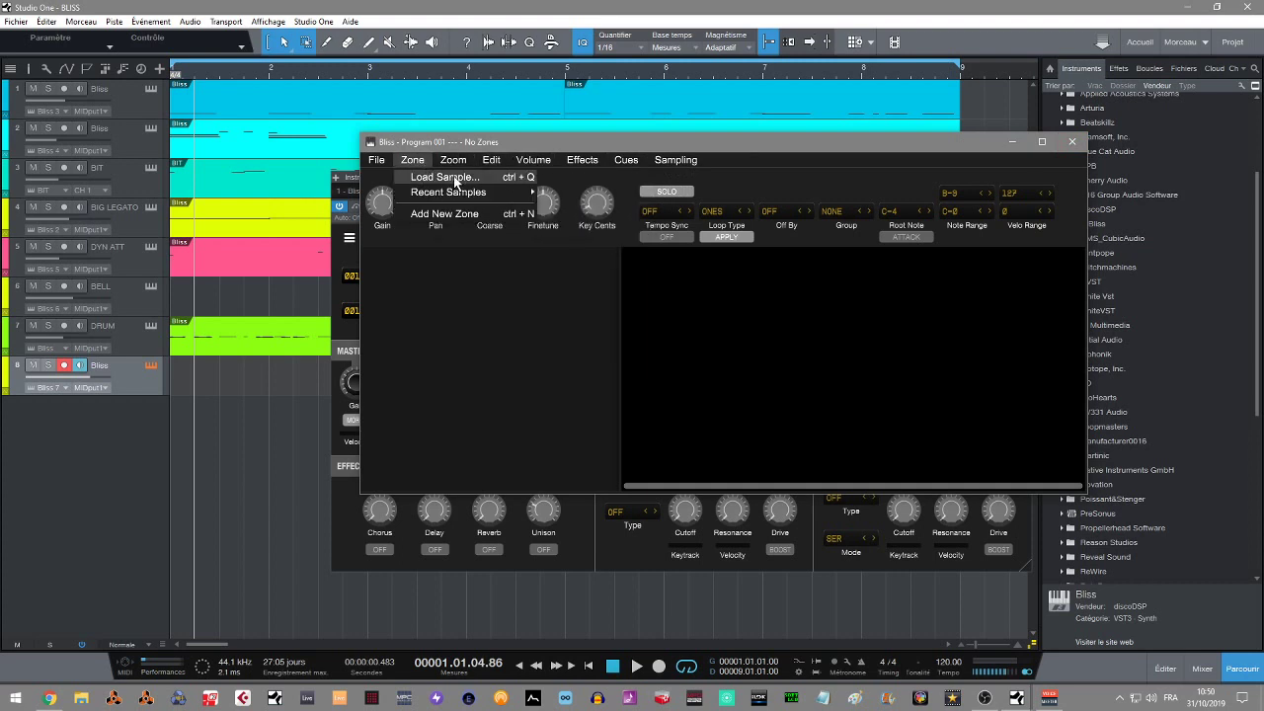
left_click(475, 177)
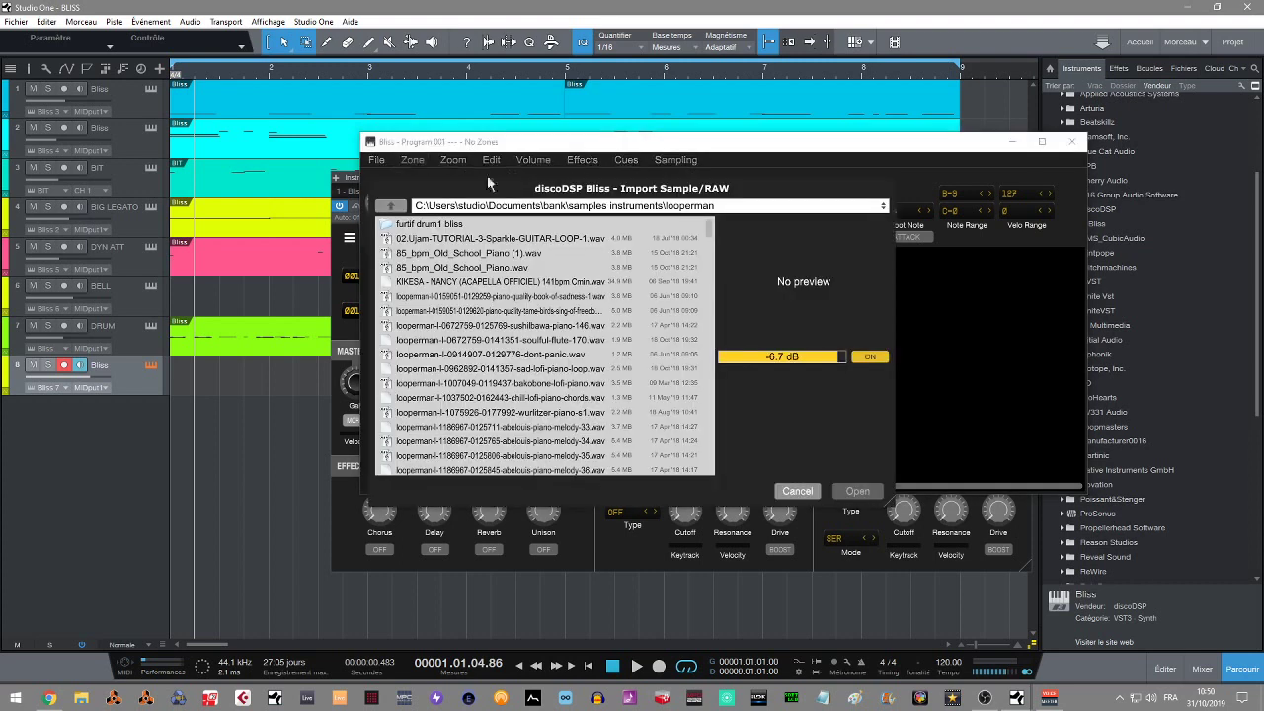
left_click(479, 384)
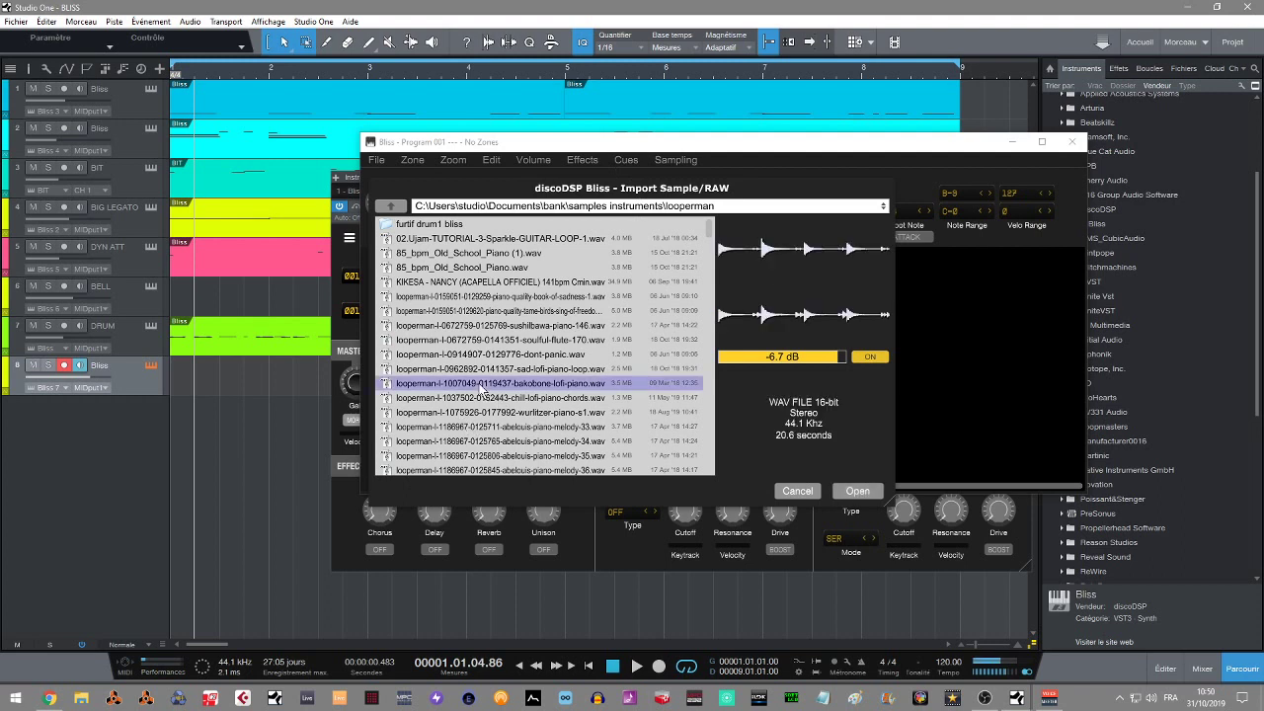
left_click(851, 491)
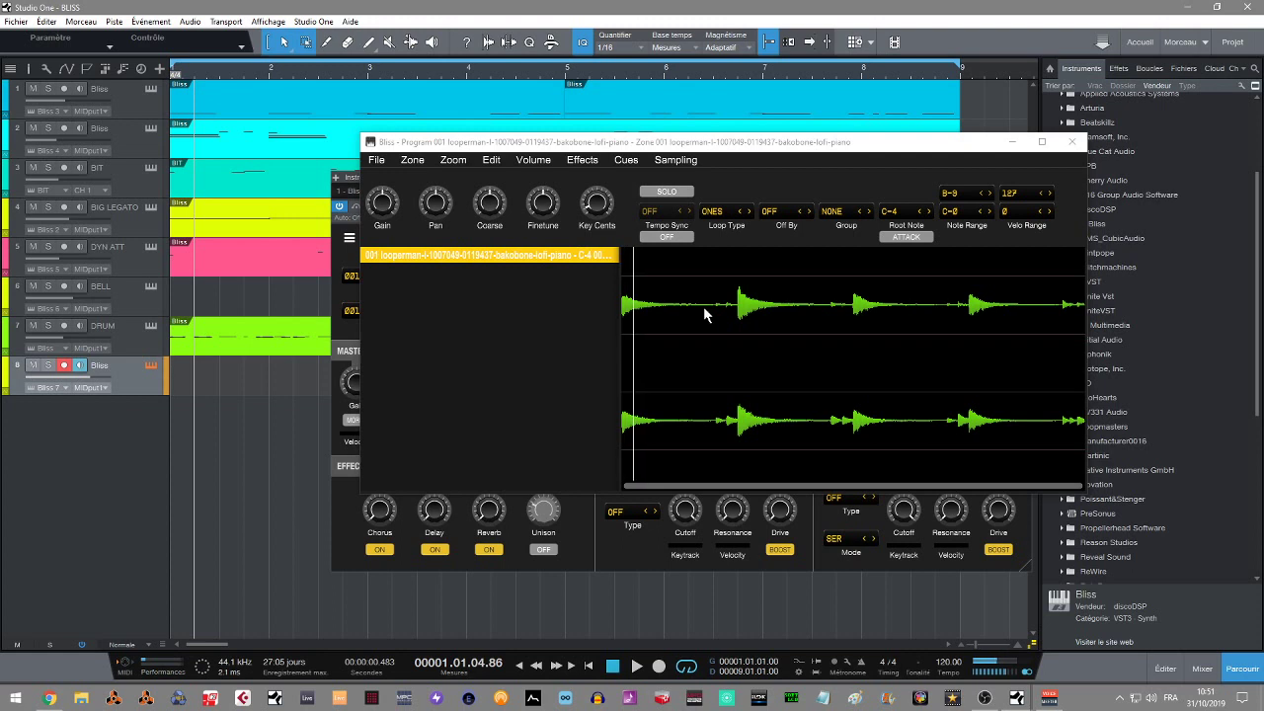
View the cue slicing options and the transient detection thresholds from 25% to 100% without applying any.
left_click(593, 164)
mouse_move(629, 162)
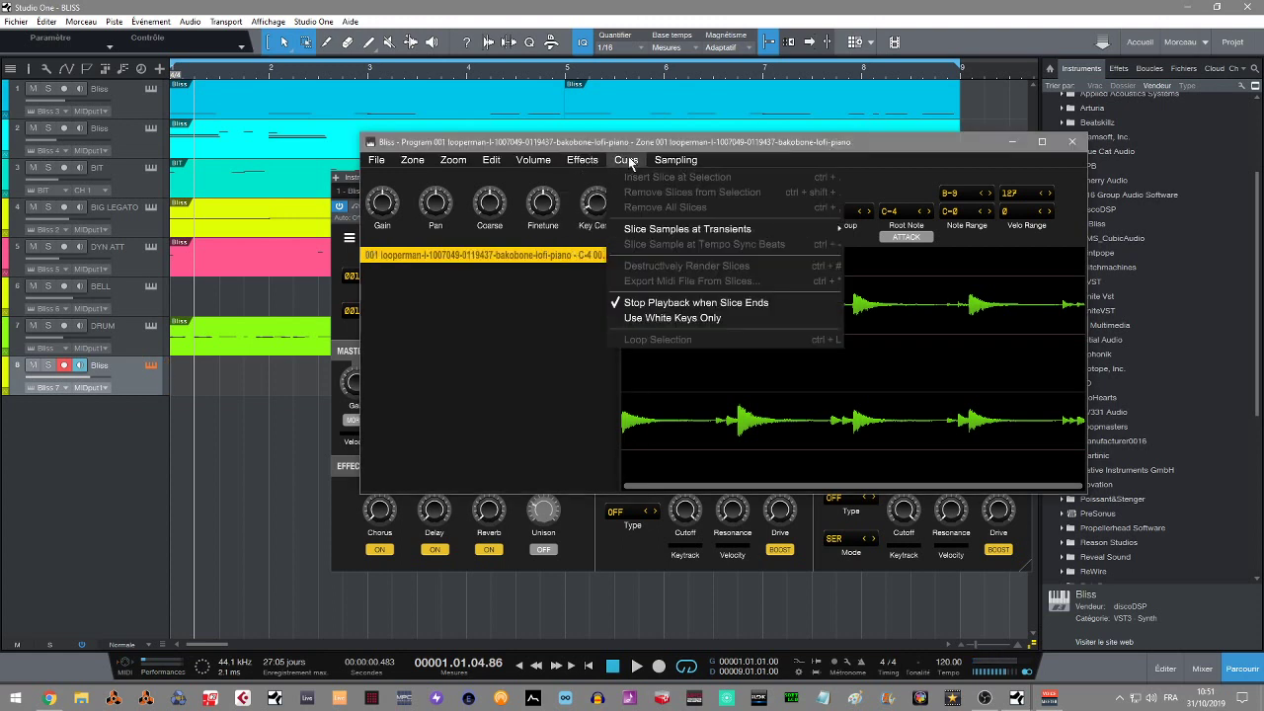
mouse_move(660, 229)
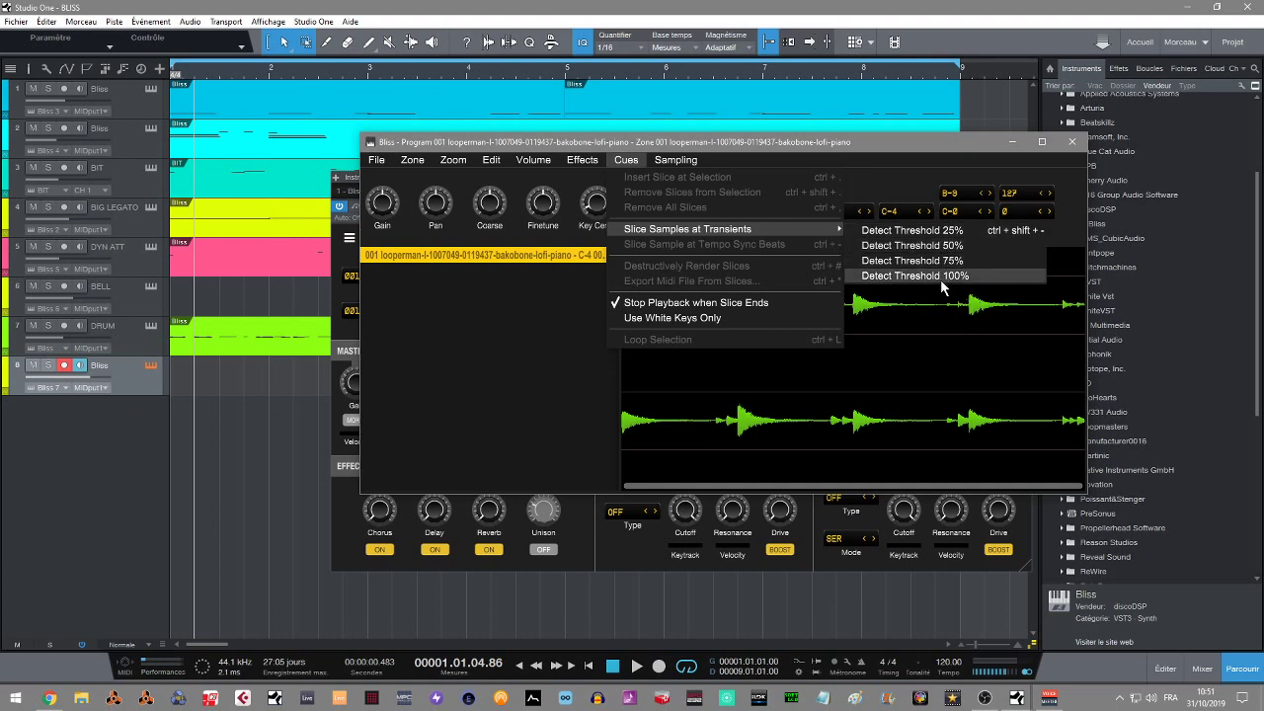
left_click(964, 348)
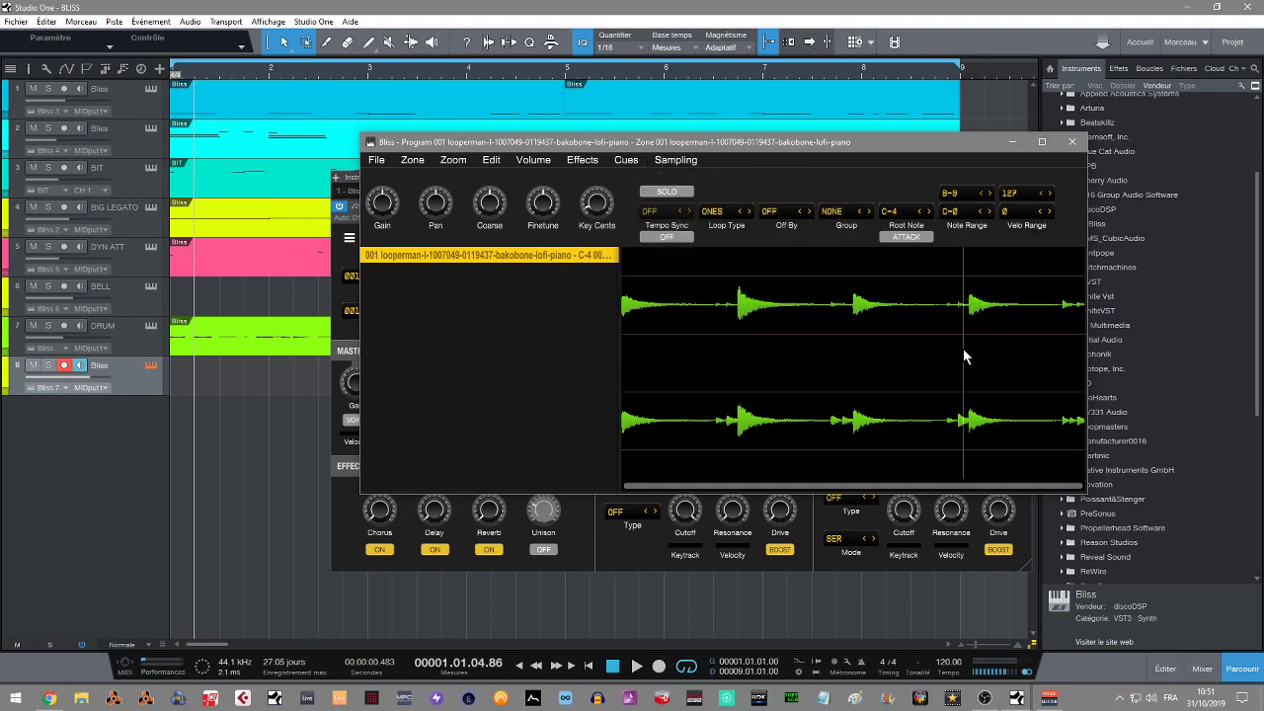
Insert slices in the lofi piano sample at the first quiet note before the second main hit.
left_click(728, 343)
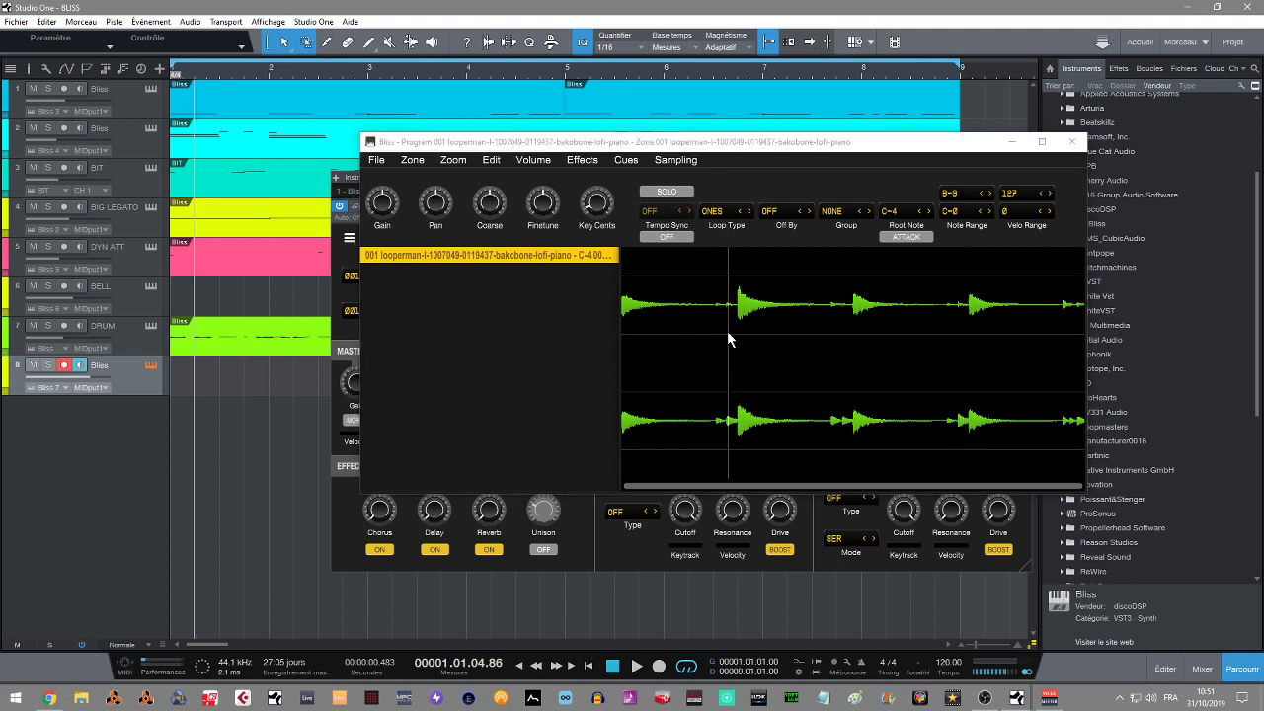
mouse_move(727, 335)
left_mouse_down()
mouse_move(707, 335)
mouse_move(748, 349)
left_mouse_up()
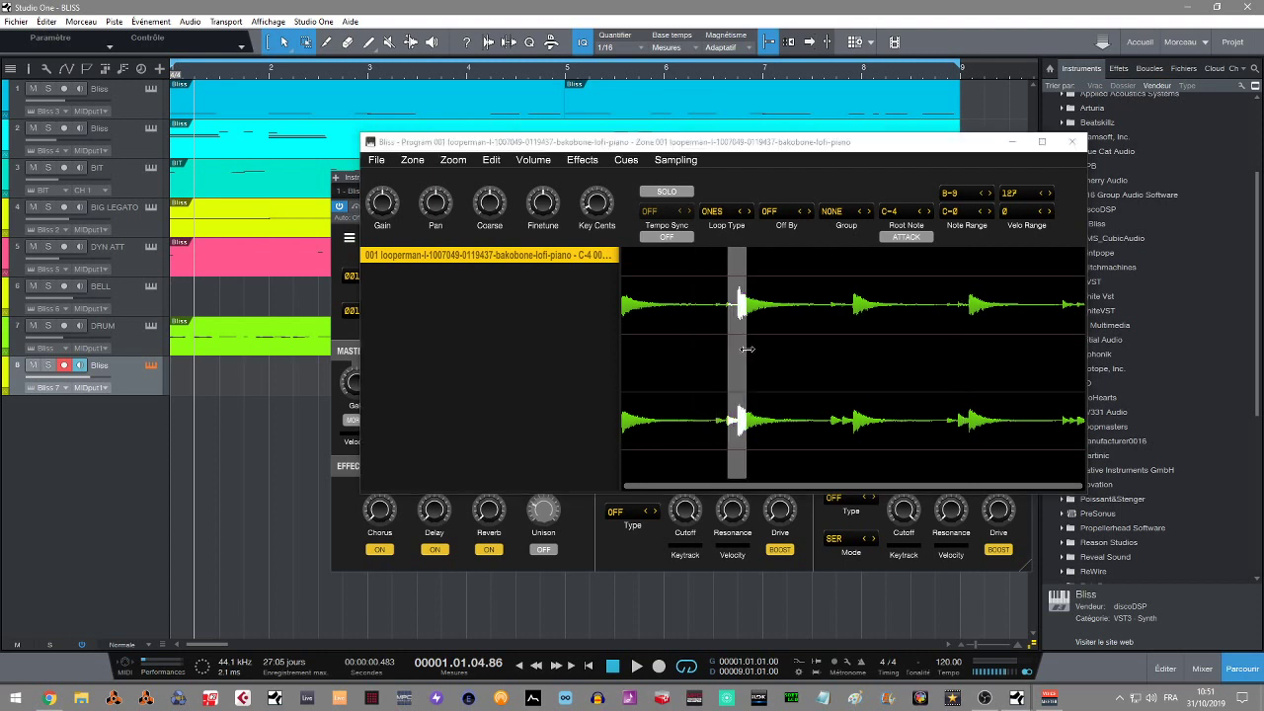
left_click(767, 350)
left_click(714, 343)
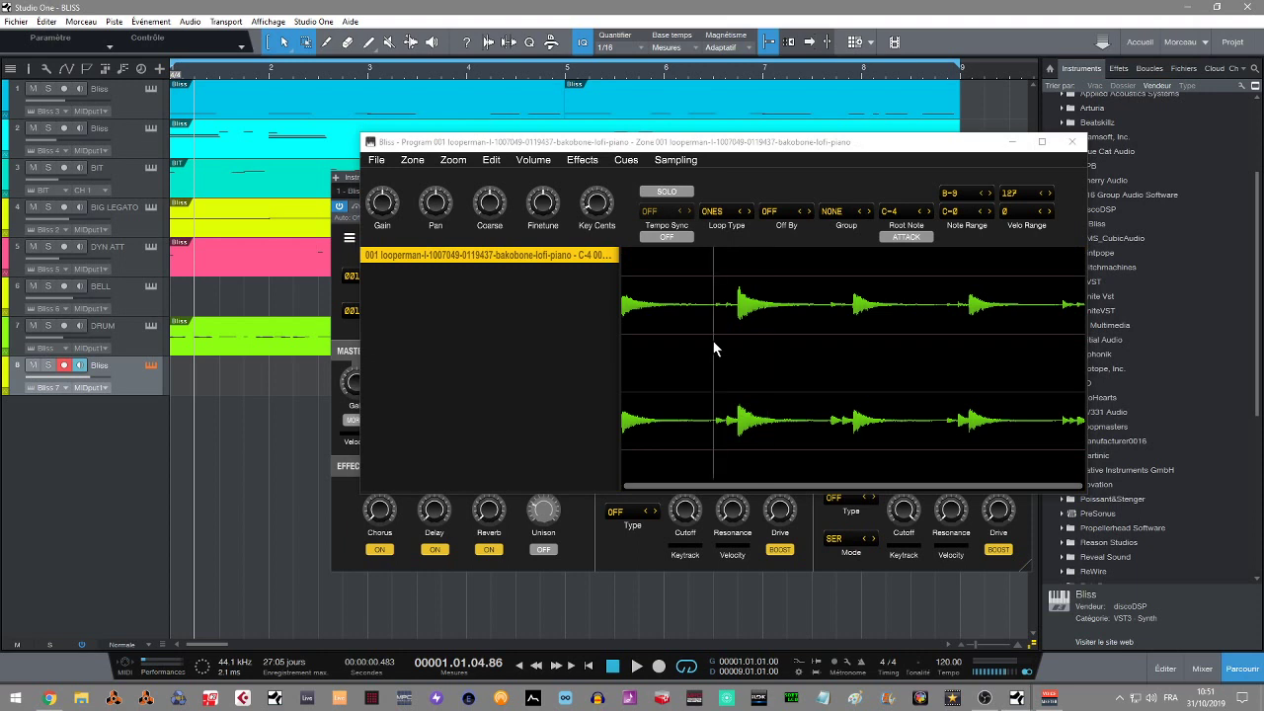
left_click(716, 337)
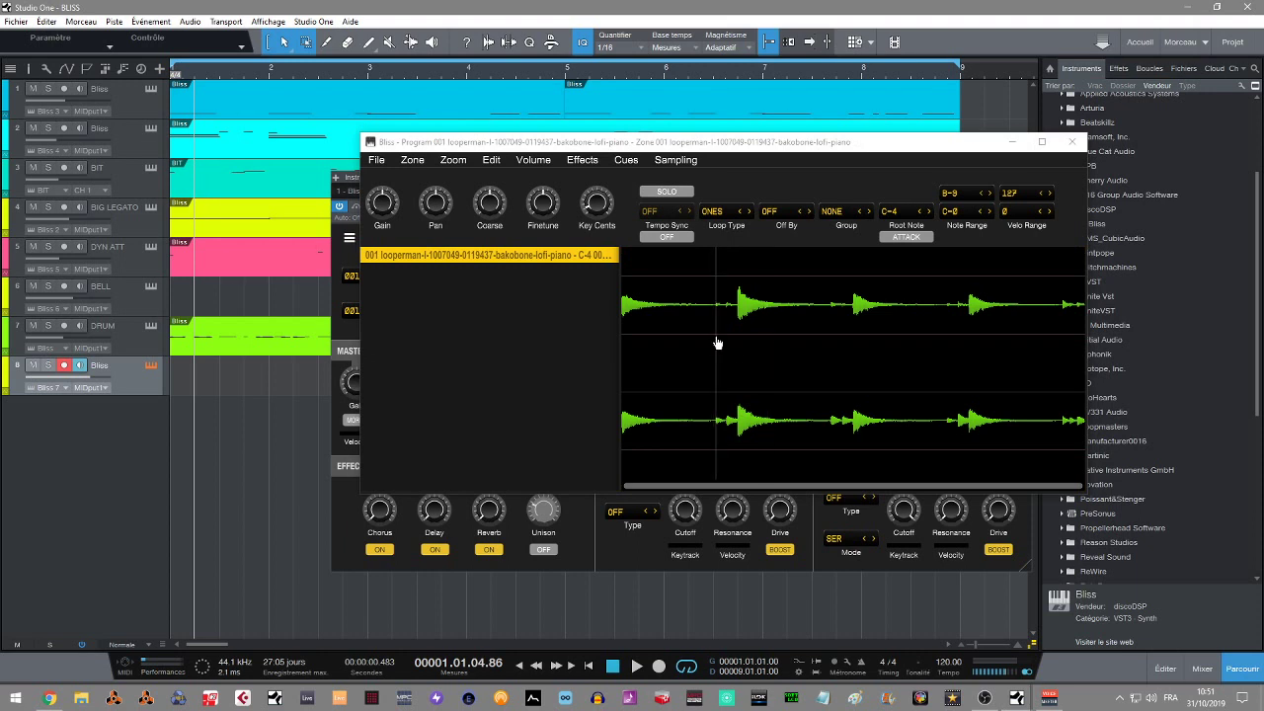
left_click(718, 342)
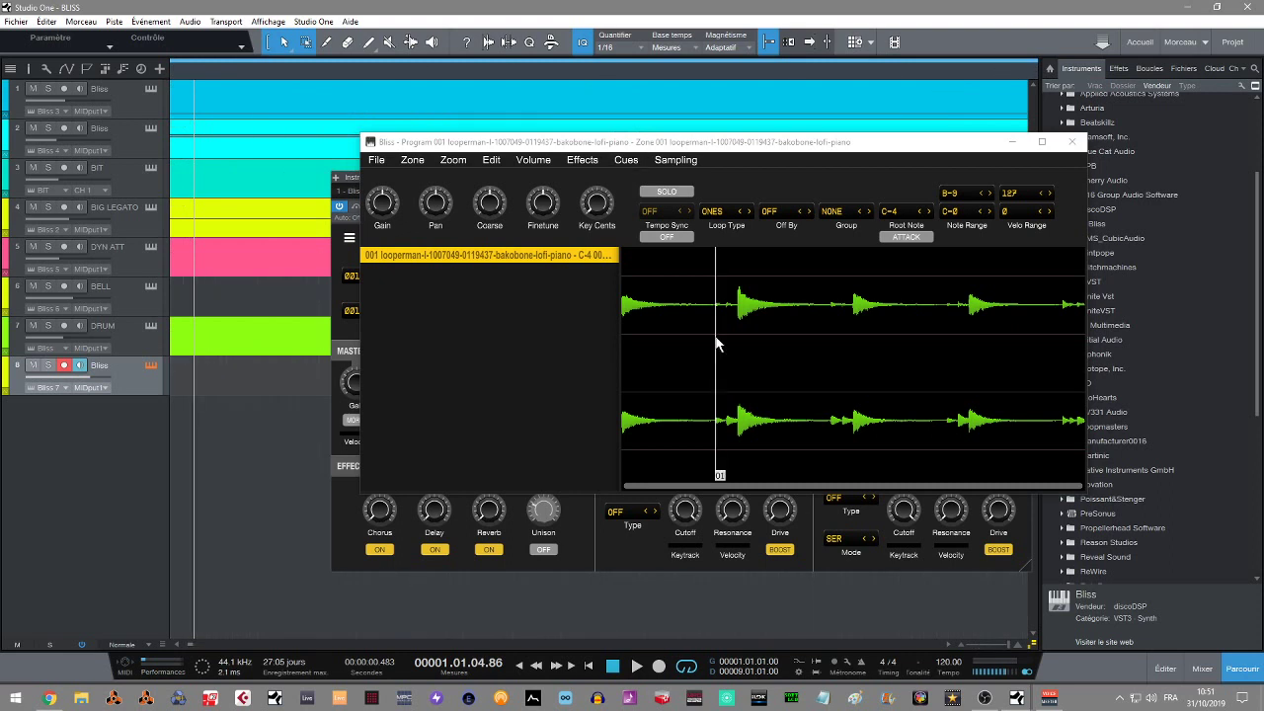
Move one of the overlapping slices to the start of the waveform and maximize the zone editor.
left_click_drag(720, 476, 623, 479)
left_click_drag(720, 476, 618, 477)
left_click_drag(1082, 491, 1131, 577)
left_click(1088, 143)
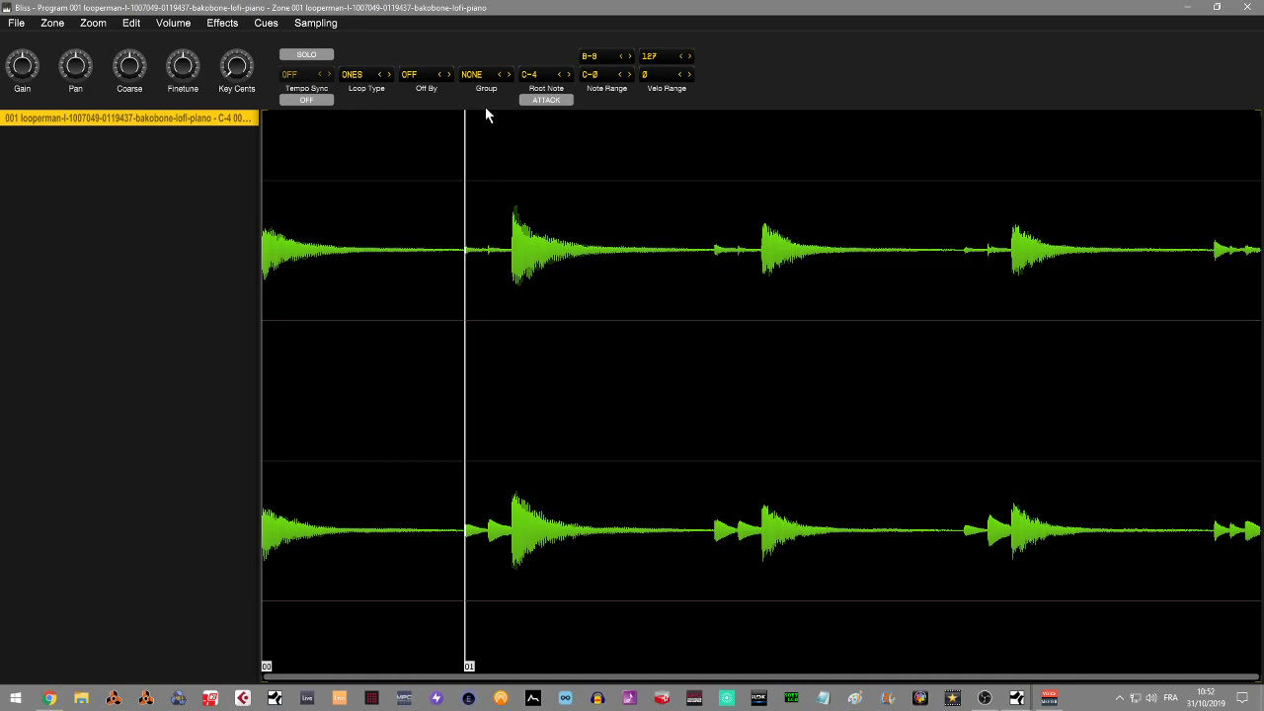
Insert several slices at the second quiet note before the second main hit and spread some of them over the following part.
left_click(492, 323)
left_click(487, 331)
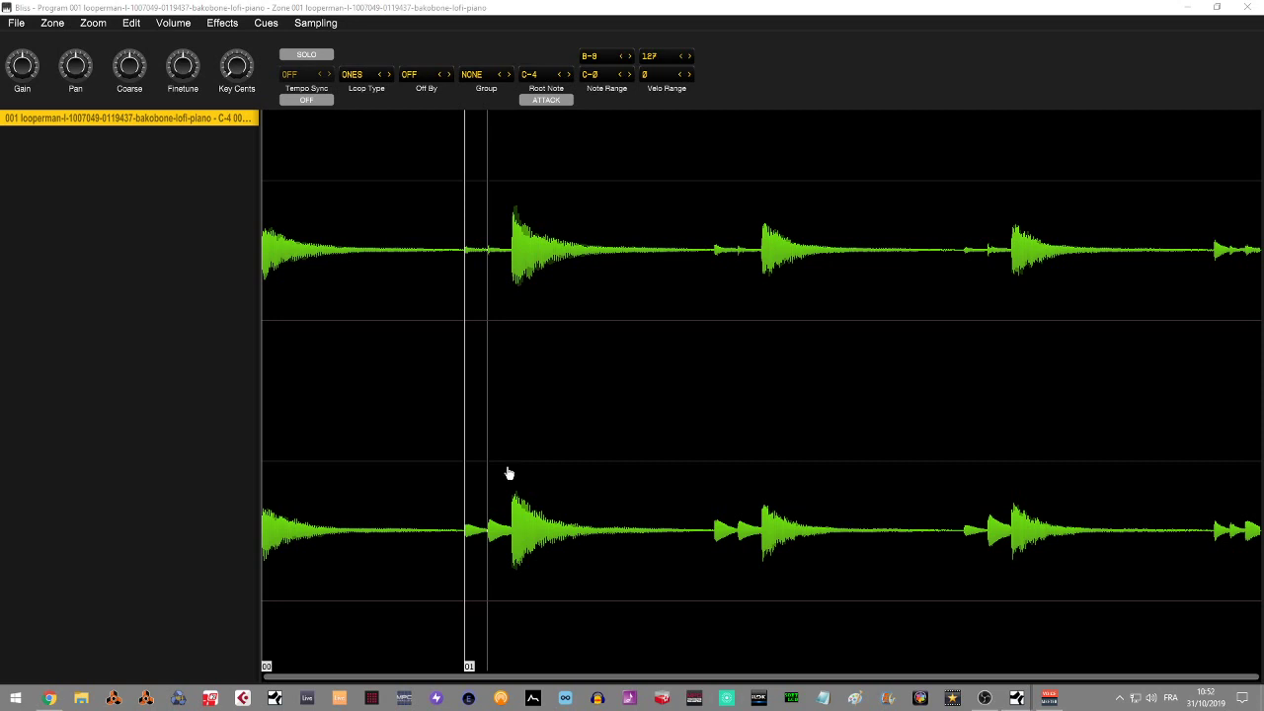
key("Insert")
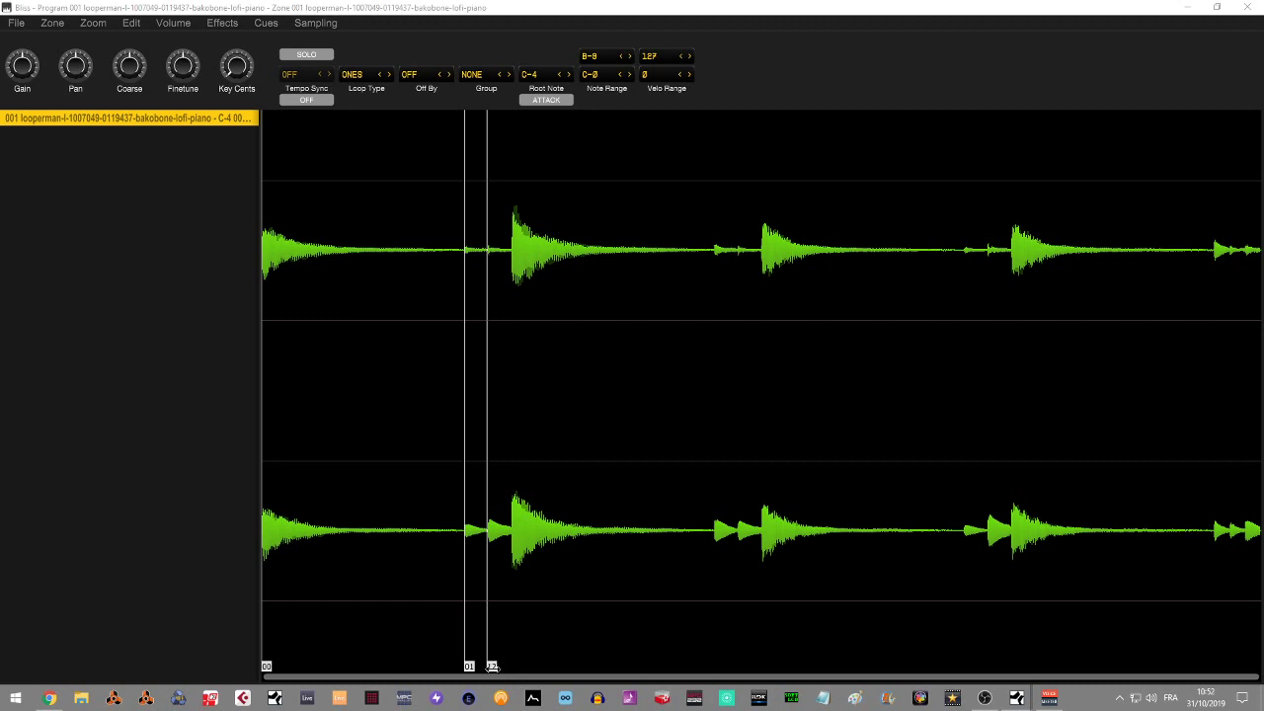
mouse_move(497, 667)
left_mouse_down()
mouse_move(725, 681)
mouse_move(713, 681)
left_mouse_up()
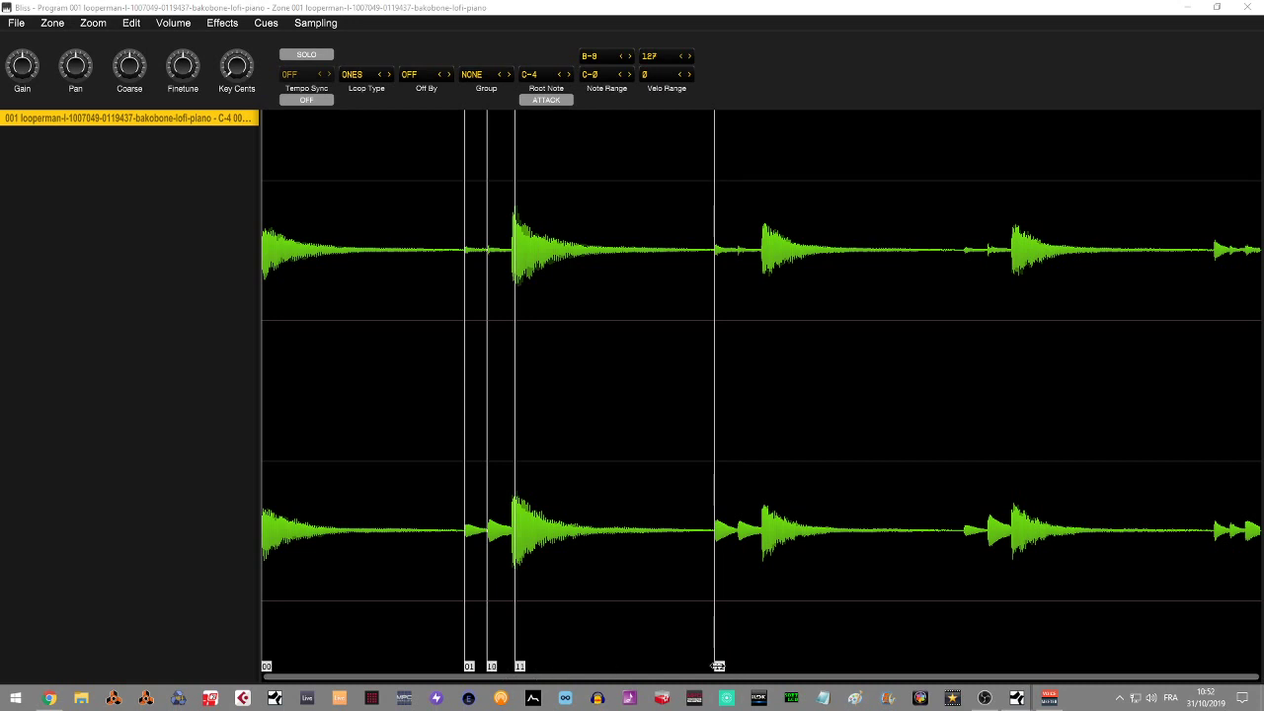
left_click_drag(518, 672, 597, 671)
mouse_move(491, 669)
left_mouse_down()
mouse_move(549, 669)
mouse_move(514, 667)
left_mouse_up()
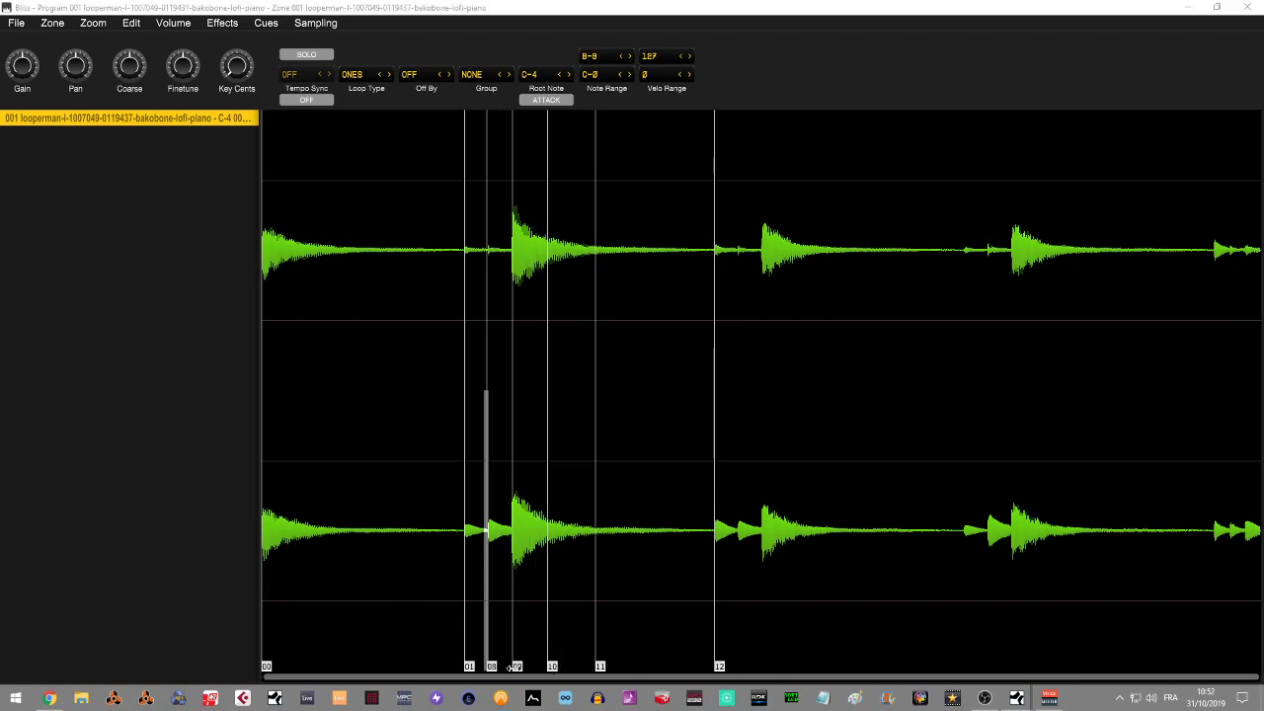
Move slices 12 to 08 onto the closing quiet note, the fourth and third main hits, and the two quiet notes before the third hit.
mouse_move(717, 667)
left_mouse_down()
mouse_move(1199, 666)
mouse_move(1219, 660)
mouse_move(1218, 641)
left_mouse_up()
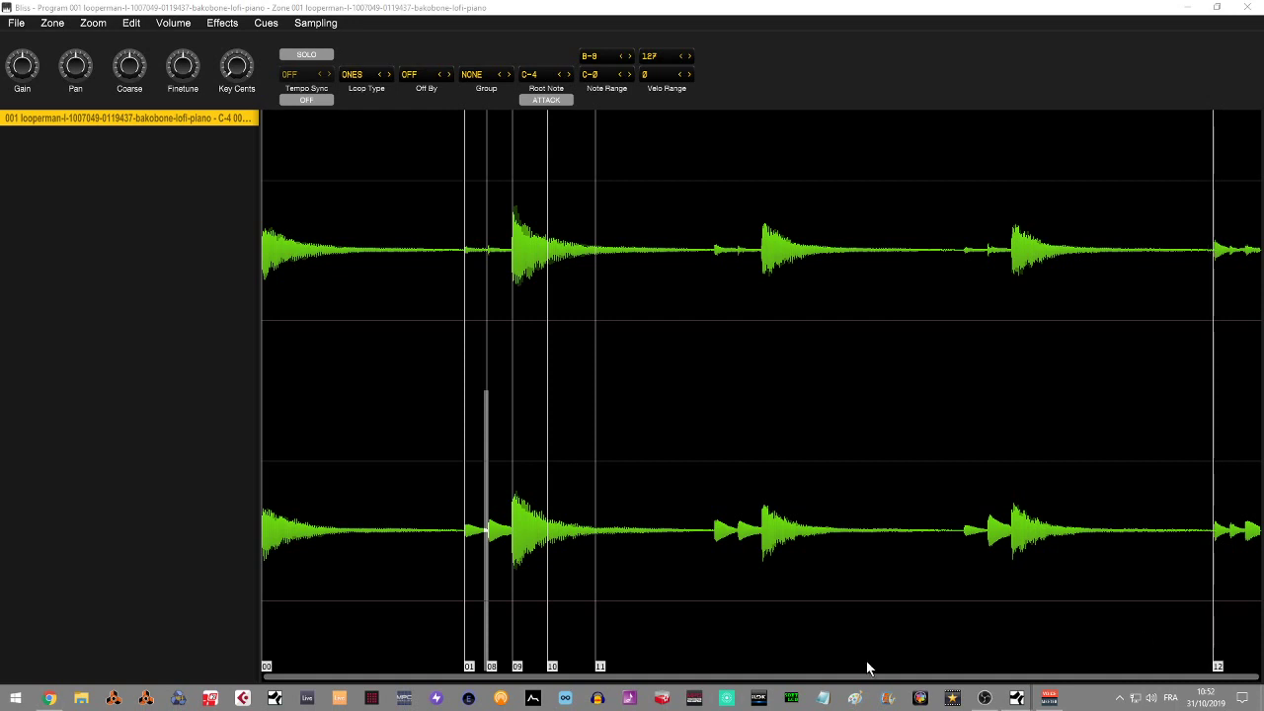
left_click_drag(598, 666, 1015, 669)
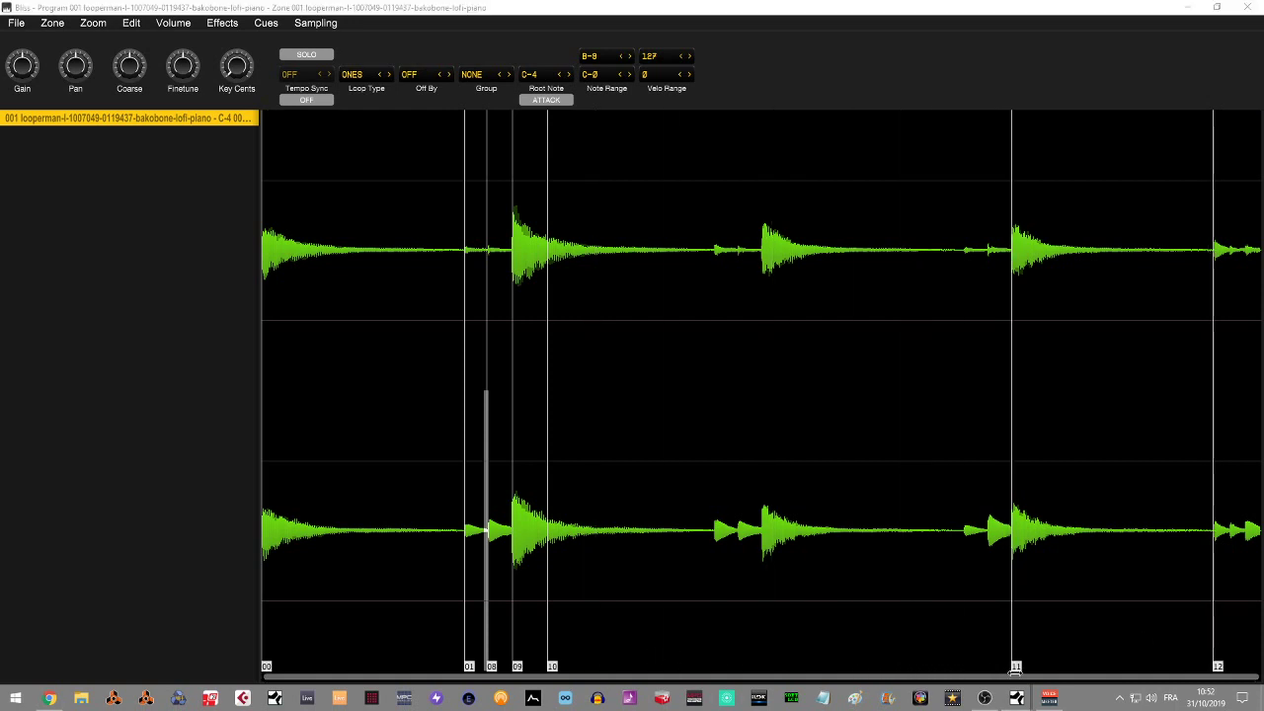
left_click_drag(552, 666, 765, 669)
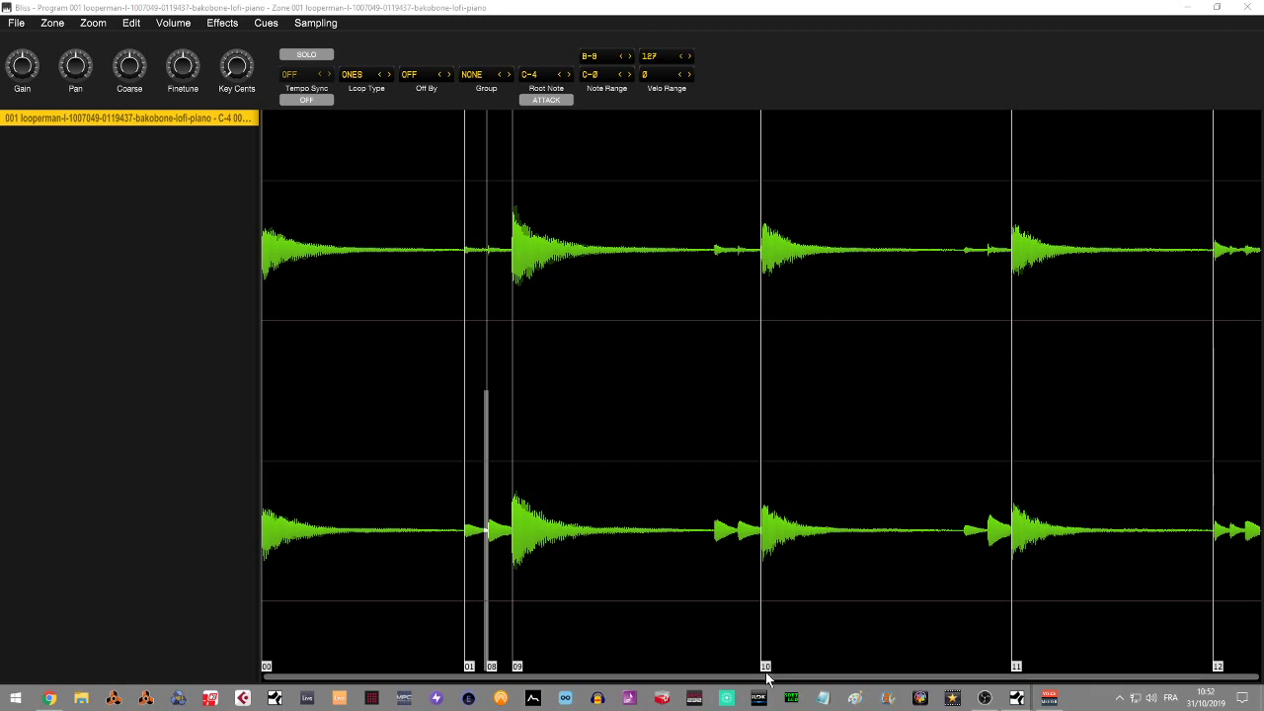
left_click_drag(516, 668, 739, 689)
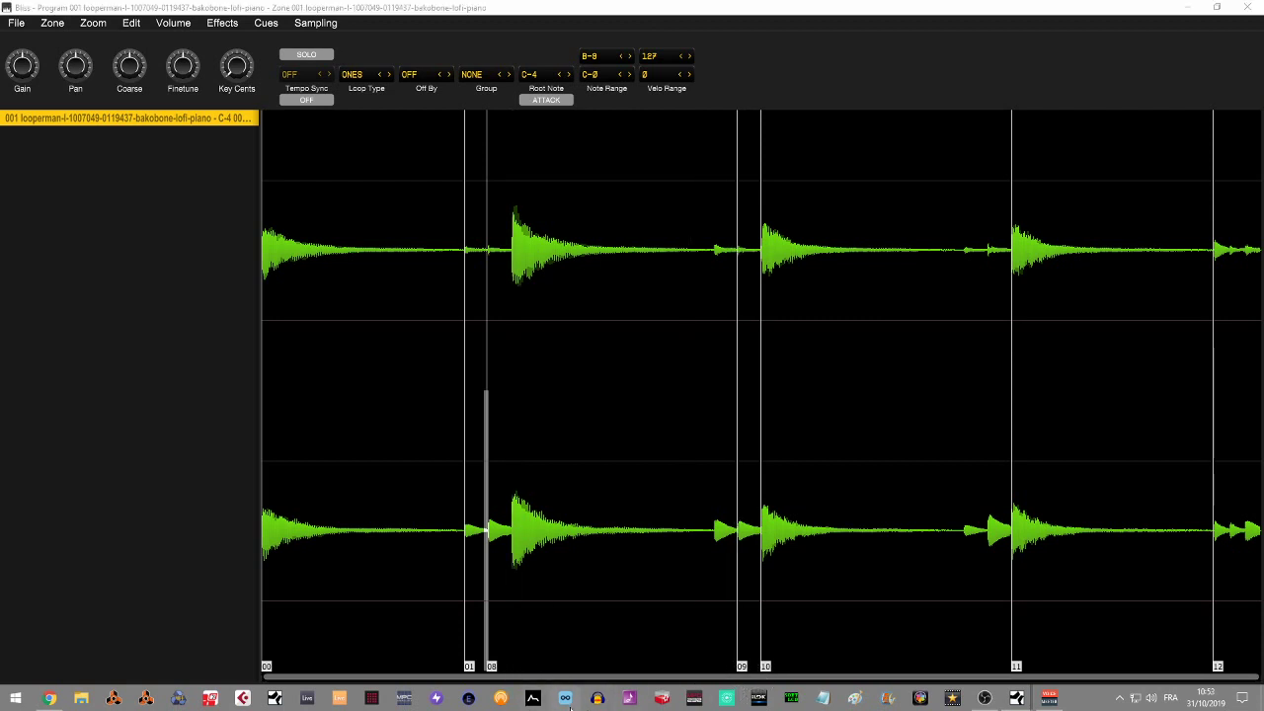
left_click_drag(489, 667, 713, 677)
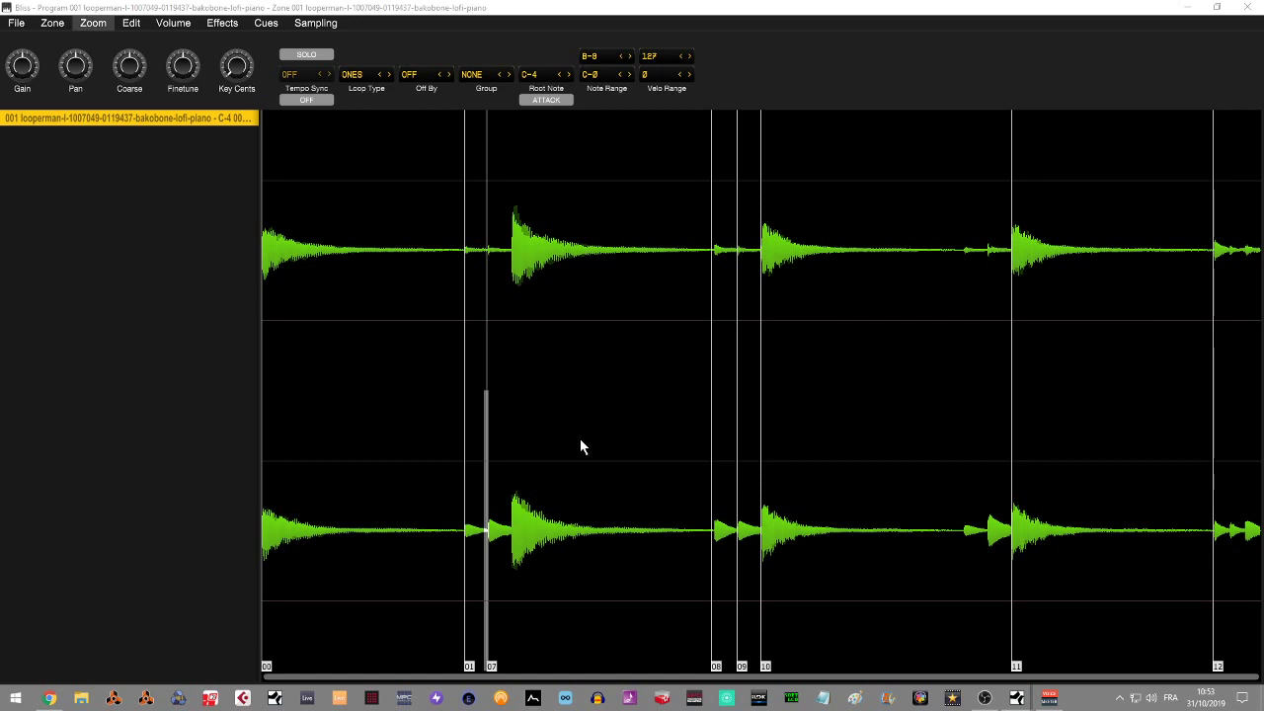
Move slices 12, 11 and 10 onto the three small notes closing the sample, and slice 09 onto the fourth main hit.
key("ctrl+plus")
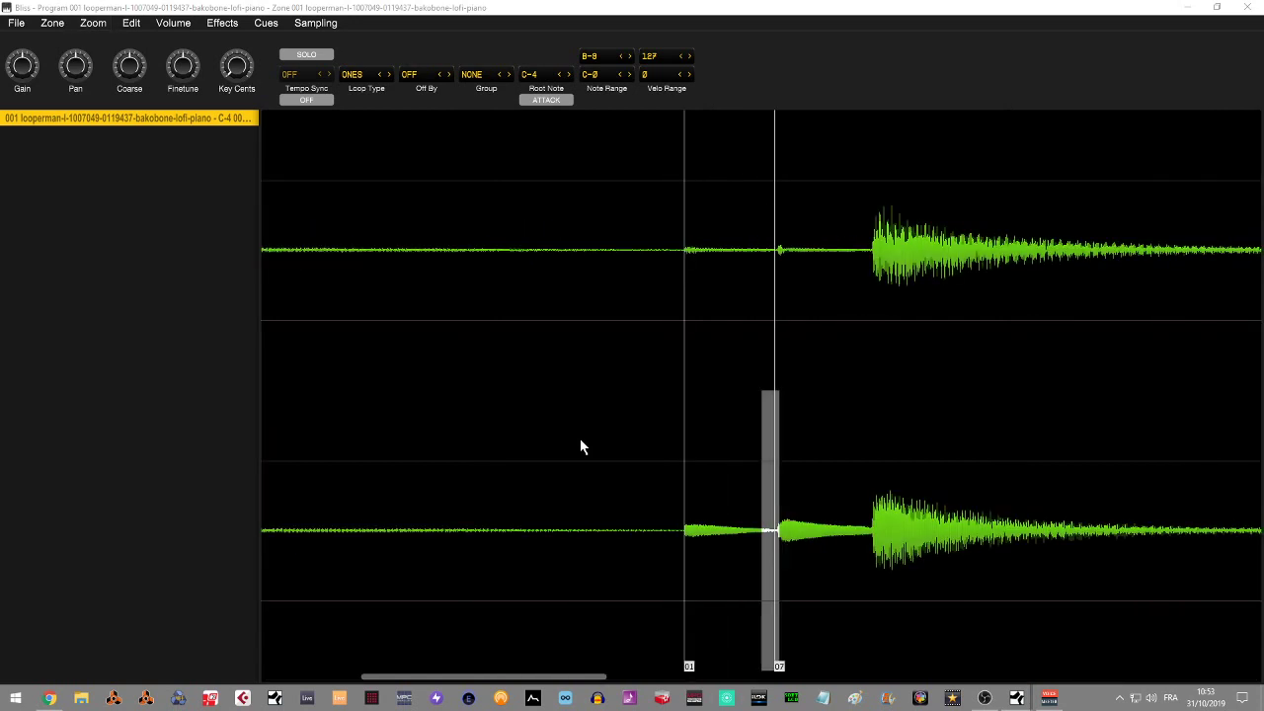
key("ctrl+minus")
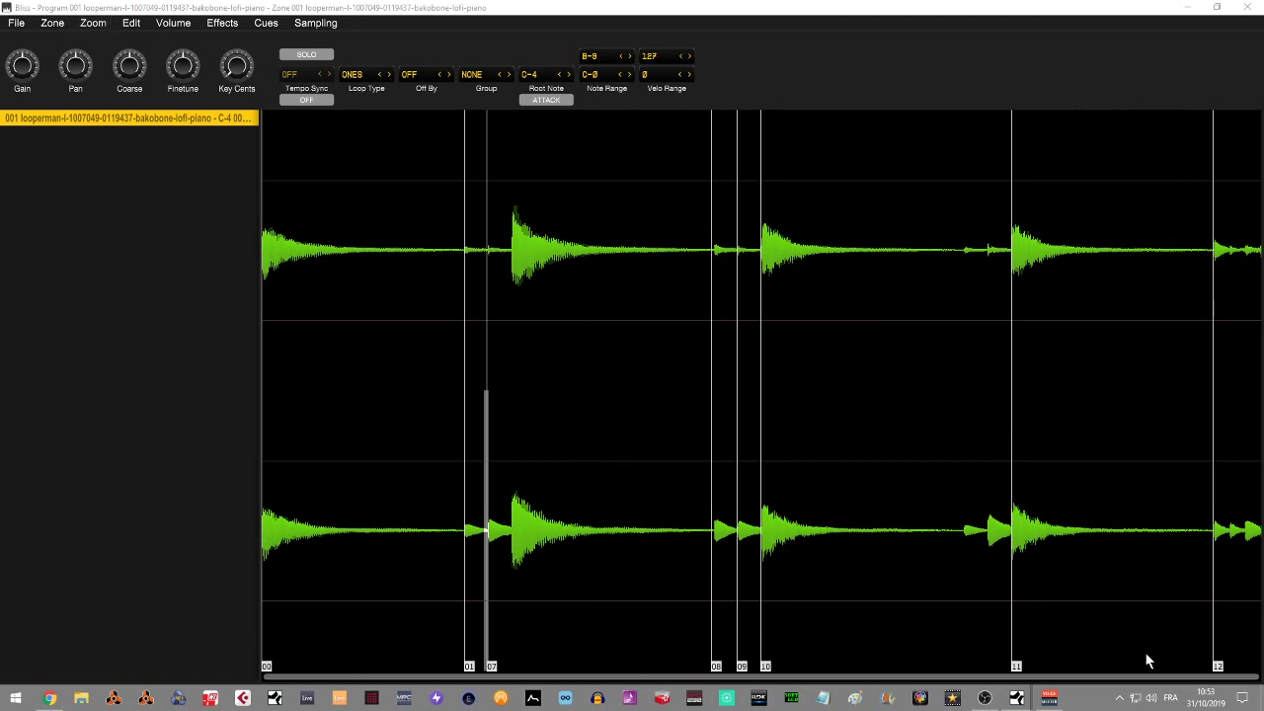
left_click_drag(1217, 667, 1250, 667)
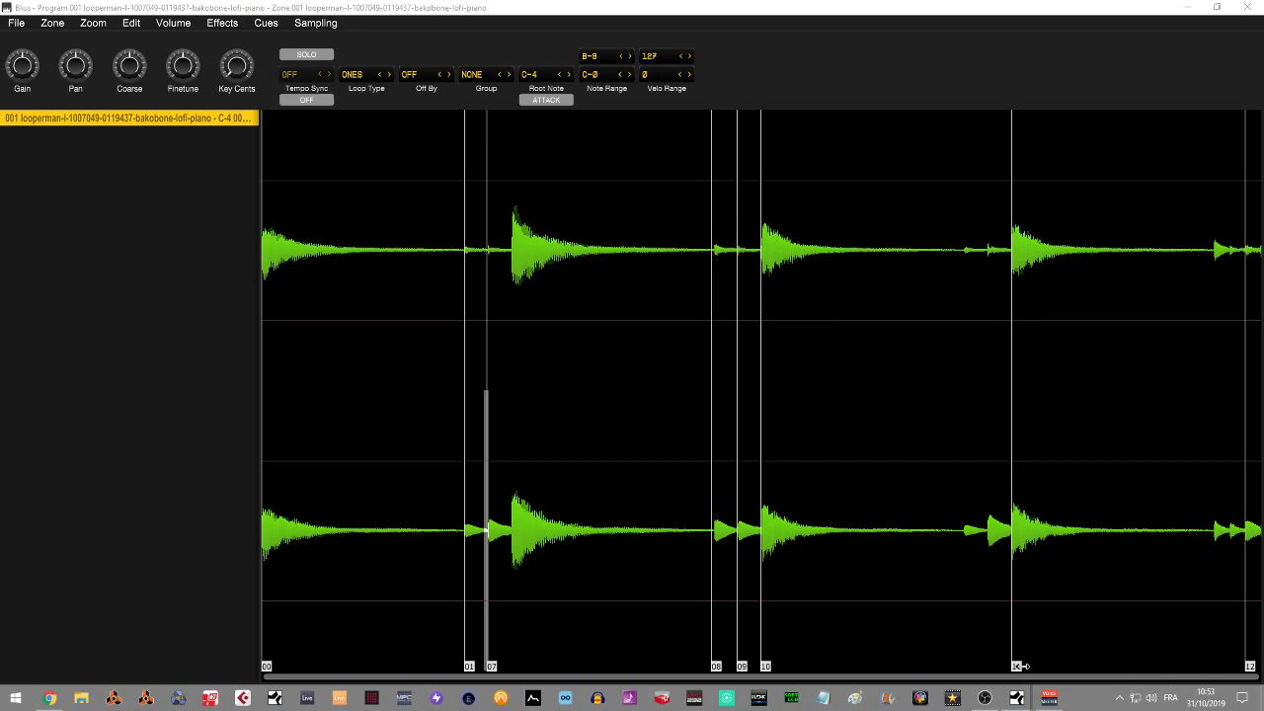
left_click_drag(1017, 666, 1236, 668)
mouse_move(765, 667)
left_mouse_down()
mouse_move(1098, 677)
mouse_move(1222, 695)
left_mouse_up()
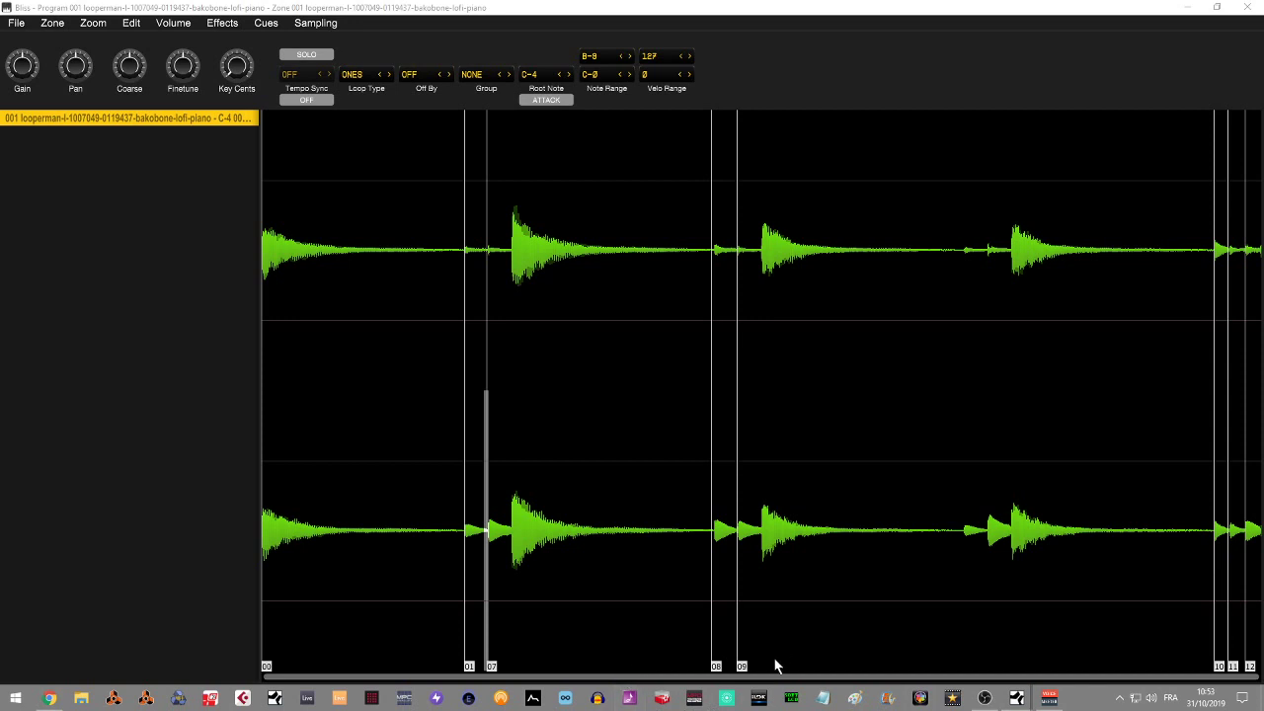
mouse_move(751, 667)
left_mouse_down()
mouse_move(1183, 668)
mouse_move(1013, 660)
left_mouse_up()
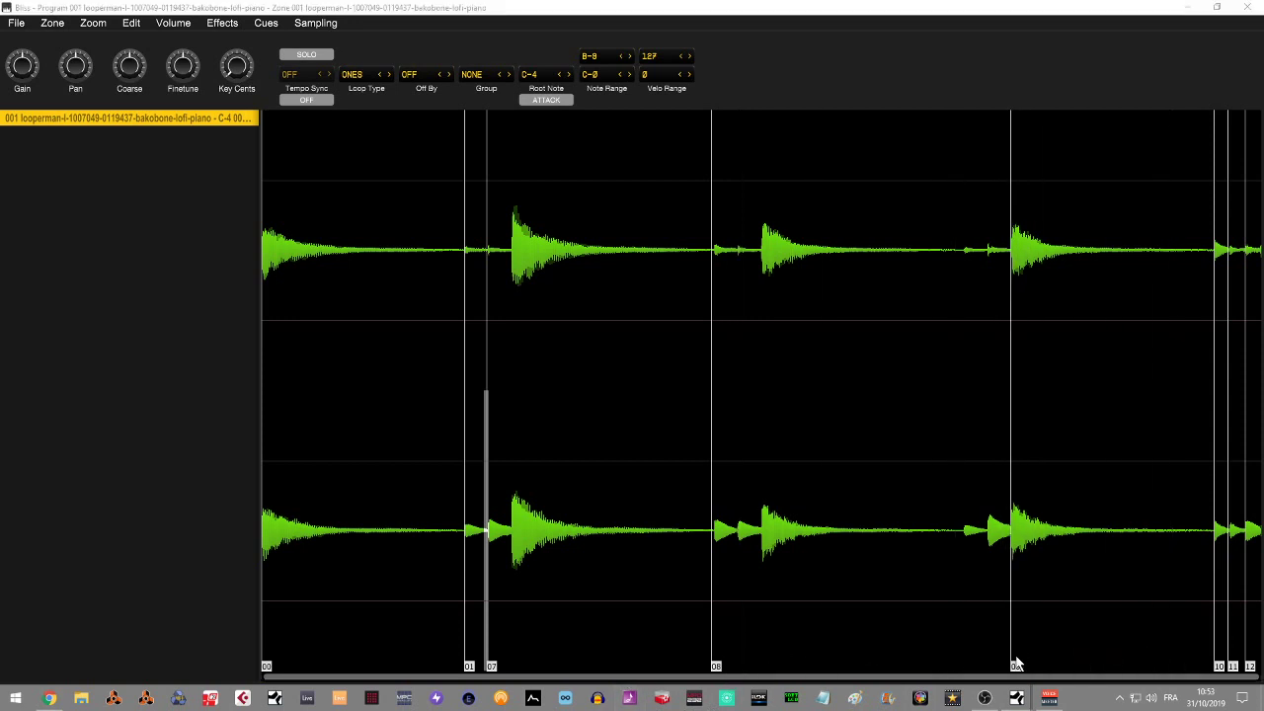
Move slices 08, 07 and 06 onto the third main hit and its two preceding quiet notes, and 05 and 04 around the second hit's onset.
left_click_drag(715, 667, 763, 667)
left_click_drag(492, 667, 739, 666)
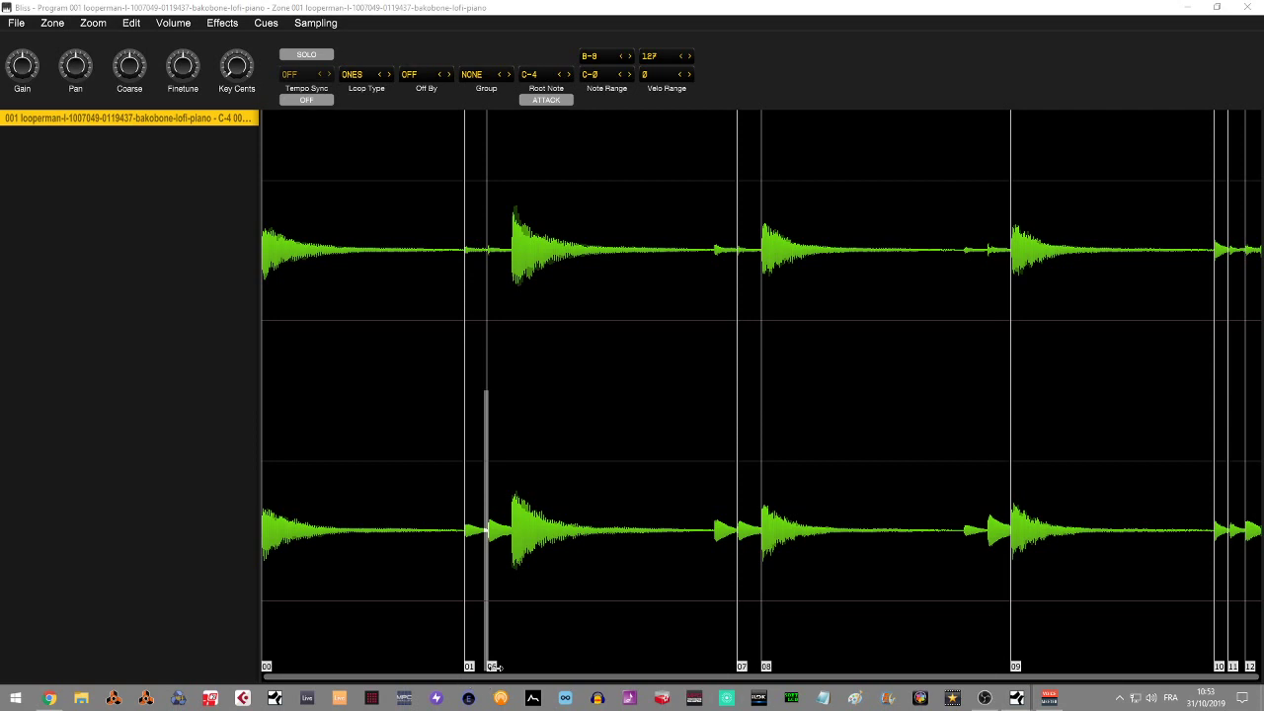
left_click_drag(494, 668, 720, 669)
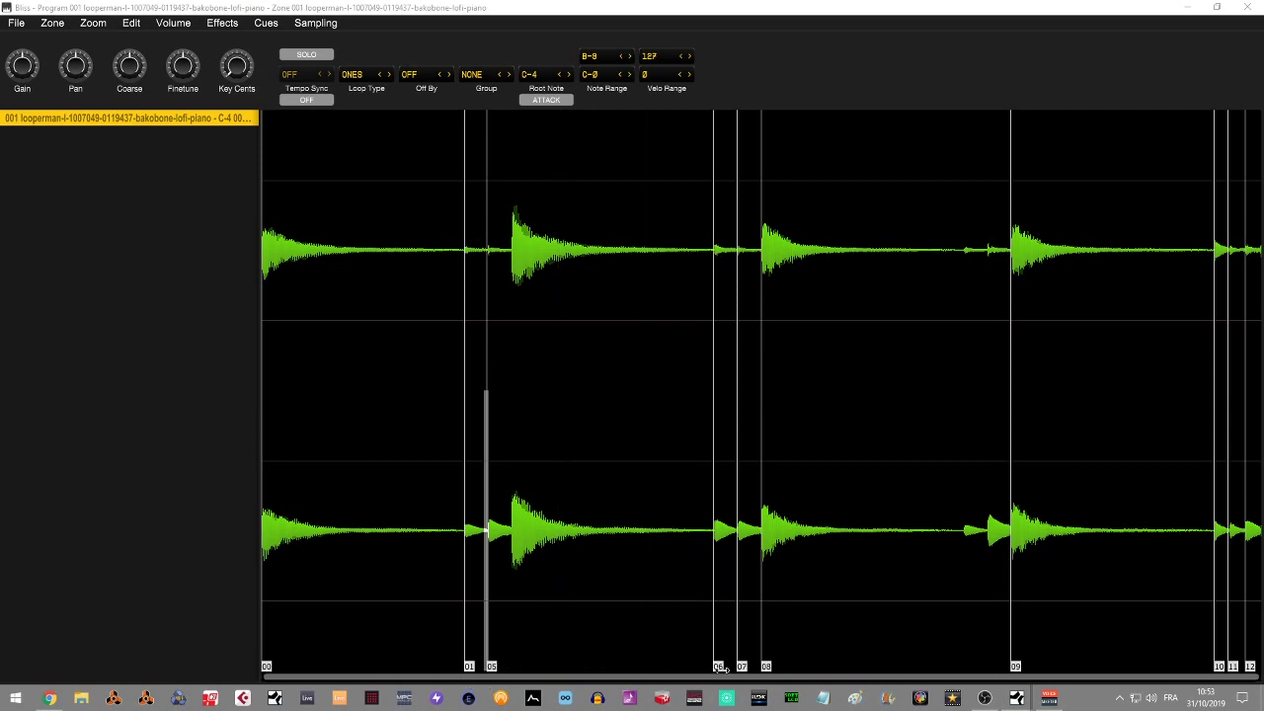
mouse_move(491, 668)
left_mouse_down()
mouse_move(514, 667)
mouse_move(497, 668)
left_mouse_up()
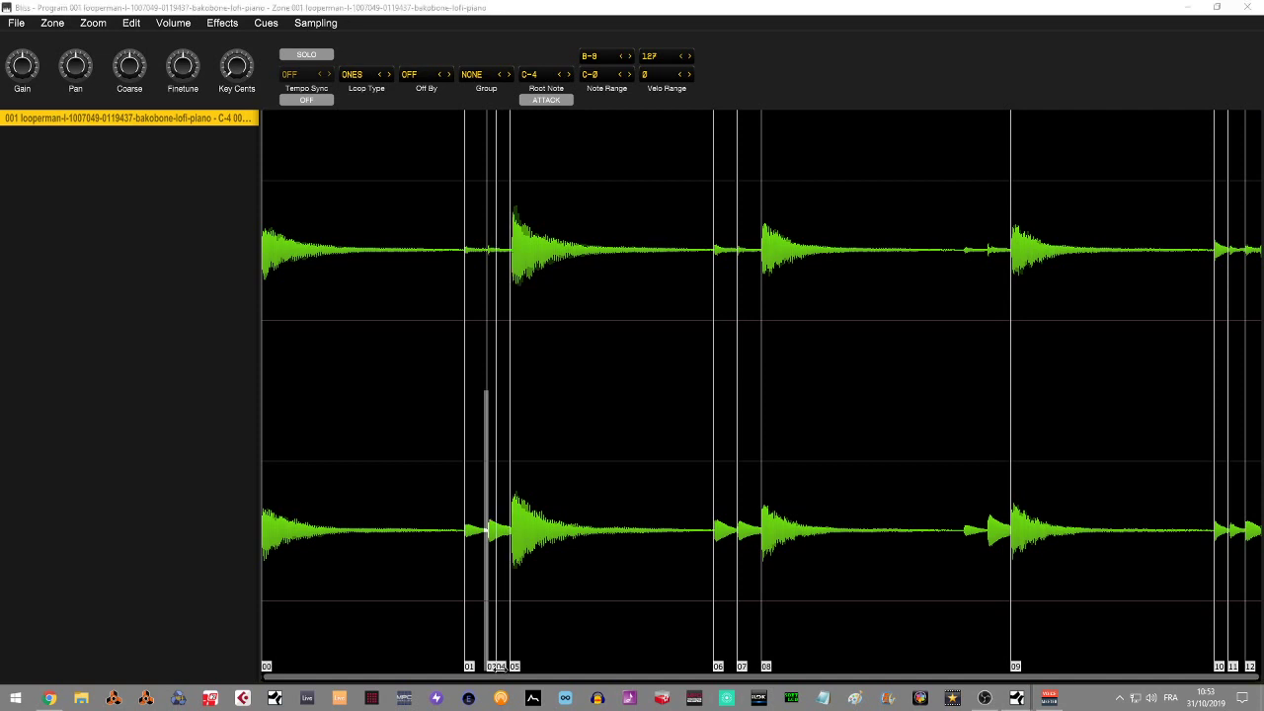
left_click_drag(499, 668, 501, 668)
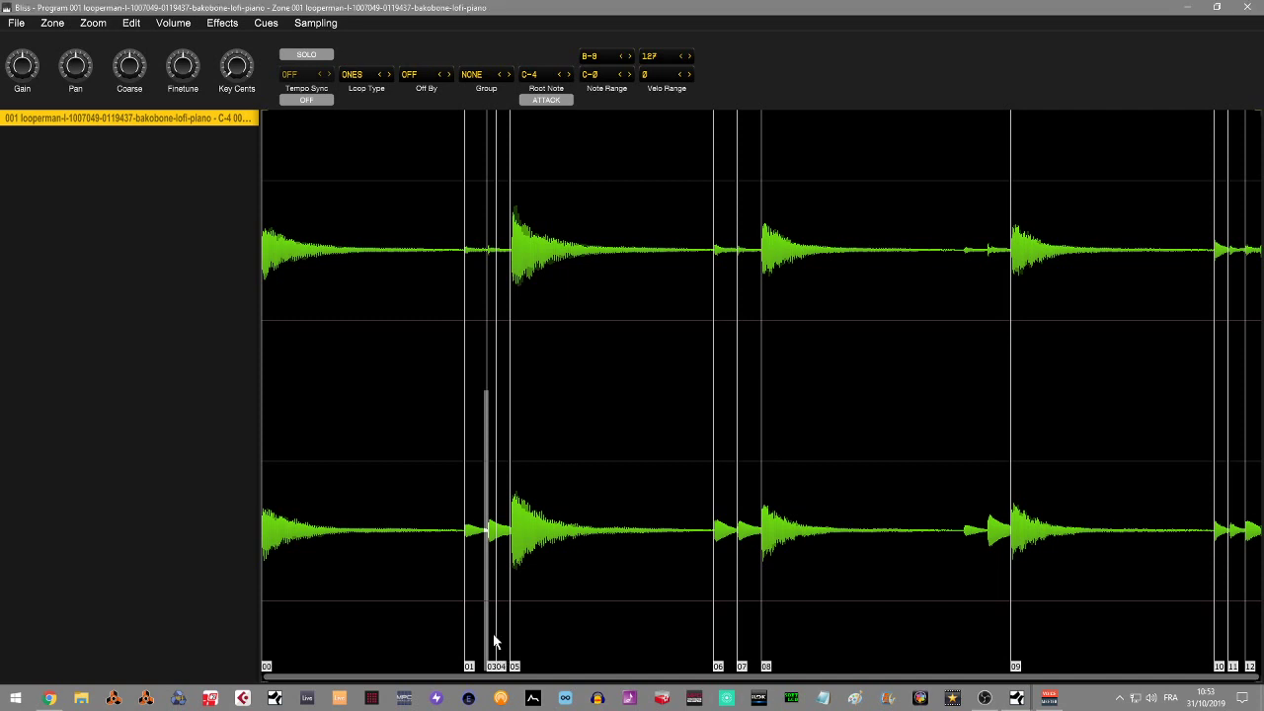
Remove the slices from the narrow selection before the second main hit, and clear all slices from the sample.
left_click(181, 27)
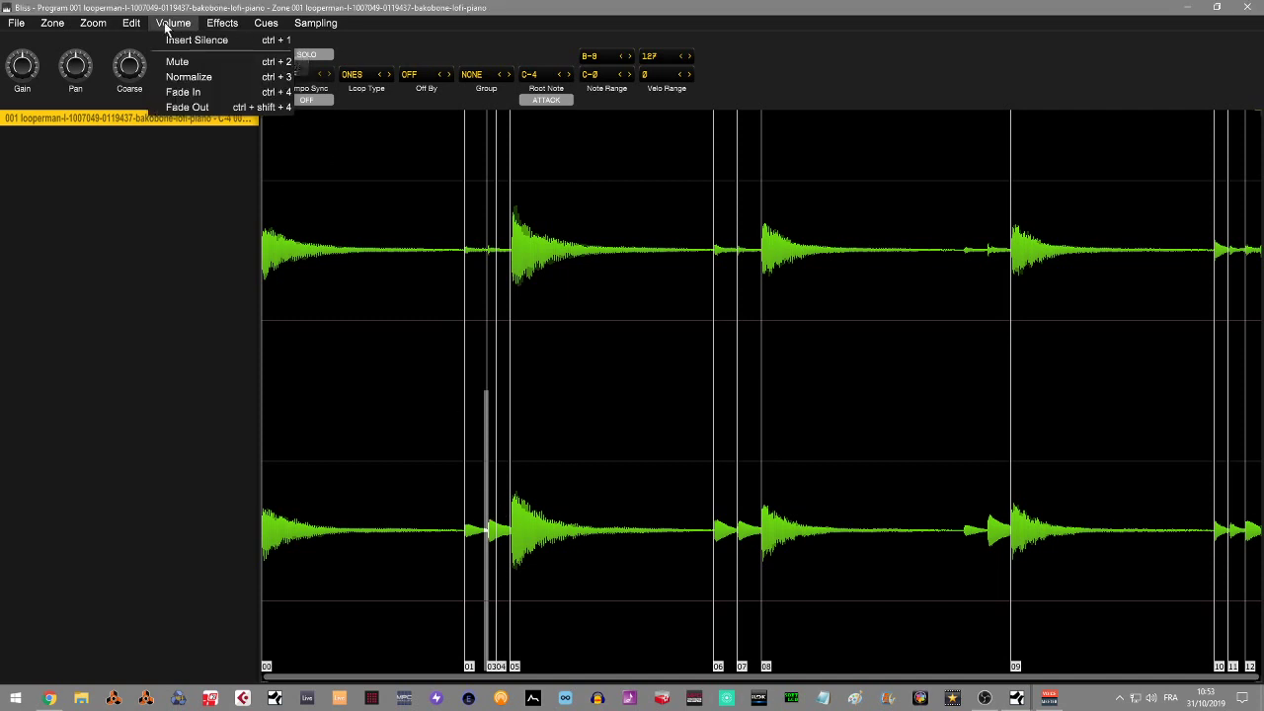
mouse_move(265, 29)
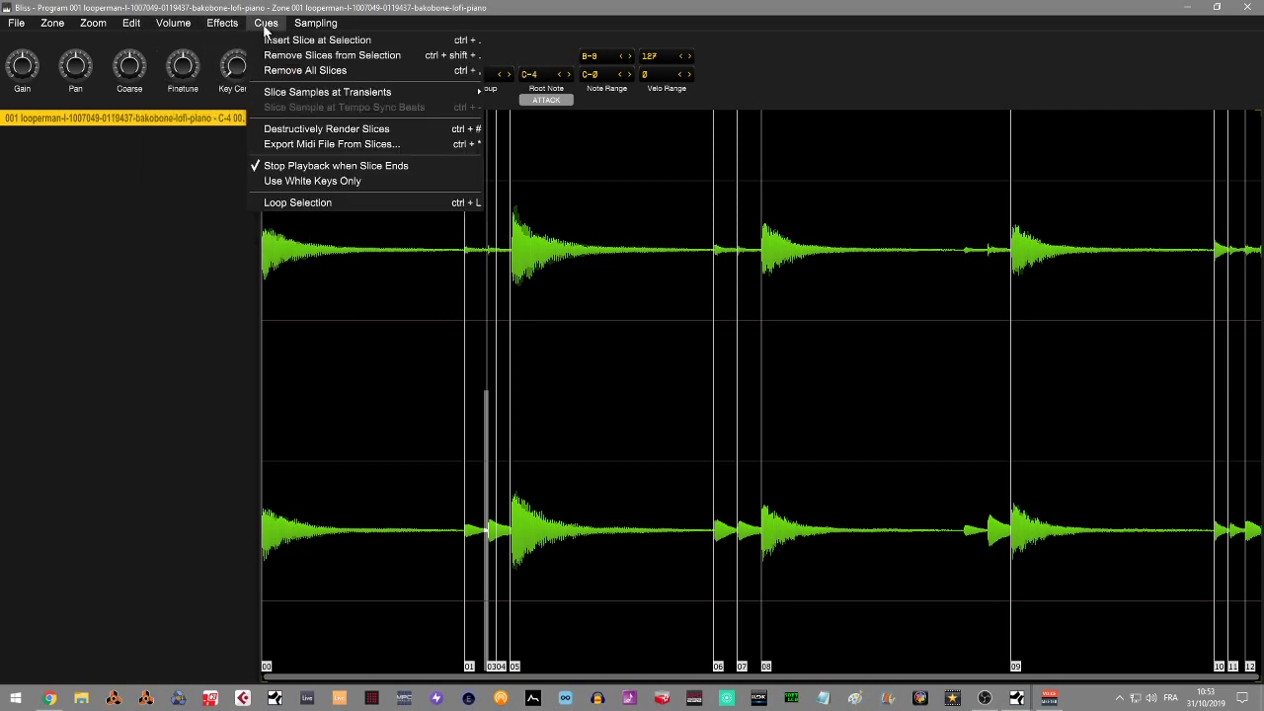
left_click(308, 57)
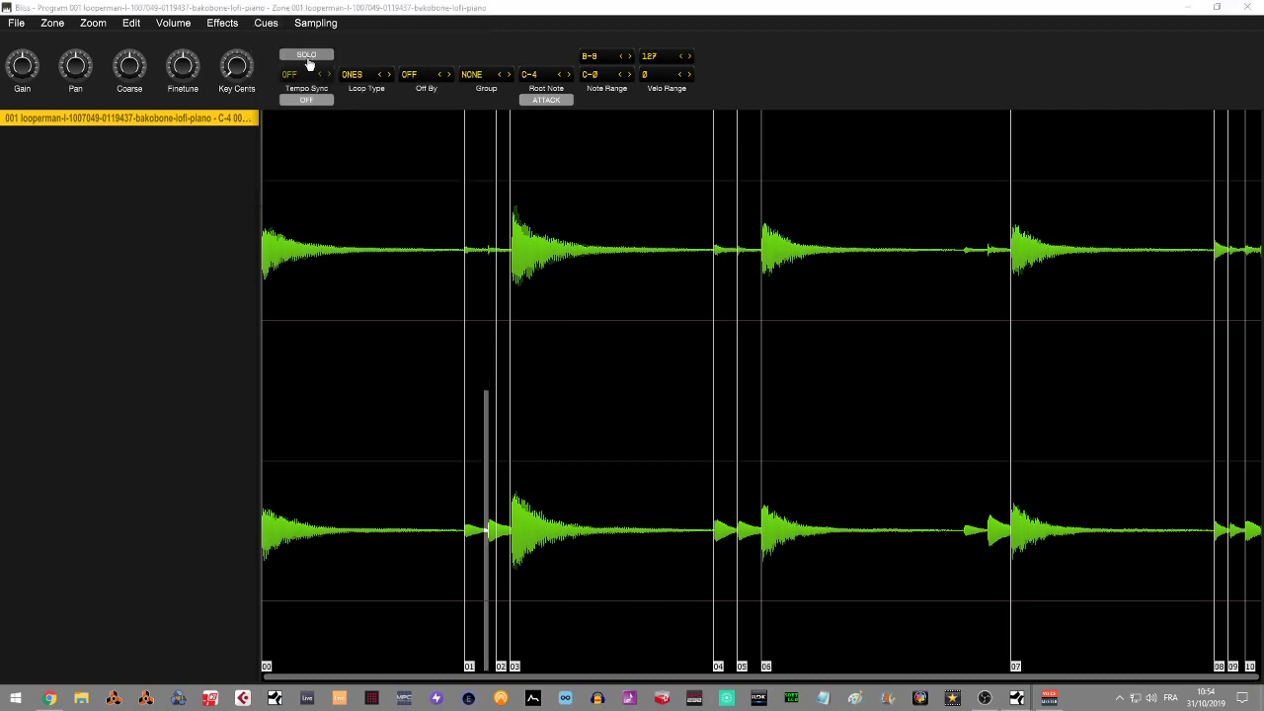
left_click(265, 26)
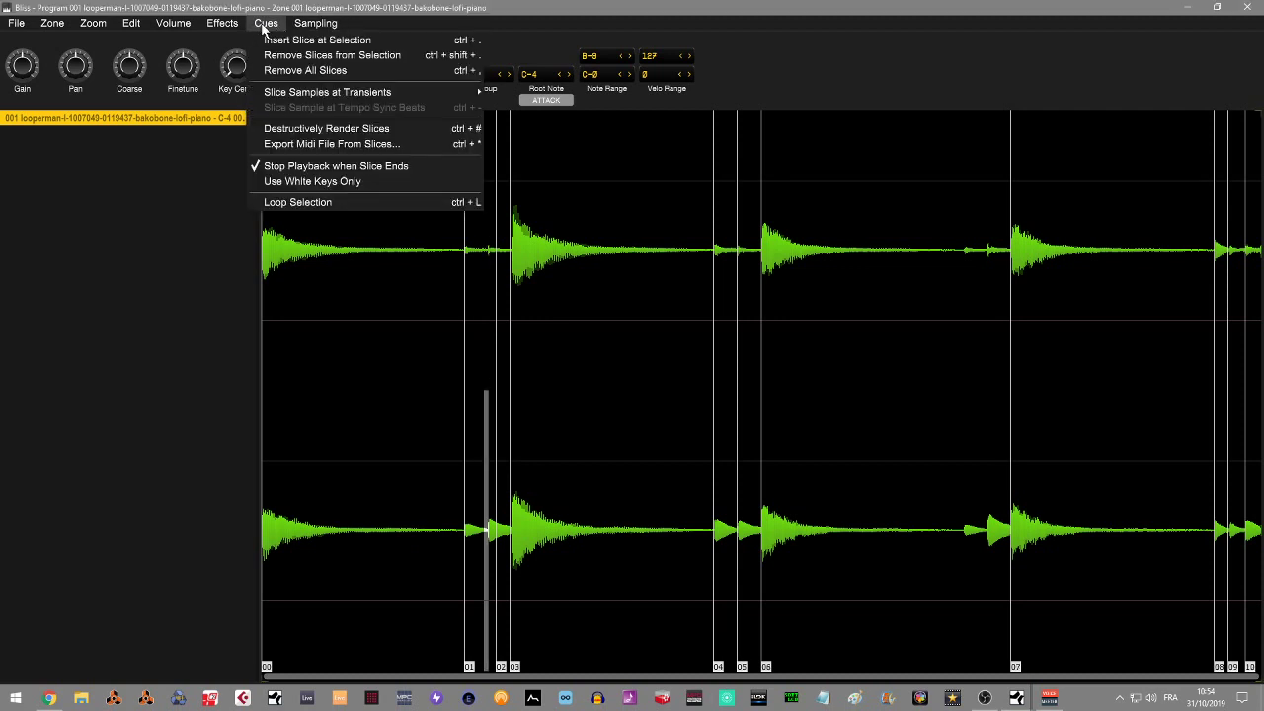
left_click(322, 56)
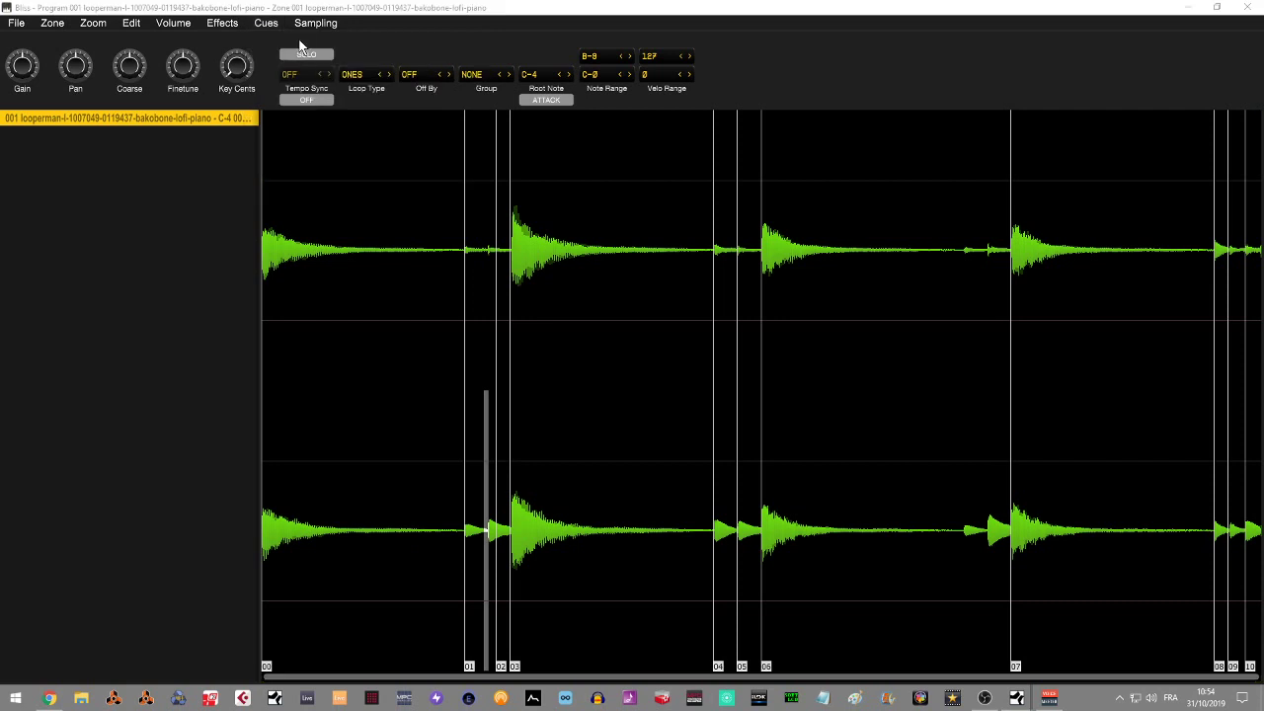
left_click(267, 24)
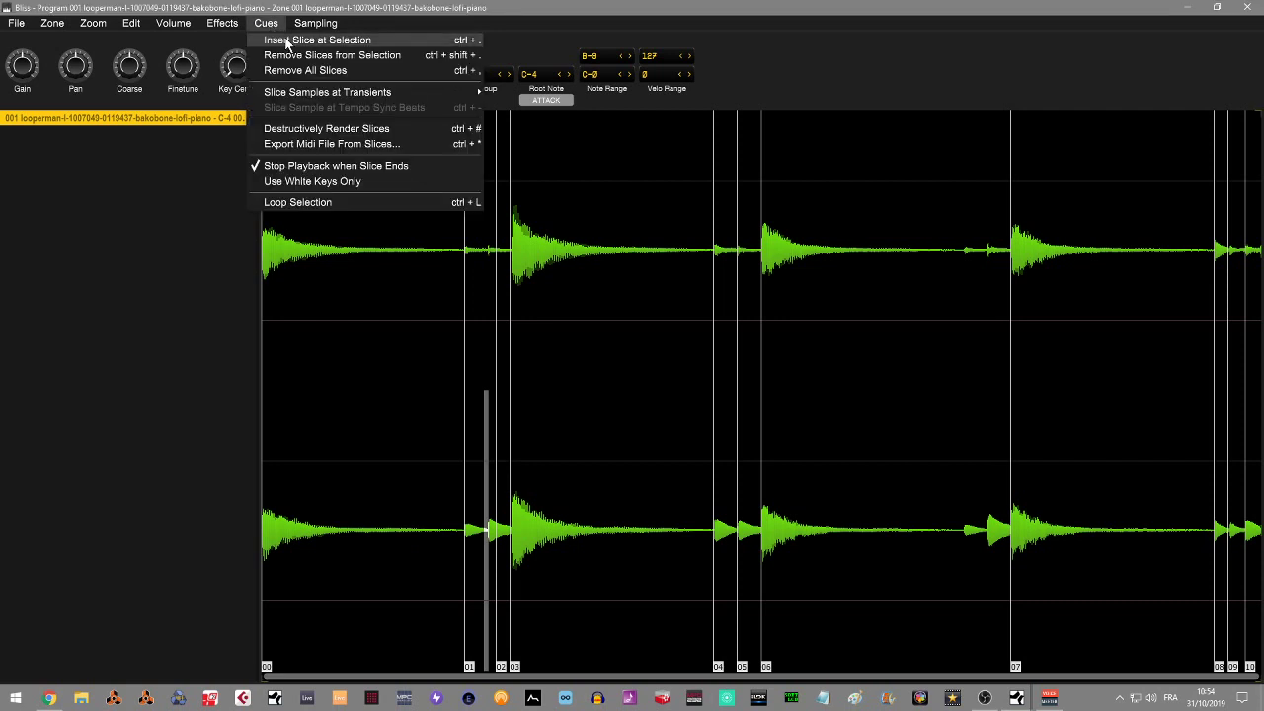
left_click(331, 71)
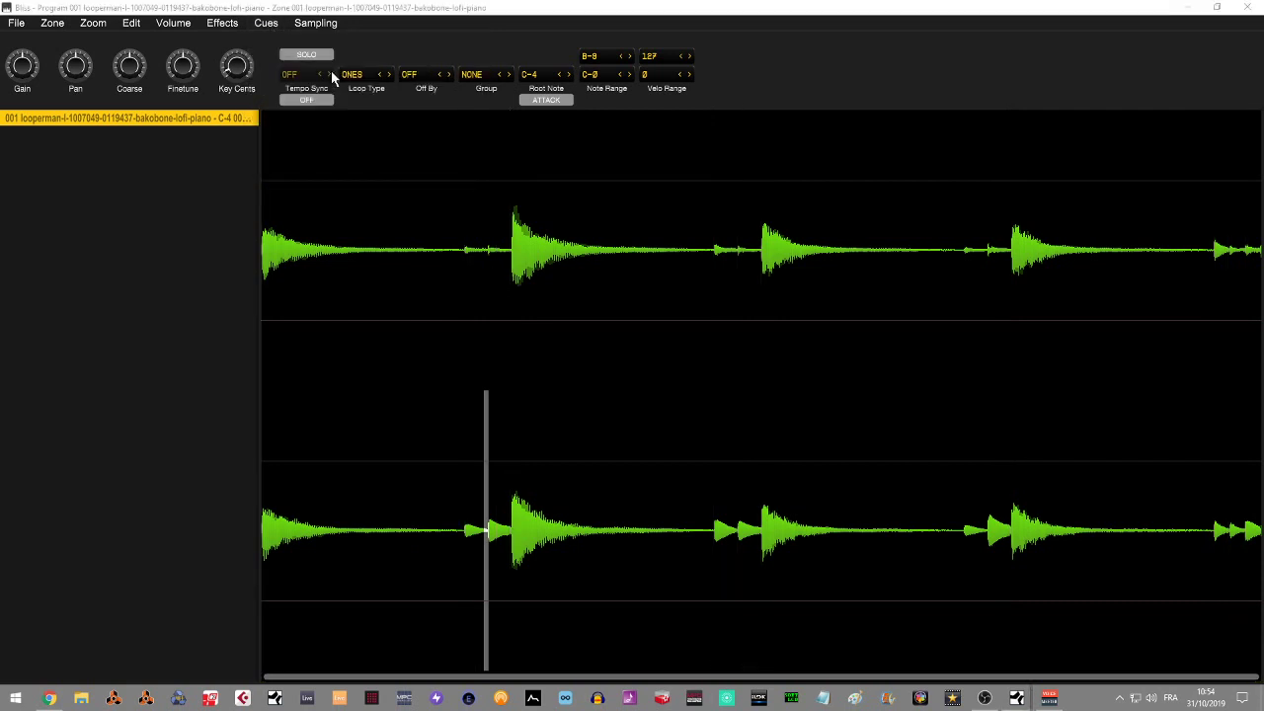
Insert a single slice at the first quiet note before the second main hit, and select the entire sample.
left_click(466, 369)
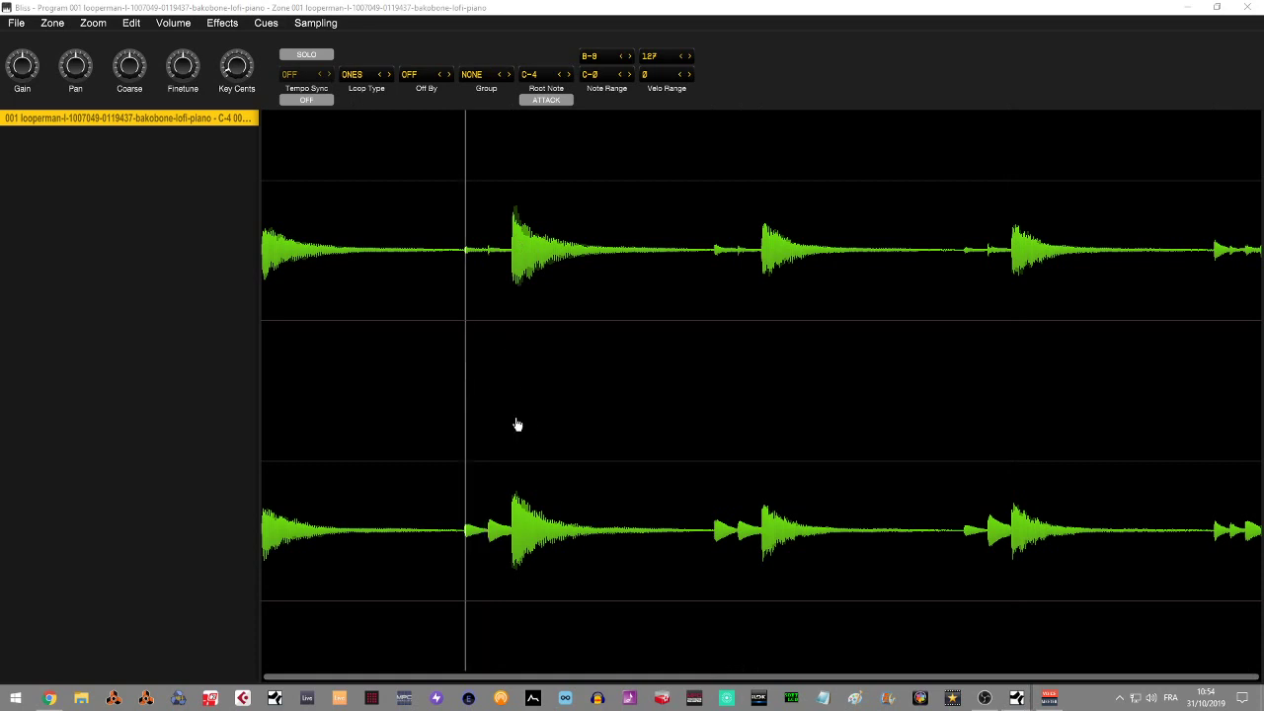
key("ctrl+i")
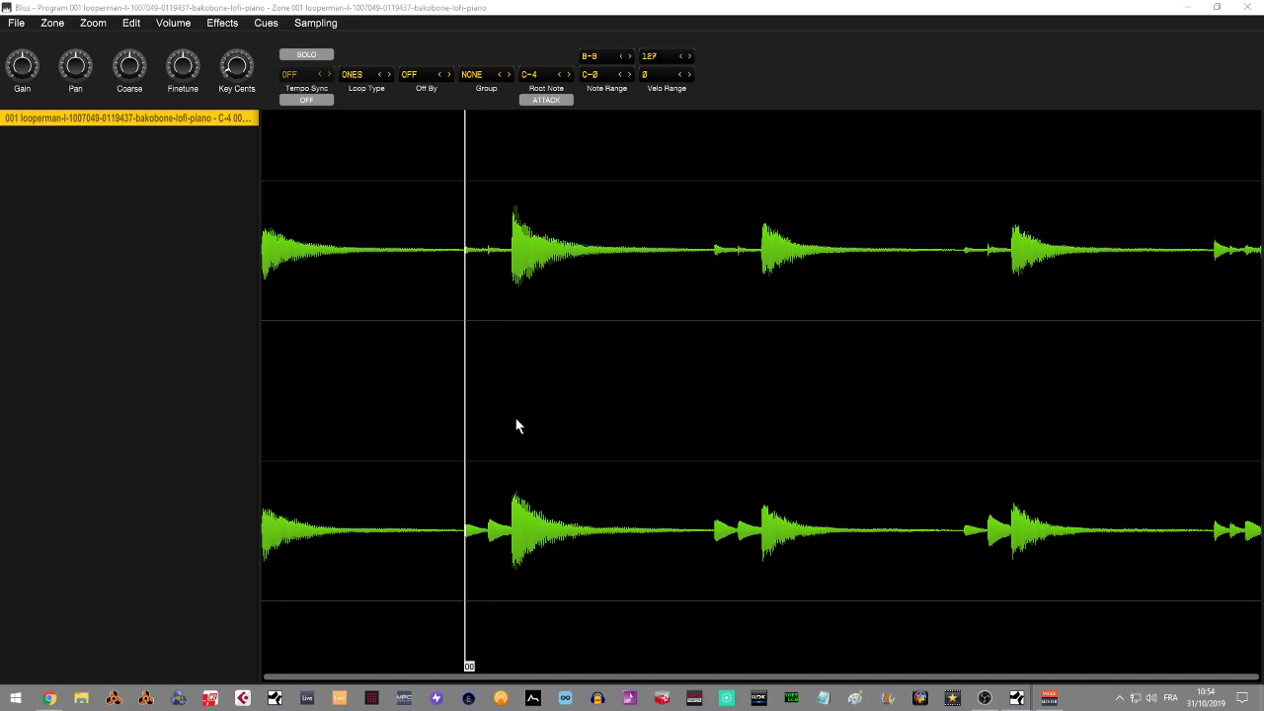
left_click(487, 310)
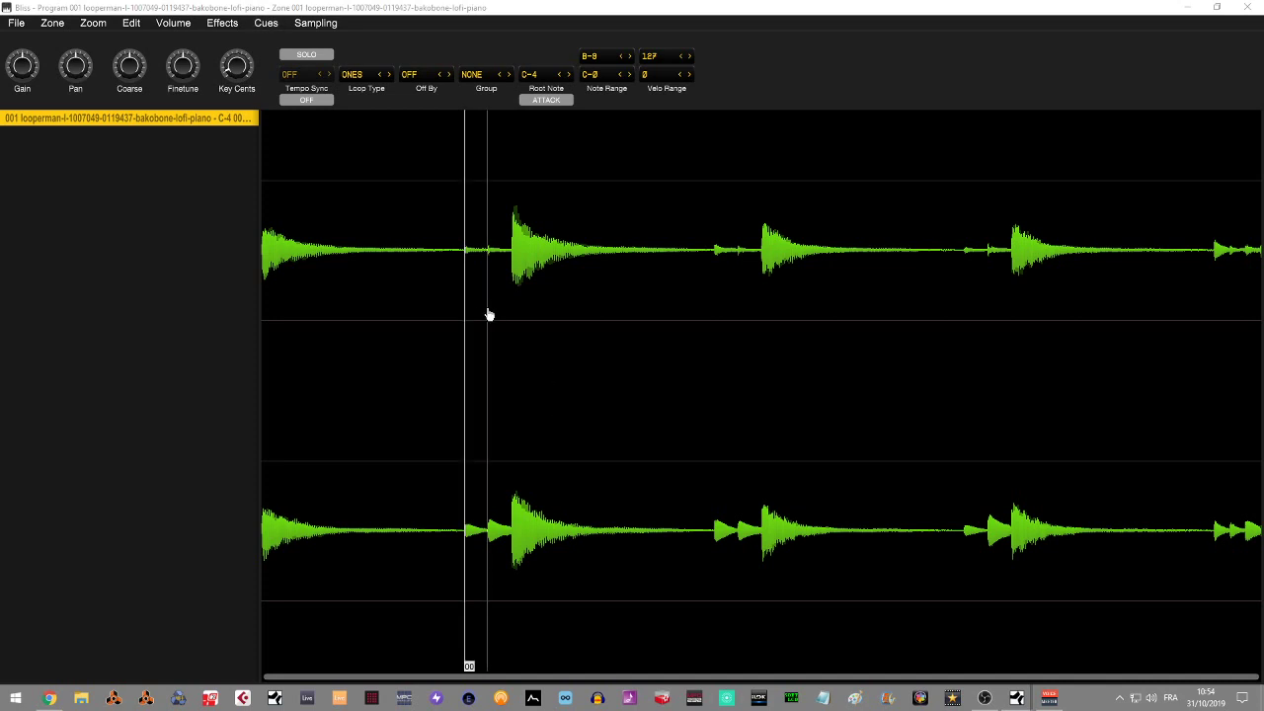
key("ctrl+a")
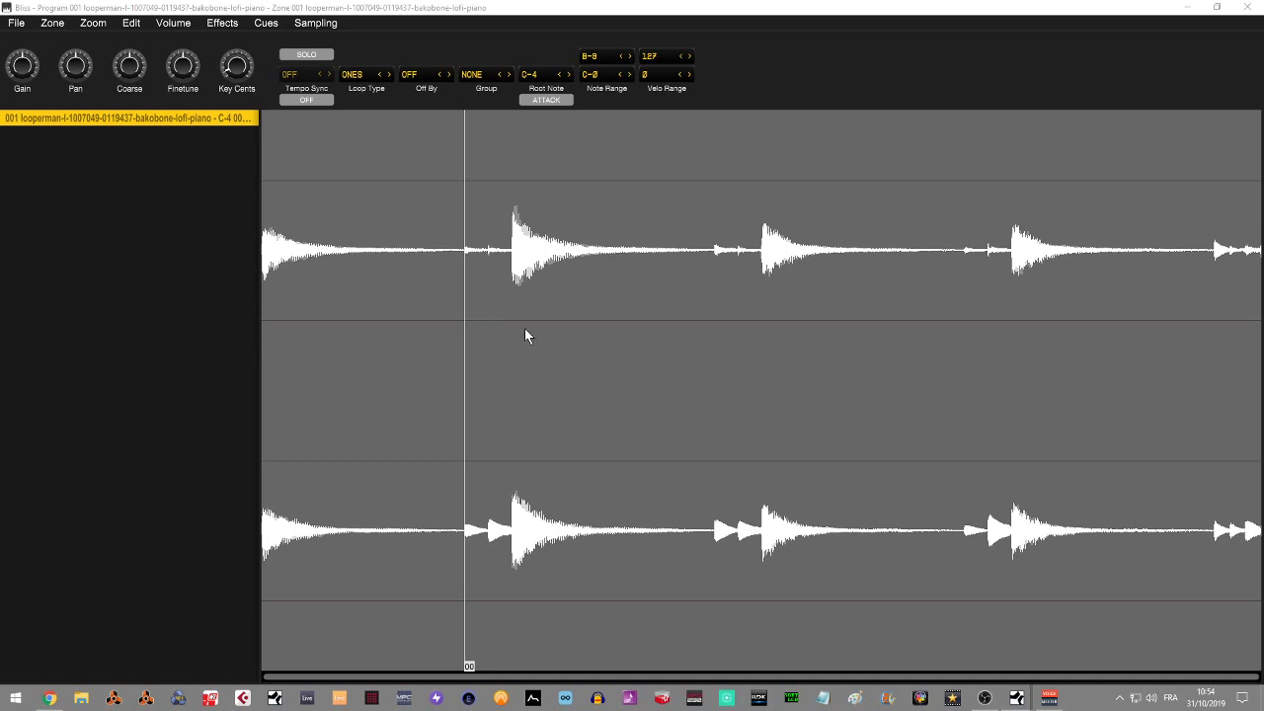
Insert another slice before the second main hit, placing slice 00 at the sample start and slice 01 at the first quiet note.
left_click(484, 321)
left_click(488, 321)
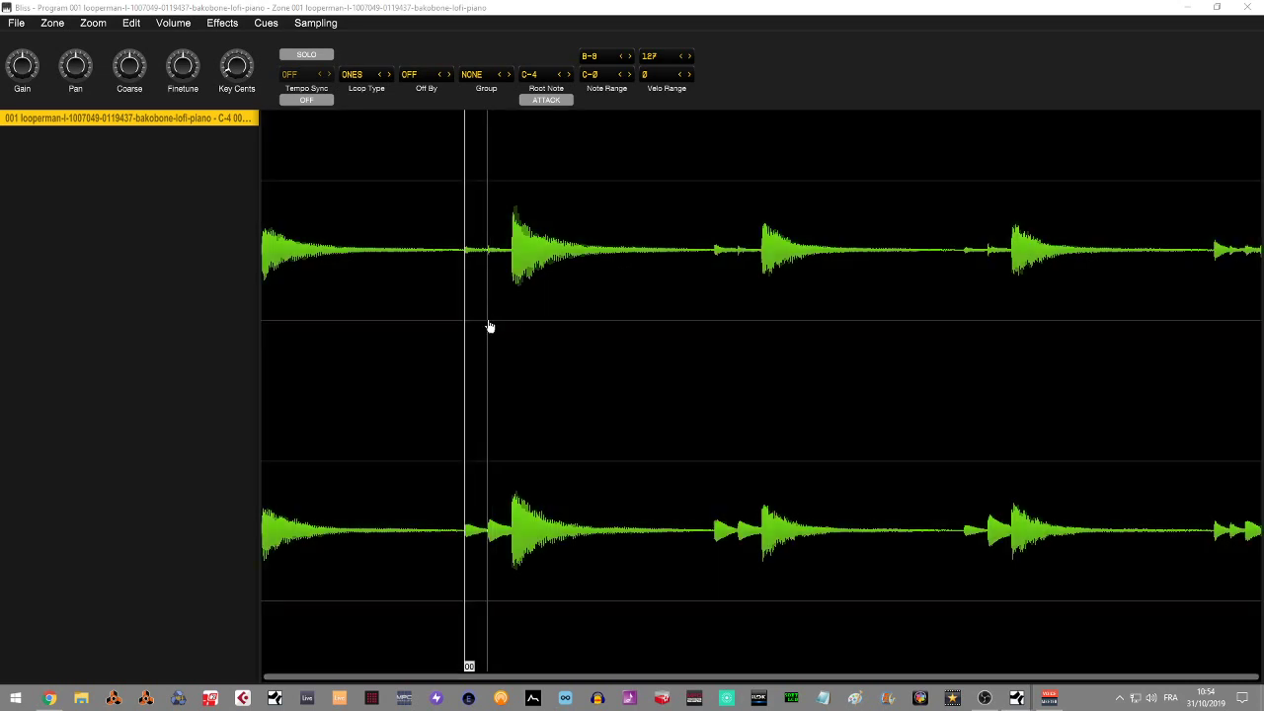
key("ctrl+m")
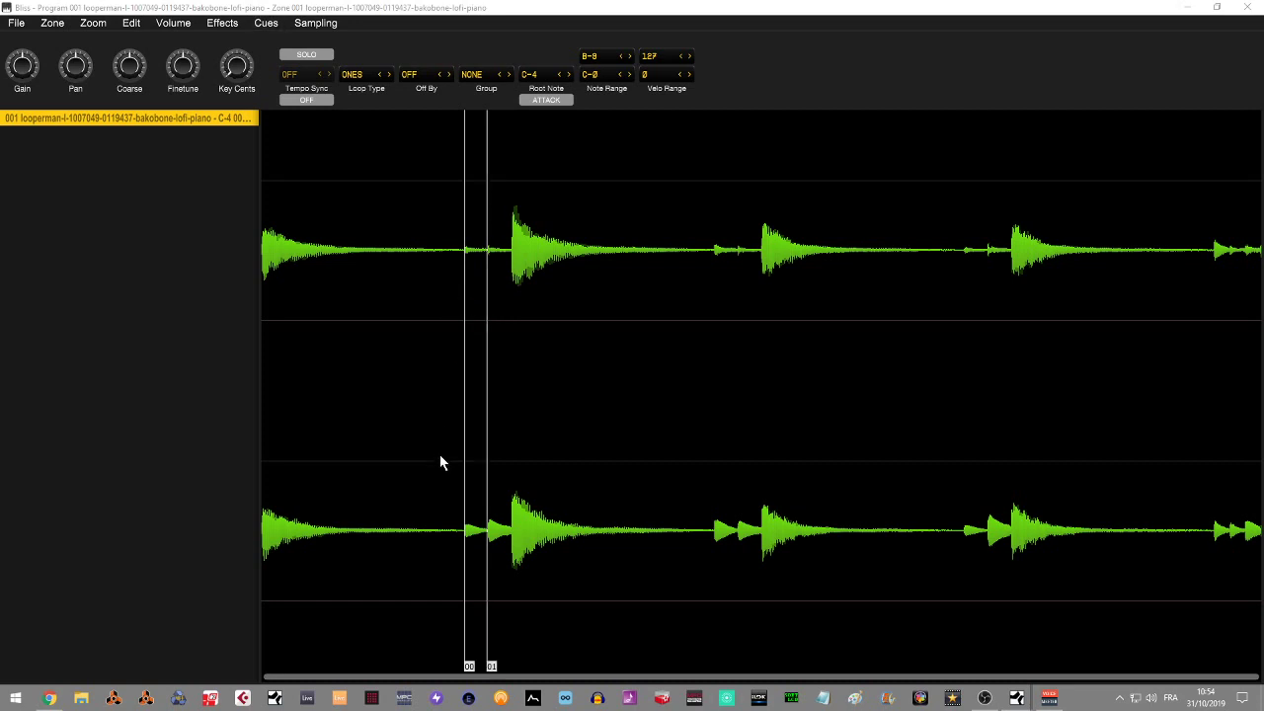
left_click_drag(470, 666, 216, 668)
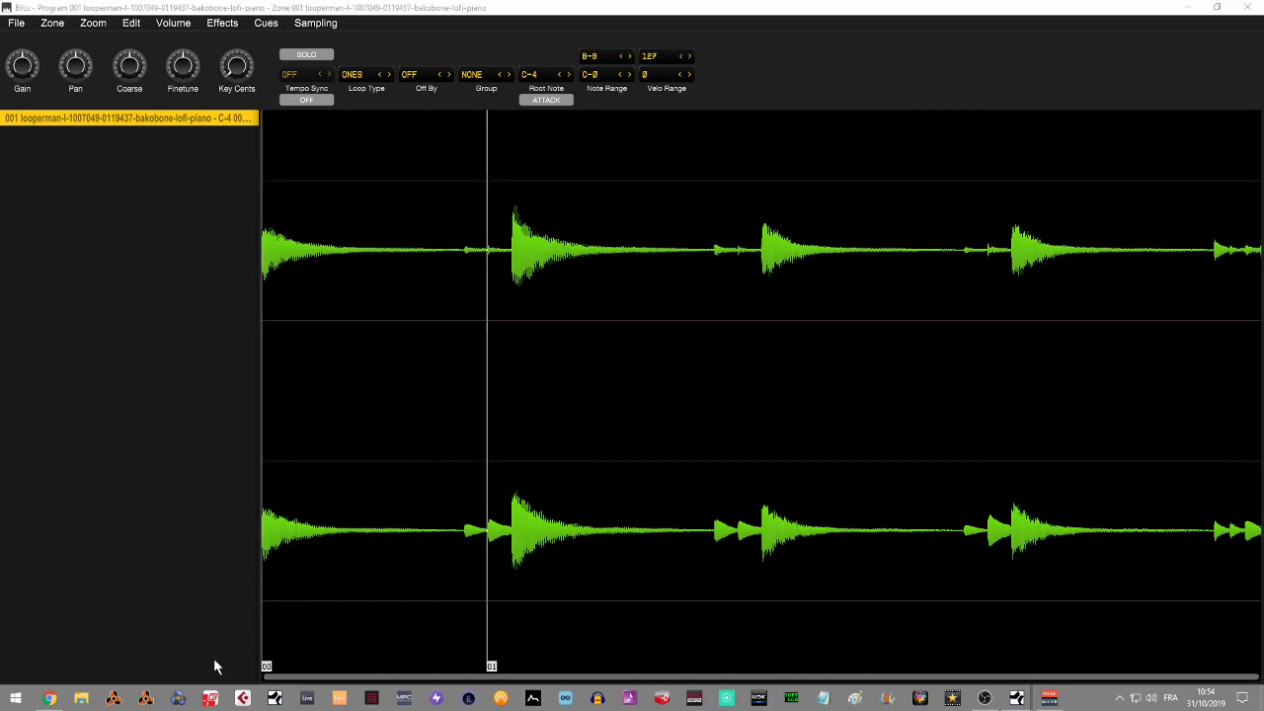
left_click_drag(490, 666, 464, 667)
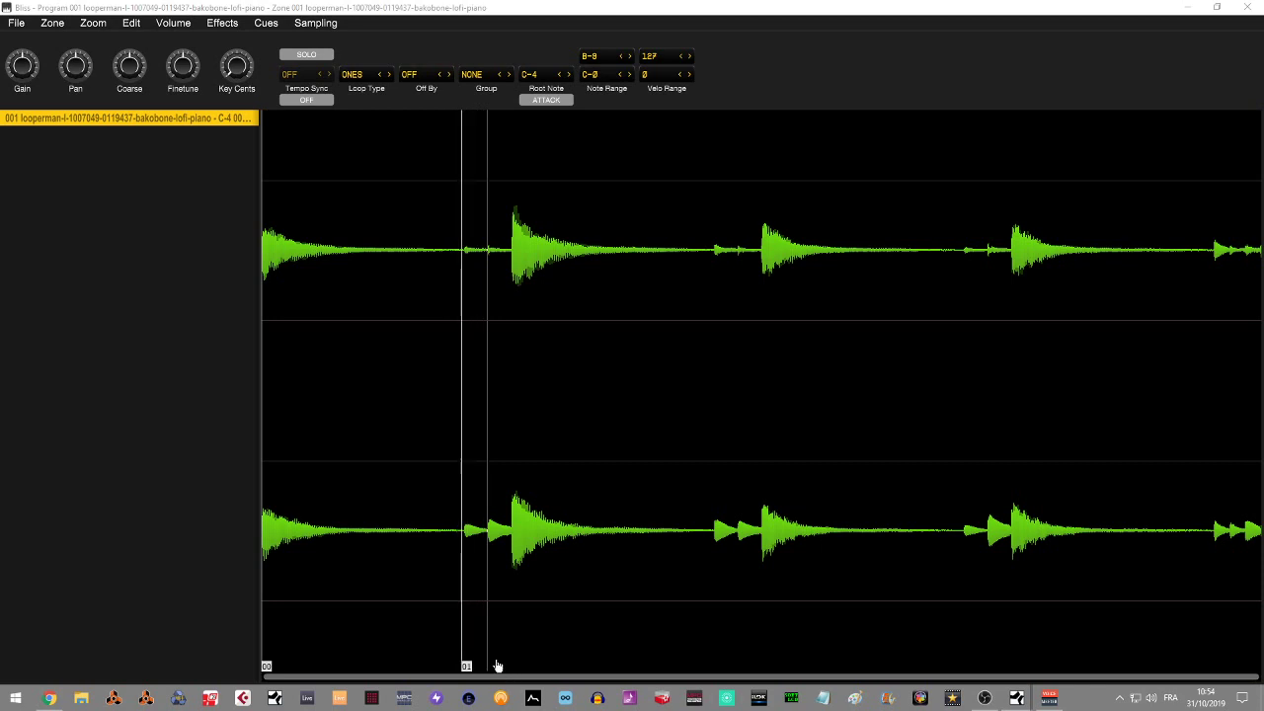
Insert slice 02 at the second quiet note and slice 03 at the onset of the second main hit.
left_click(497, 666)
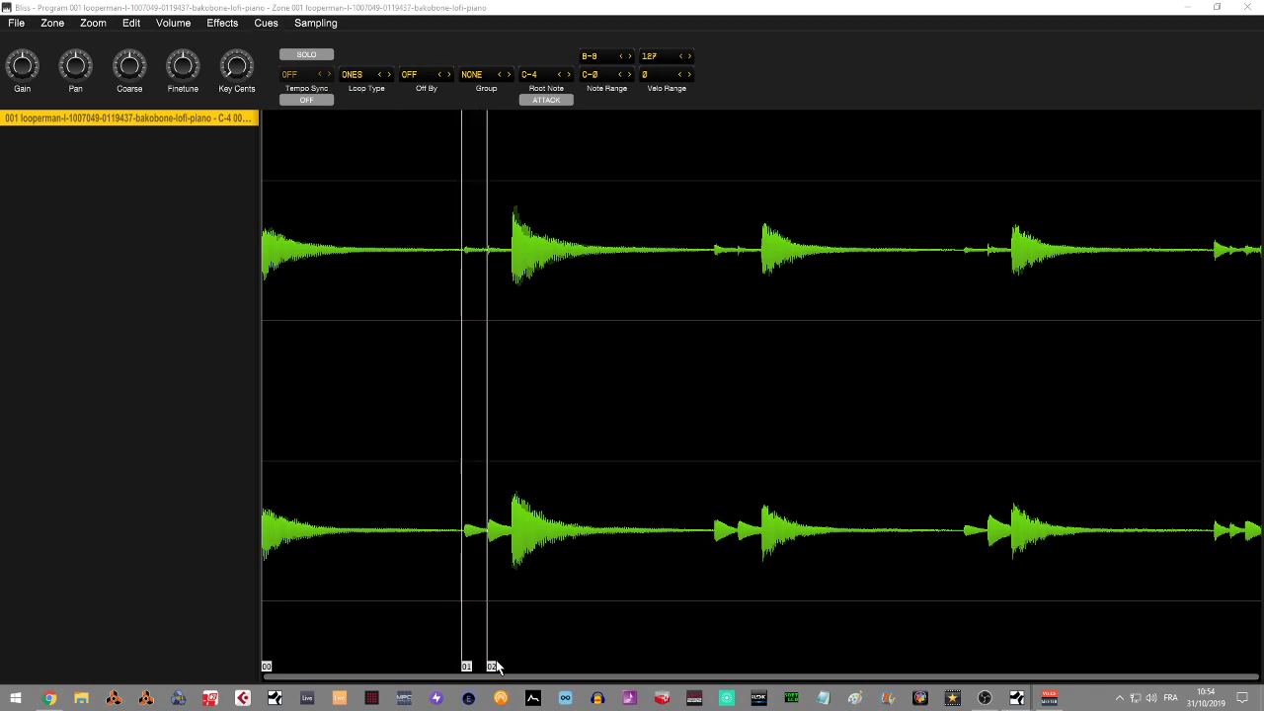
left_click(504, 472)
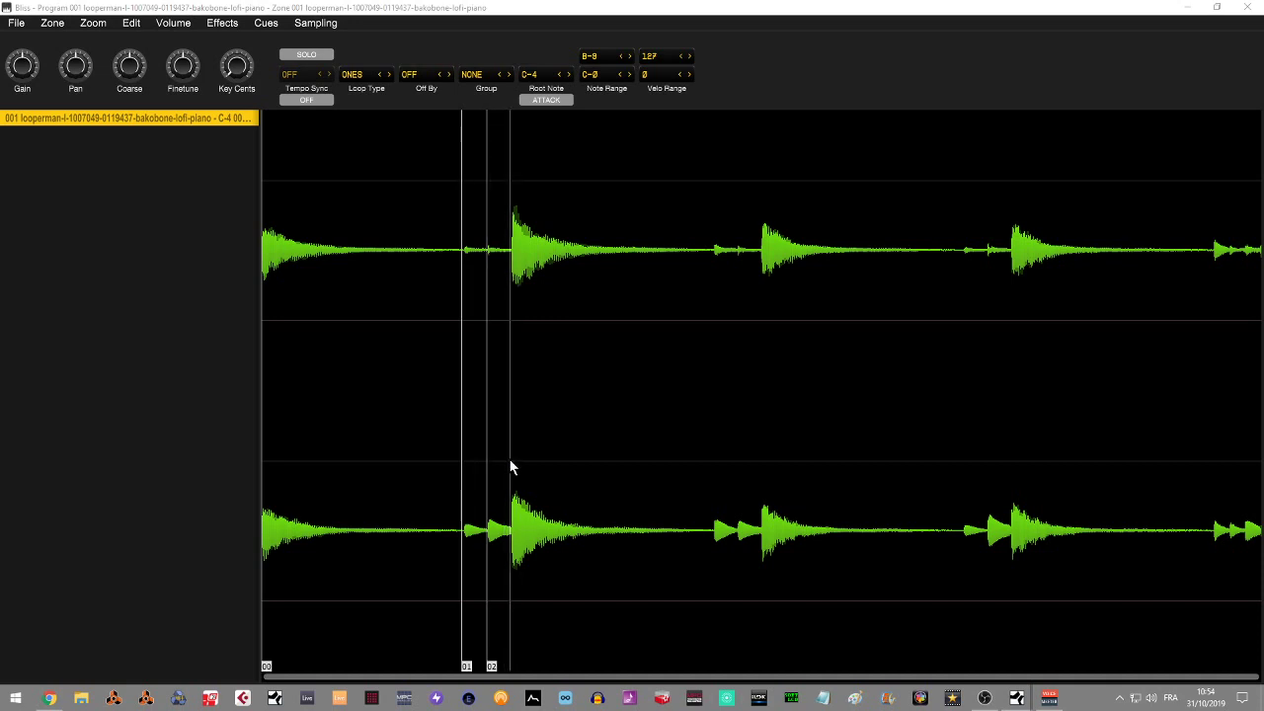
left_click(510, 466)
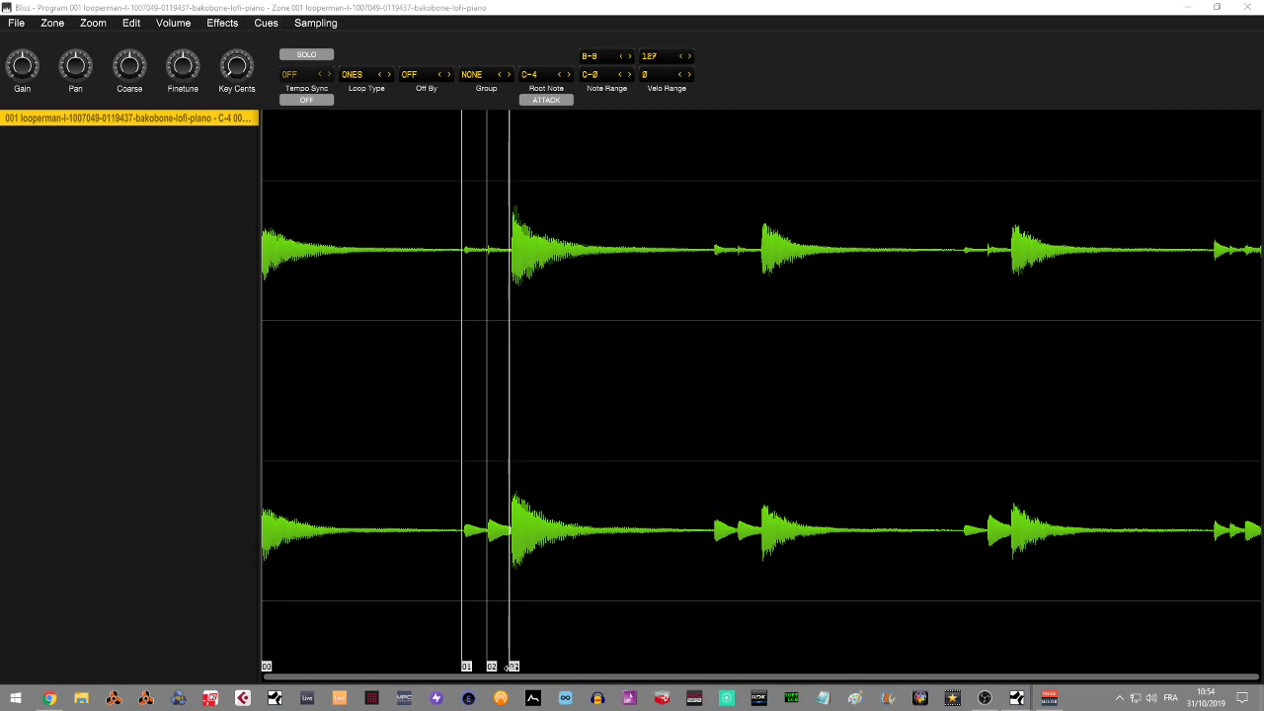
left_click_drag(508, 667, 511, 667)
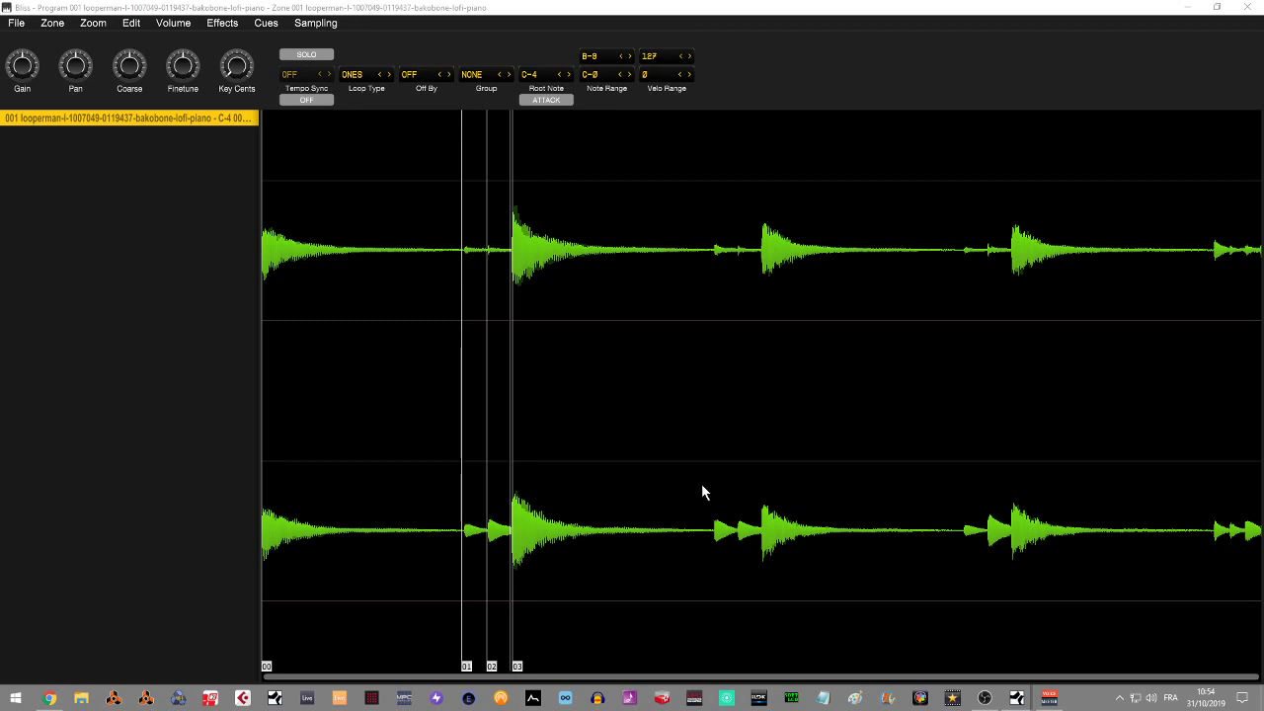
Insert slices 04 and 05 at the two quiet notes before the third main hit, and slice 06 at that hit.
left_click(708, 160)
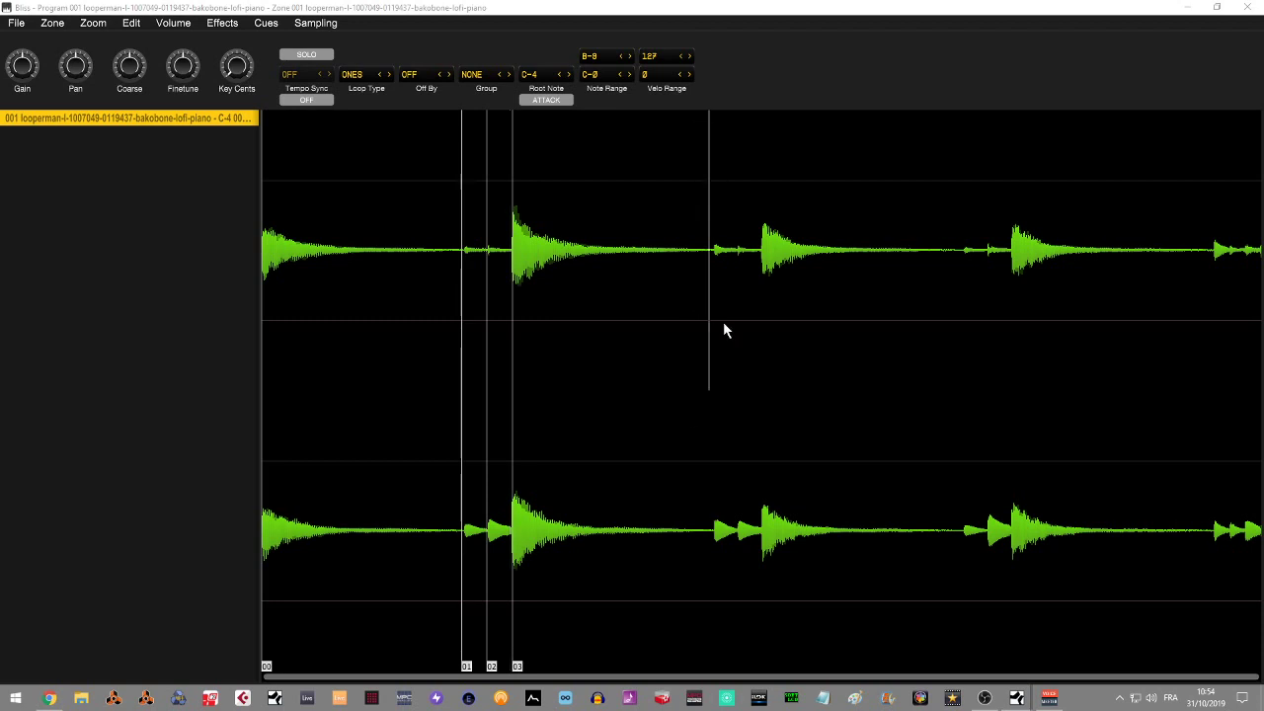
left_click(720, 434)
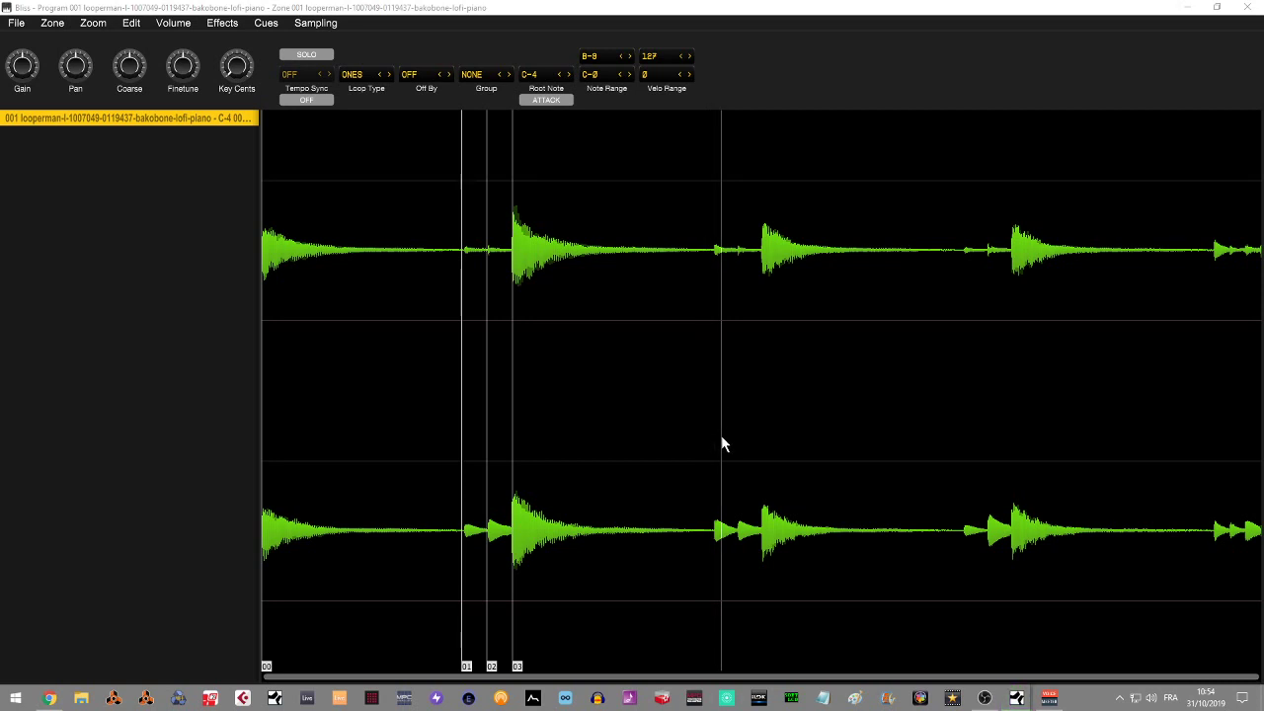
left_click(712, 405)
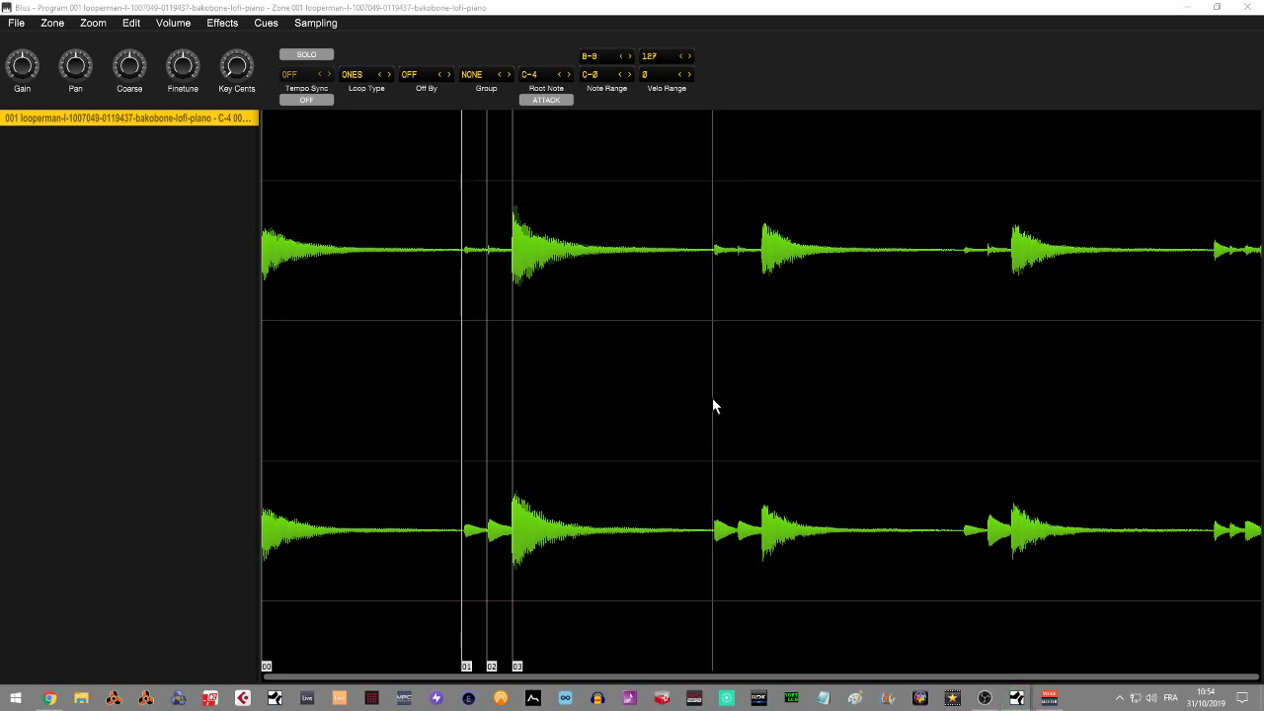
key("m")
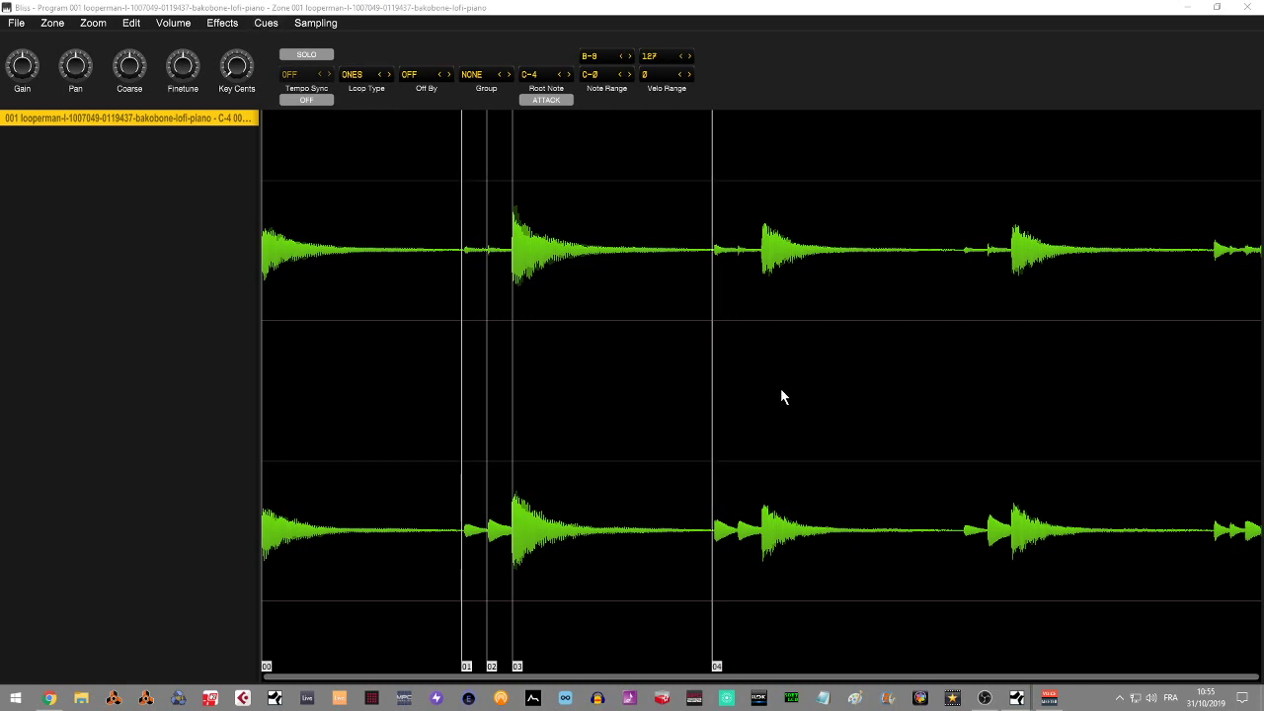
left_click(738, 376)
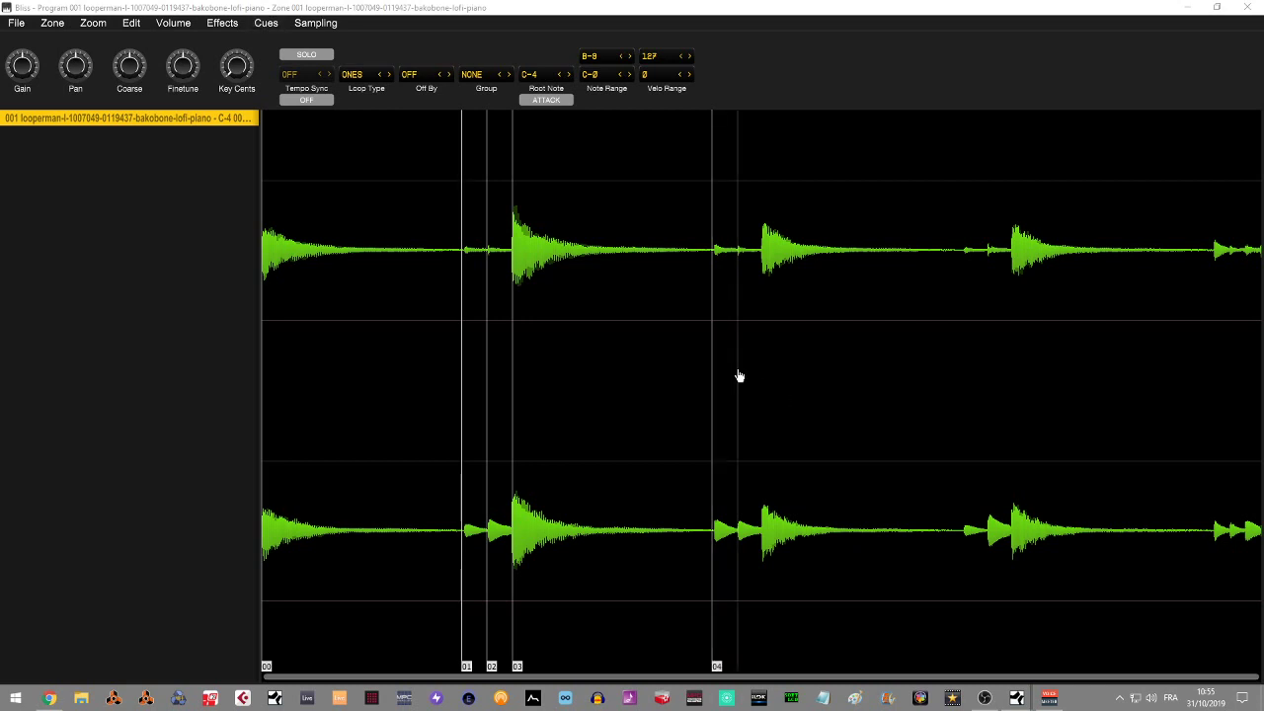
key("m")
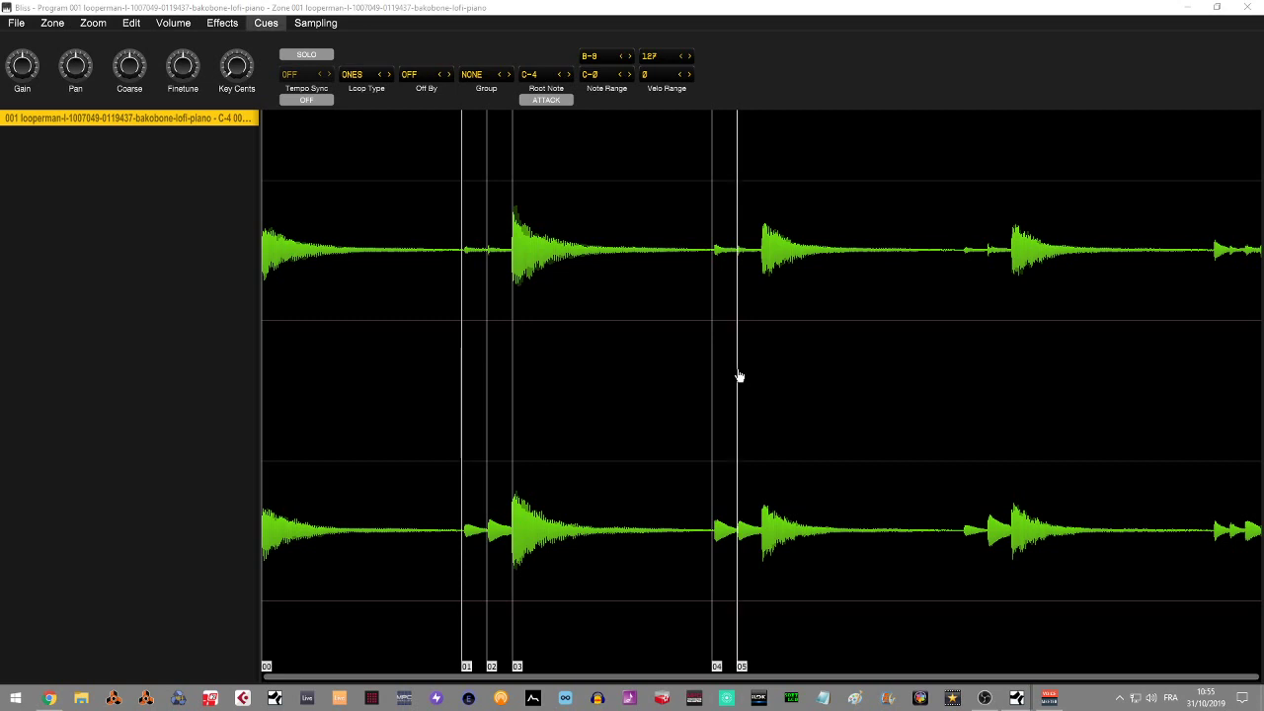
left_click_drag(766, 376, 761, 378)
key("m")
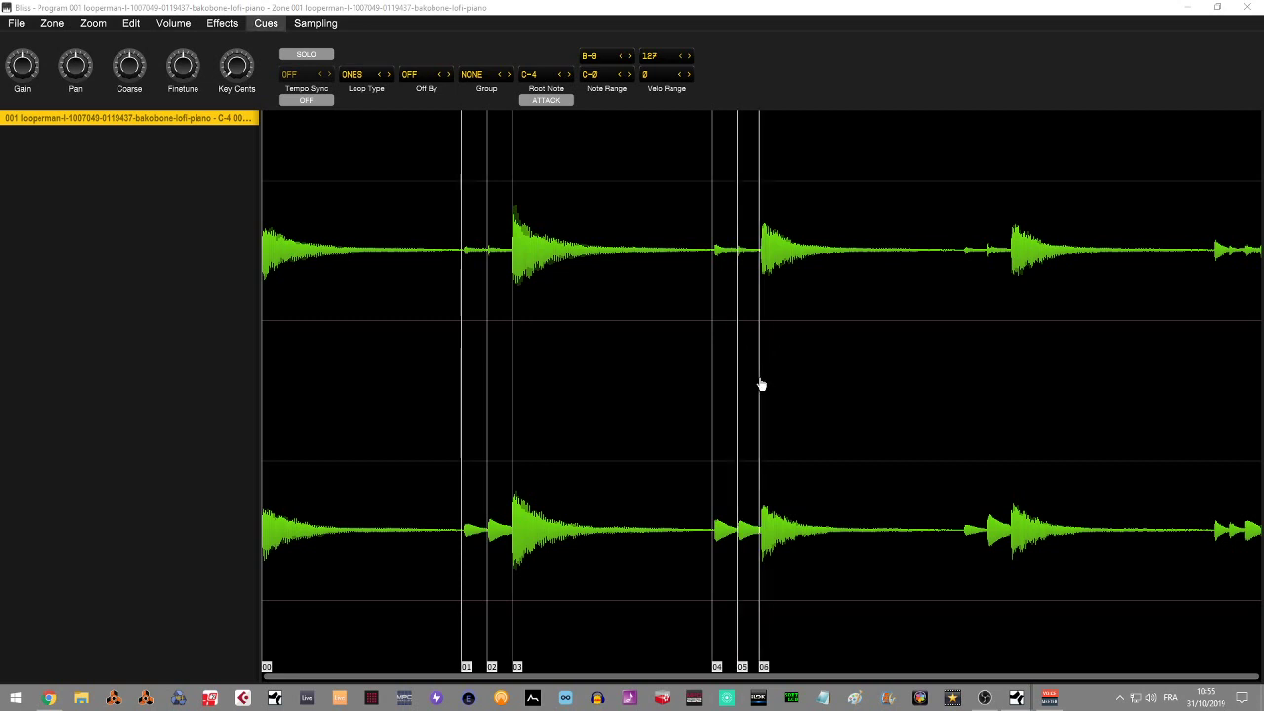
Insert slices 07 and 08 at the two quiet notes before the fourth main hit, and slice 09 at that hit.
left_click(961, 393)
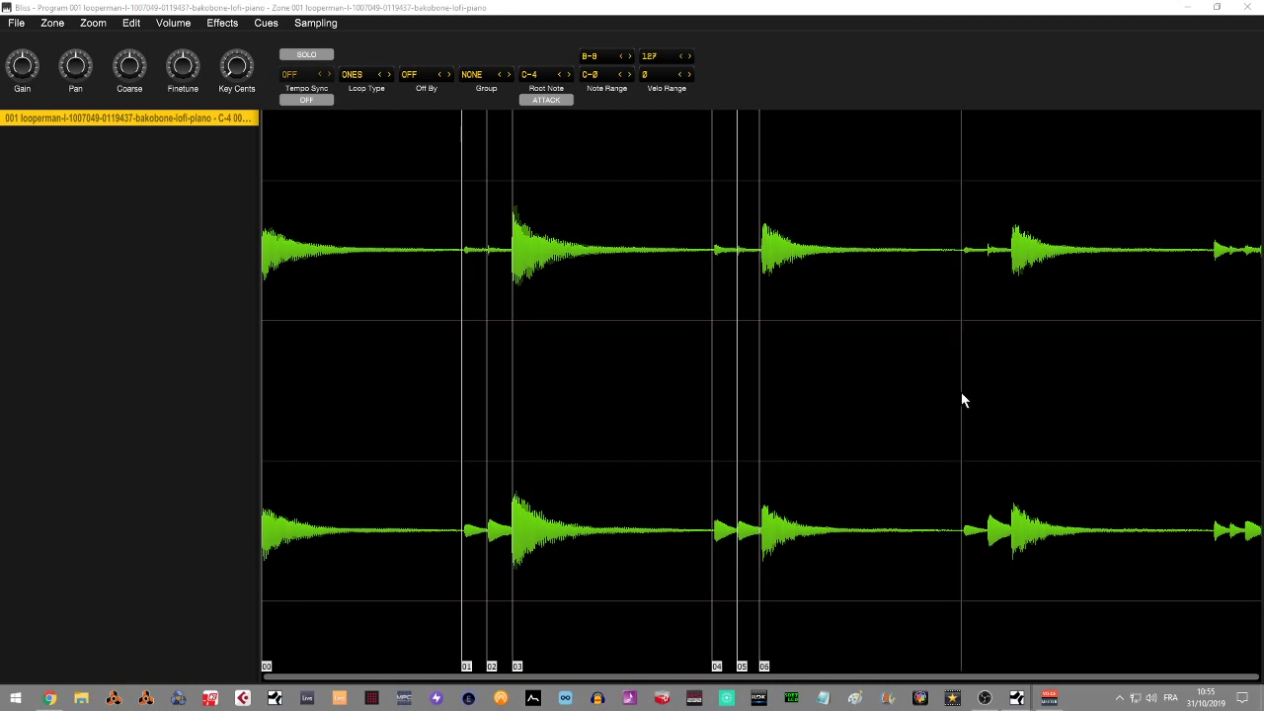
left_click_drag(962, 393, 965, 395)
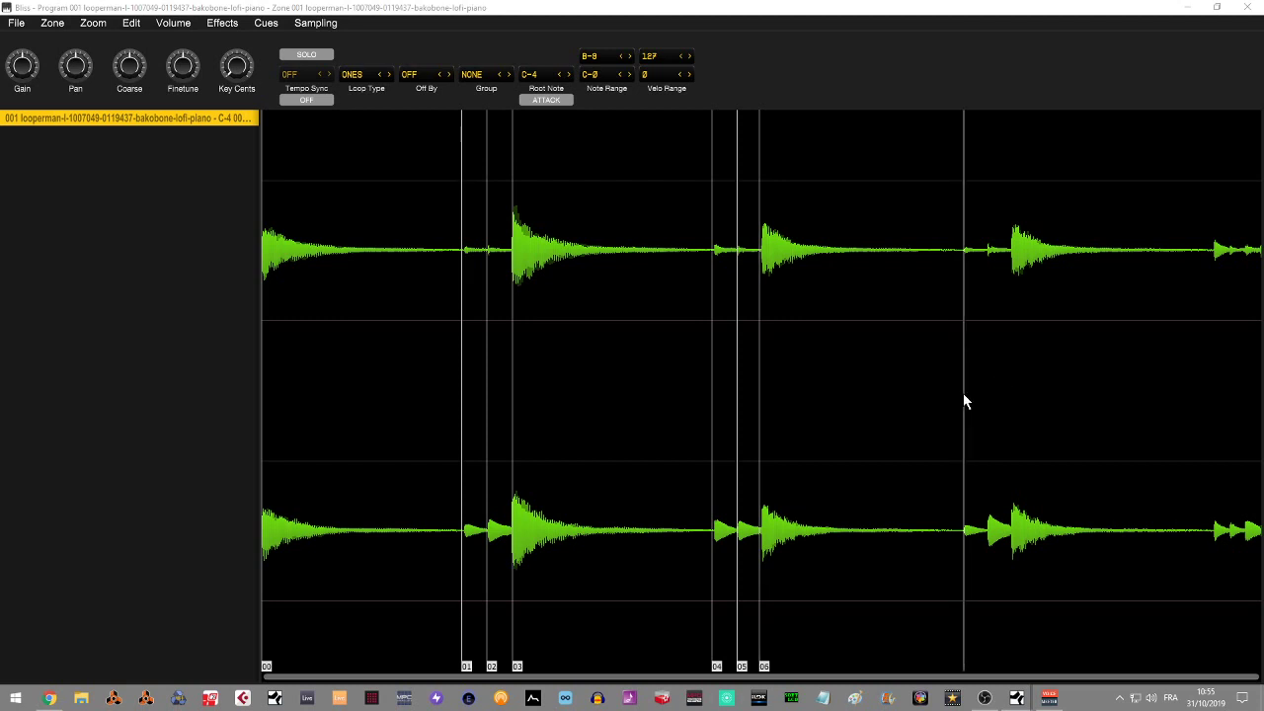
key("m")
left_click(986, 381)
key("m")
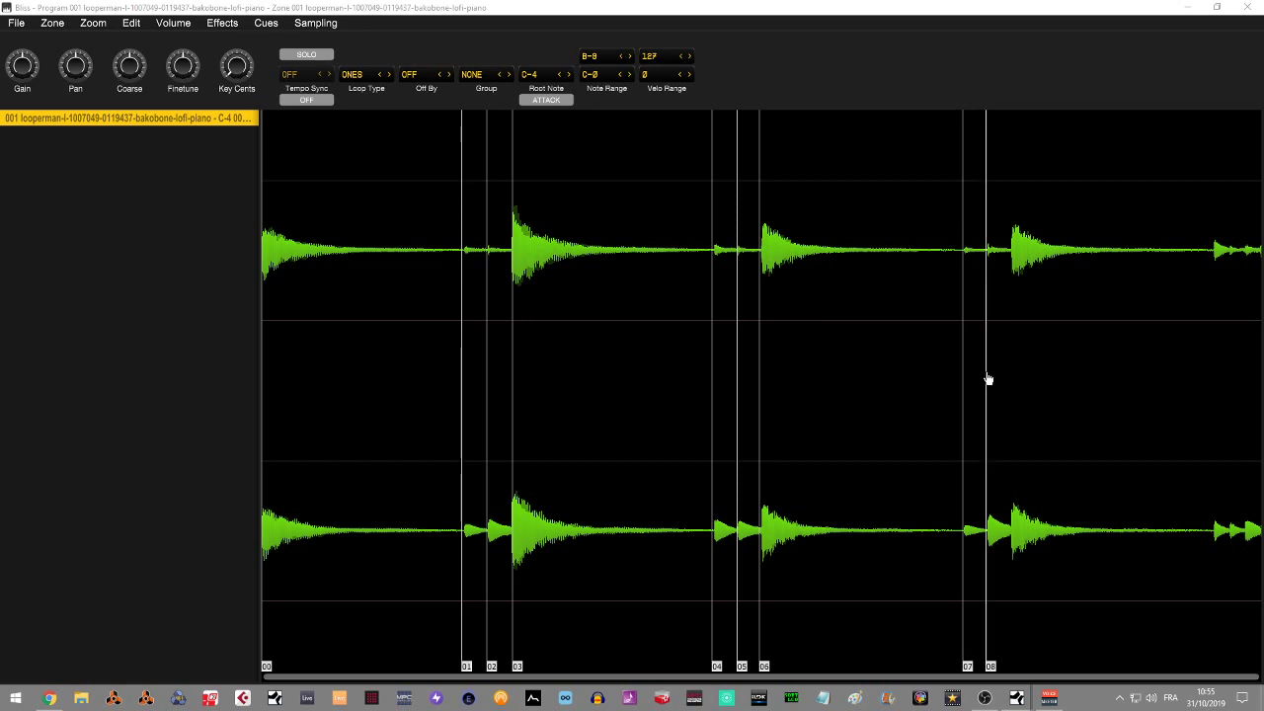
left_click(1017, 400)
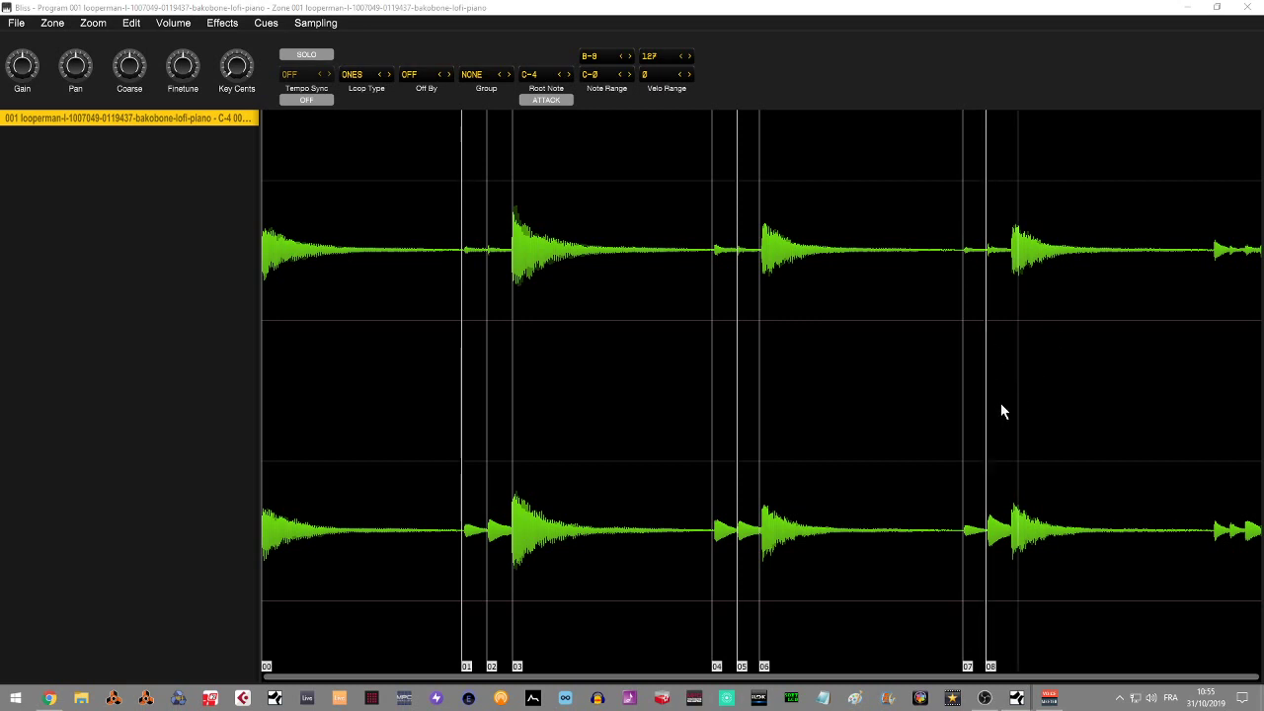
left_click(1007, 406)
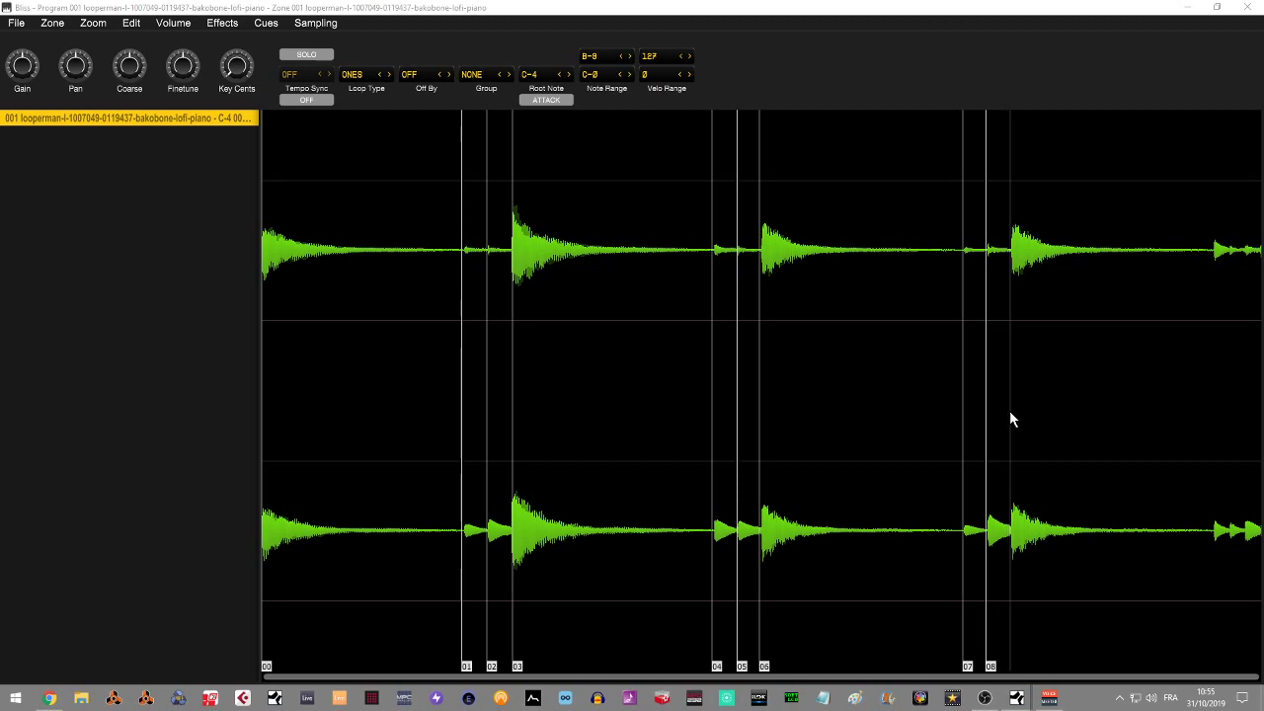
key("m")
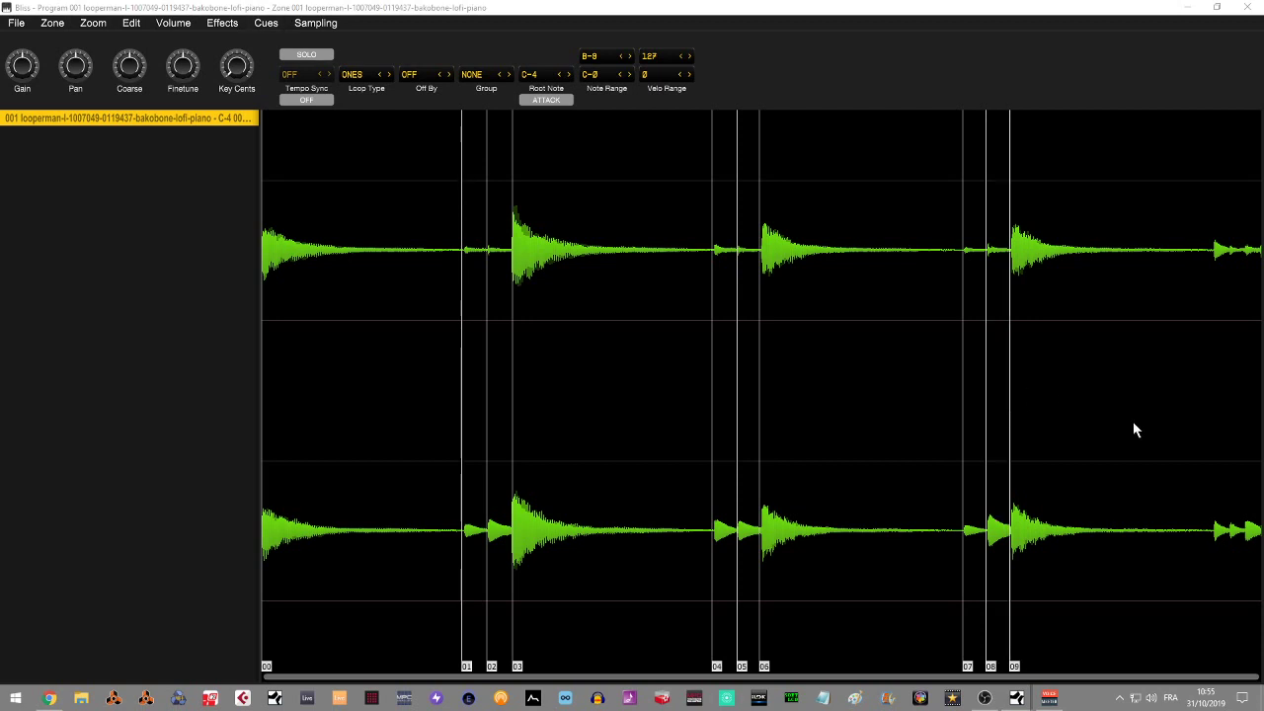
Insert slices 10, 11 and 12 at the three small notes closing the sample.
left_click(1211, 392)
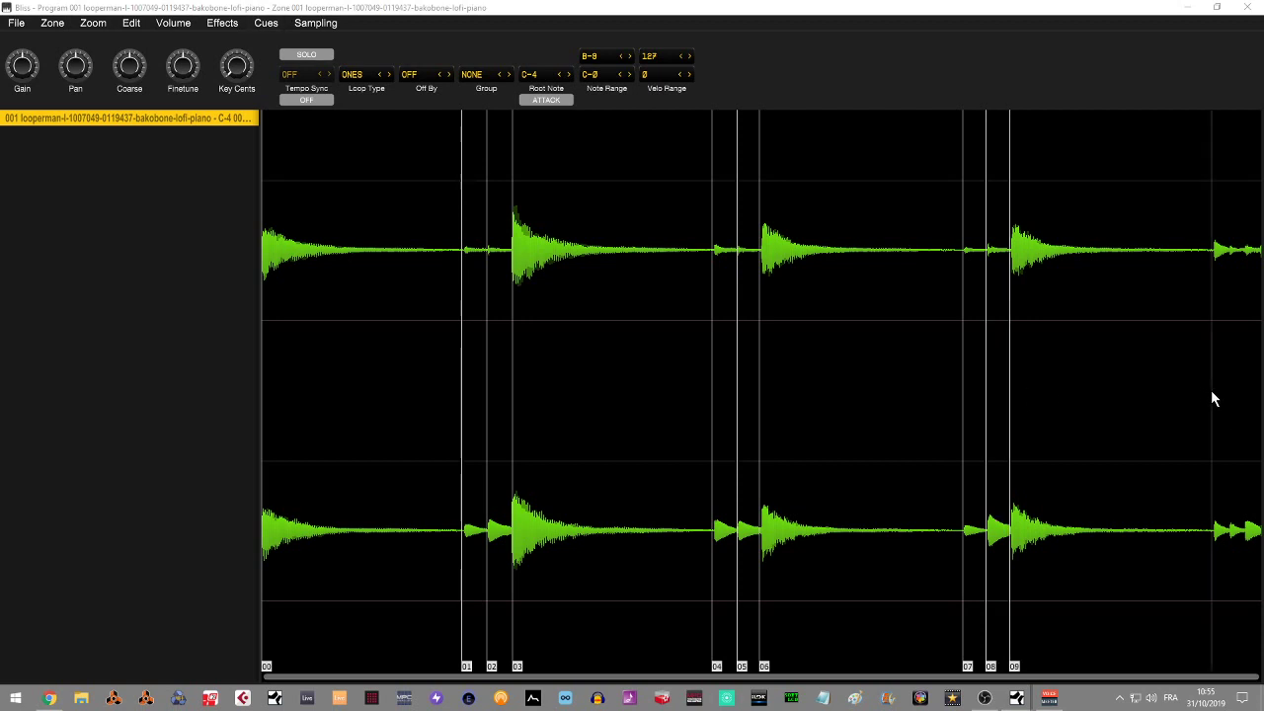
left_click(1212, 392)
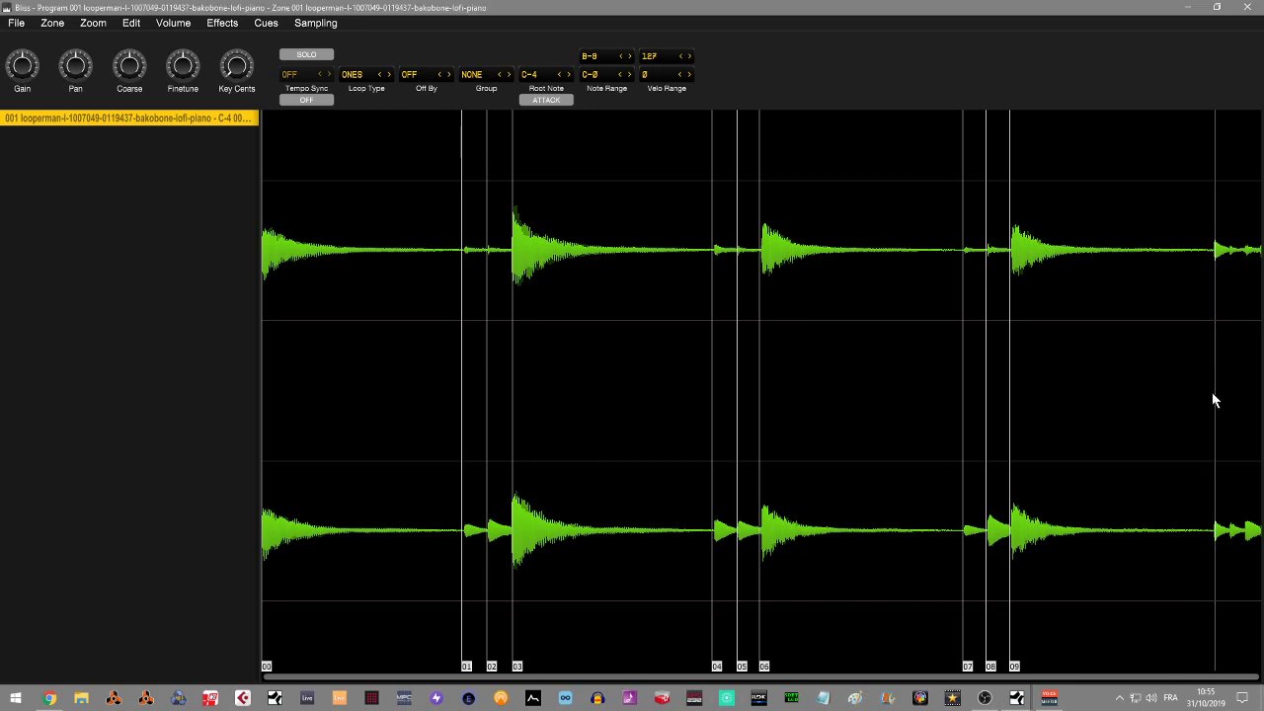
key("m")
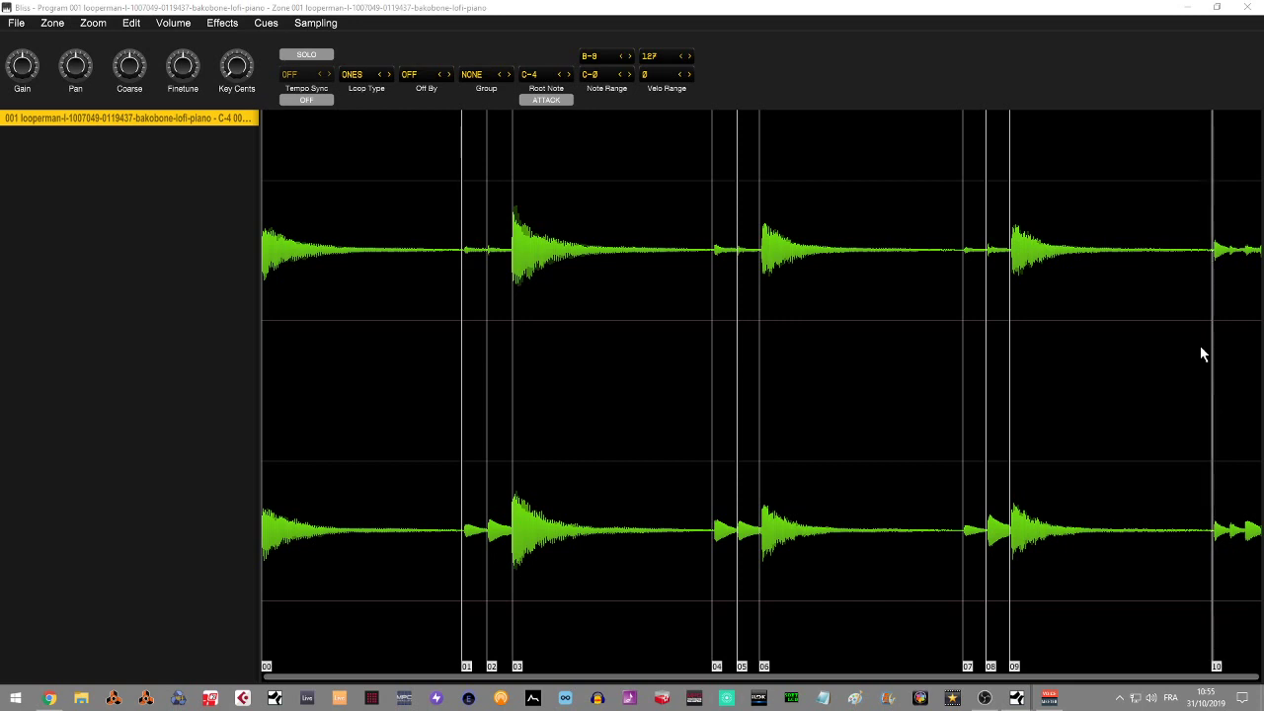
left_click(1228, 363)
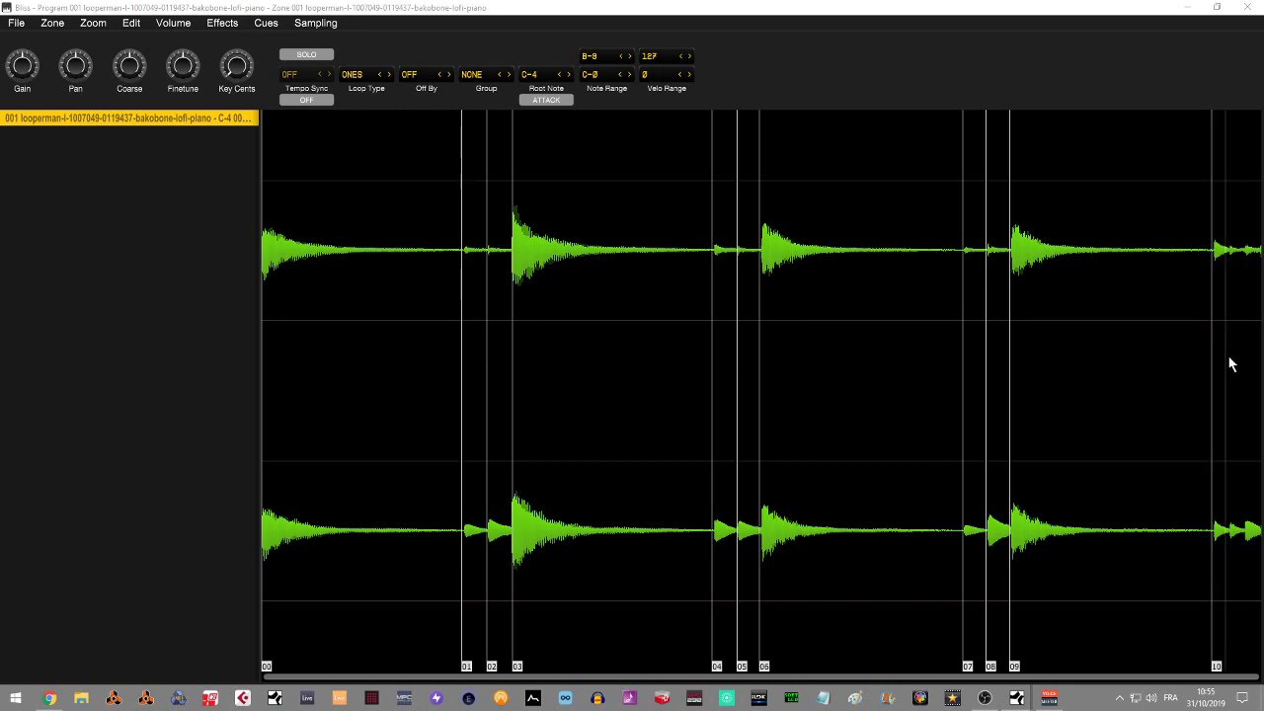
left_click(1226, 365)
left_click(1229, 358)
key("c")
left_click_drag(1246, 345, 1243, 348)
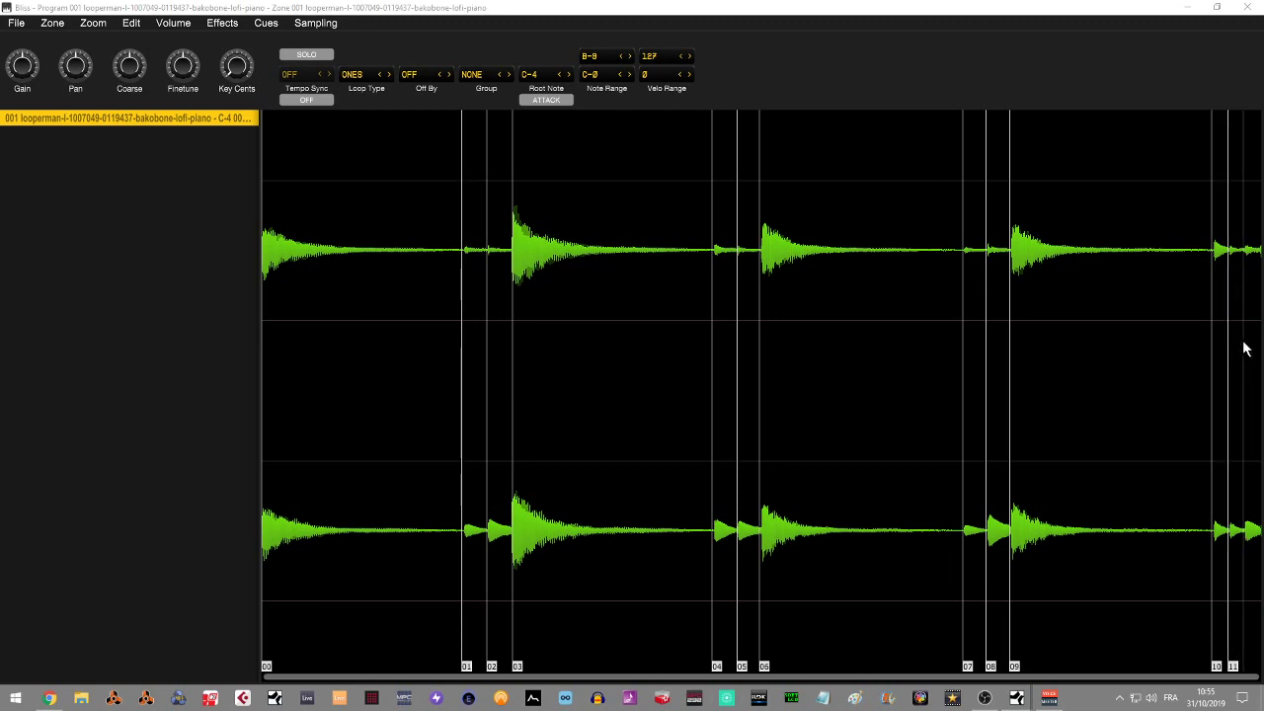
key("c")
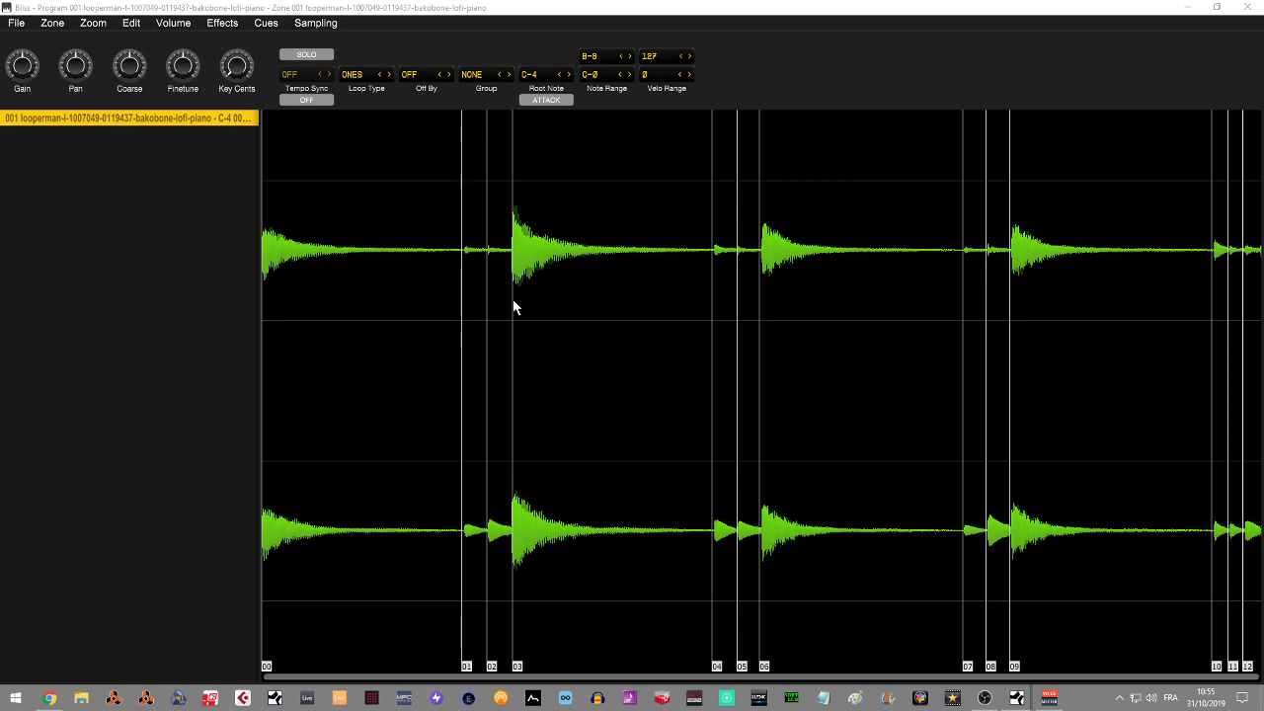
Fine-tune slices 10, 11 and 12 so each sits exactly on the onset of its closing note.
key("space")
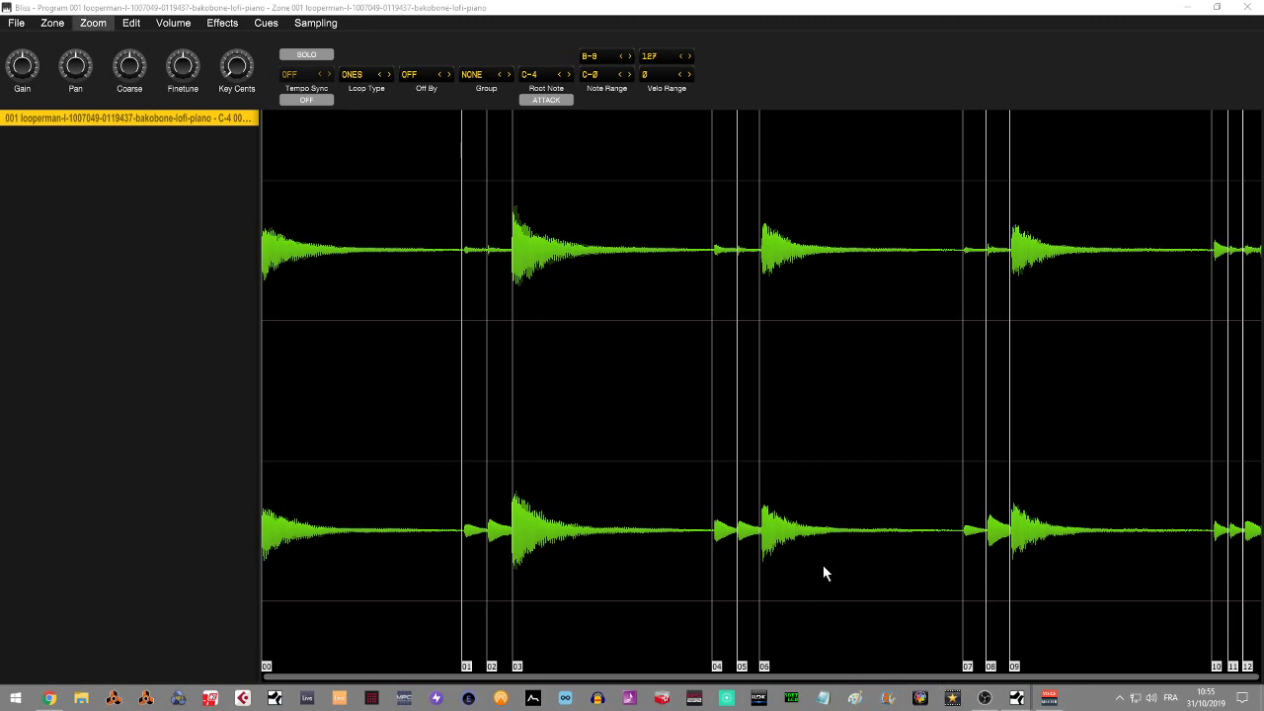
key("ctrl+plus")
key("ctrl+plus")
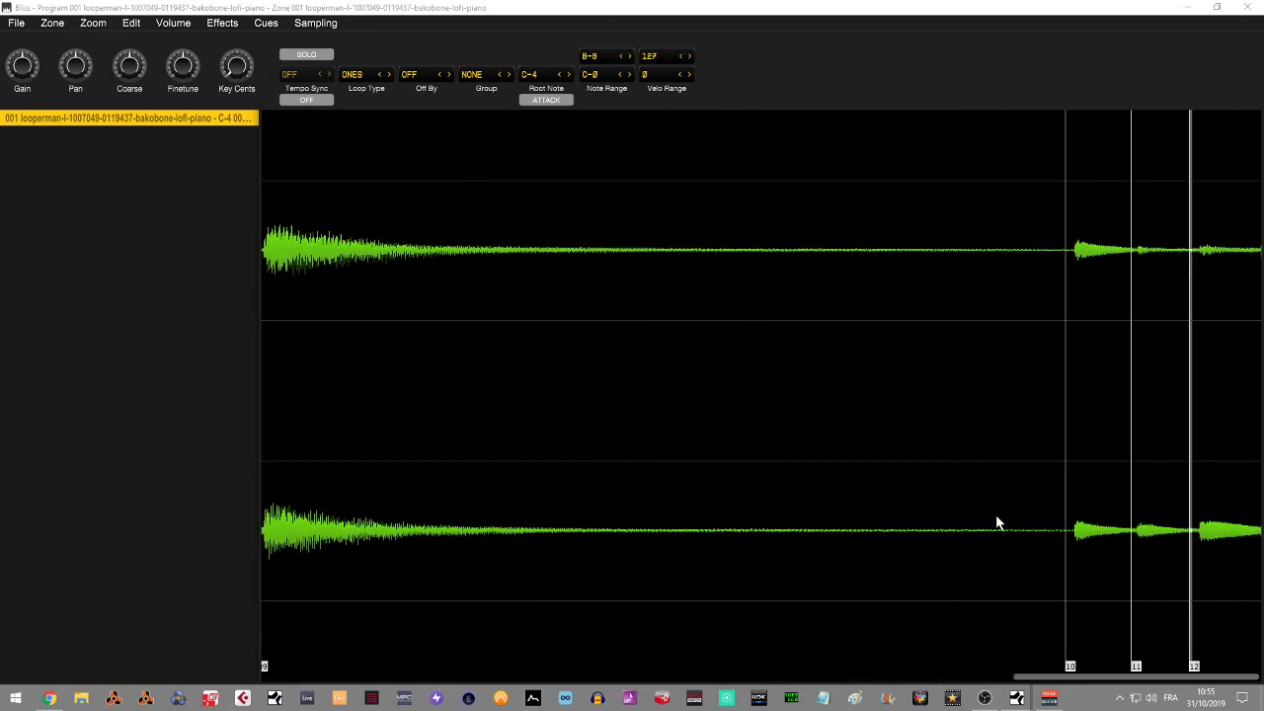
left_click_drag(1067, 666, 1077, 666)
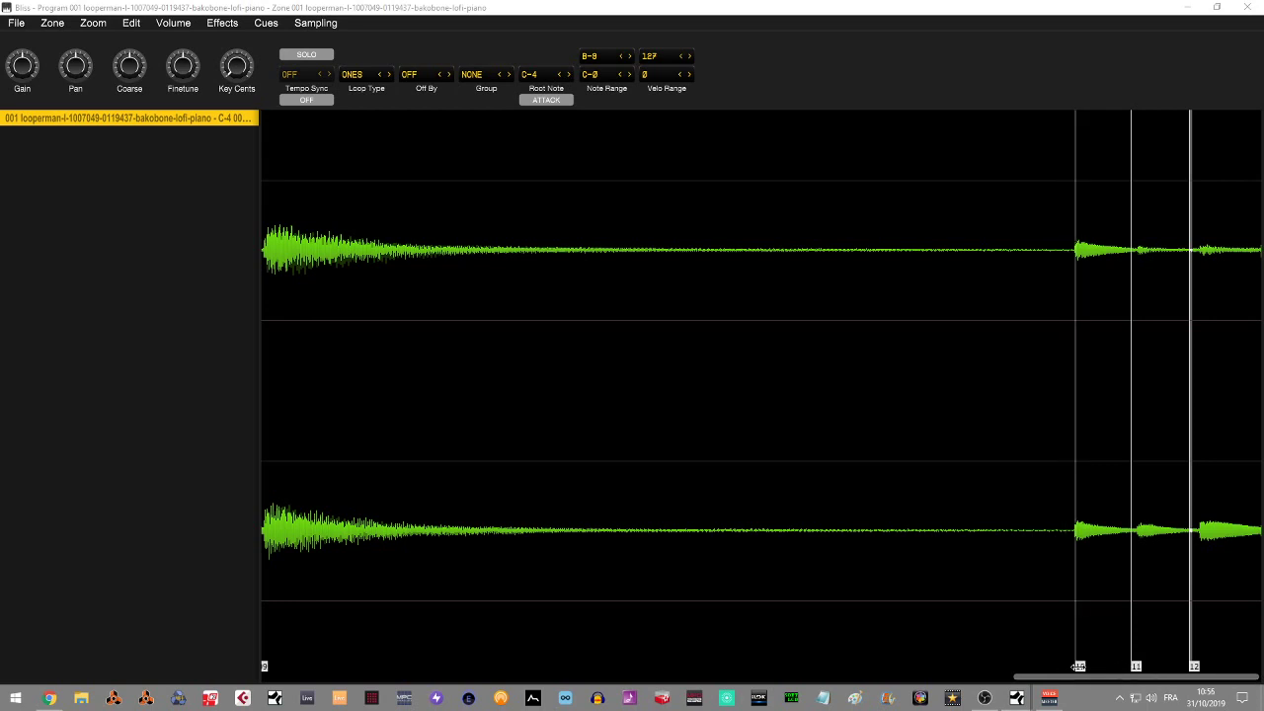
left_click_drag(1078, 667, 1202, 667)
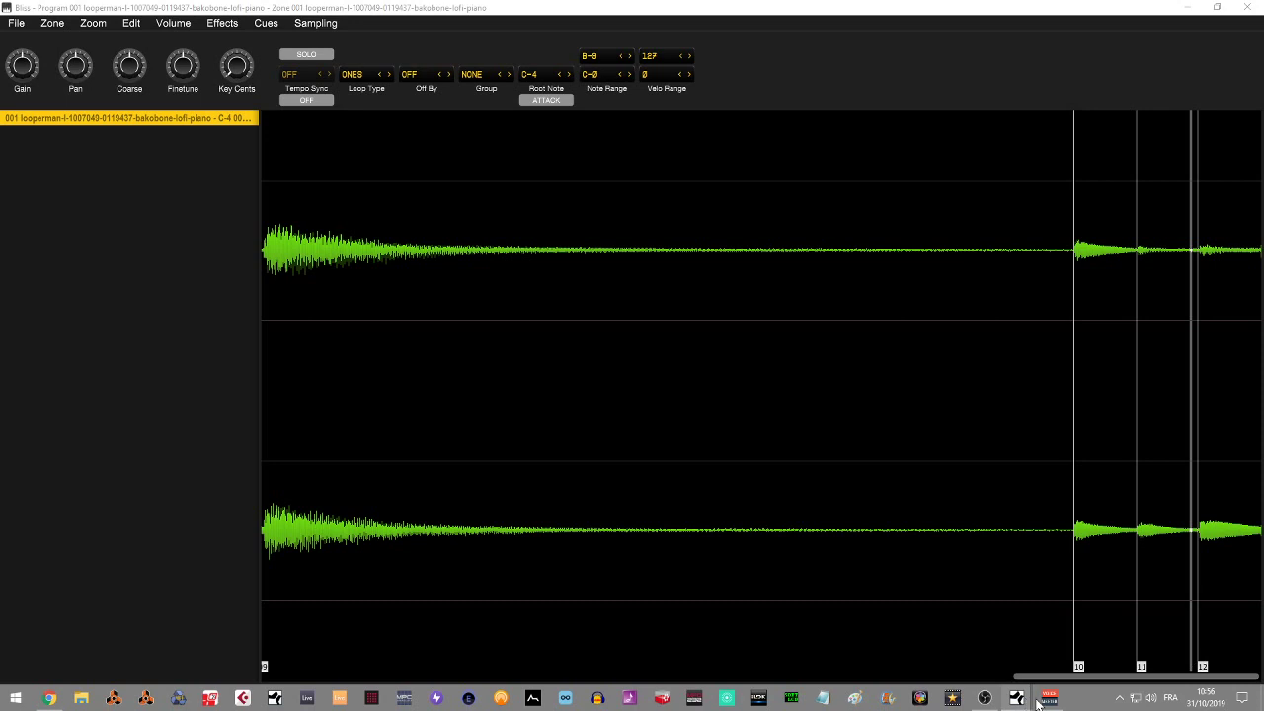
Align slices 09, 08 and 07 with the exact onsets of the fourth main hit and its two preceding quiet notes.
mouse_move(1053, 679)
left_mouse_down()
mouse_move(894, 676)
mouse_move(917, 666)
left_mouse_up()
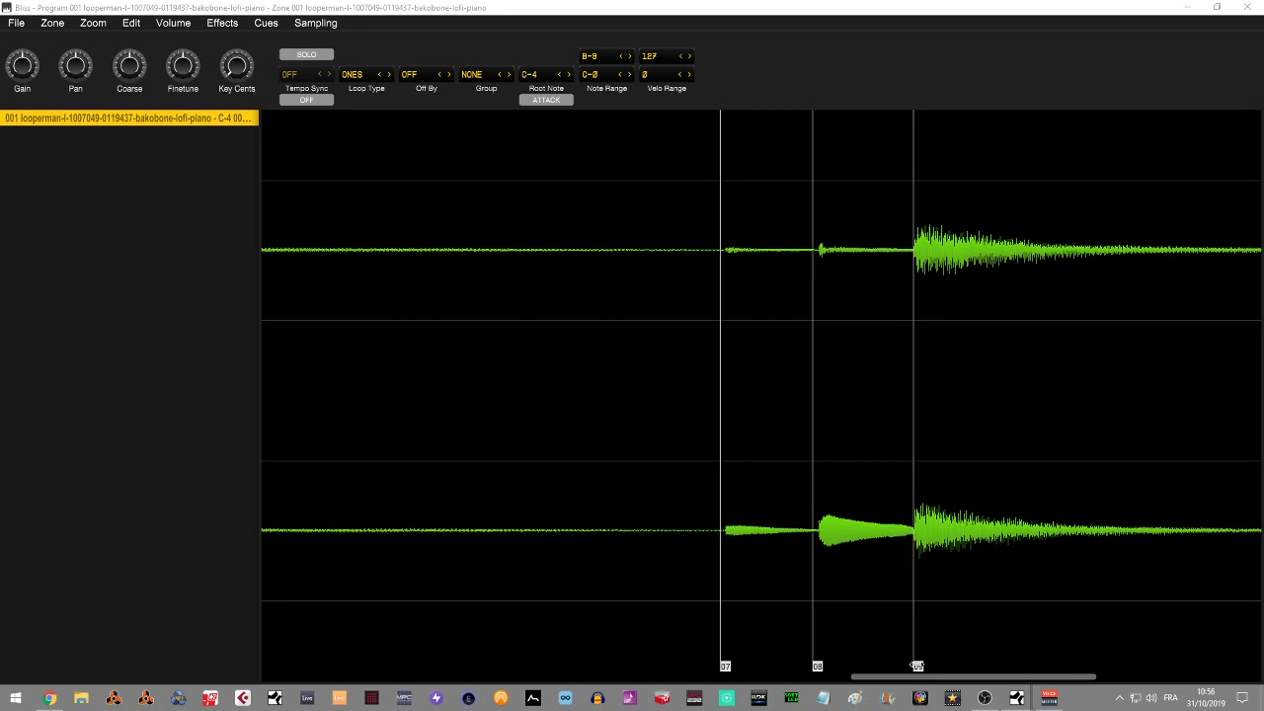
left_click_drag(817, 666, 823, 668)
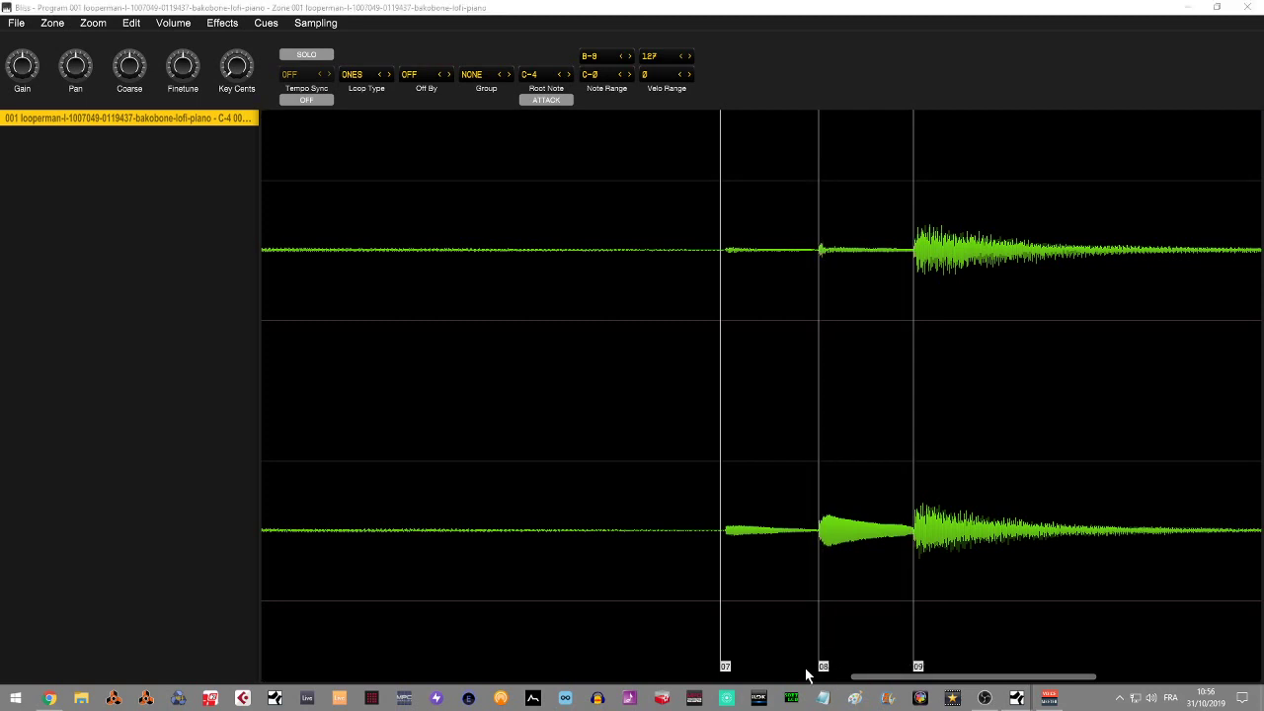
left_click_drag(726, 667, 731, 668)
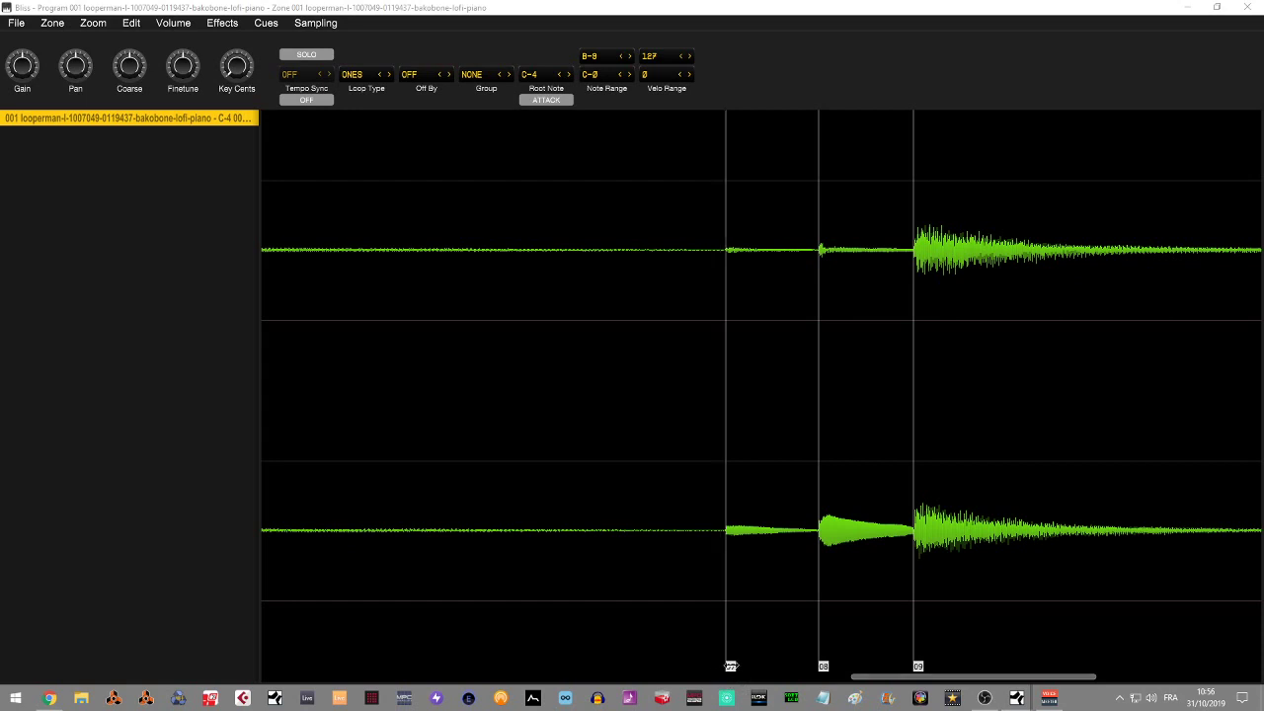
Align slices 04, 03, 02 and 01 with the exact onsets of the second main hit and the quiet notes around it.
mouse_move(894, 681)
left_mouse_down()
mouse_move(672, 683)
mouse_move(698, 688)
mouse_move(703, 667)
left_mouse_up()
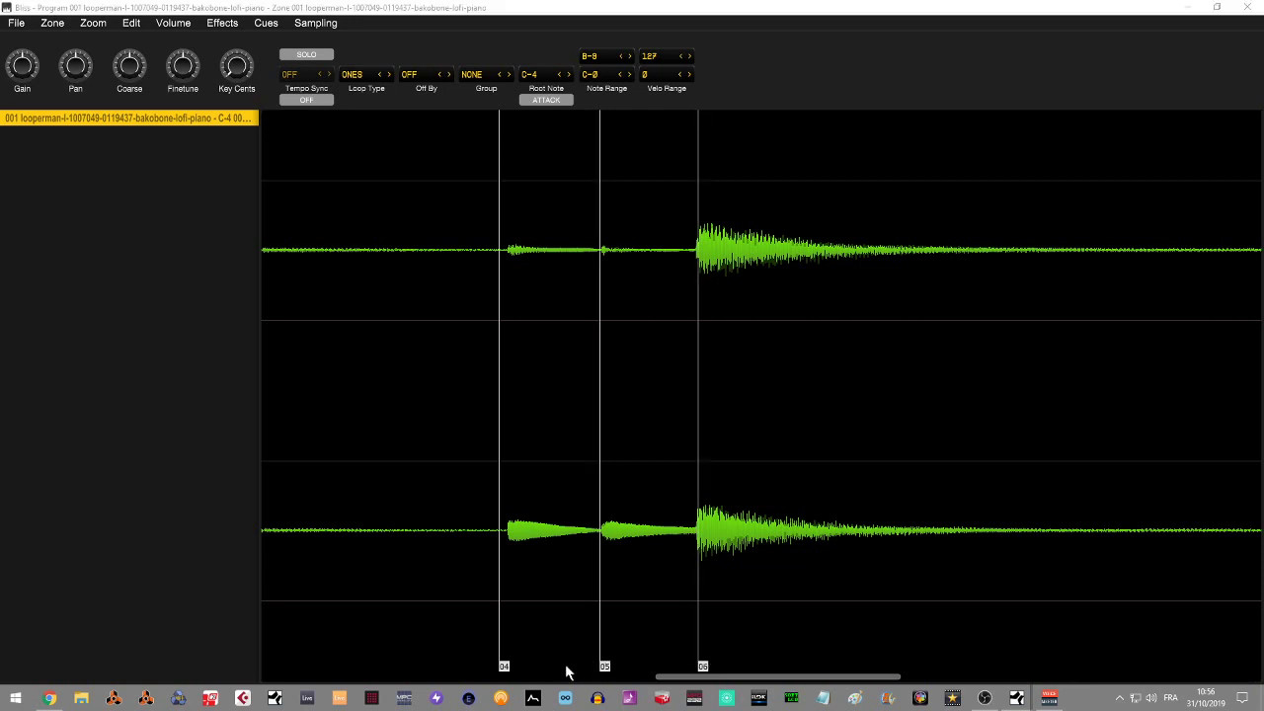
left_click_drag(499, 666, 513, 666)
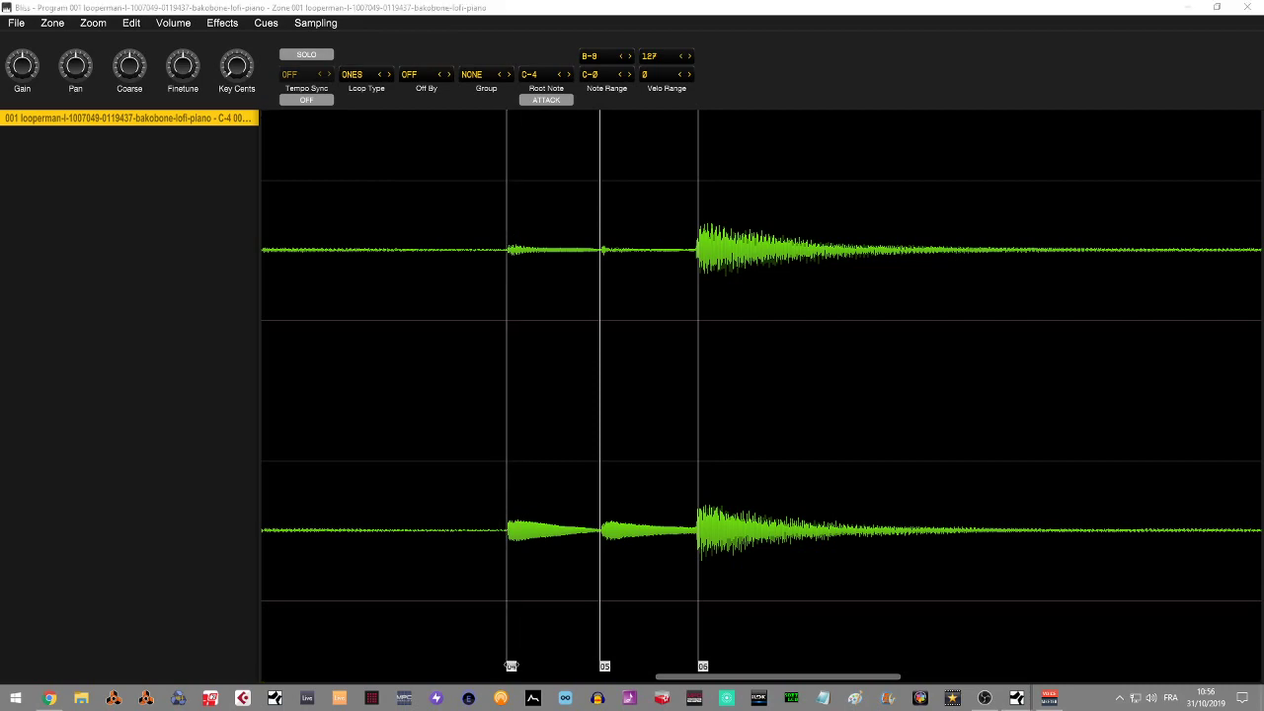
left_click_drag(671, 678, 406, 681)
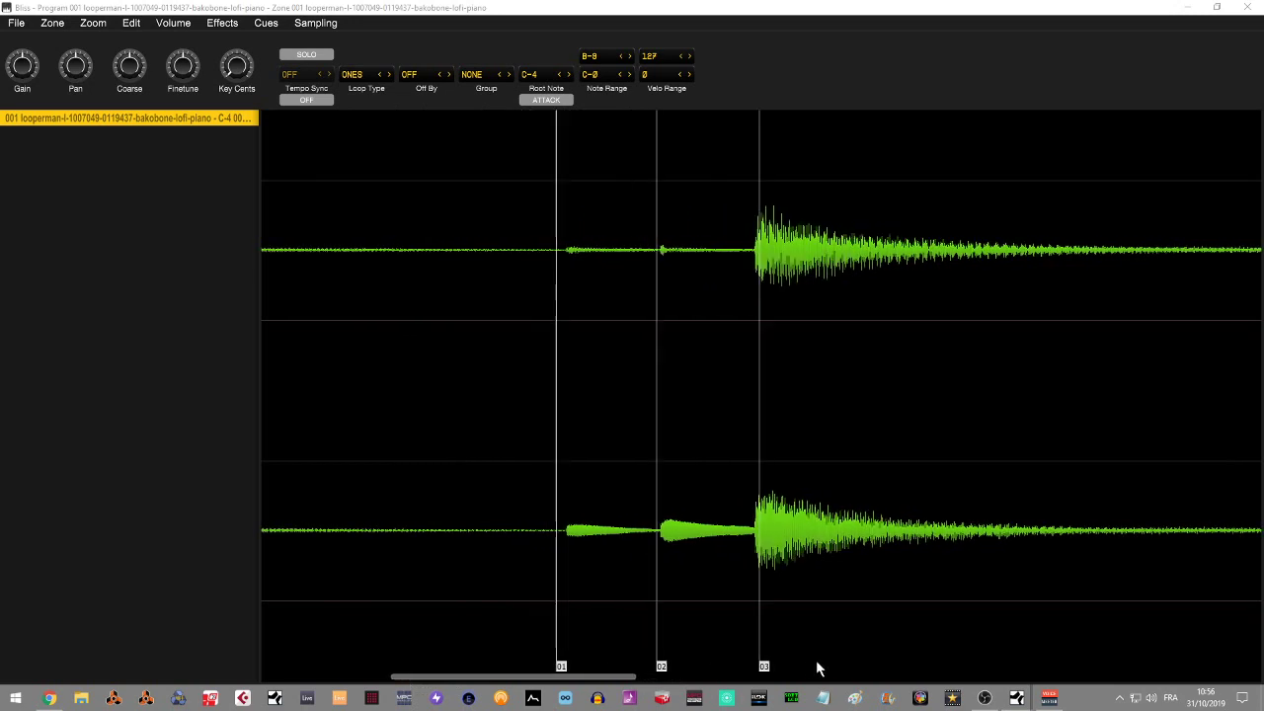
left_click_drag(761, 666, 756, 666)
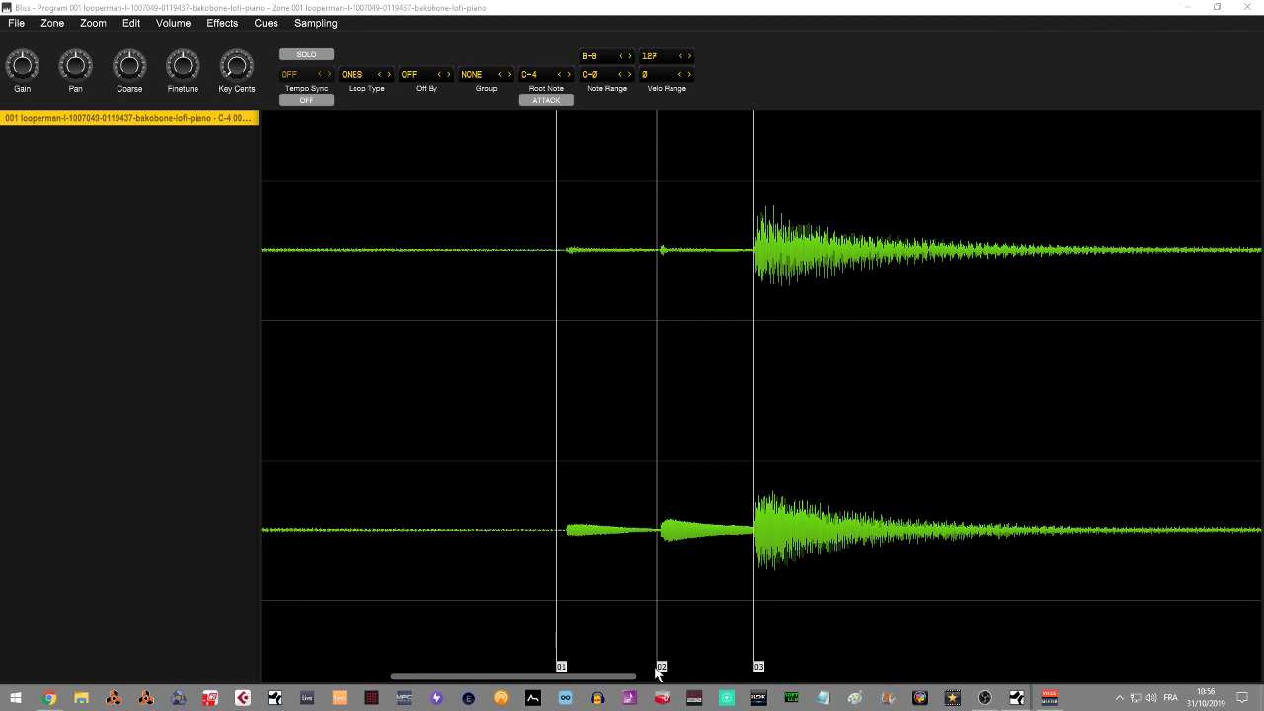
left_click_drag(657, 665, 660, 666)
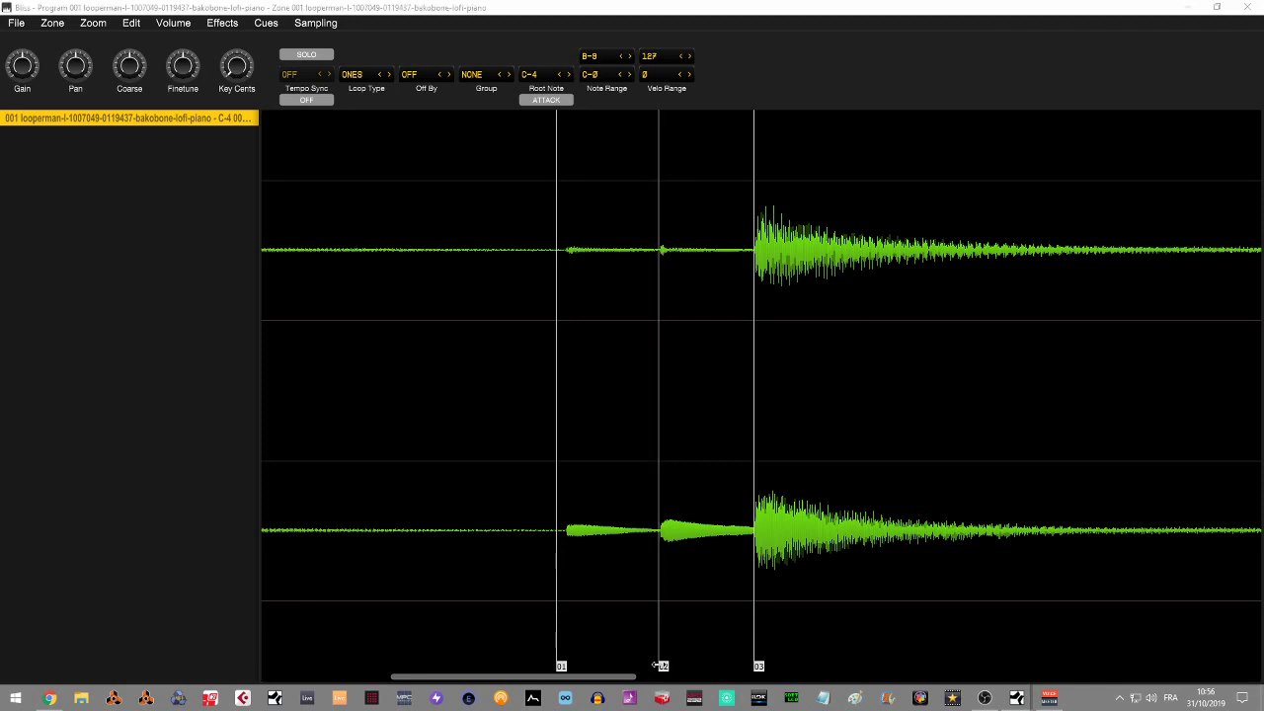
left_click_drag(559, 665, 569, 665)
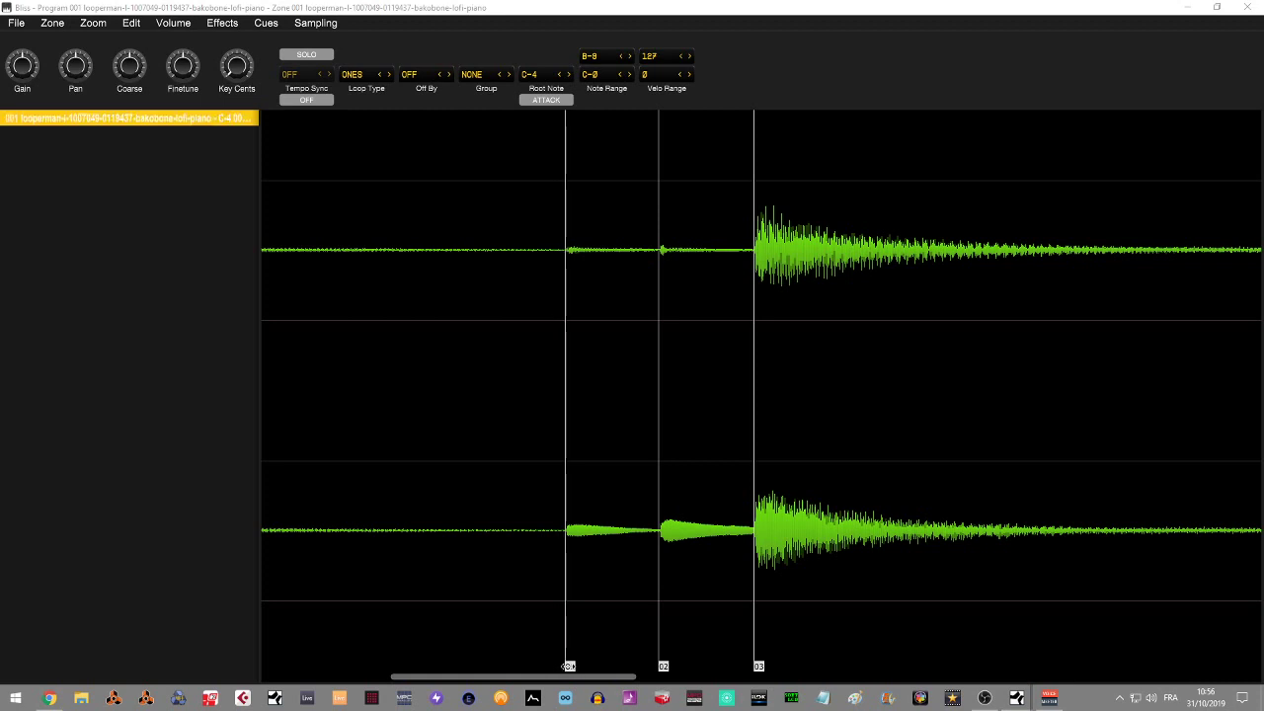
Examine the slice markers across the whole sample, from slice 00 to slice 12, and audition the slices.
left_click_drag(551, 679, 353, 671)
key("space")
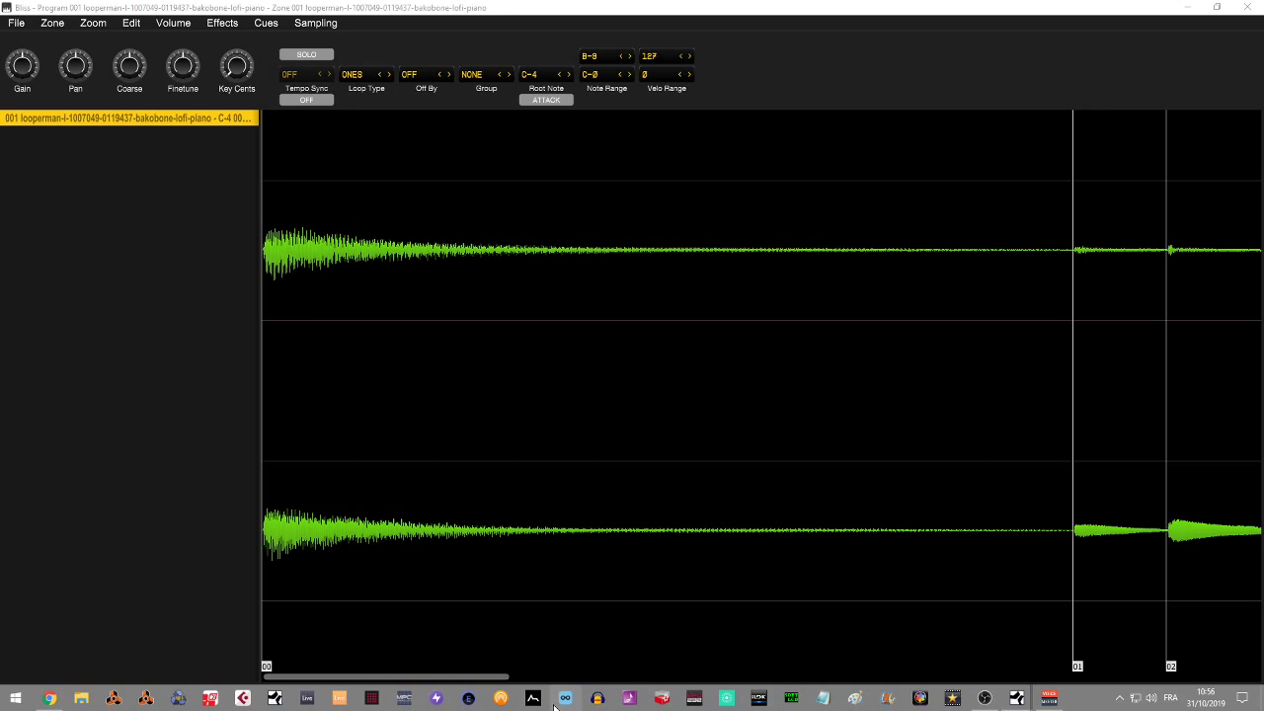
key("End")
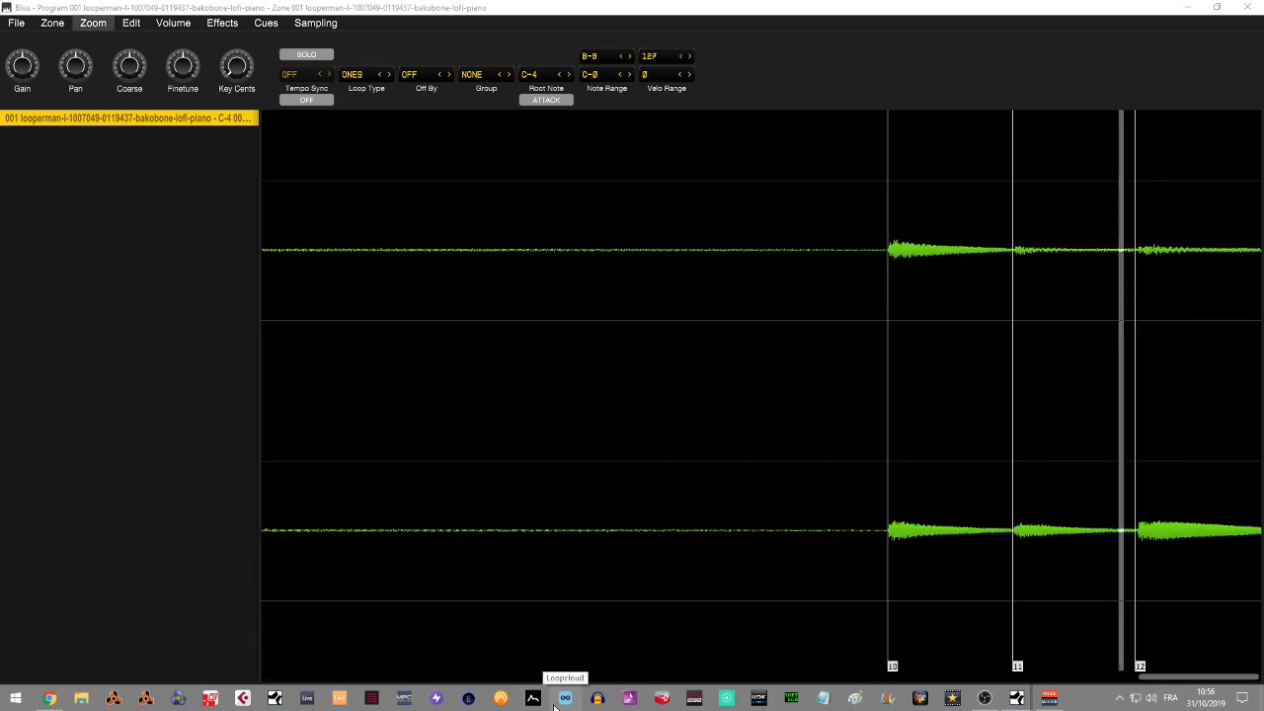
key("ctrl+plus")
key("ctrl+plus")
key("ctrl+plus")
key("ctrl+plus")
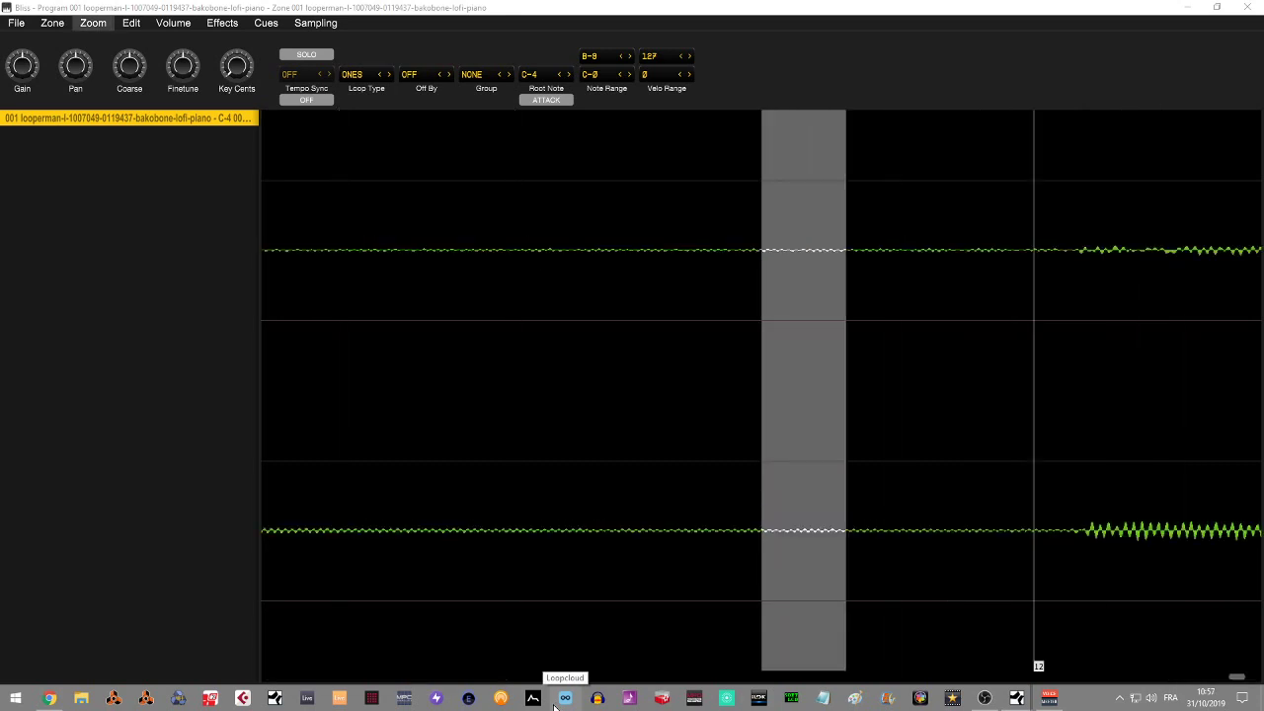
key("ctrl+minus")
key("ctrl+minus")
key("ctrl+minus")
key("ctrl+minus")
key("ctrl+minus")
key("ctrl+minus")
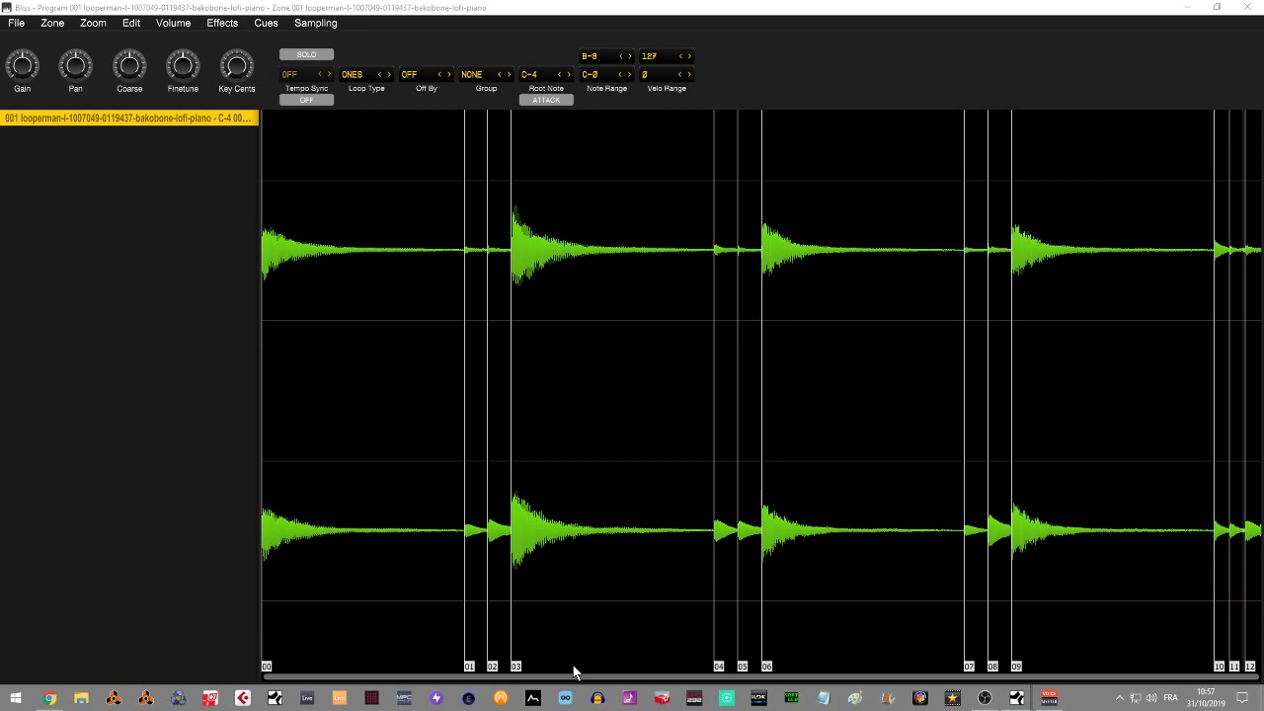
key("ctrl+plus")
key("ctrl+plus")
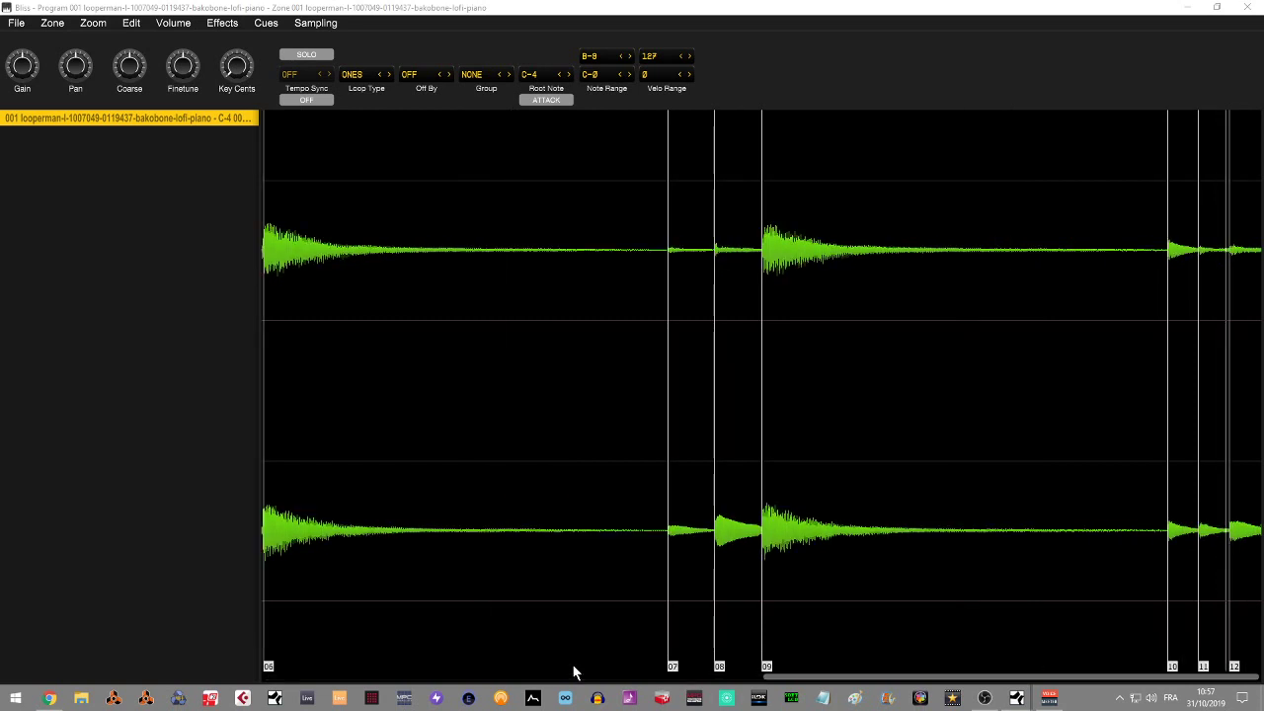
key("ctrl+minus")
key("ctrl+minus")
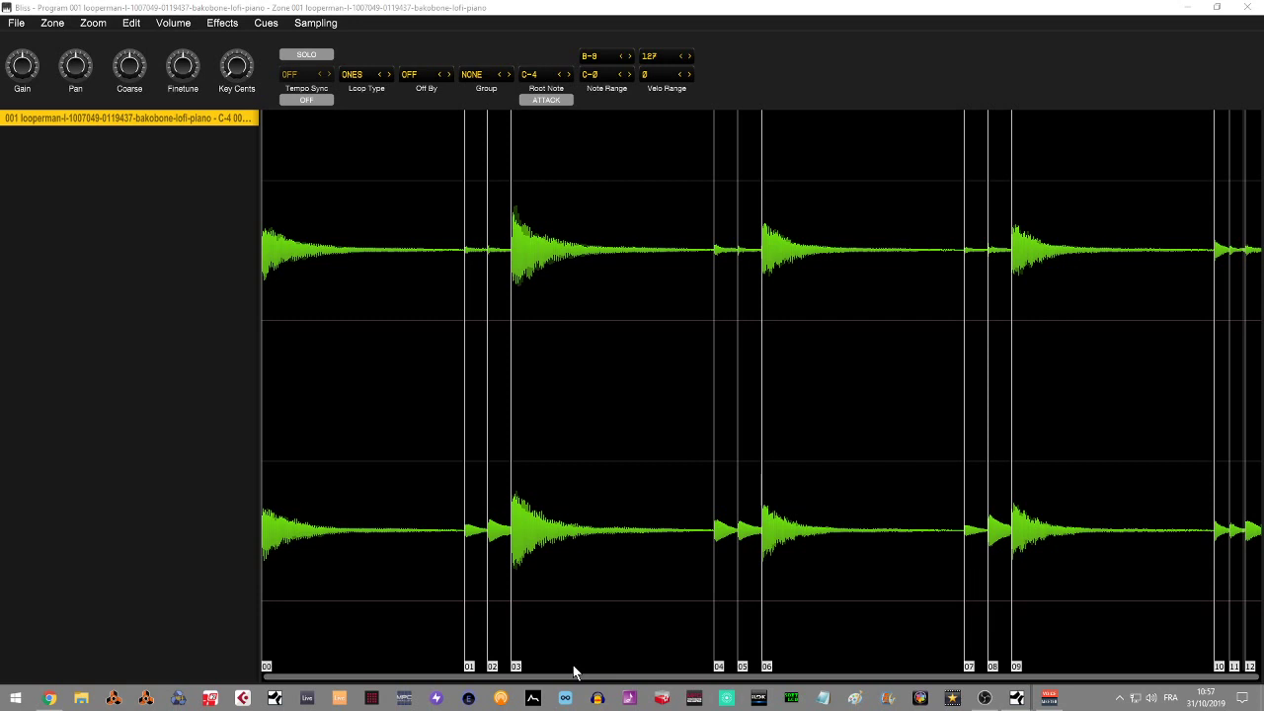
key("space")
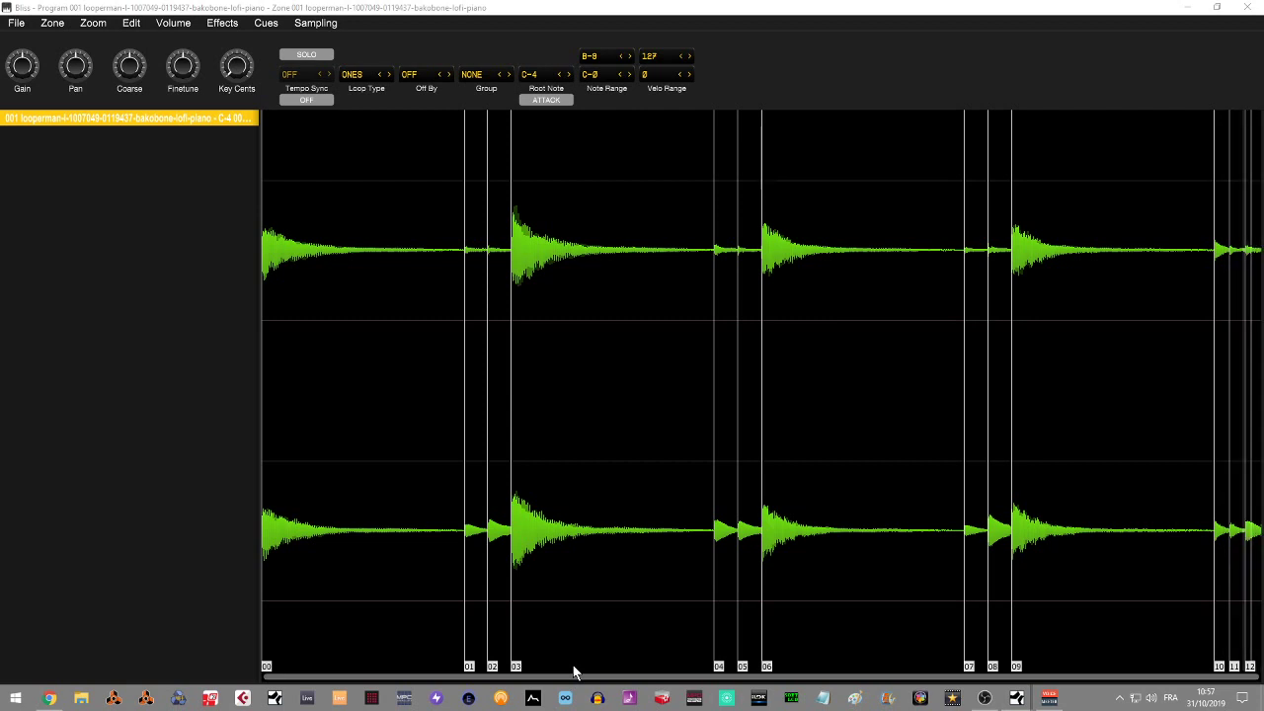
Reverse the audio of slice 03 and play it back.
left_click(568, 379)
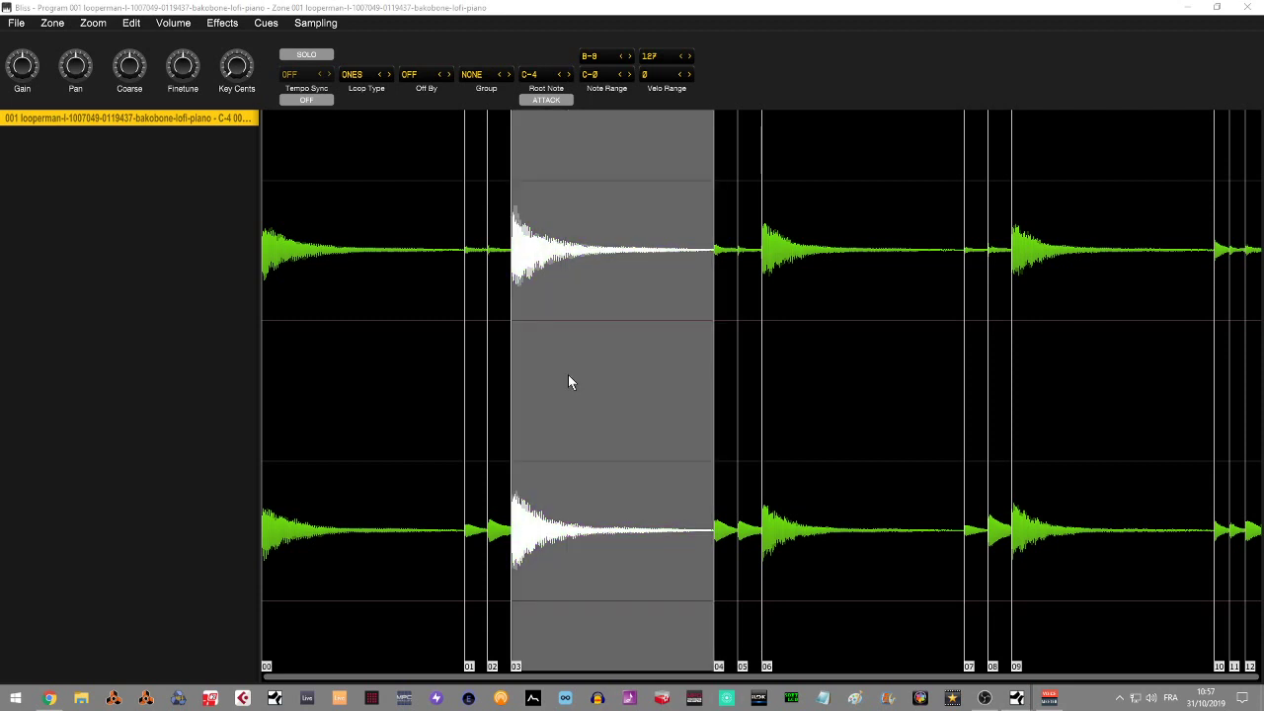
left_click(224, 24)
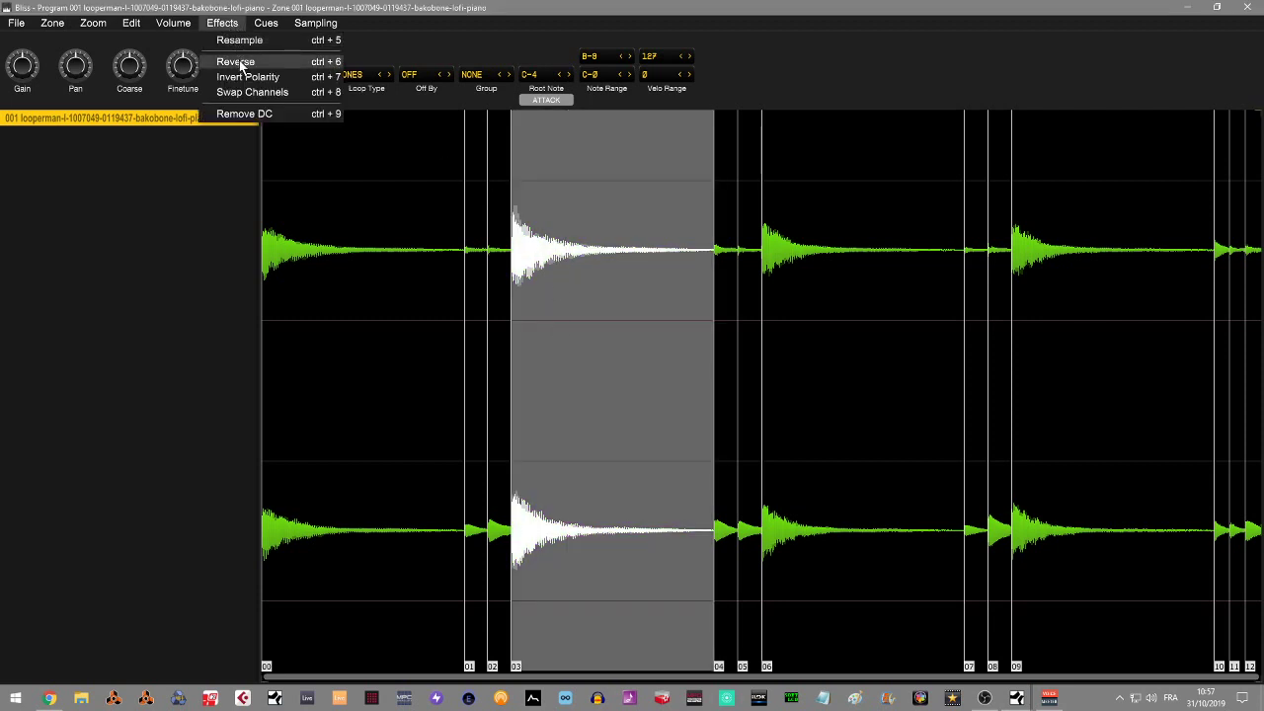
left_click(237, 63)
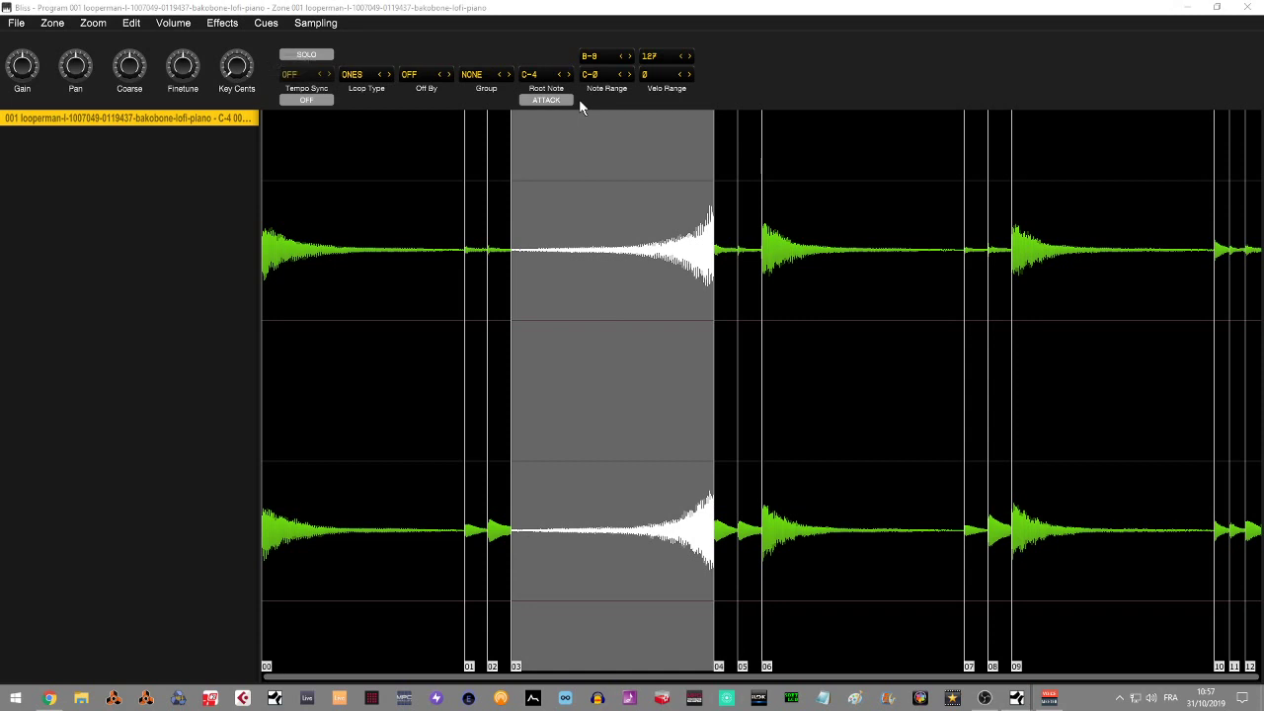
key("space")
Apply Reverse to slice 03 again to restore its original direction, and play it back.
left_click(222, 22)
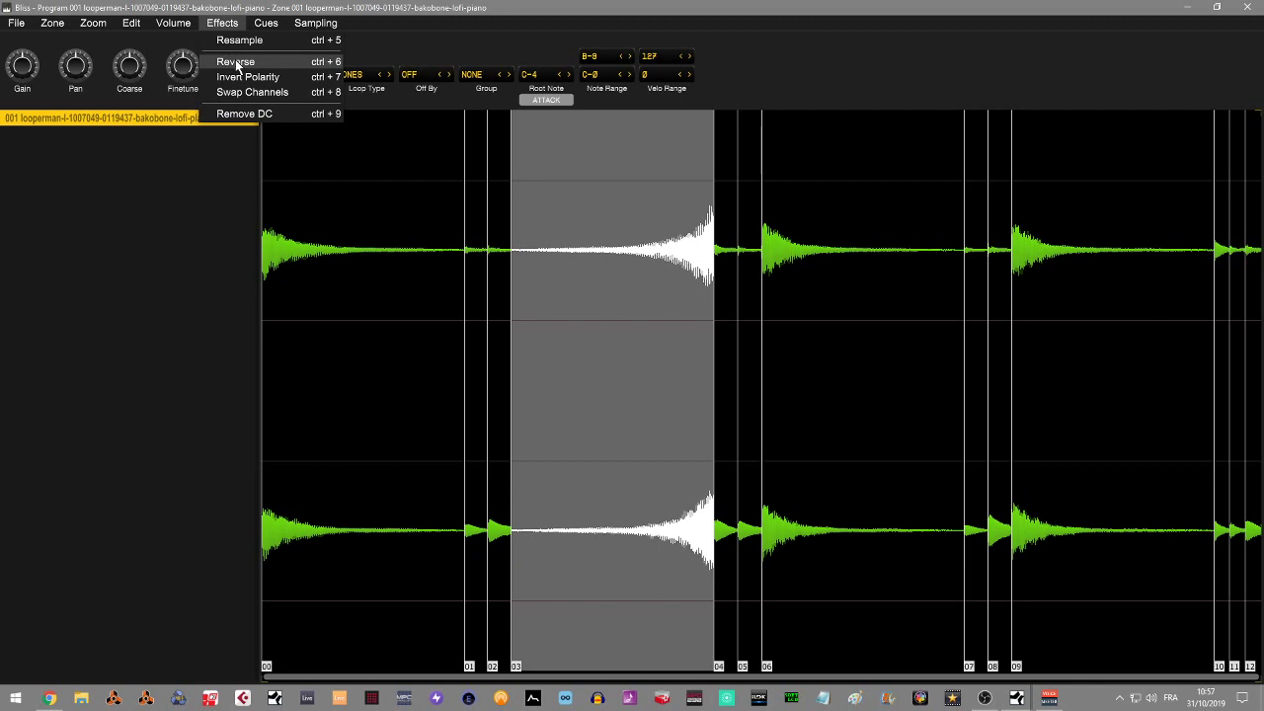
left_click(237, 62)
key("space")
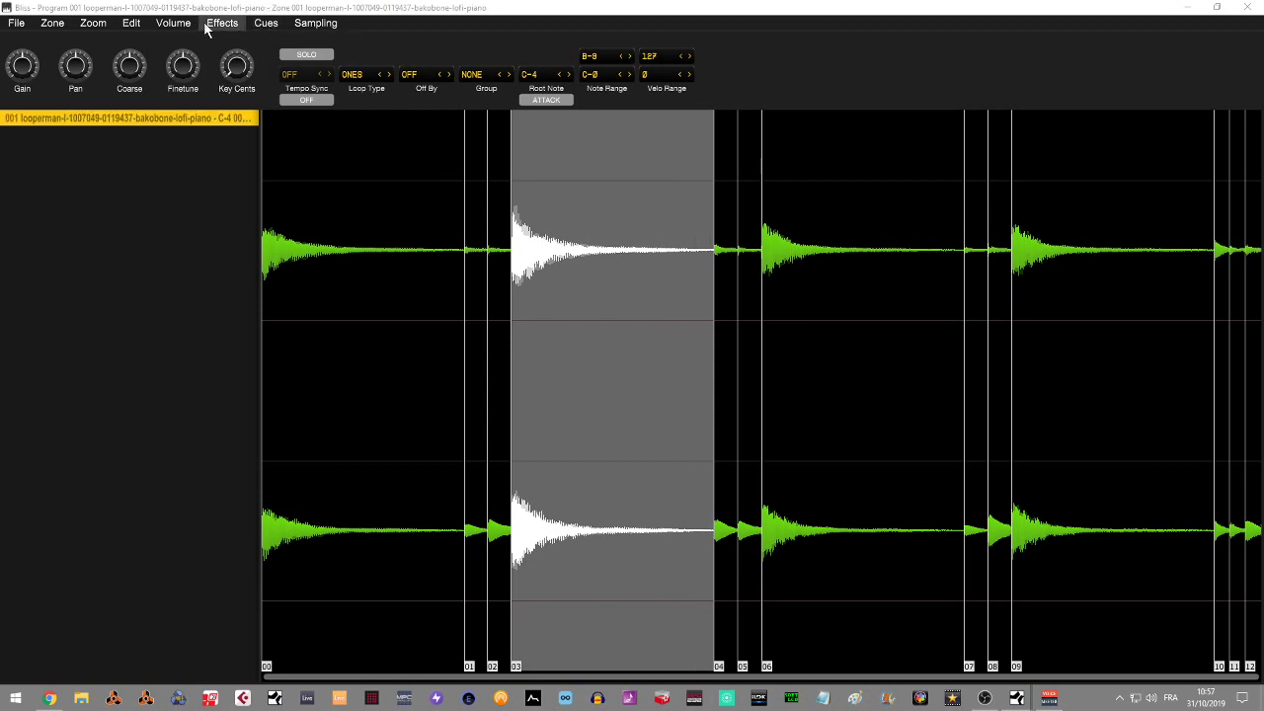
Destructively render the slices into separate zones, and browse zones 002 to 008 to view their waveforms.
left_click(265, 25)
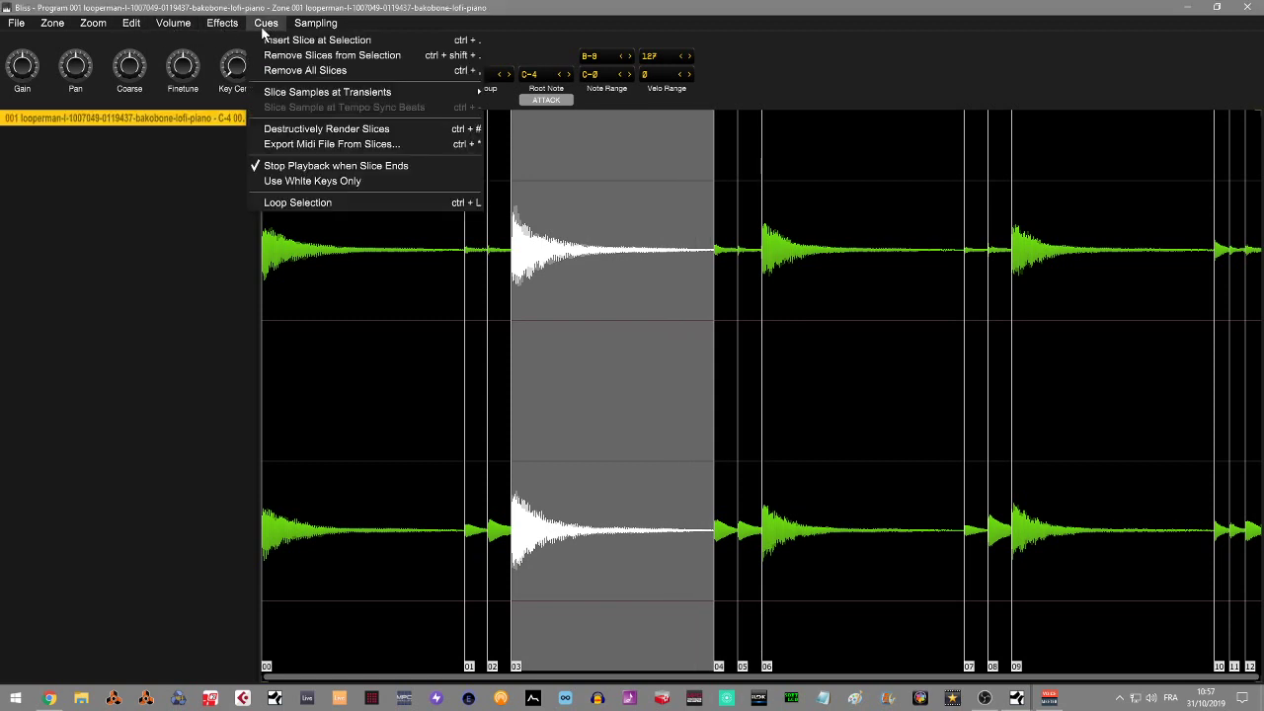
left_click(341, 129)
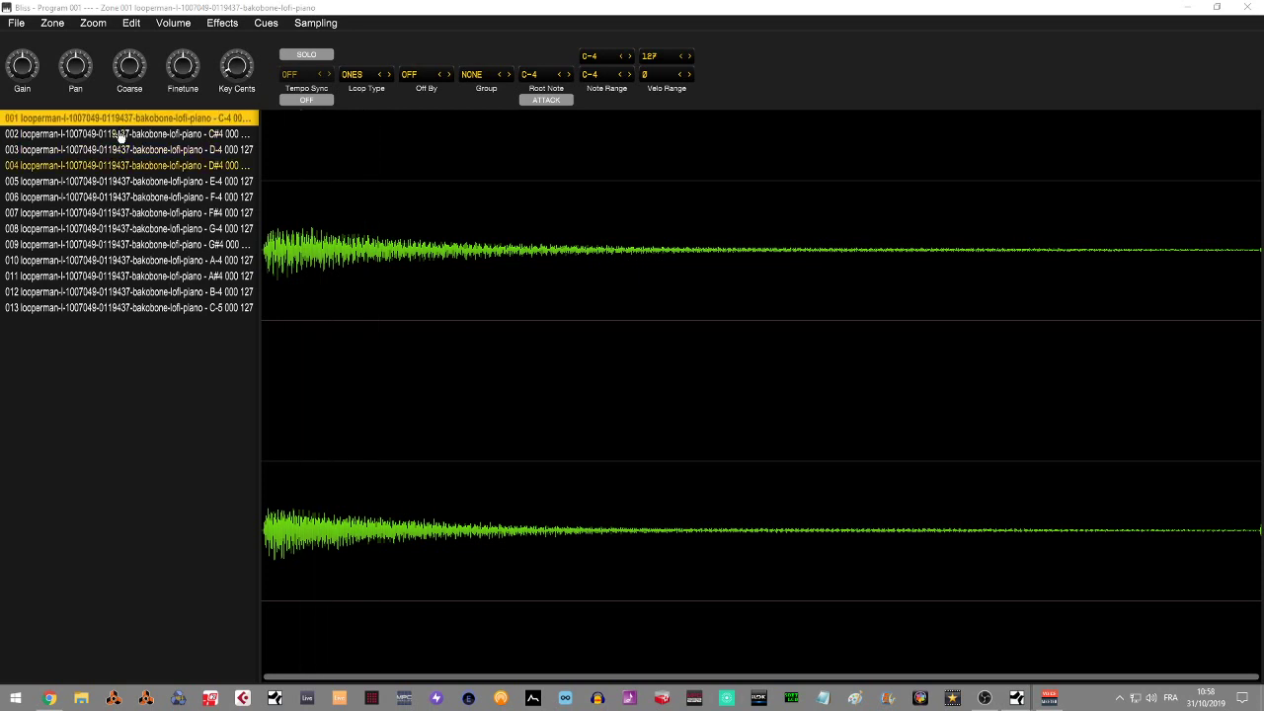
left_click(205, 135)
left_click(201, 151)
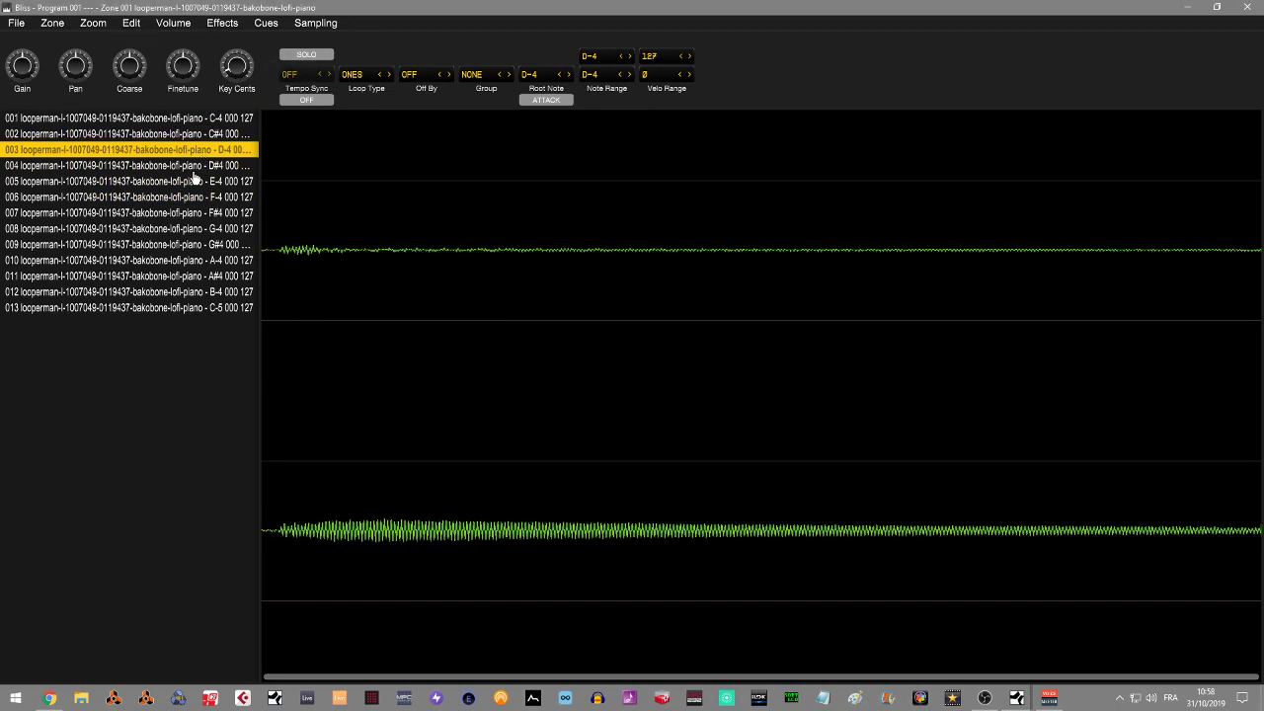
left_click(196, 168)
left_click(195, 182)
left_click(200, 198)
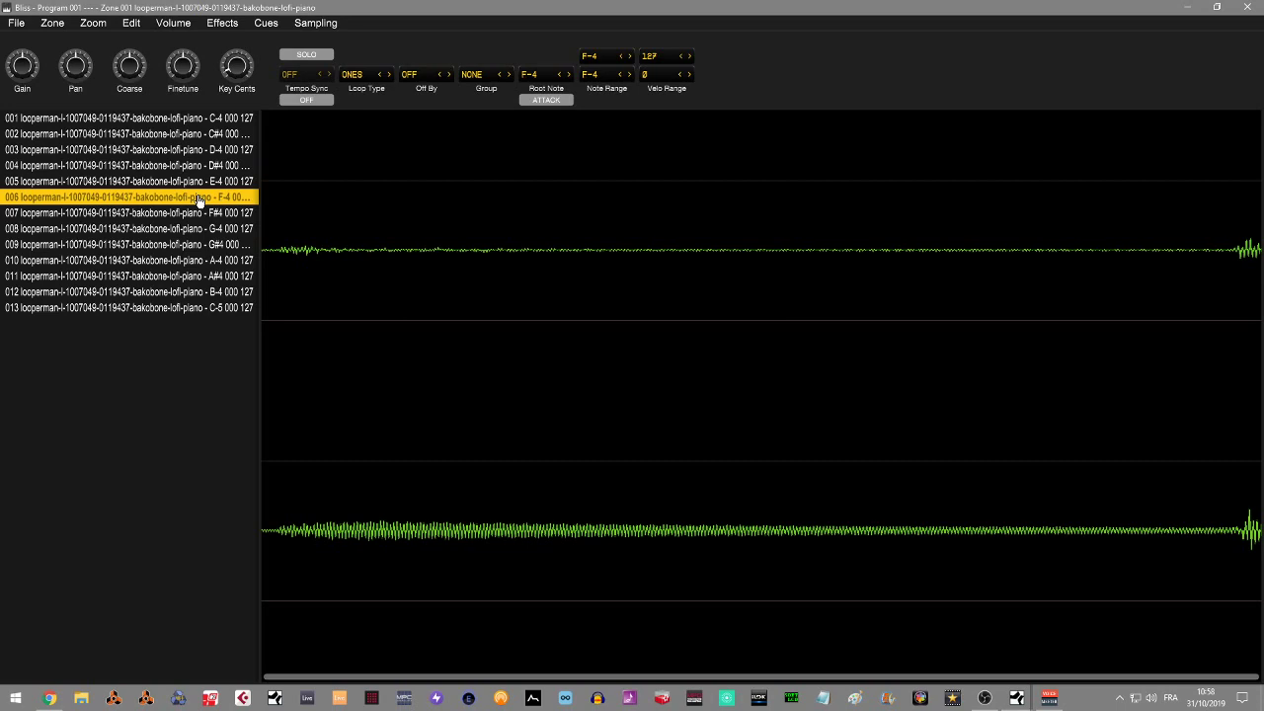
left_click(201, 213)
left_click(188, 231)
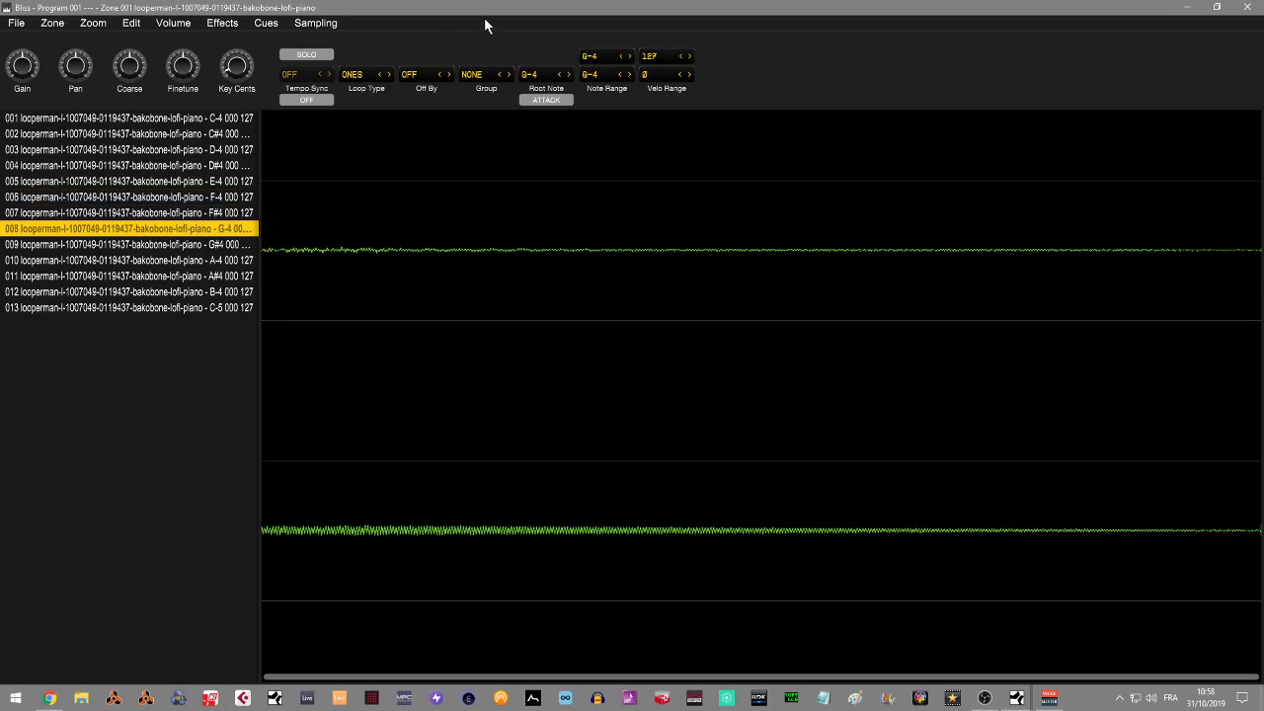
Close the sample editor and view the zone commands and the list of rendered zones in the main Bliss window.
left_click(1248, 8)
left_click_drag(753, 177, 692, 179)
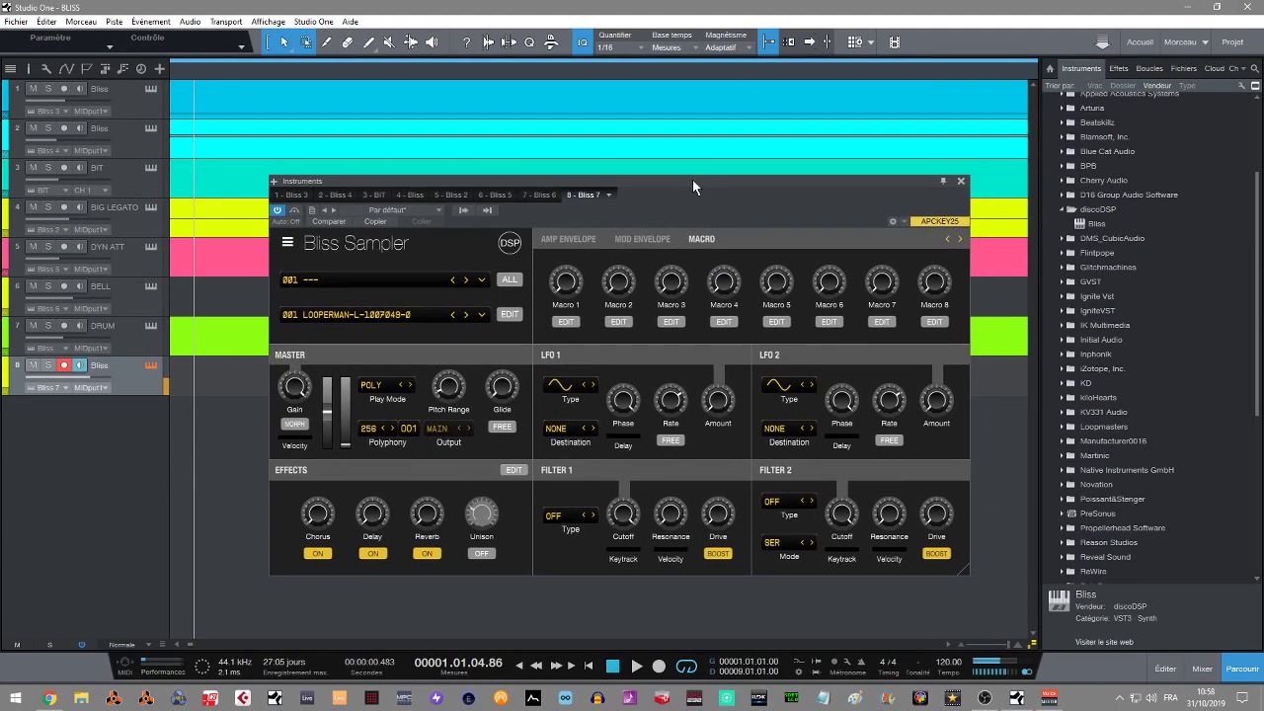
mouse_move(432, 385)
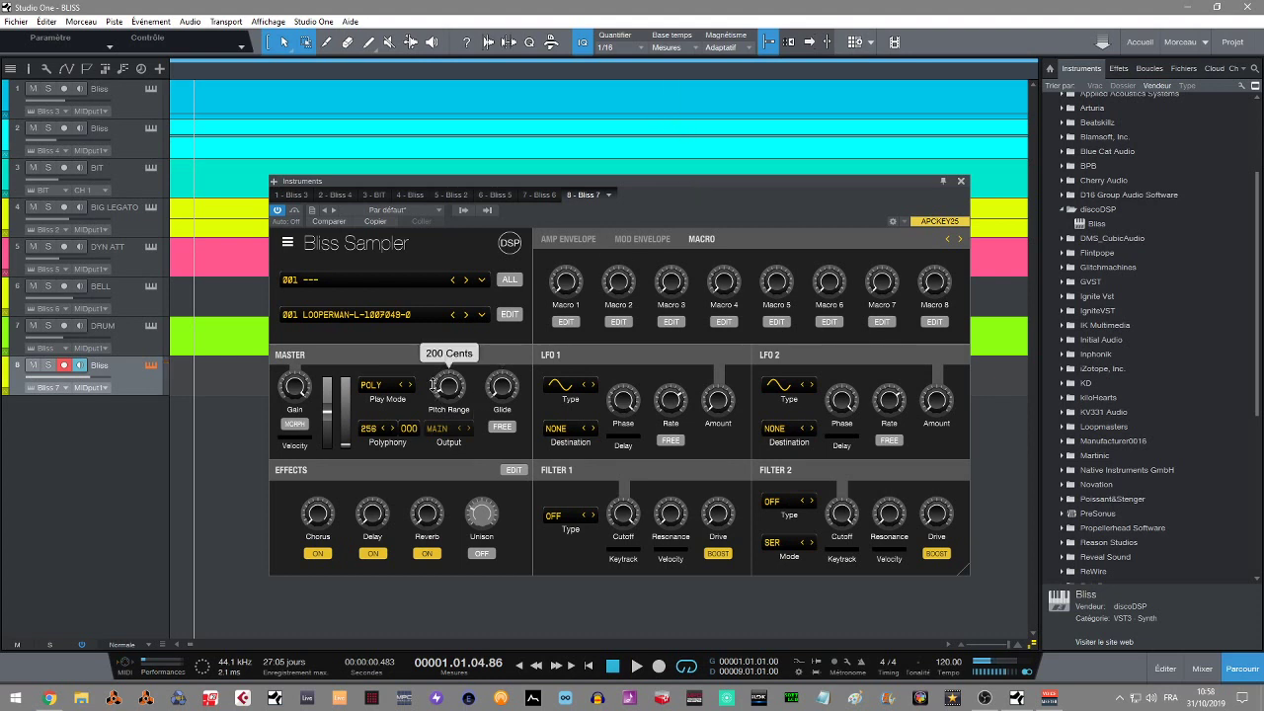
left_click(478, 315)
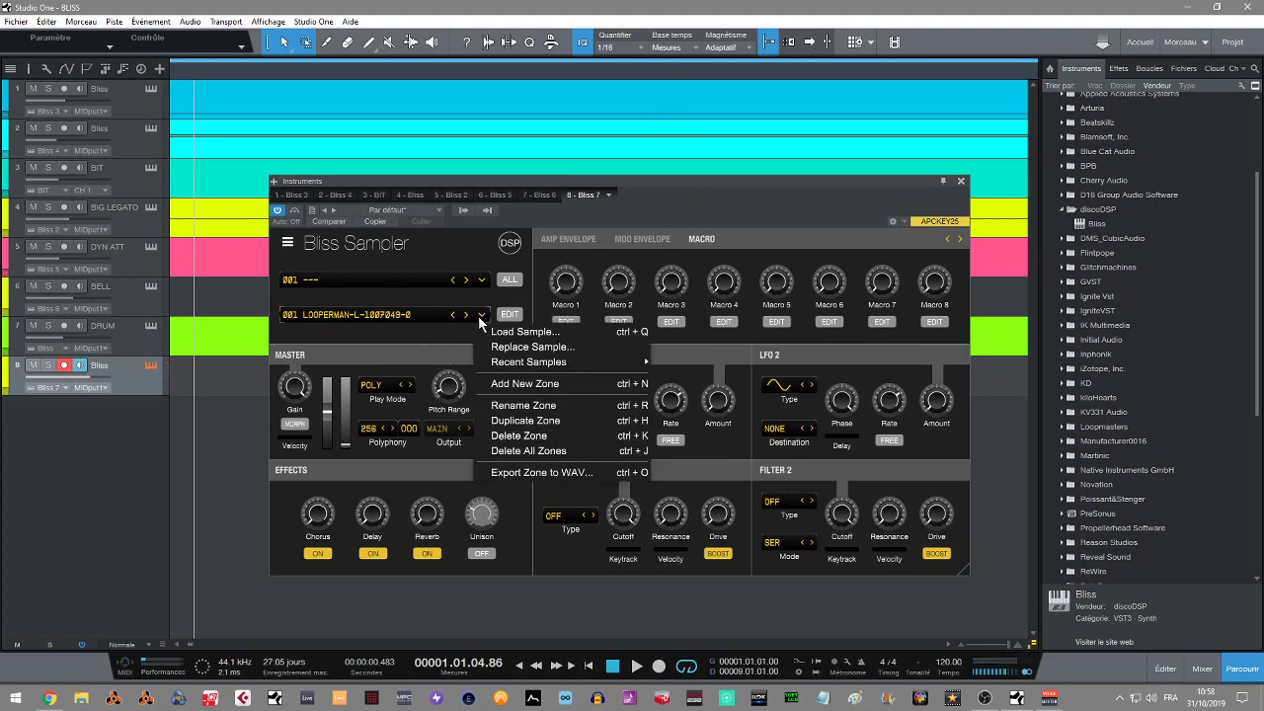
left_click(423, 315)
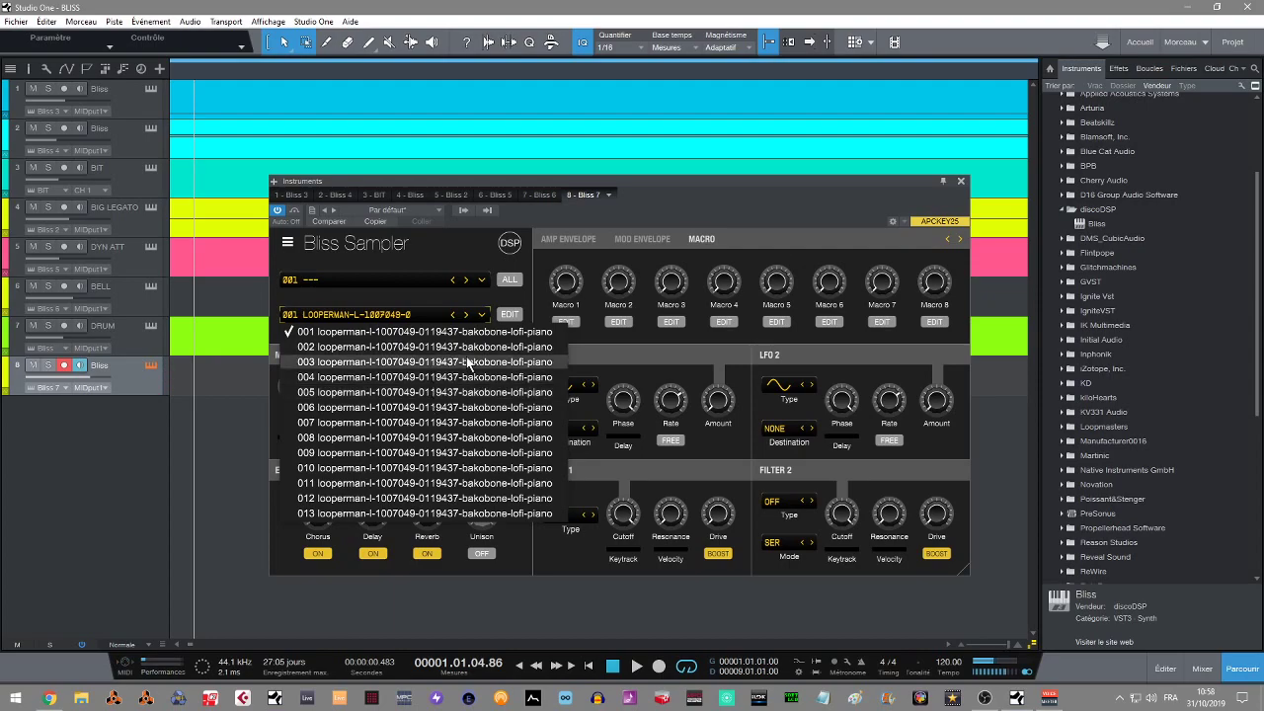
left_click(520, 299)
Reopen the zone editor as a smaller floating window and arrange it side by side with the main Bliss window.
left_click(509, 315)
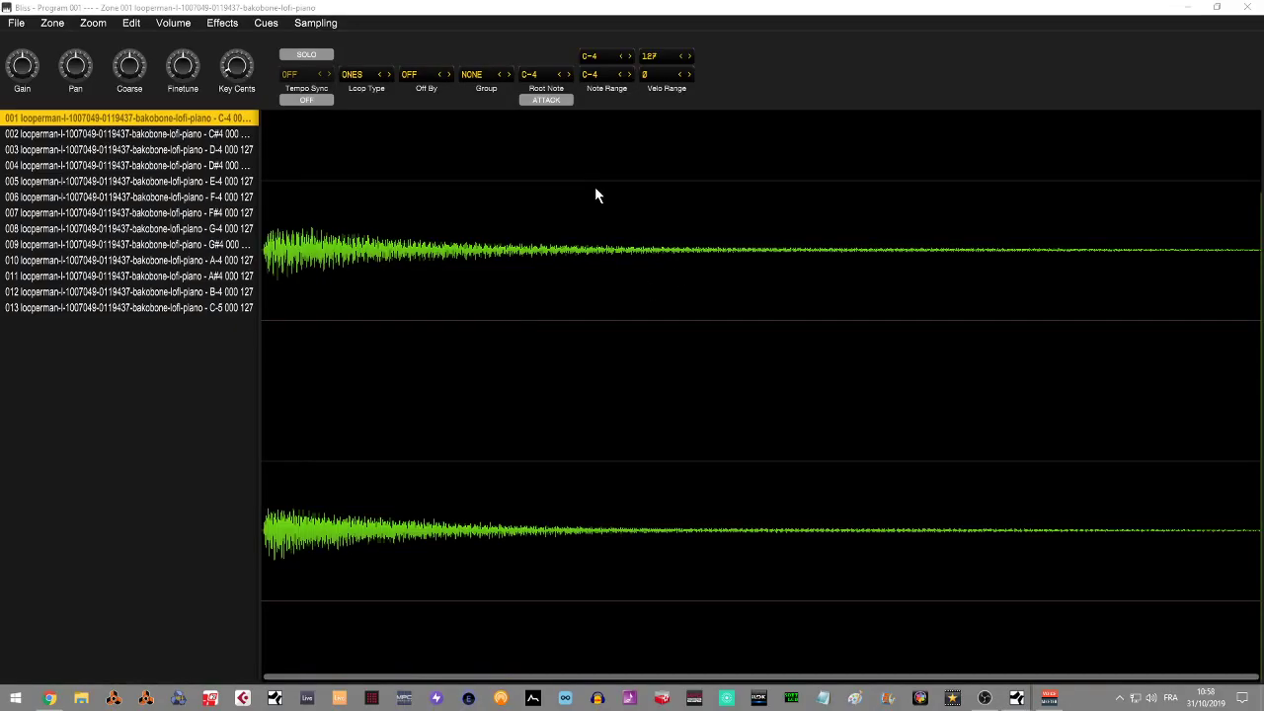
left_click(1216, 7)
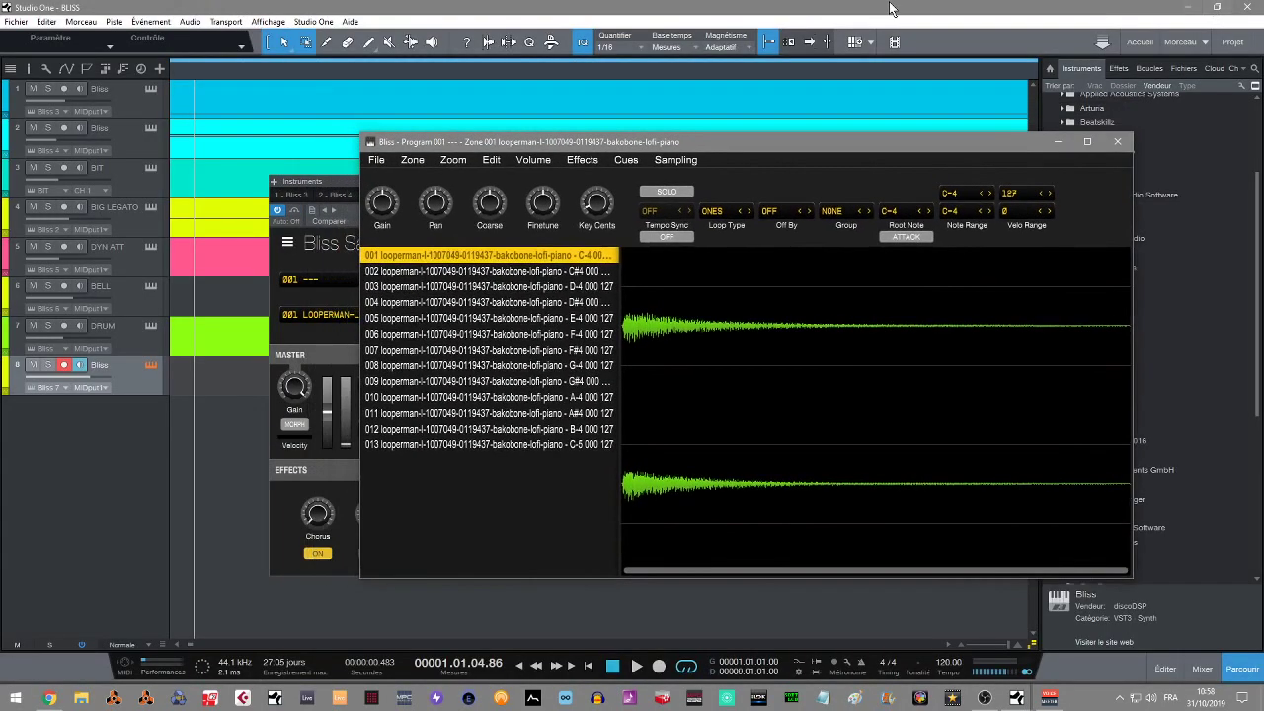
left_click_drag(361, 134, 678, 231)
left_click_drag(698, 180, 492, 146)
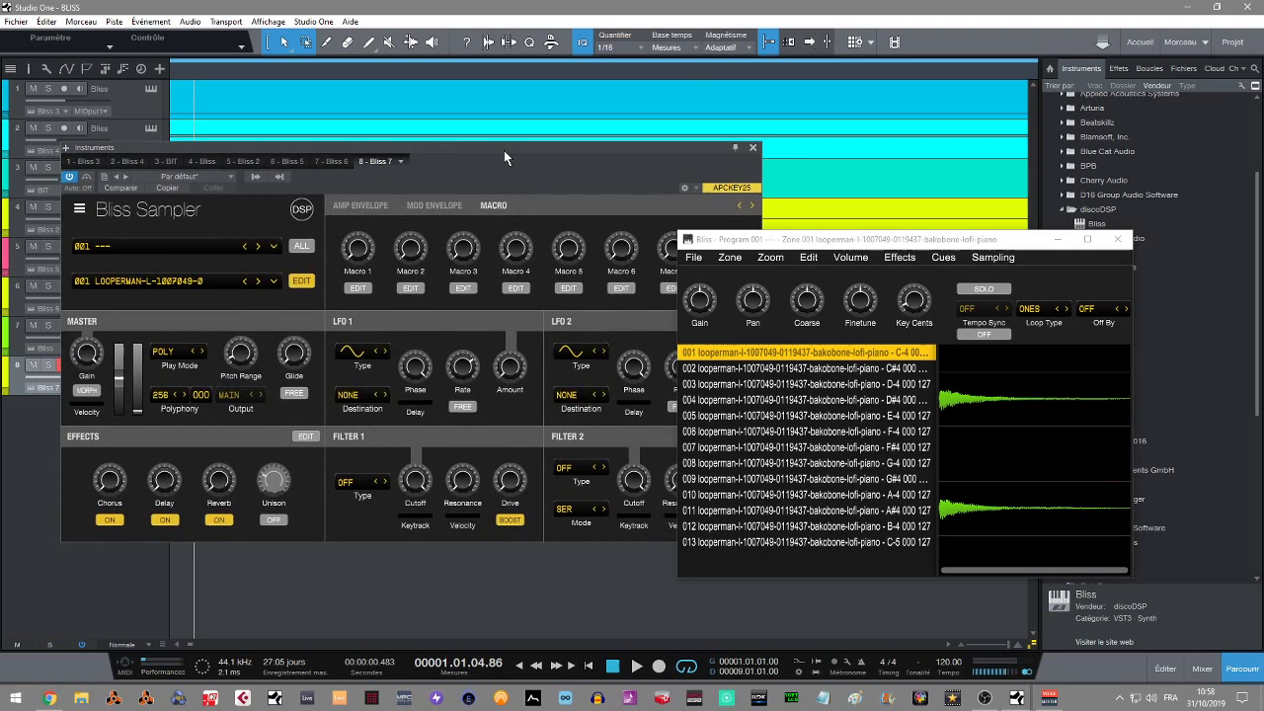
left_click_drag(849, 239, 935, 209)
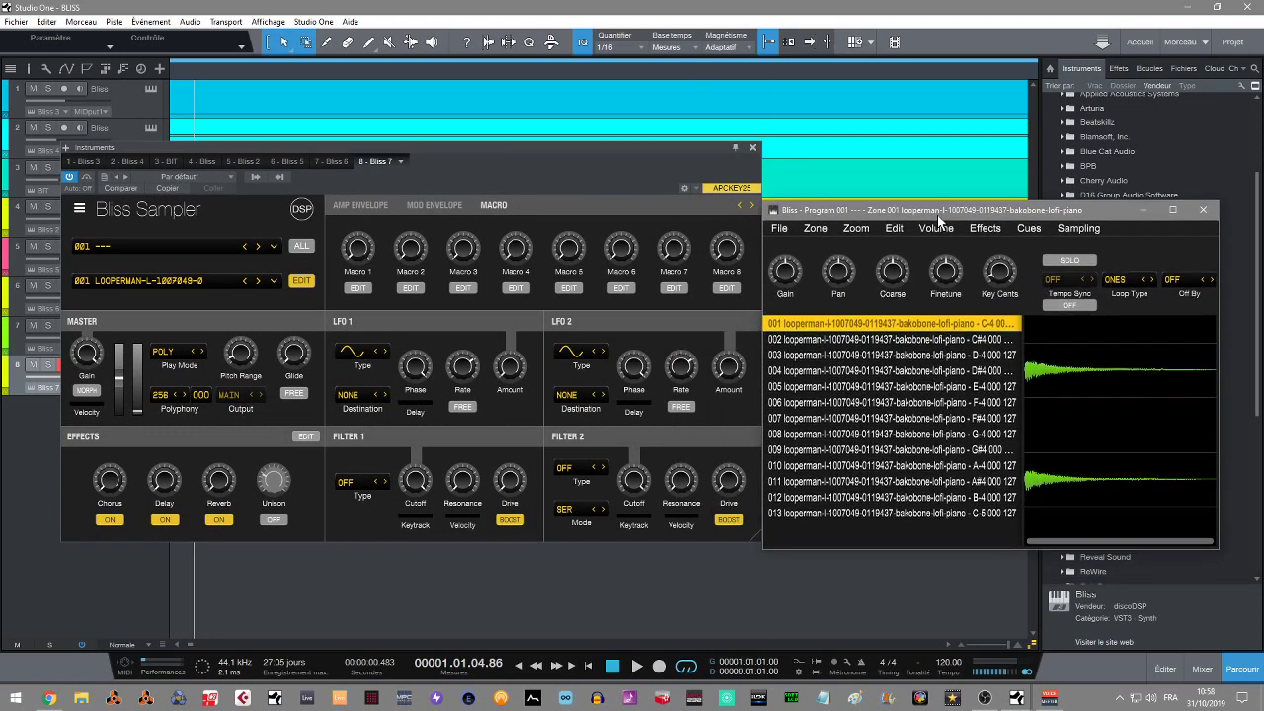
Activate the sampler's additional outputs Out A, Out B, Out C and Out D, and show their channels in the mixer.
left_click(255, 177)
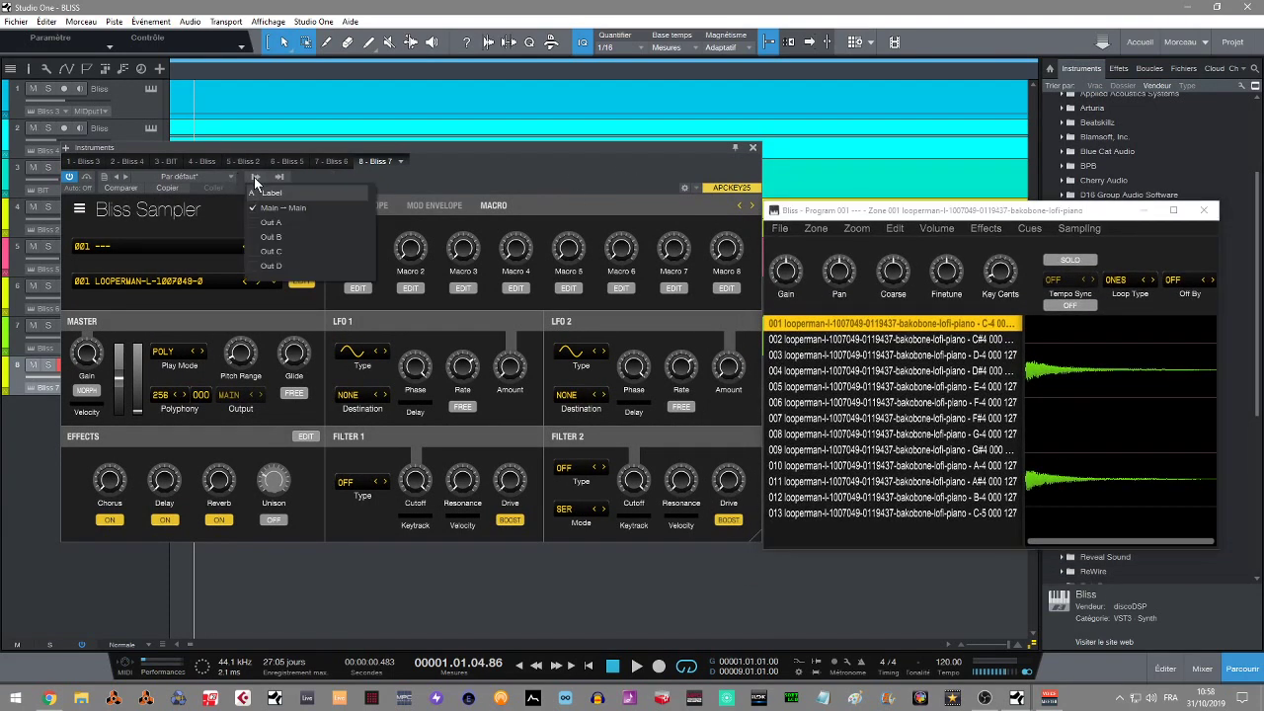
left_click(250, 253)
left_click(252, 268)
left_click(1200, 674)
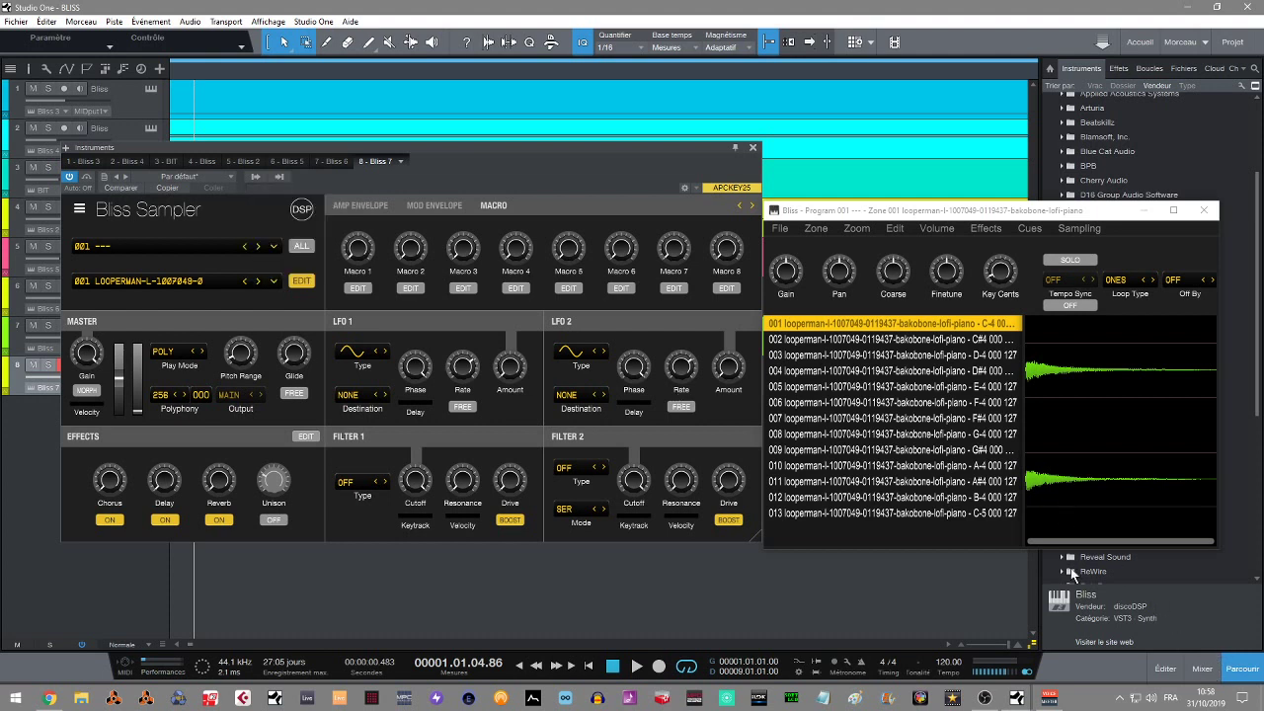
left_click(1202, 668)
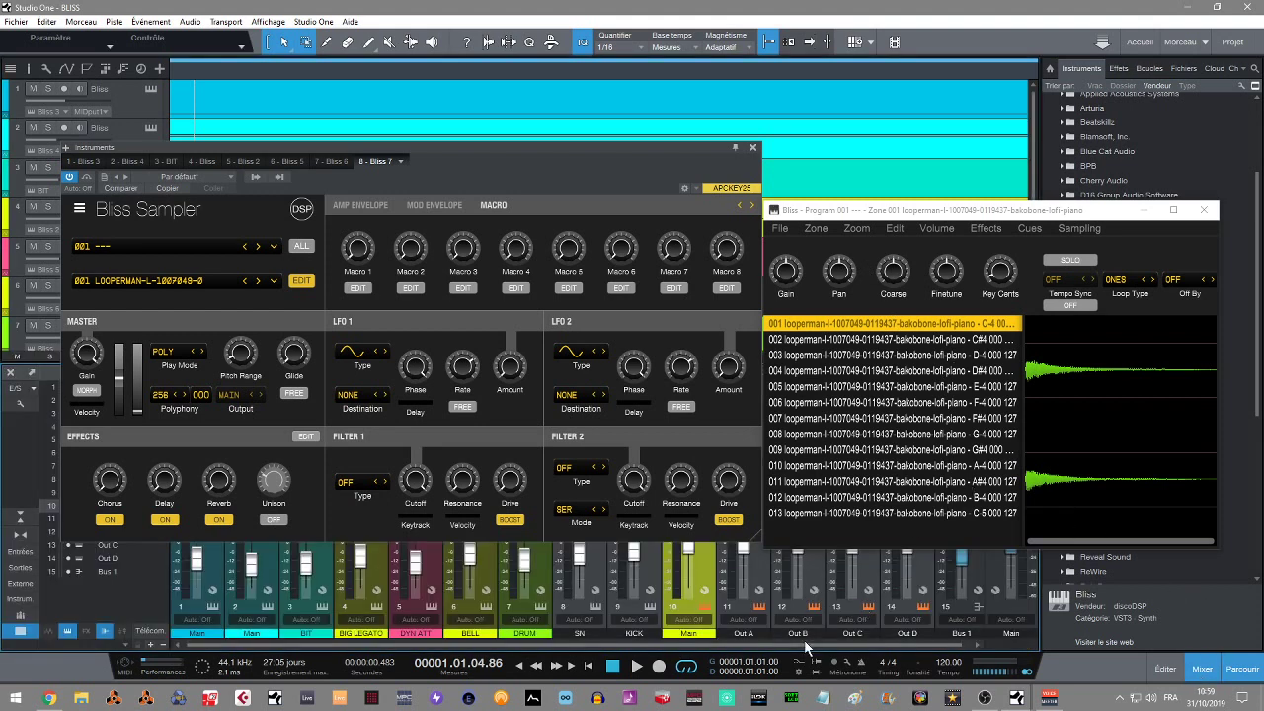
left_click_drag(805, 642, 841, 647)
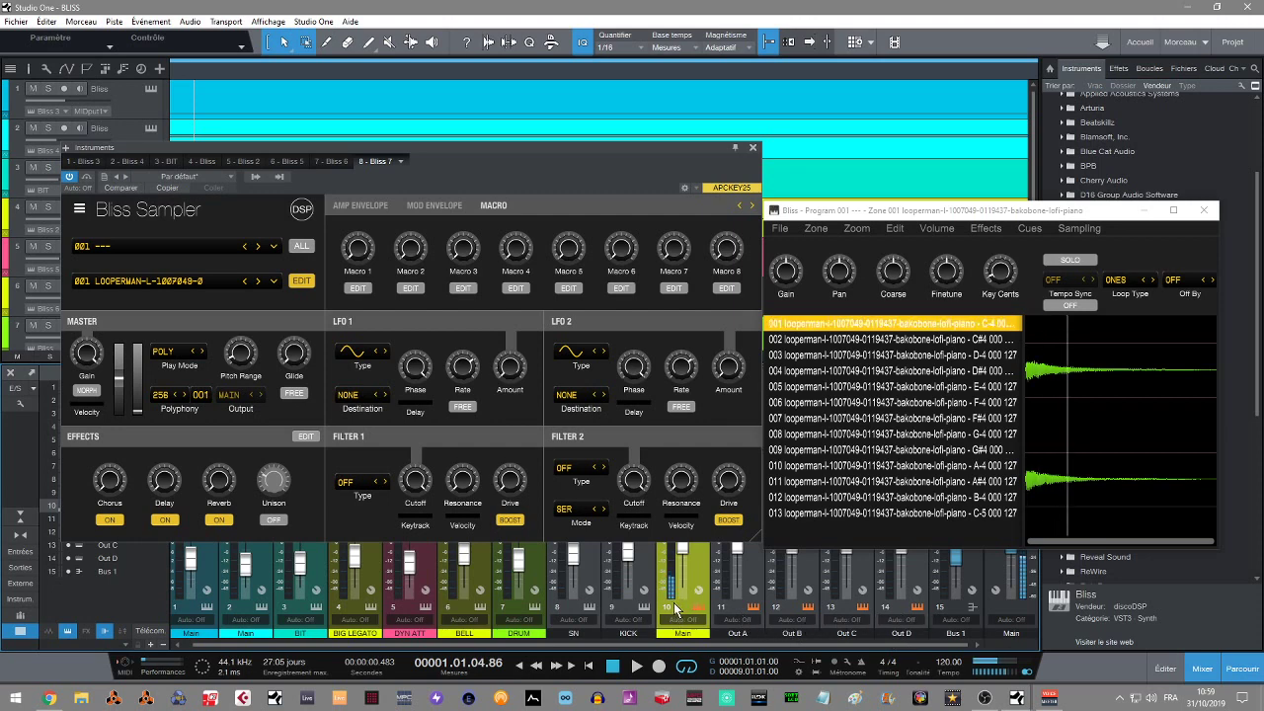
Move both Bliss windows up to uncover the mixer faders, and route zone 002 of the lofi piano to Out A.
left_click_drag(688, 148, 662, 38)
left_click_drag(1043, 213, 1017, 47)
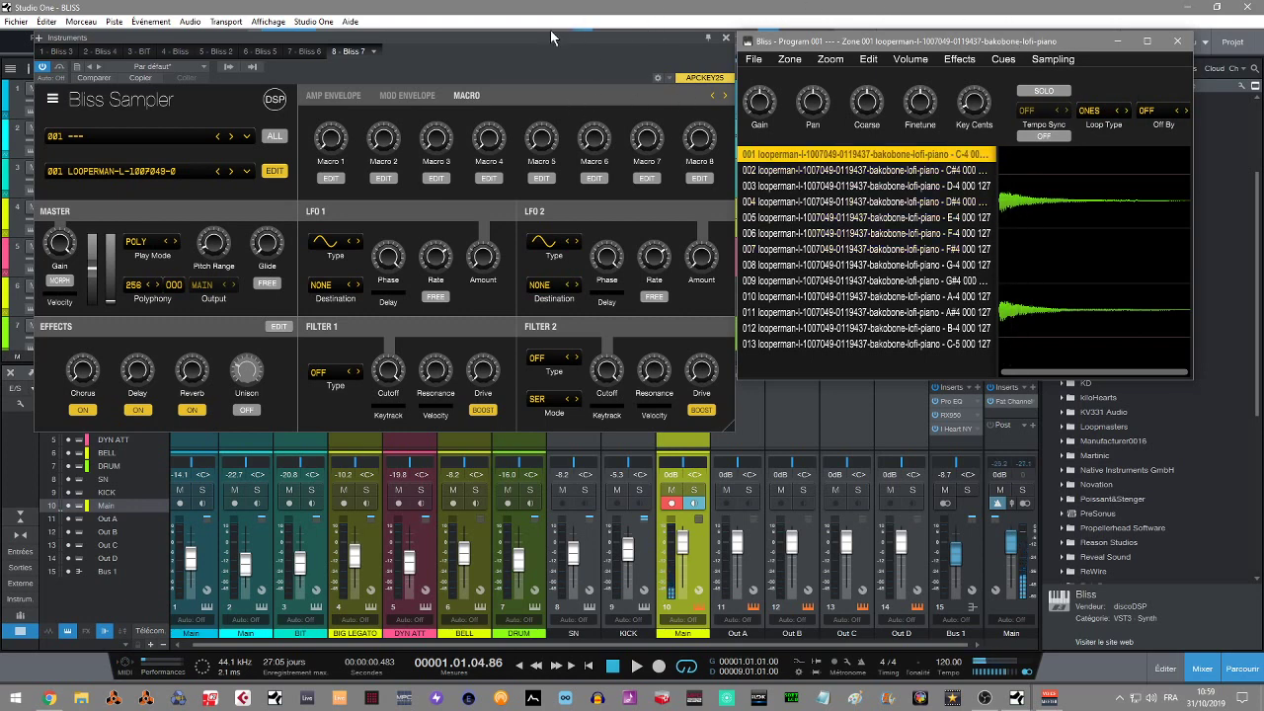
left_click(247, 172)
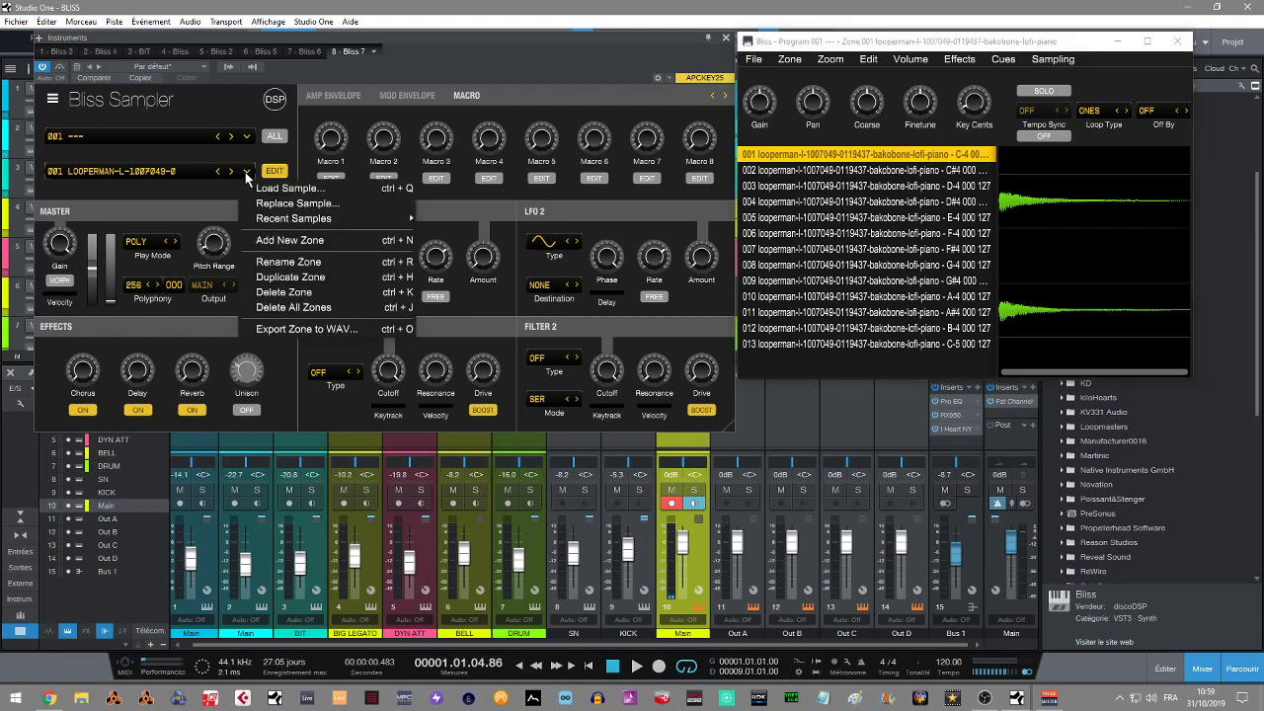
left_click(198, 170)
left_click(198, 170)
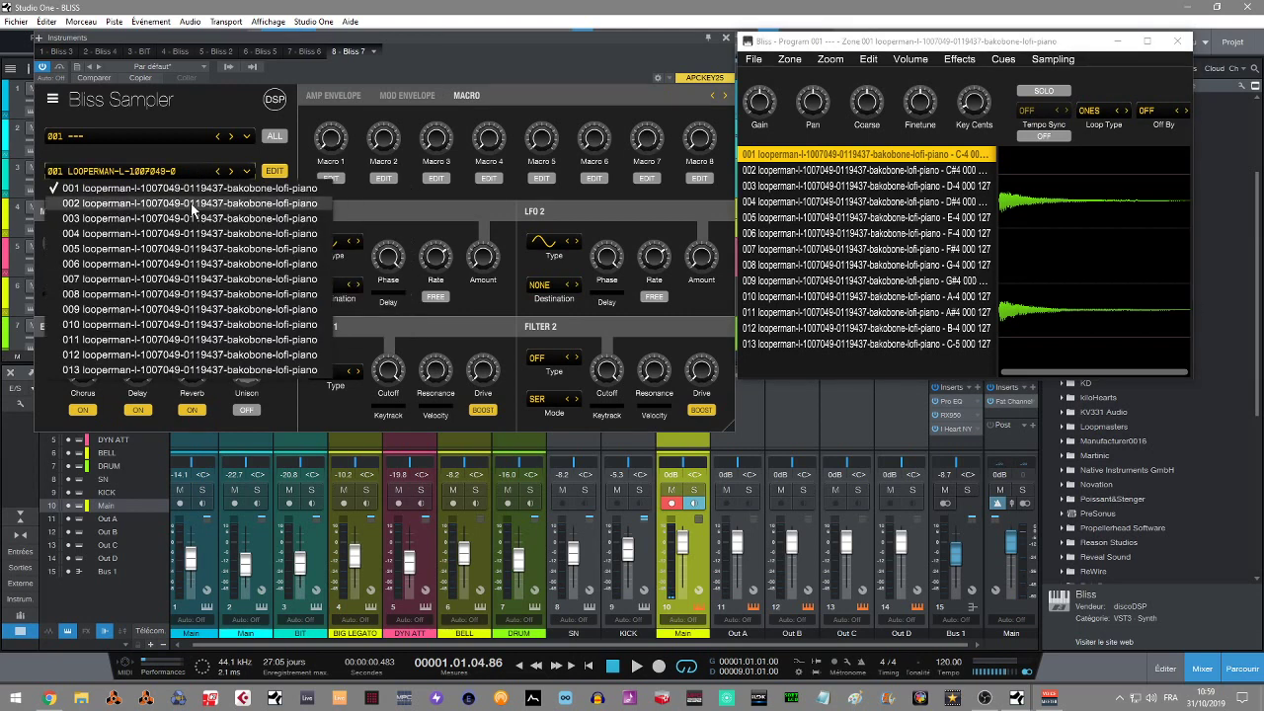
left_click(191, 203)
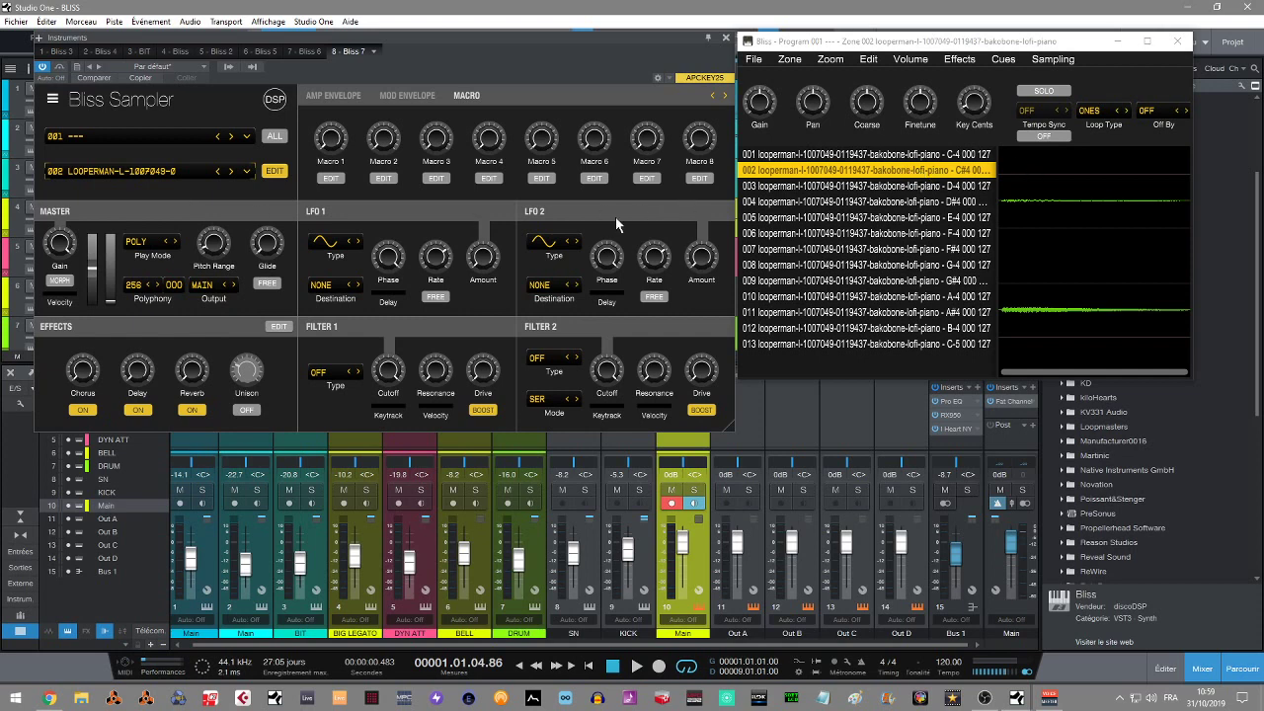
left_click(204, 286)
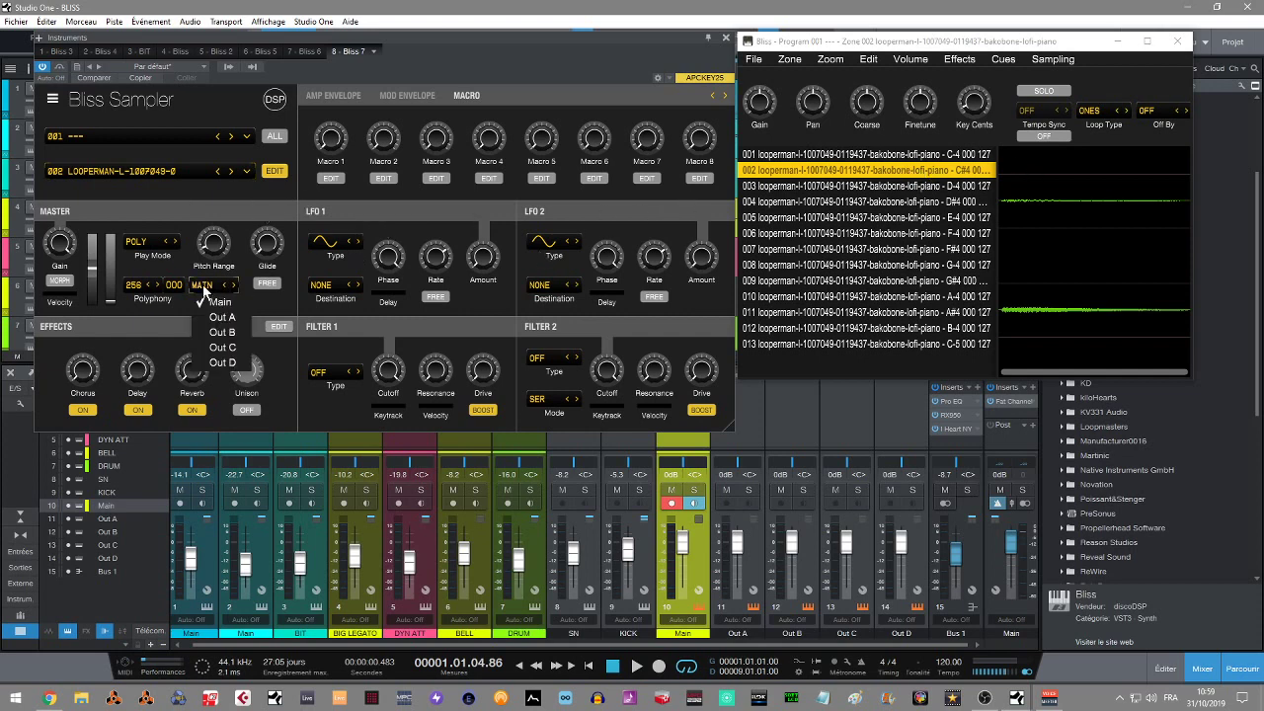
left_click(207, 320)
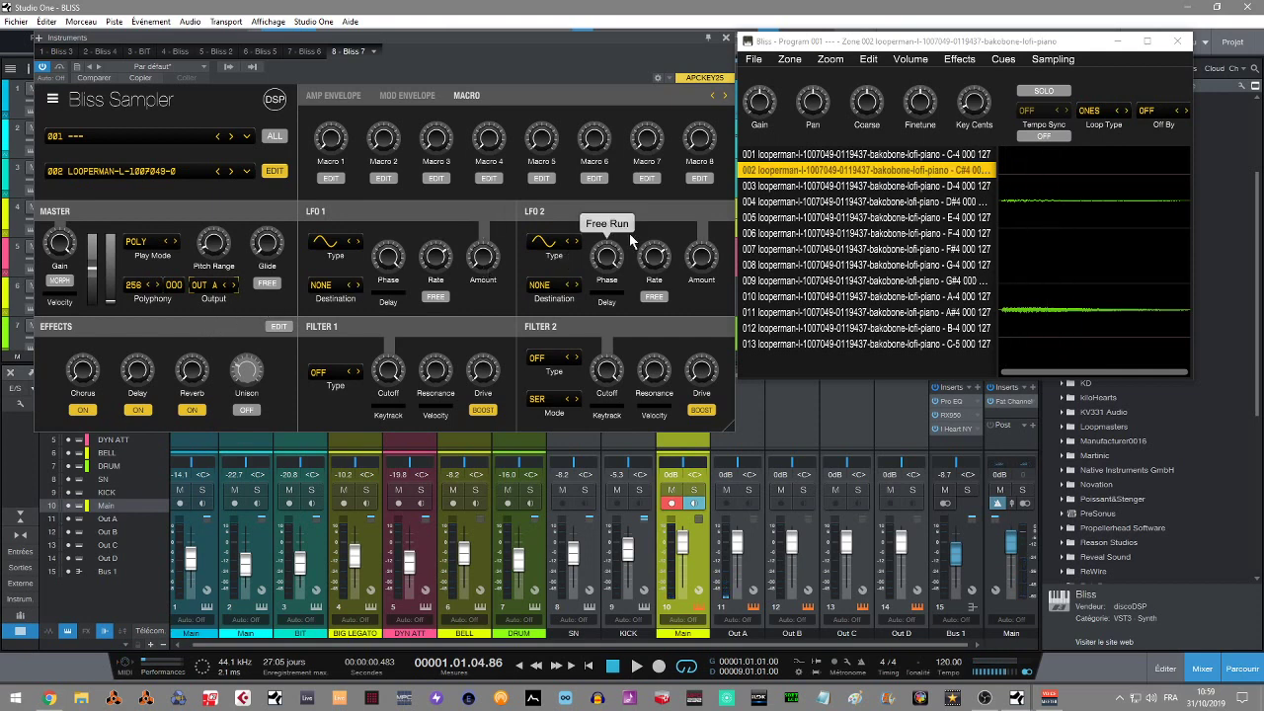
Show the amp envelope parameters, and route zone 004 of the lofi piano to Out B.
left_click(359, 95)
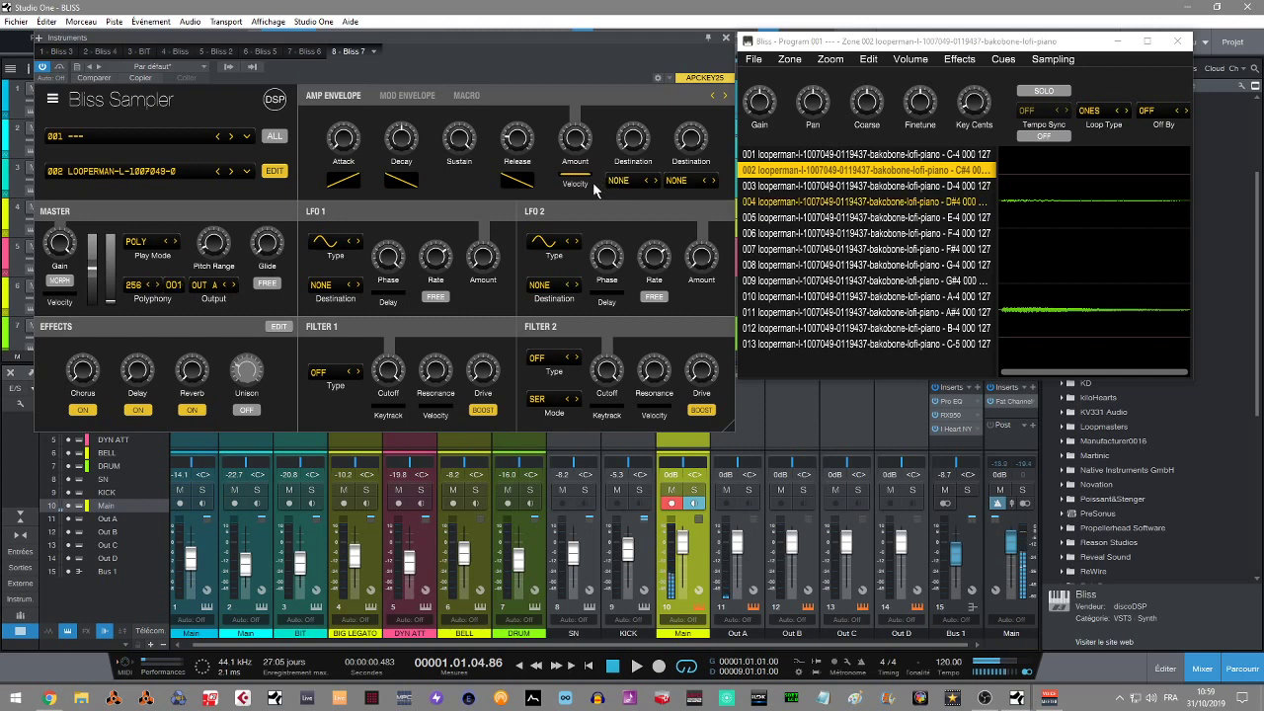
mouse_move(378, 190)
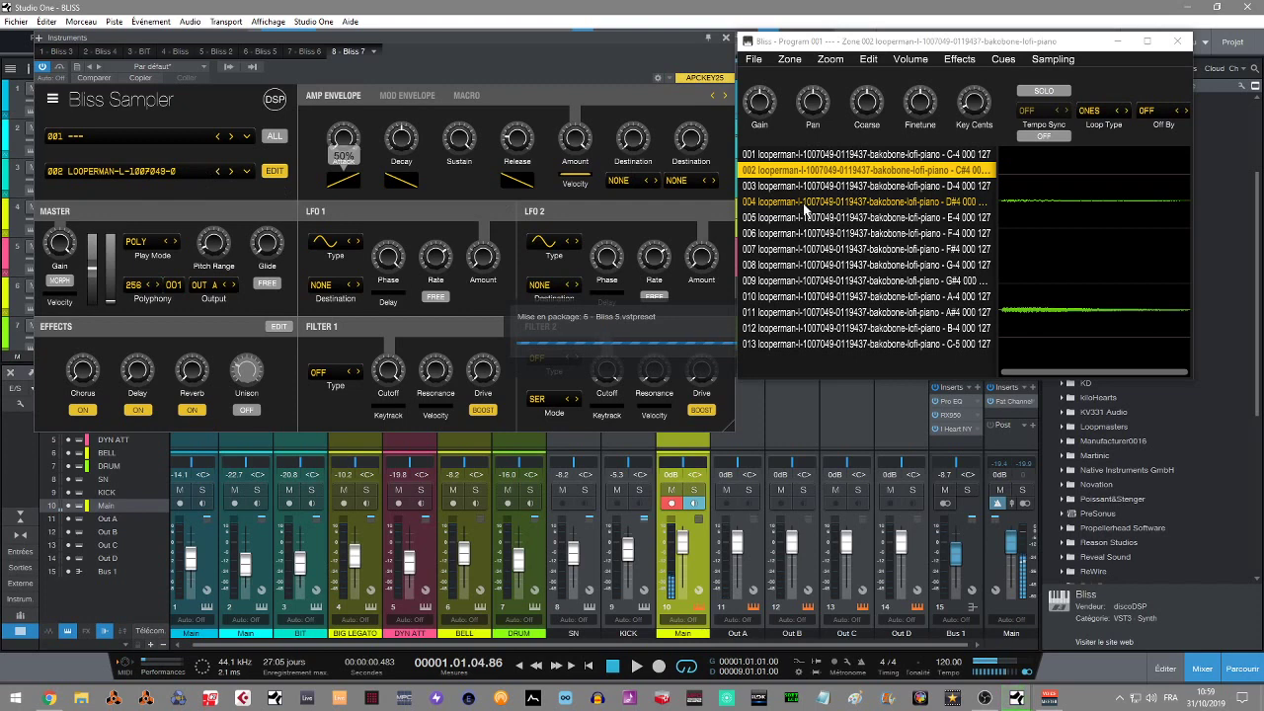
left_click(761, 204)
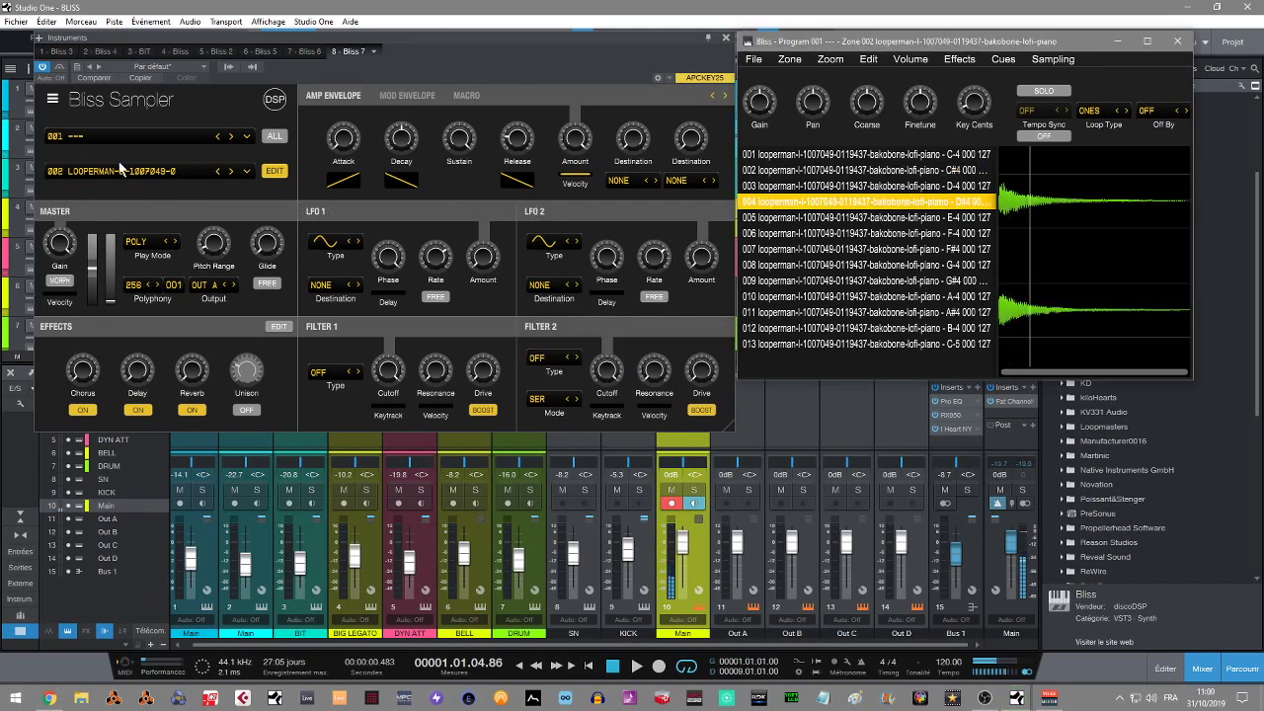
left_click(147, 172)
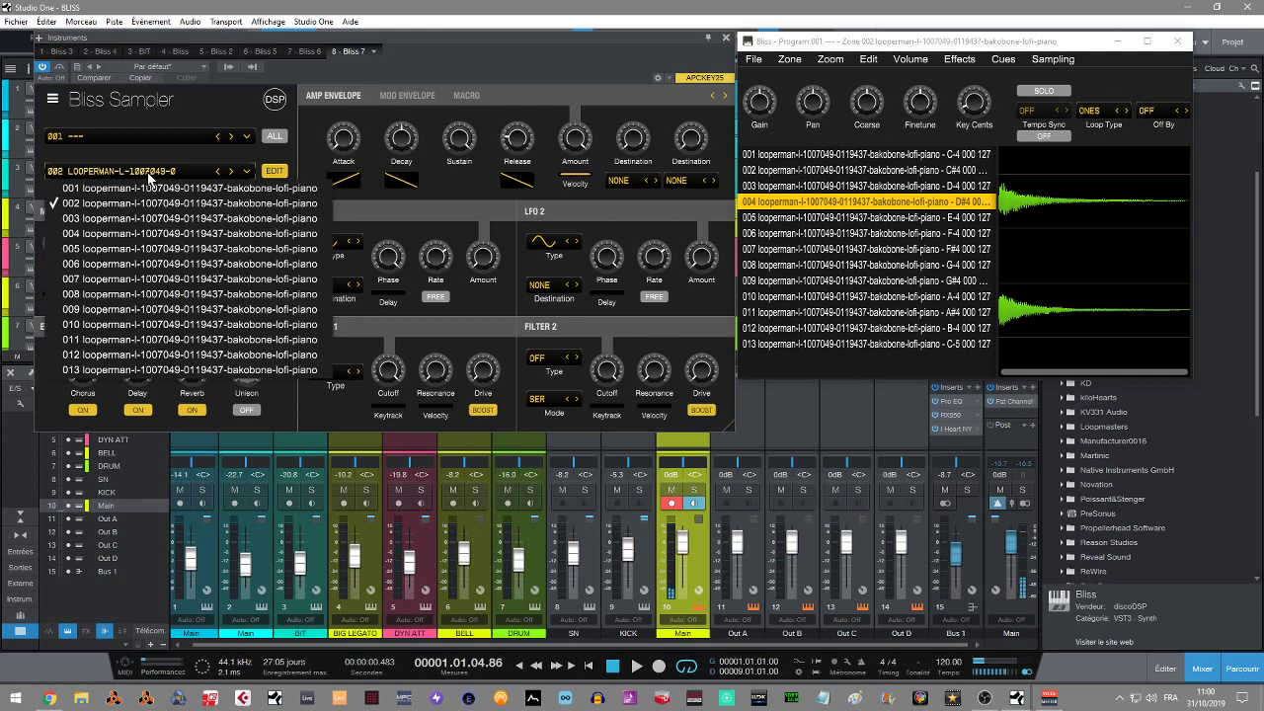
left_click(146, 235)
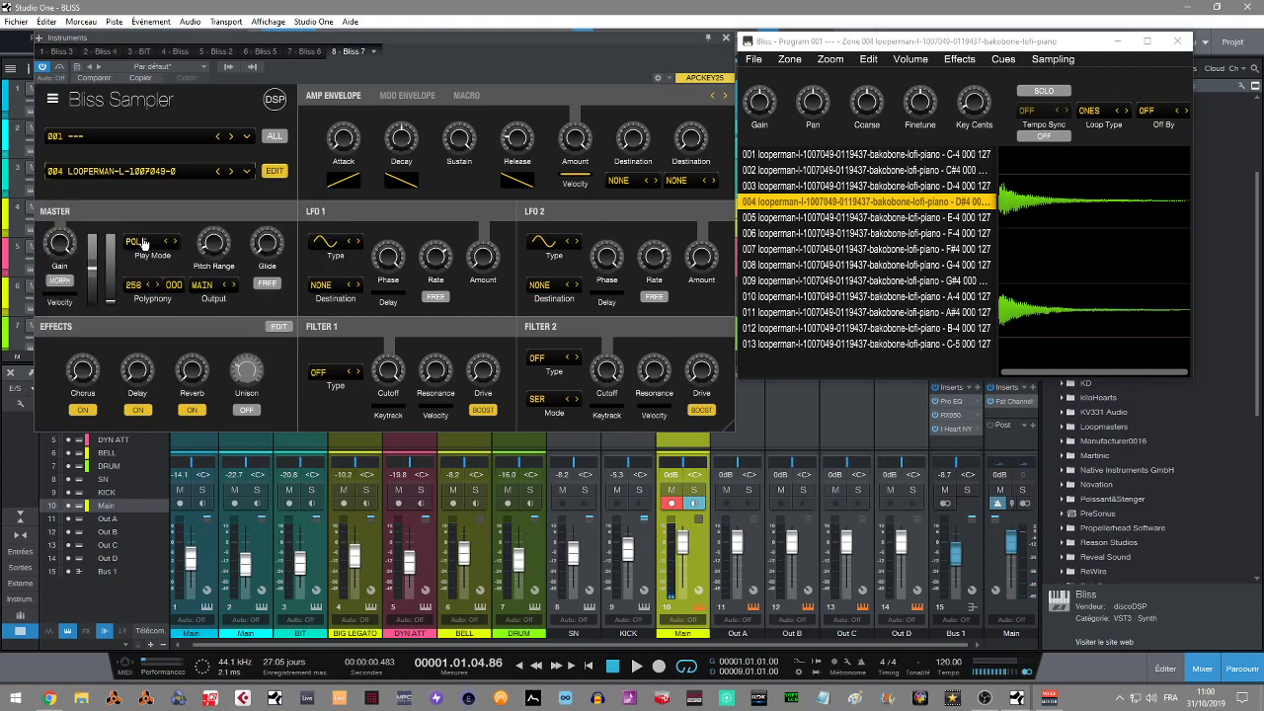
left_click(207, 286)
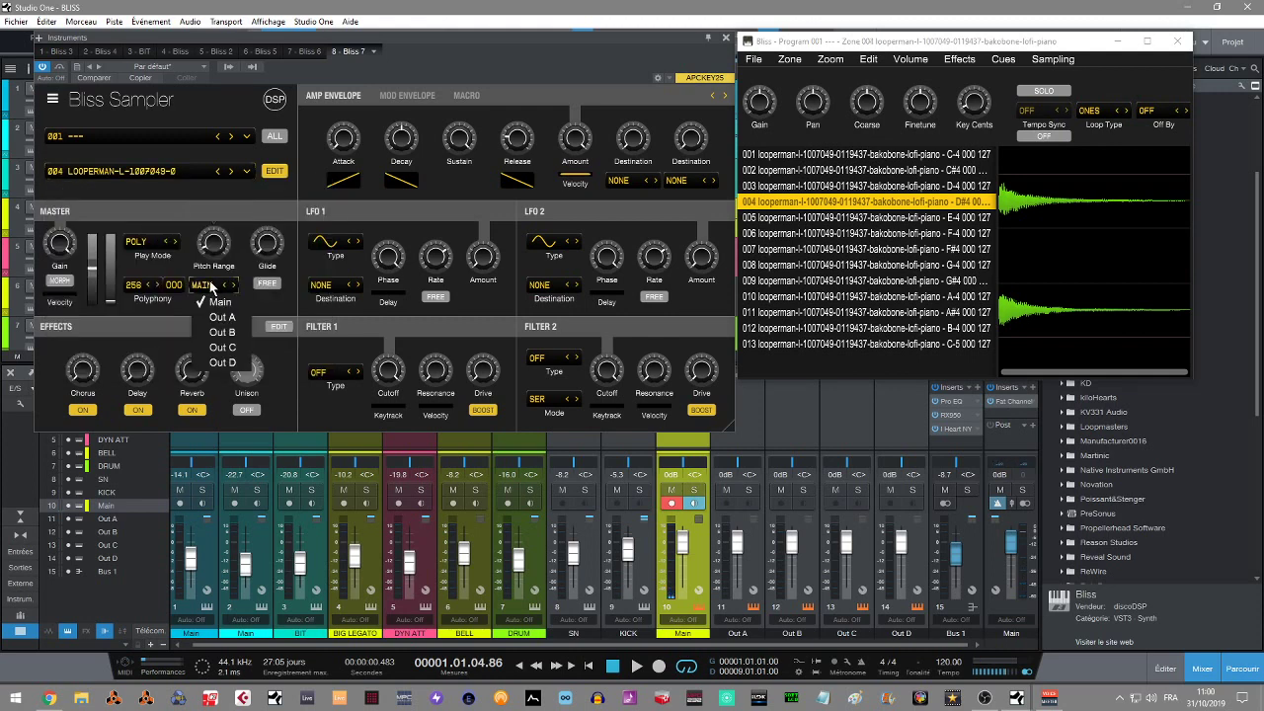
left_click(233, 334)
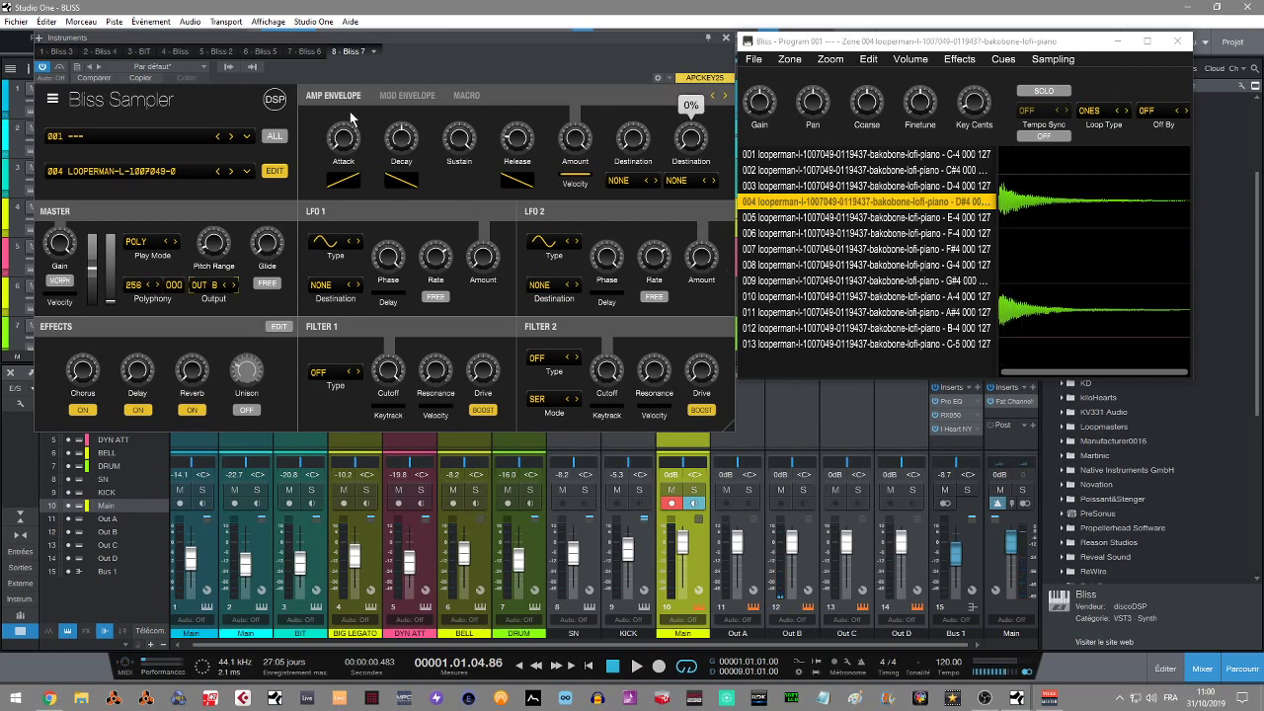
Reset the current Bliss program to clear all its zones.
left_click(251, 170)
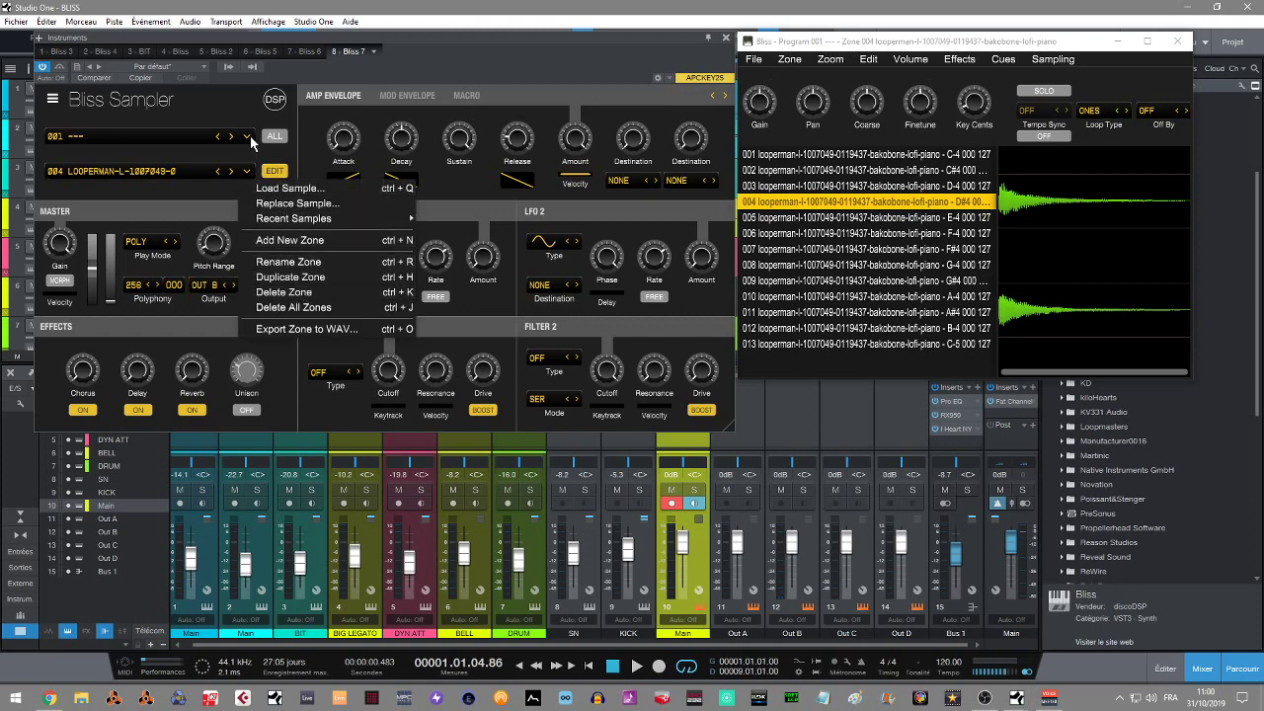
left_click(250, 135)
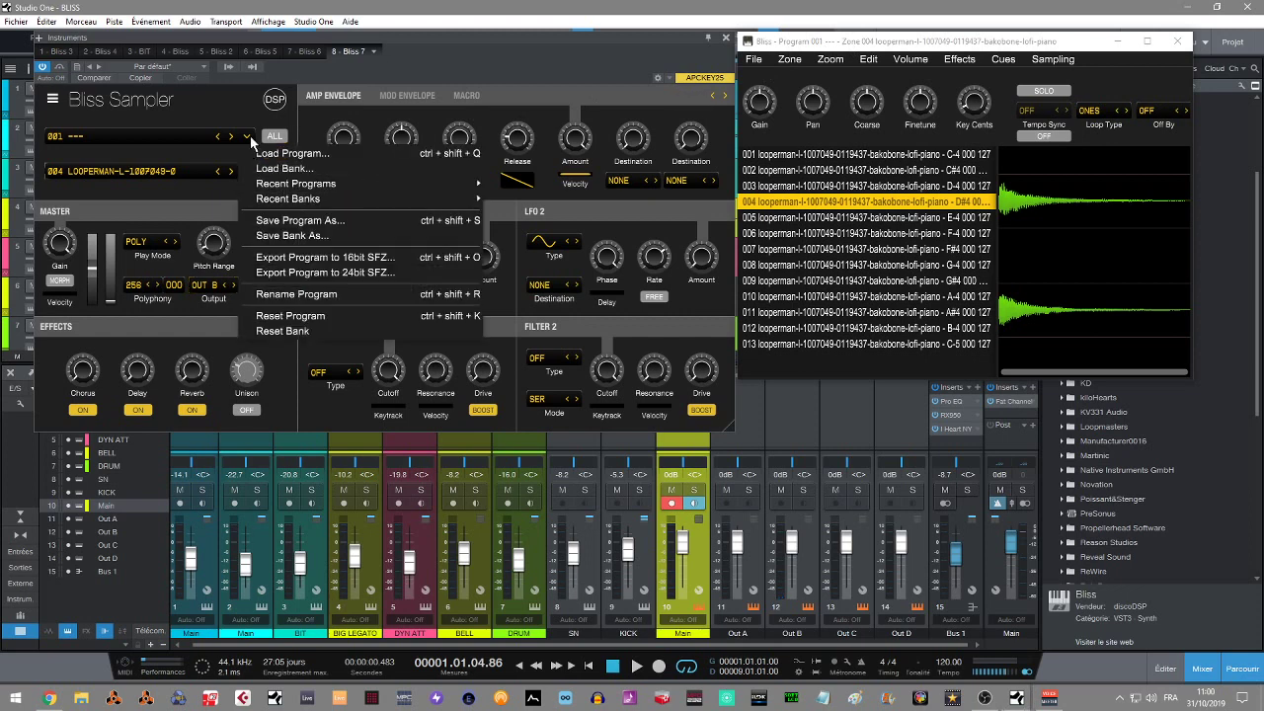
left_click(290, 316)
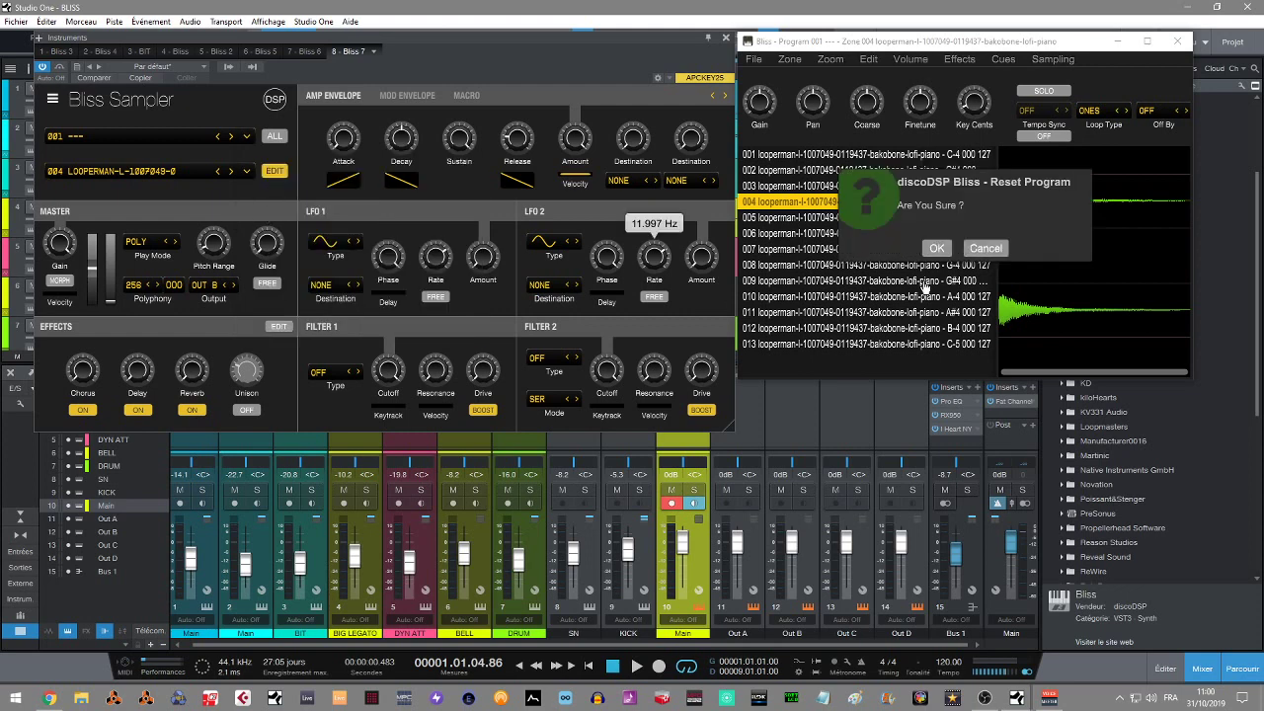
left_click(933, 247)
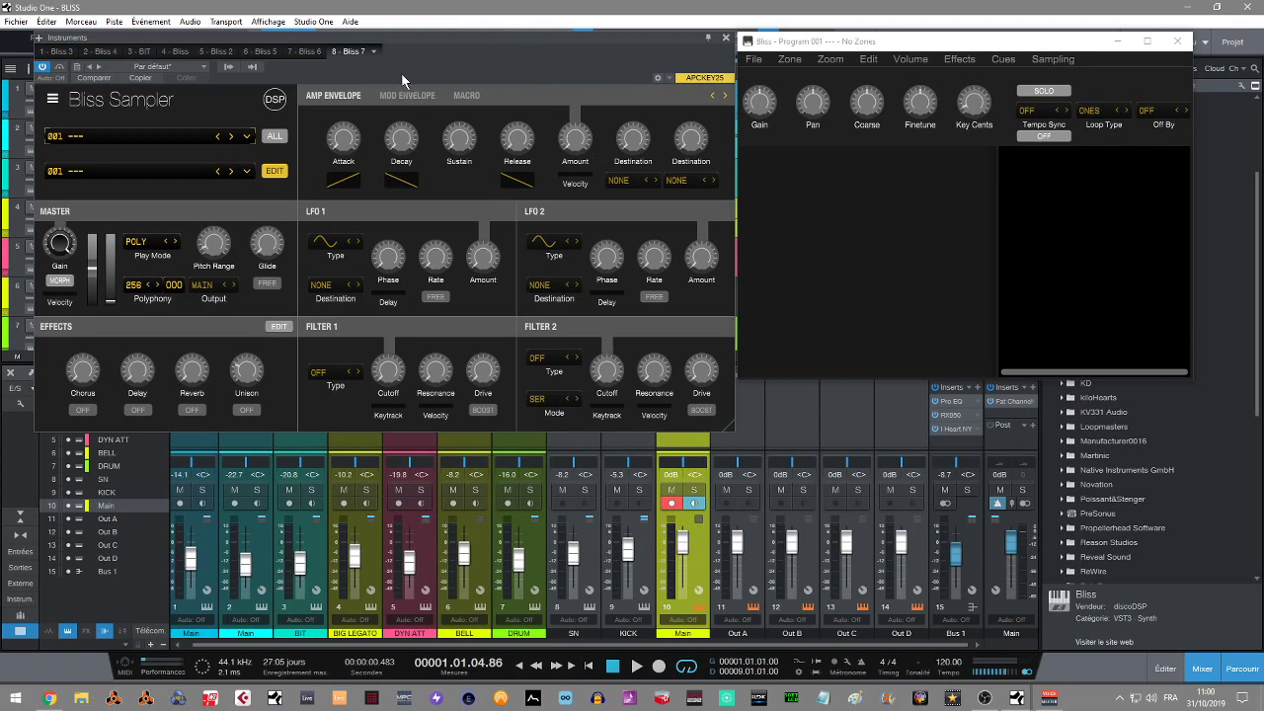
Load the Xpand!2_x64.dll plugin from the AIR Music folder into Bliss for sampling.
left_click_drag(1086, 45, 976, 63)
left_click(942, 78)
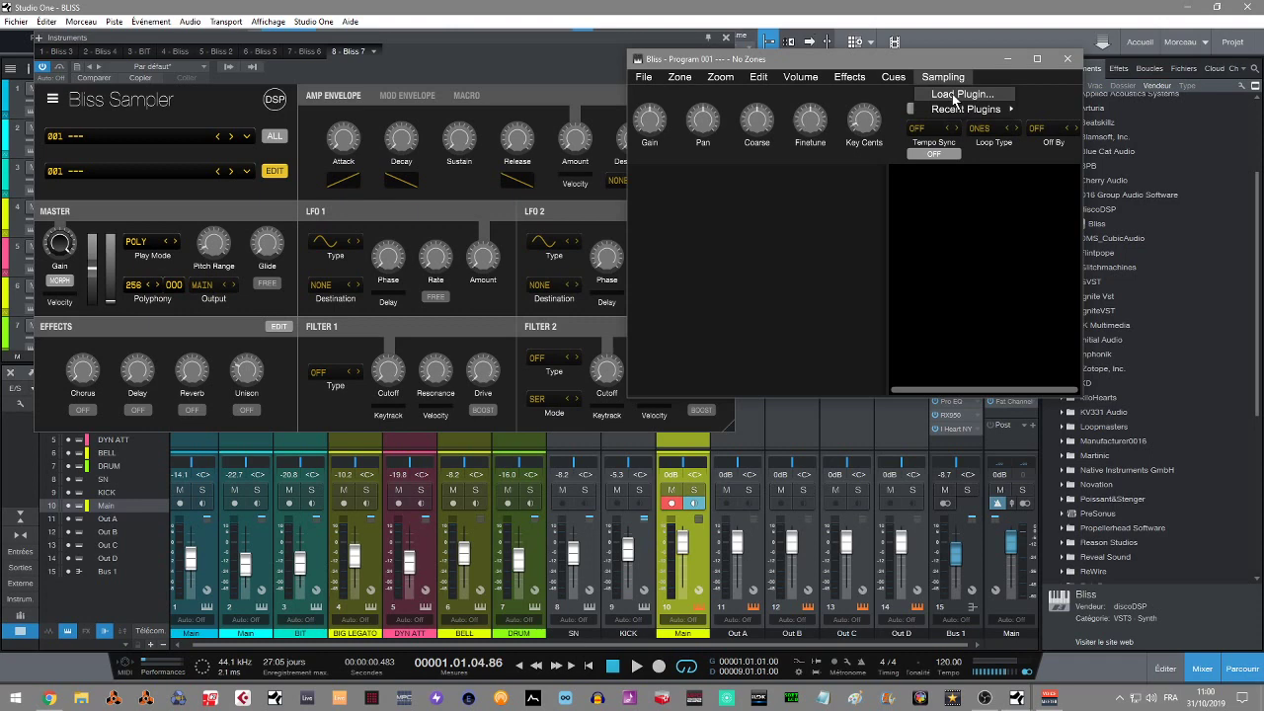
left_click(954, 94)
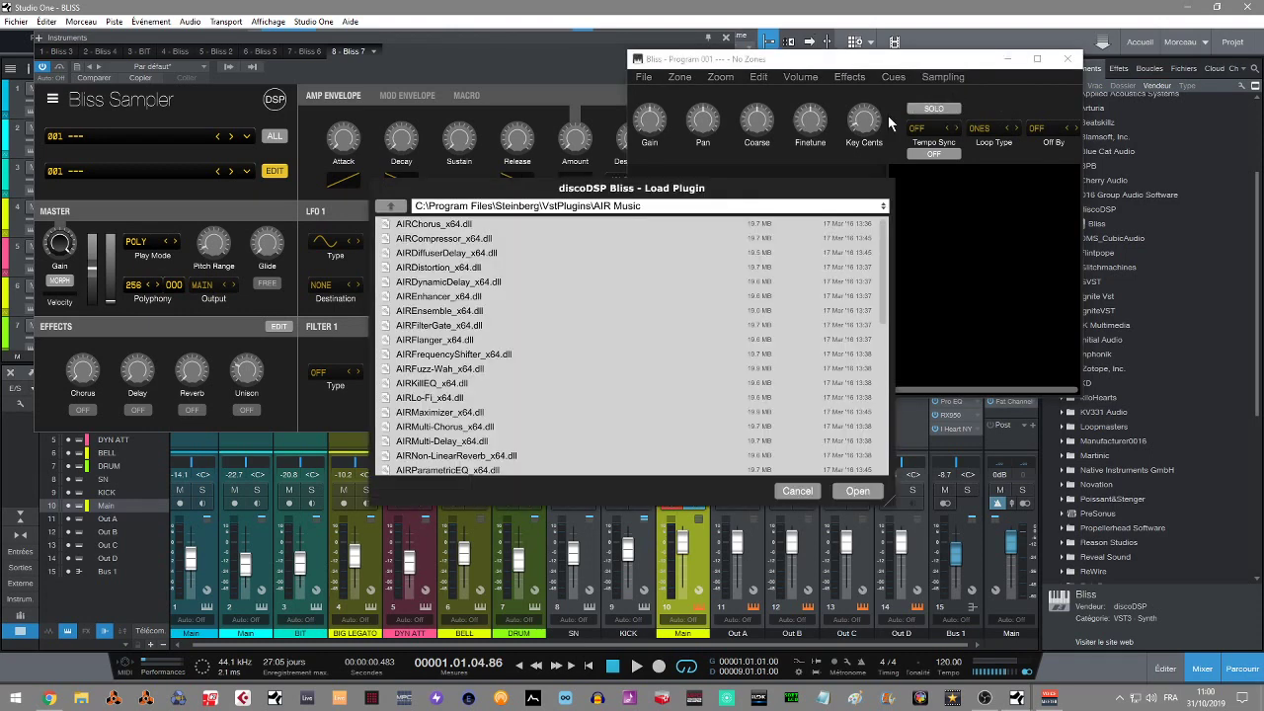
left_click_drag(883, 272, 882, 464)
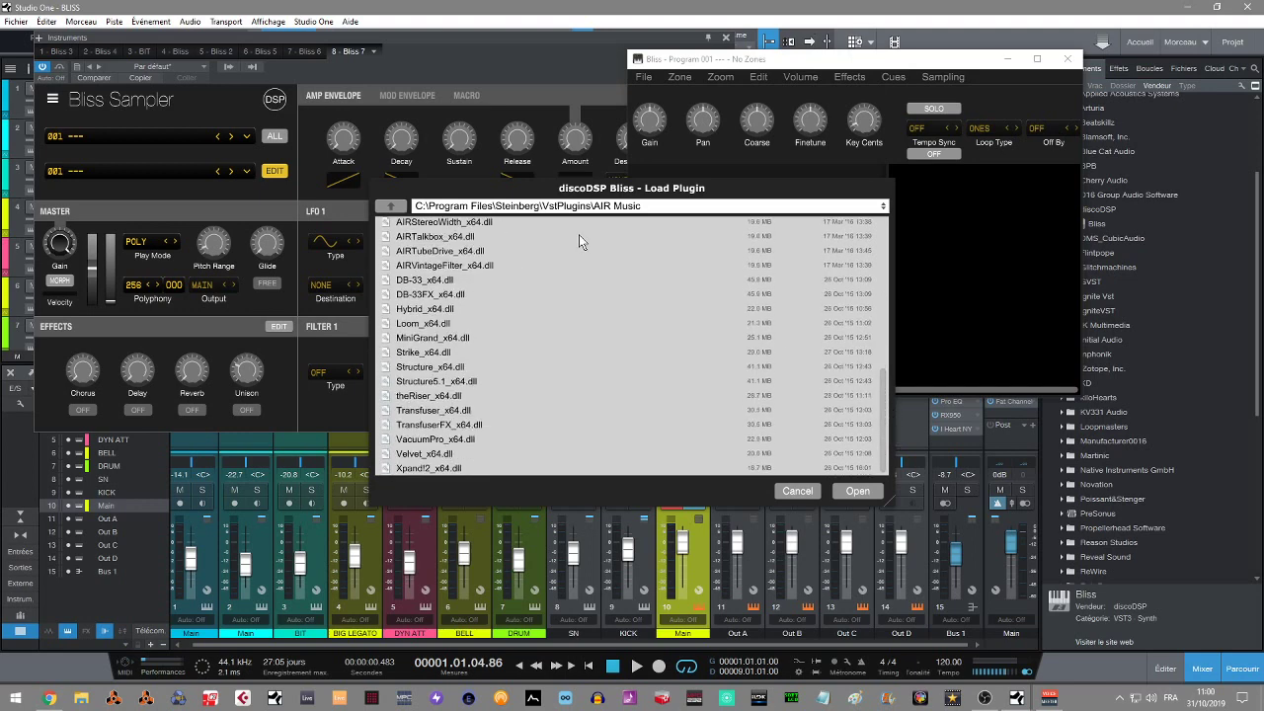
left_click(440, 470)
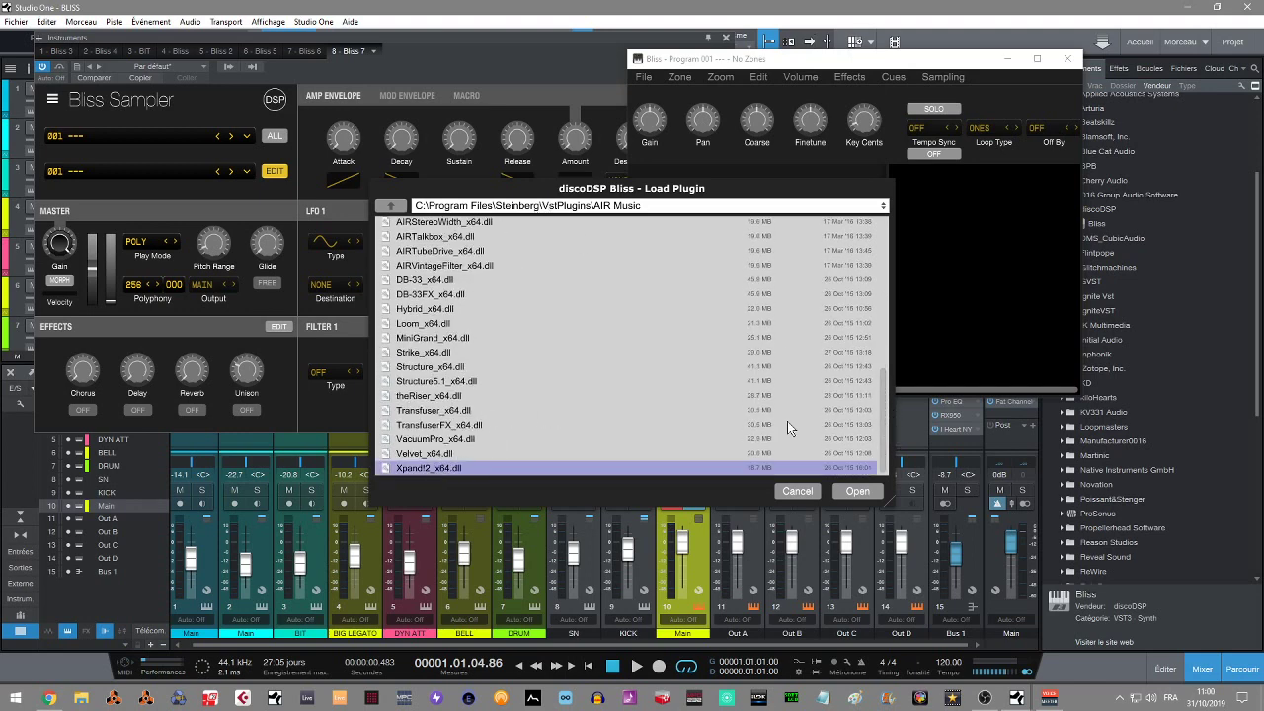
left_click(855, 491)
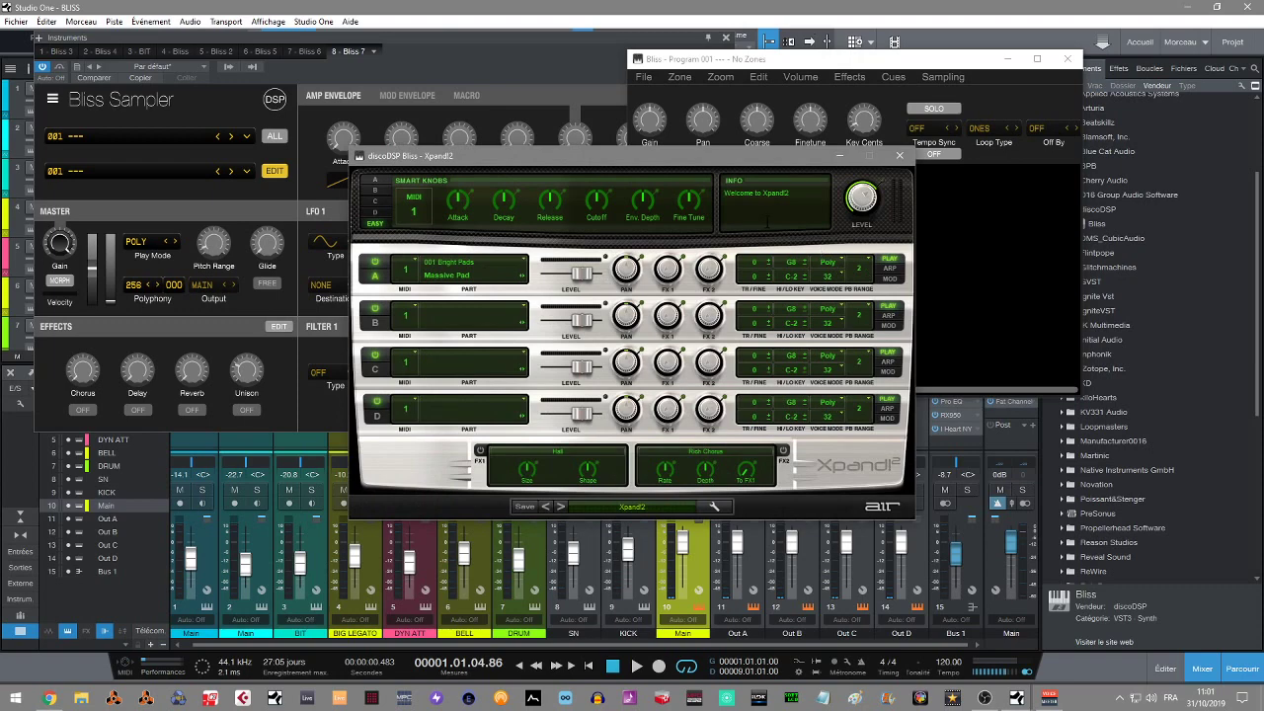
Choose the organ preset +07 Shiny in Xpand!2.
left_click(627, 508)
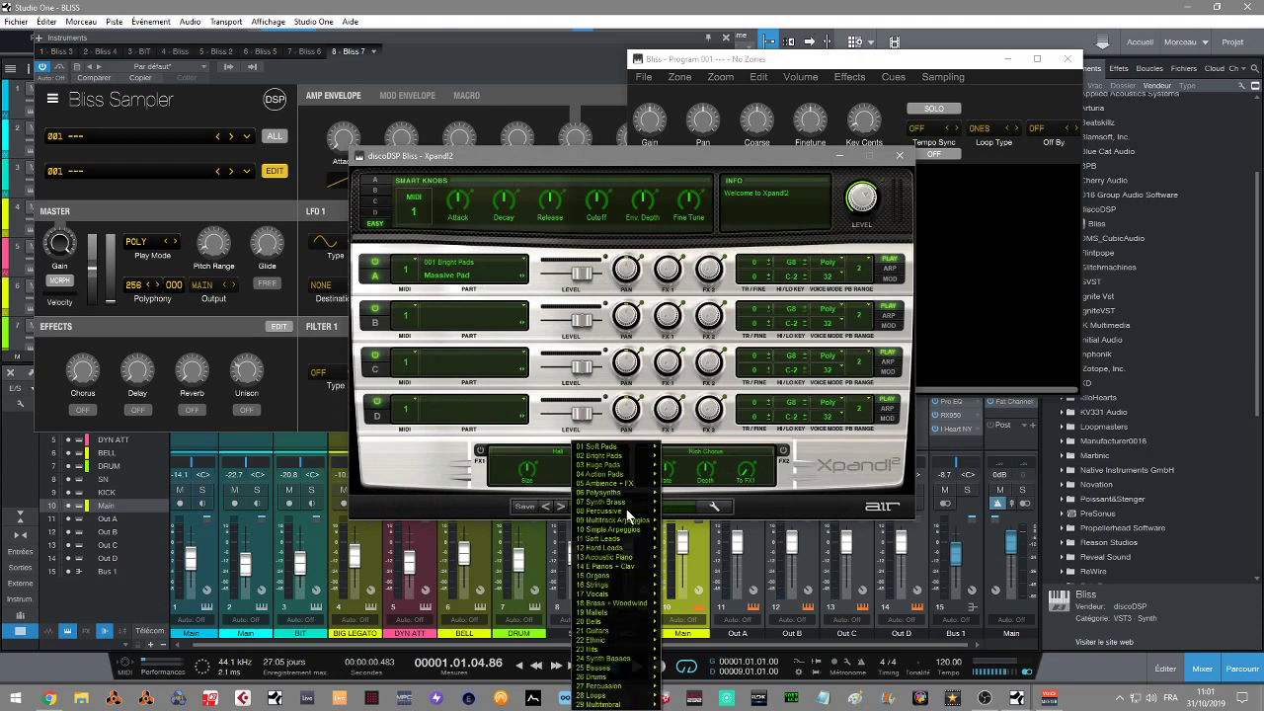
mouse_move(612, 483)
mouse_move(624, 577)
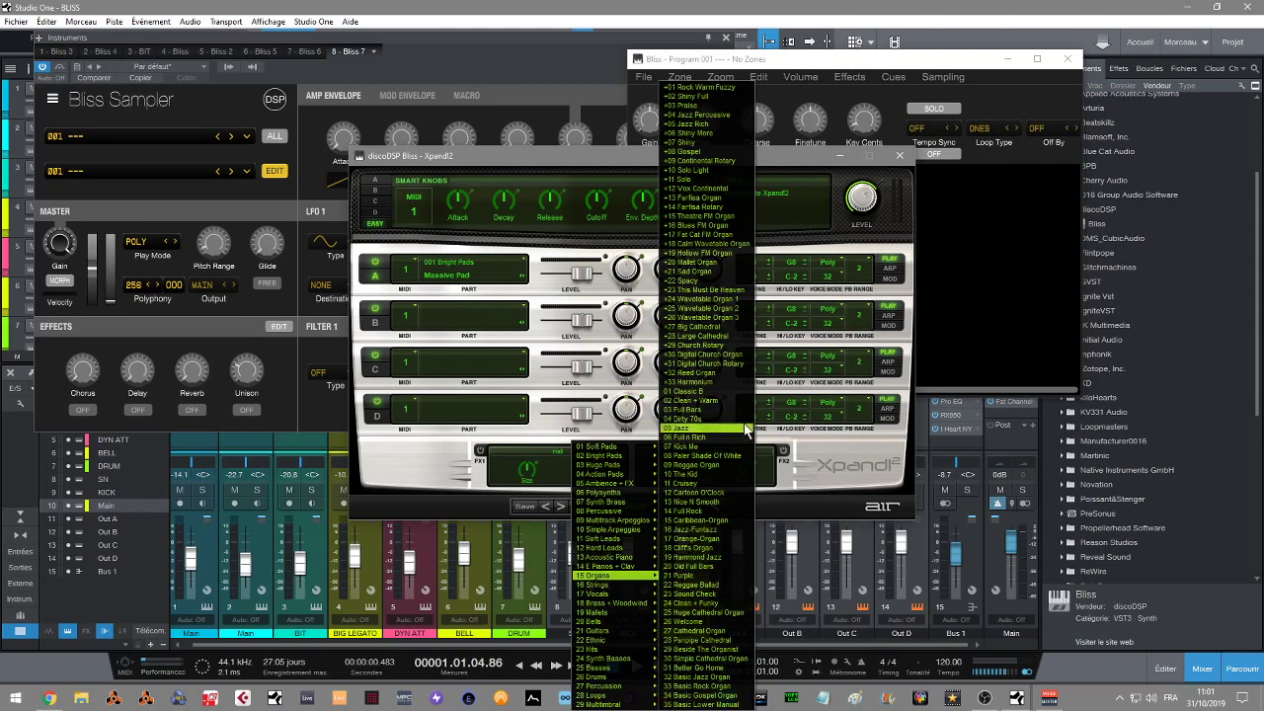
left_click(717, 144)
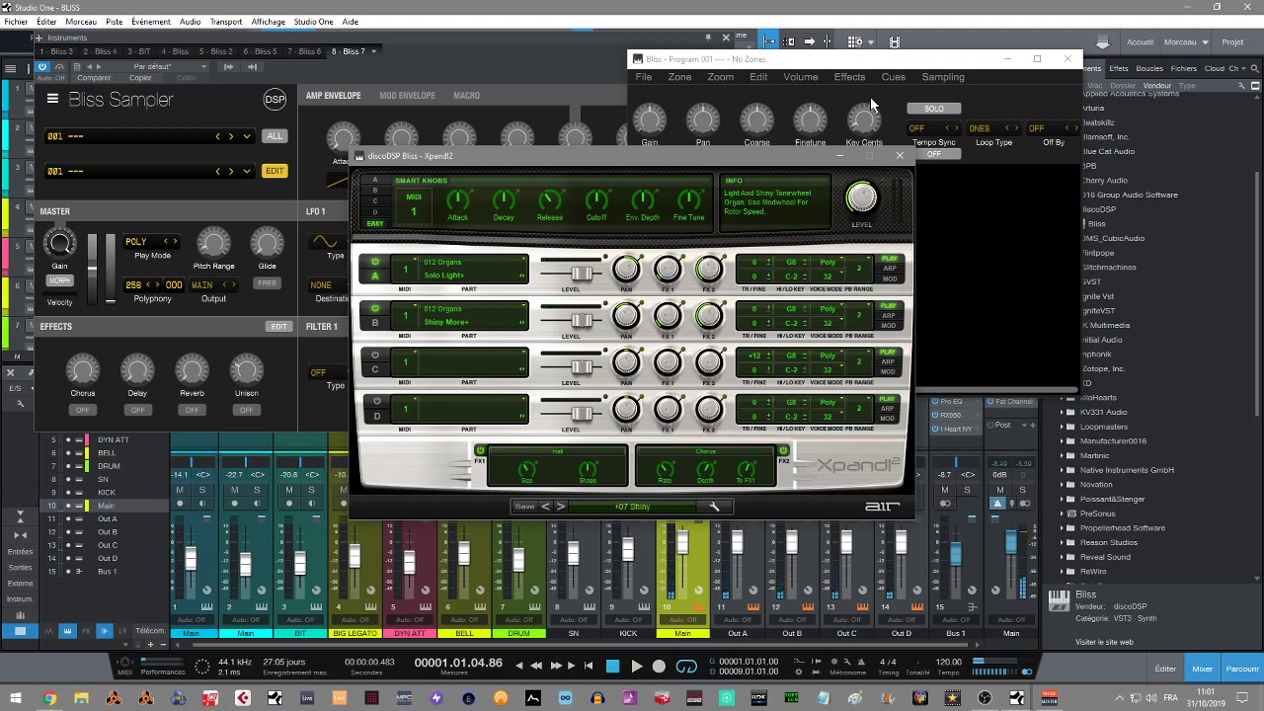
Sample the current Xpand!2 preset into a Bliss program named +07 Shiny, keeping the offered sampling settings.
left_click(937, 76)
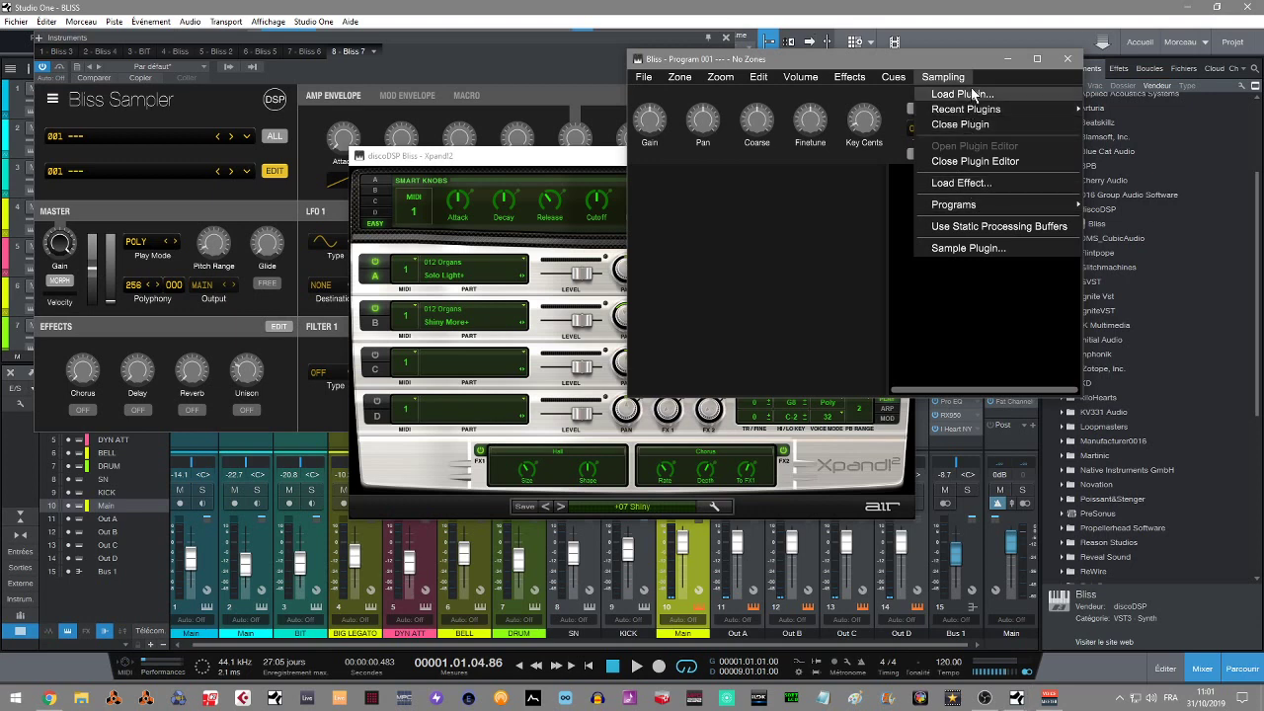
mouse_move(954, 112)
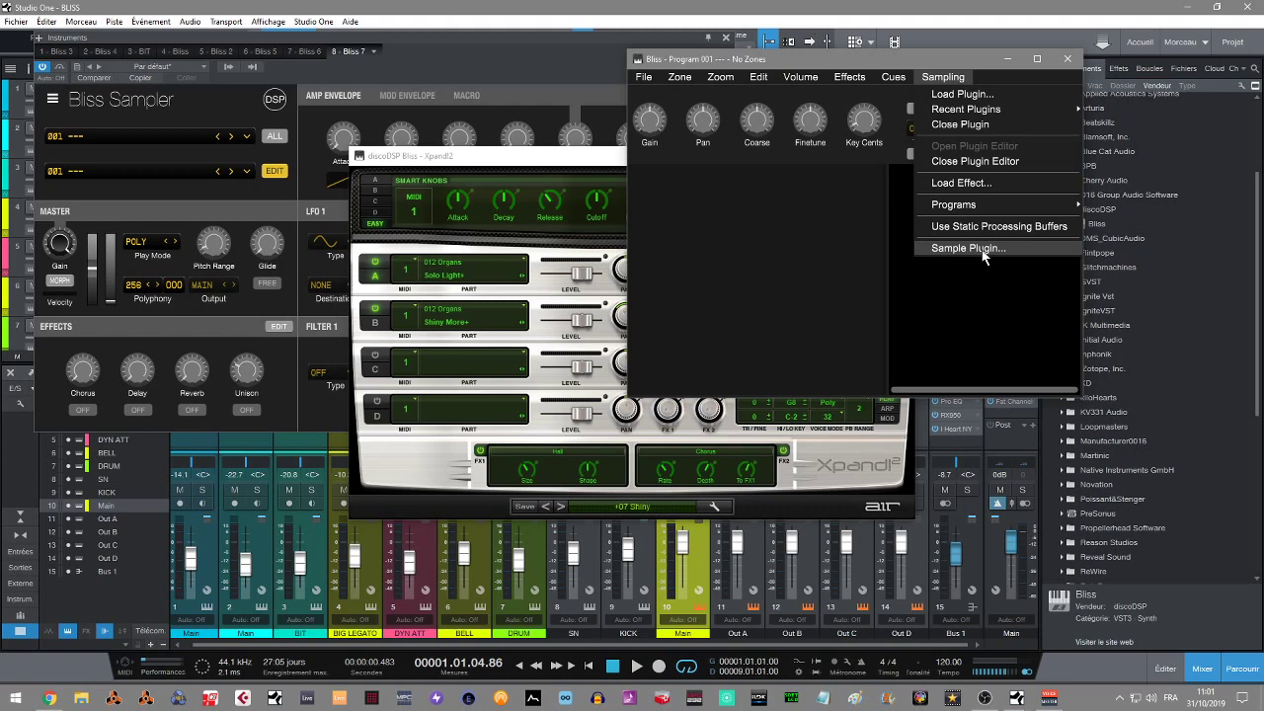
left_click(968, 247)
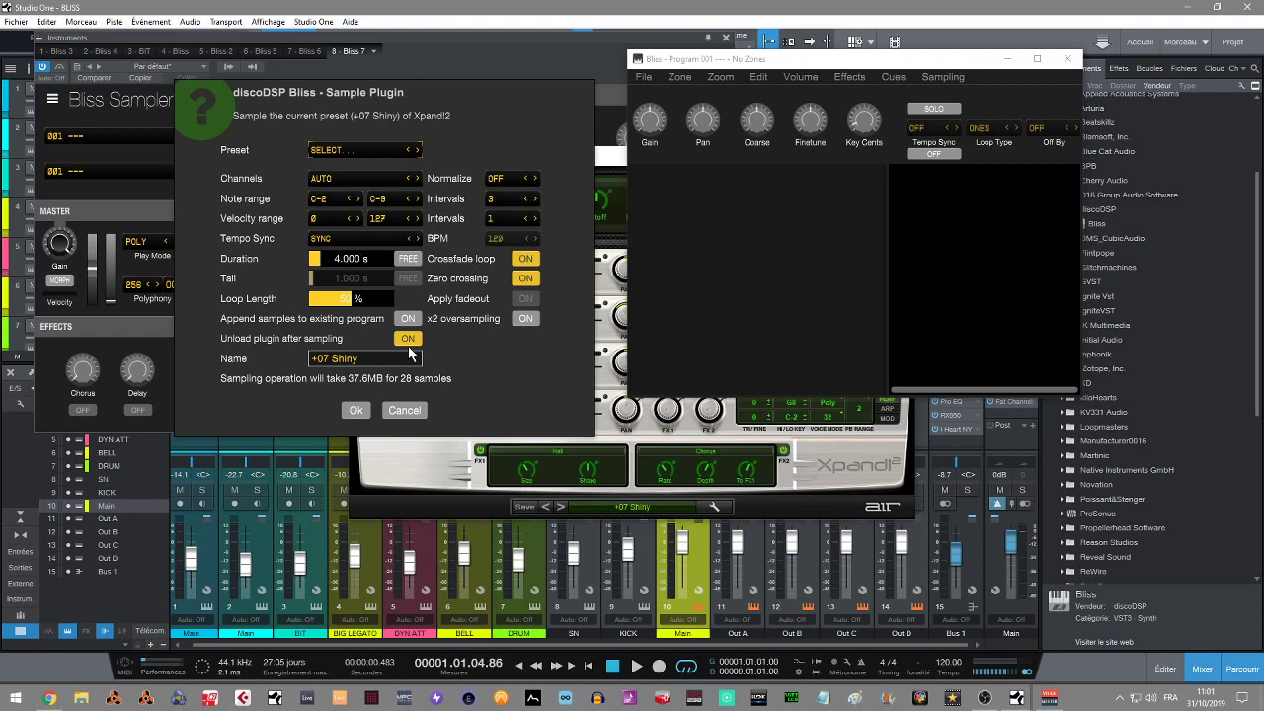
left_click(357, 410)
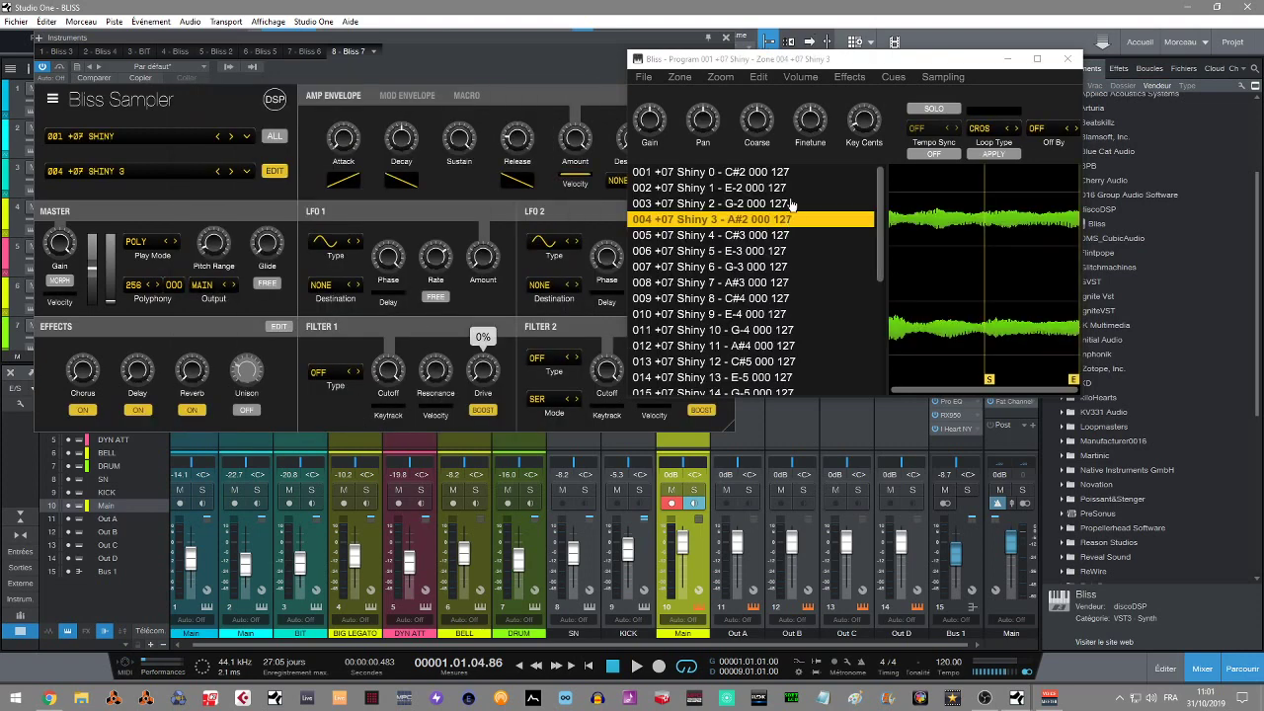
Close the zone editor and move the main Bliss window clear of the track list.
left_click(944, 75)
left_click(985, 64)
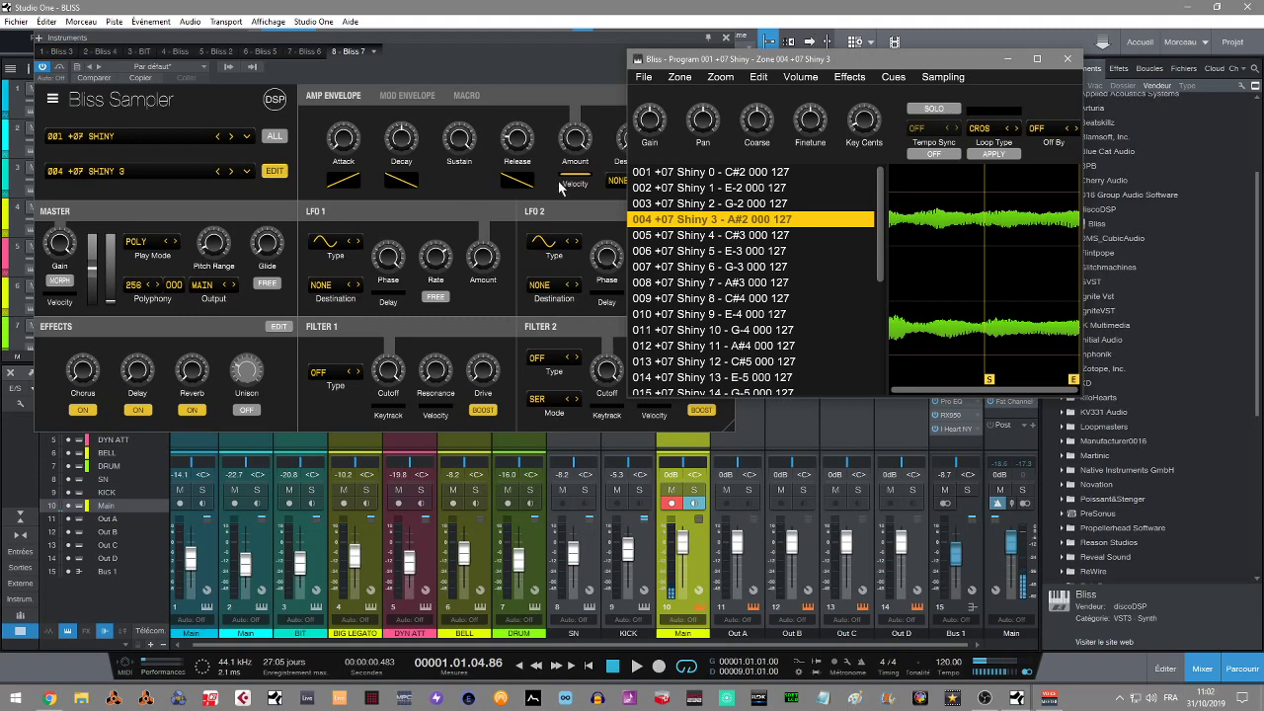
left_click(1067, 61)
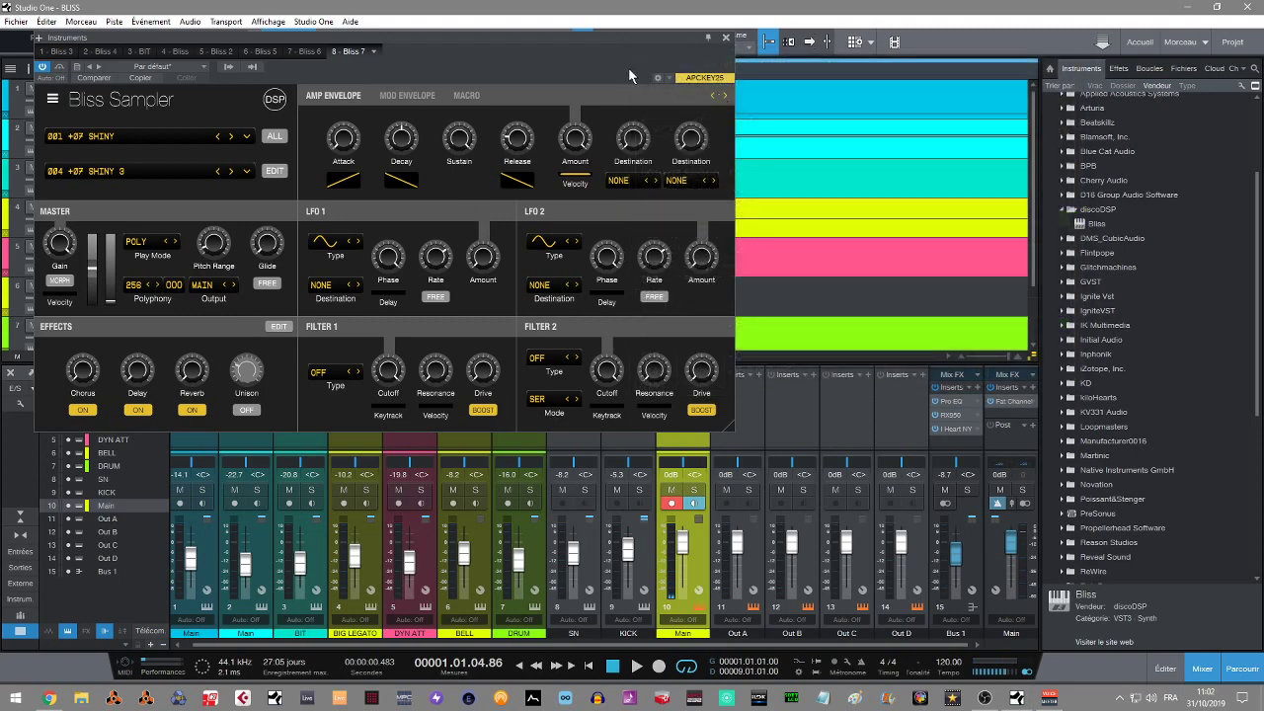
left_click_drag(602, 42, 914, 111)
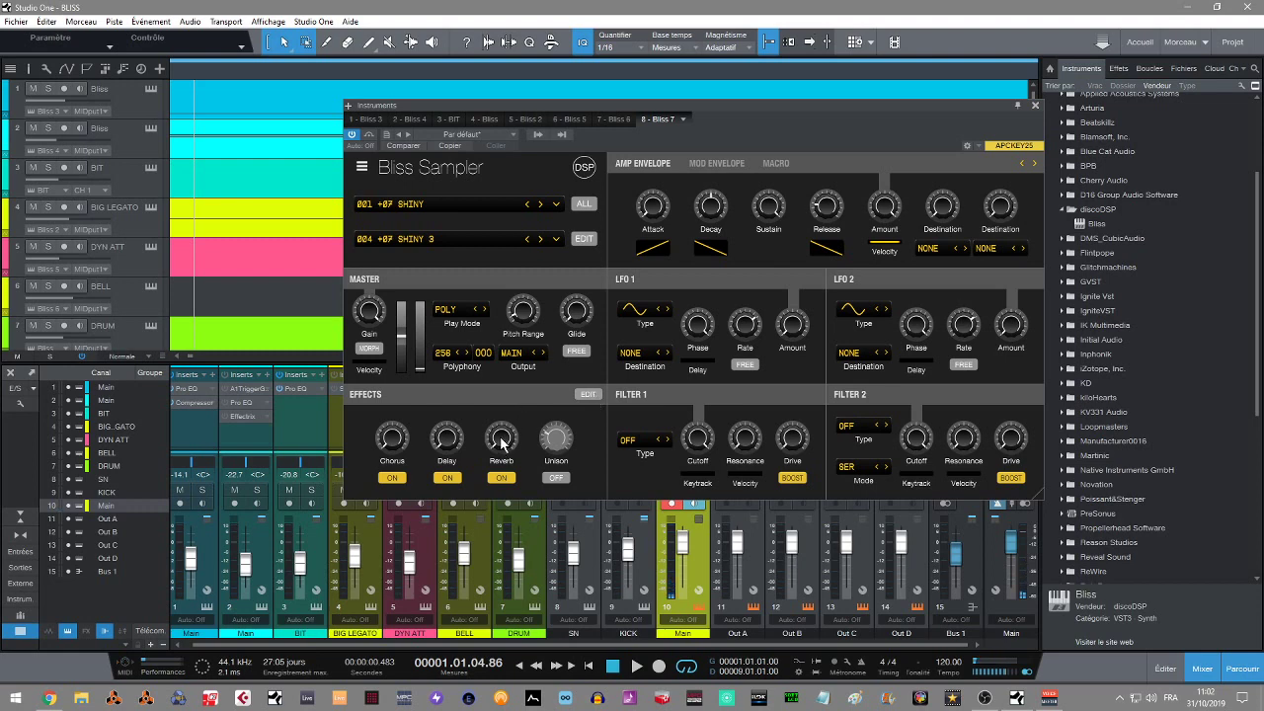
Raise the Reverb effect level to -4.38 dB, and adjust it again with the detailed effect parameters shown.
mouse_move(504, 451)
left_click_drag(503, 451, 523, 370)
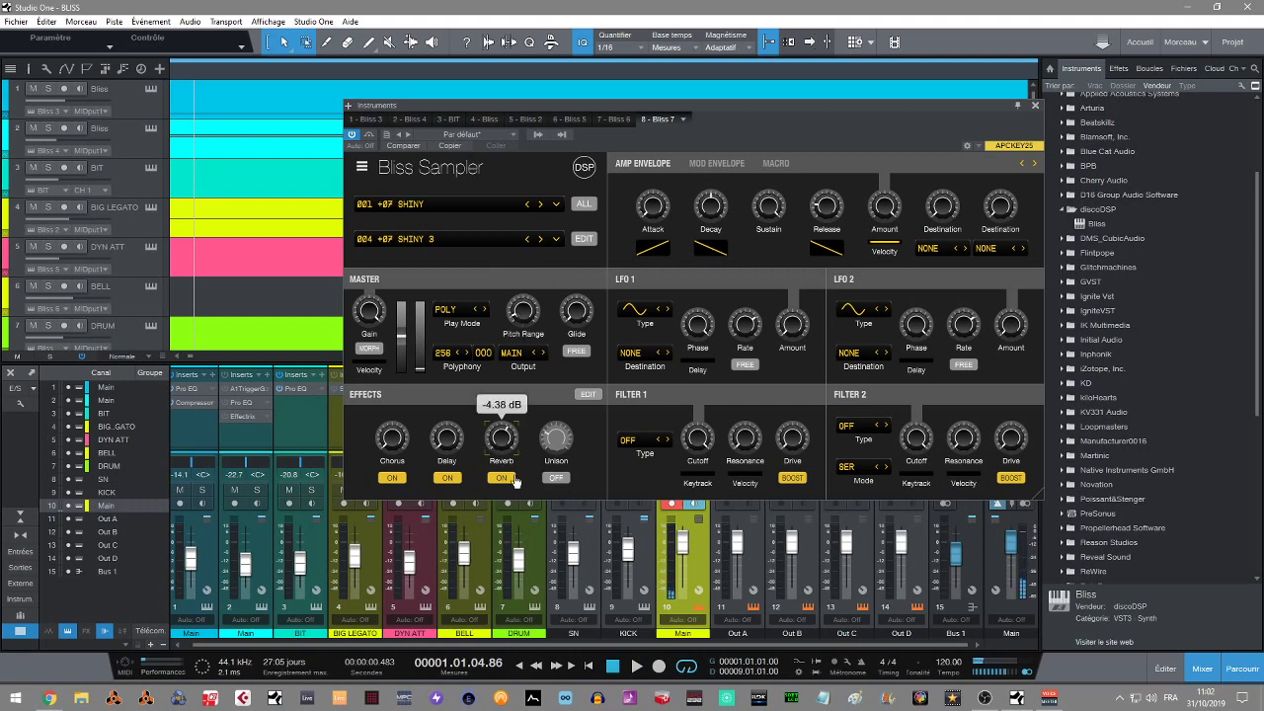
left_click(587, 393)
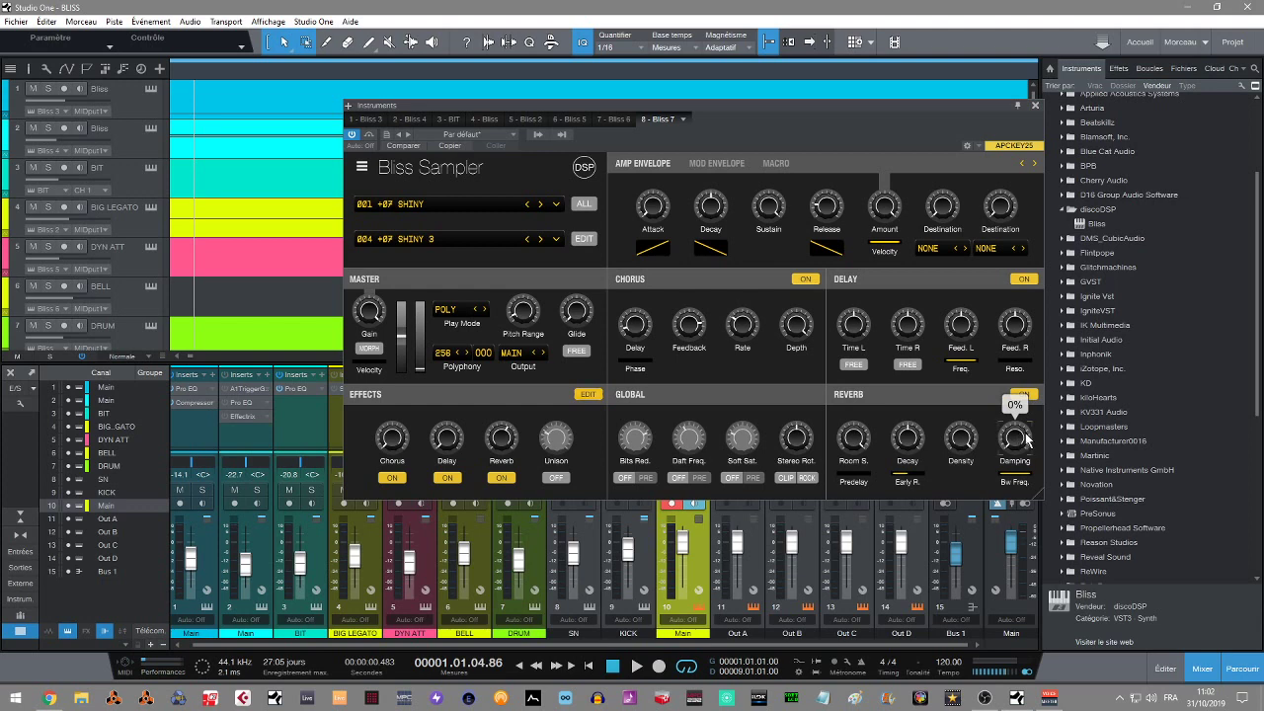
left_click_drag(501, 436, 514, 375)
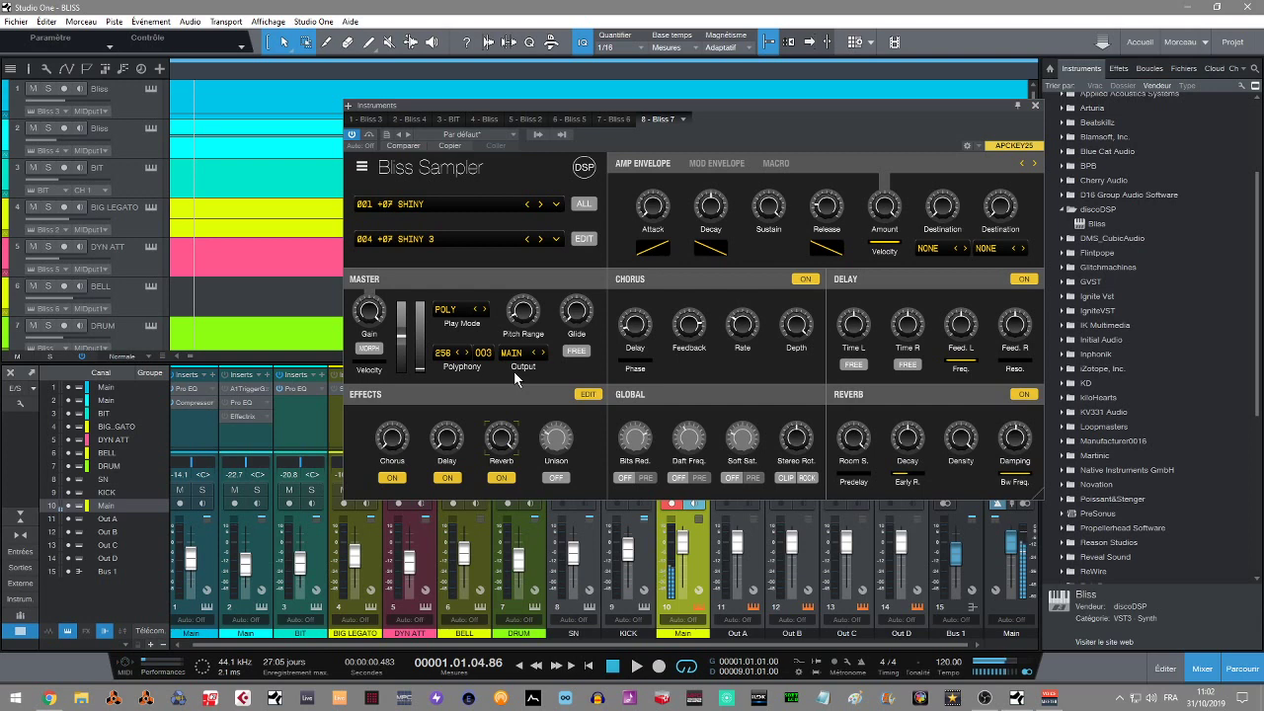
Turn on editing for all zones and adjust the Reverb and Delay effect levels.
left_click(589, 204)
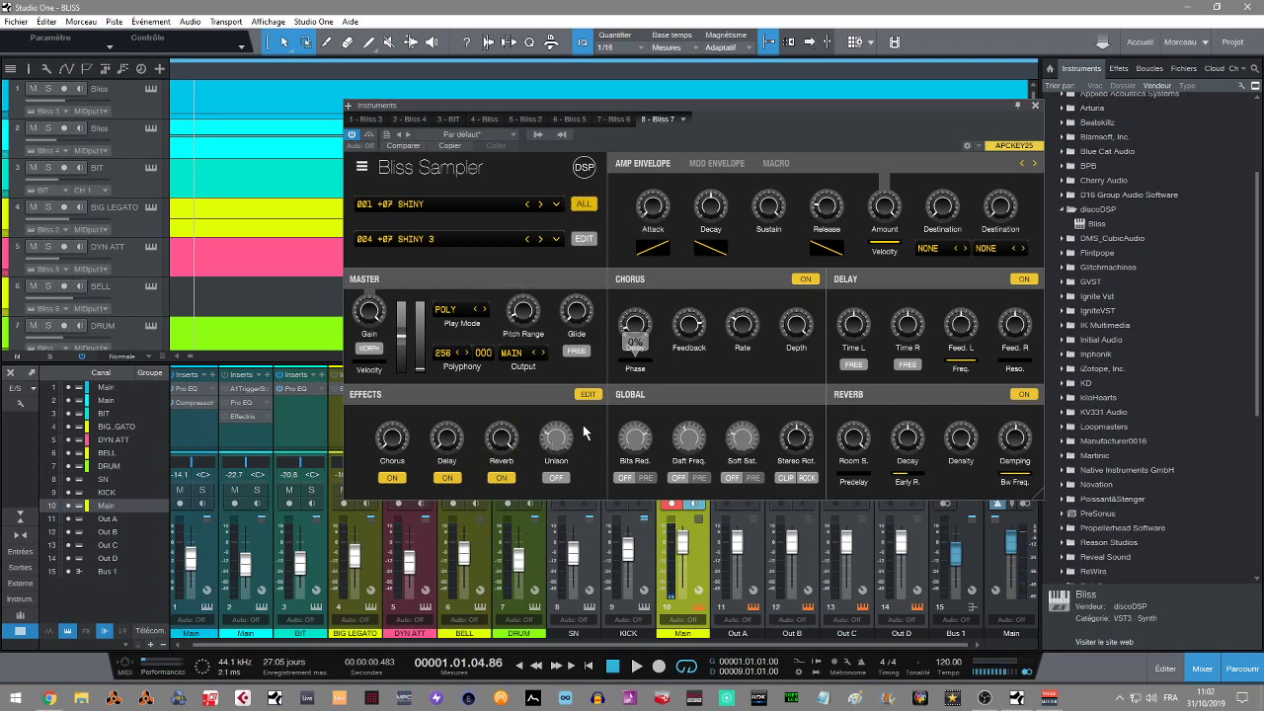
mouse_move(509, 438)
left_click_drag(509, 438, 529, 477)
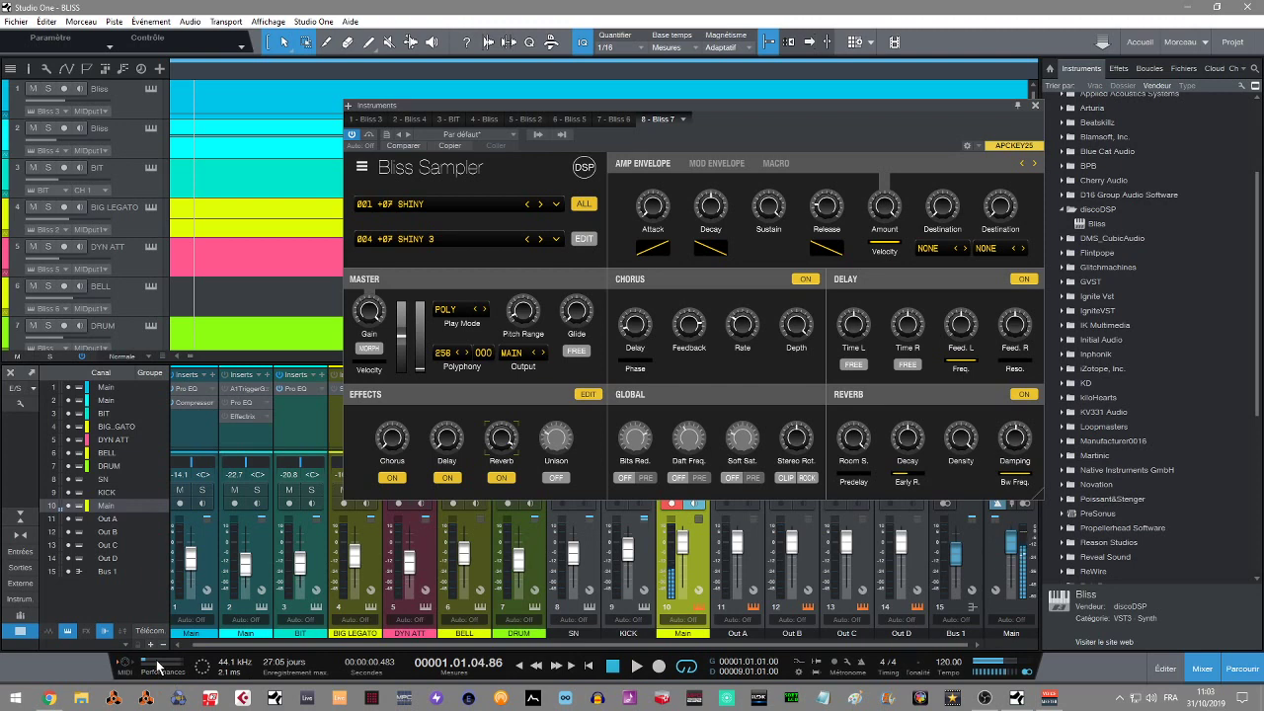
mouse_move(447, 449)
left_click_drag(446, 449, 432, 399)
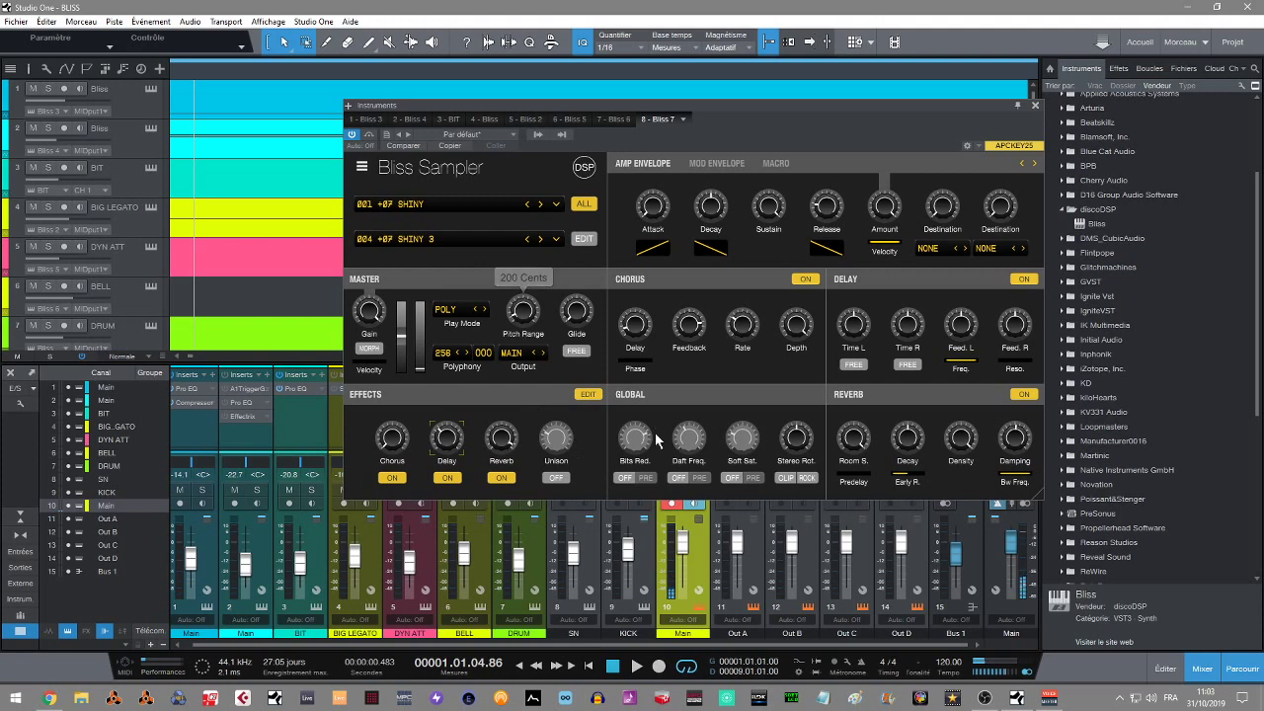
Turn on the Unison effect and raise its detune to 136 cents.
left_click(556, 477)
mouse_move(557, 432)
left_click_drag(555, 408, 556, 380)
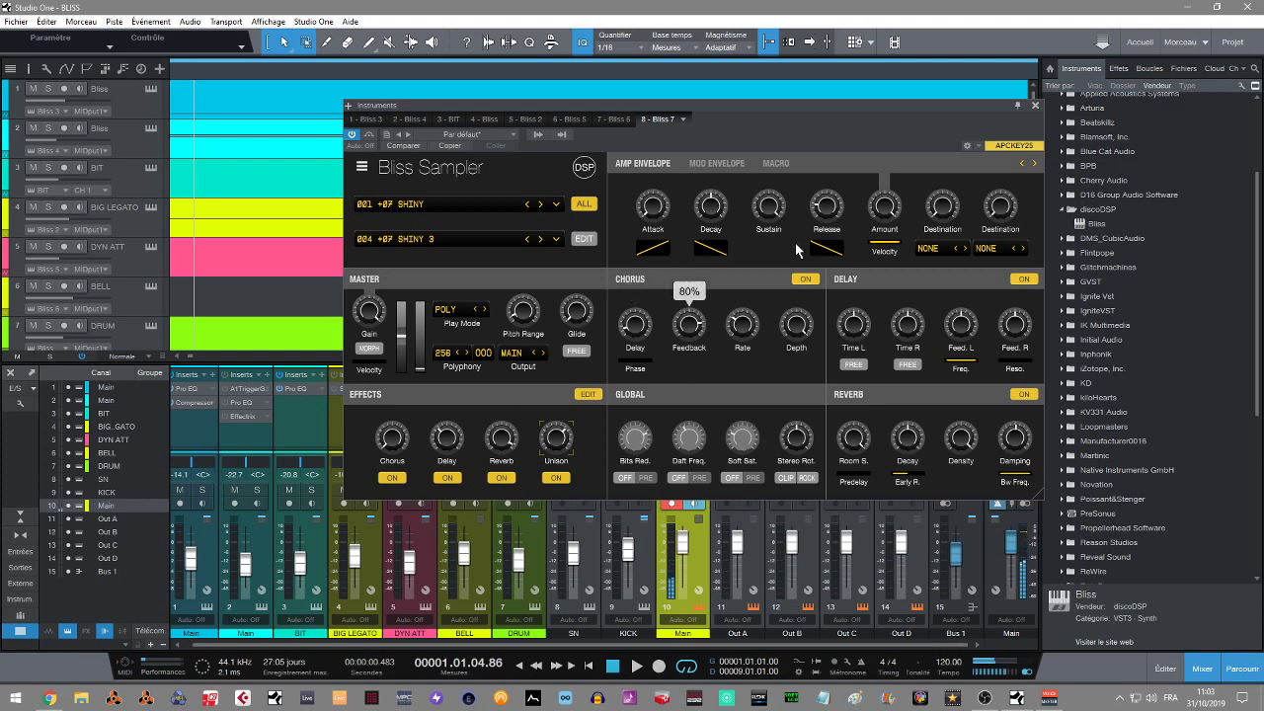
Enable the global Bits Red., Soft Sat. and Clip options, and slightly adjust the Stereo Rot. amount.
mouse_move(661, 242)
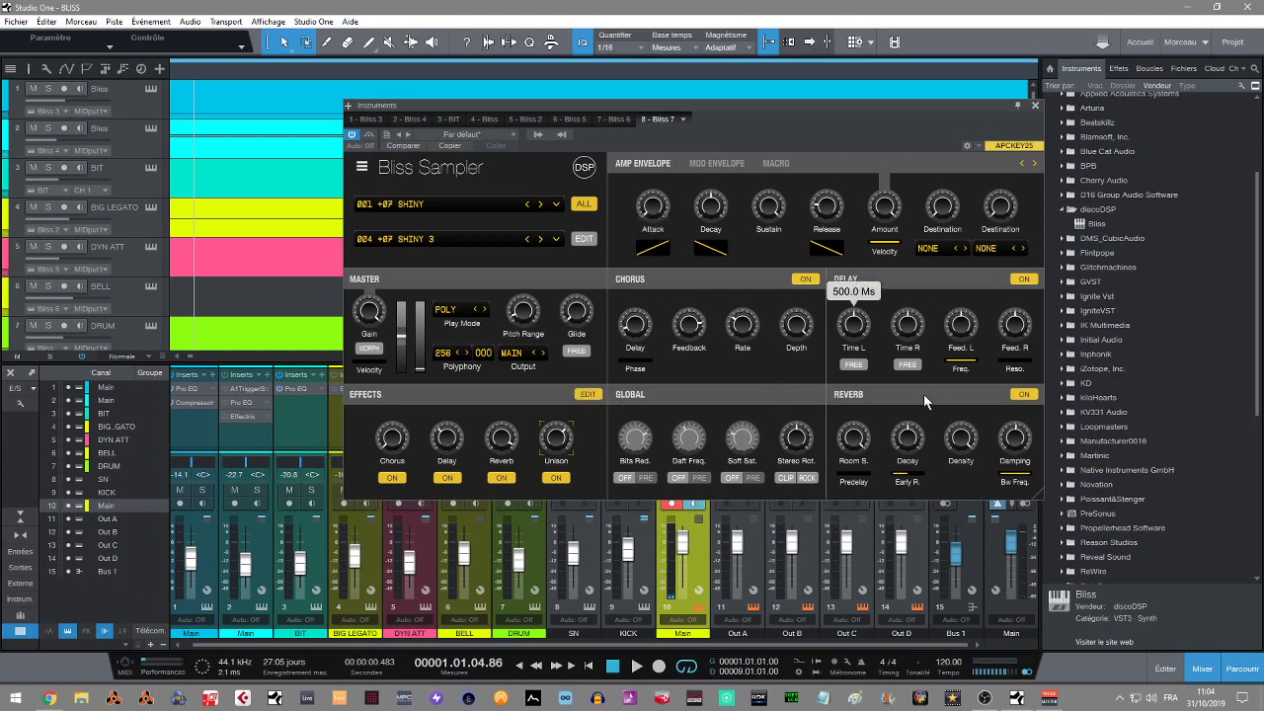
left_click(623, 478)
mouse_move(628, 441)
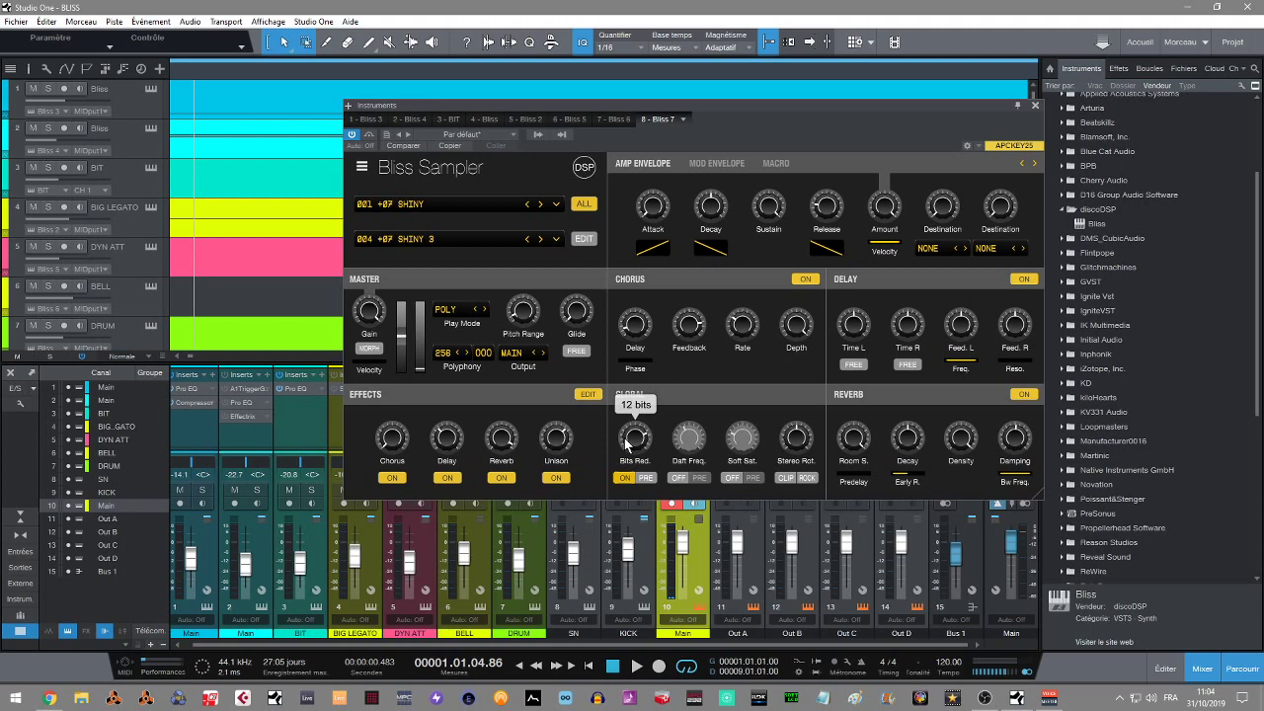
left_click(736, 478)
mouse_move(766, 441)
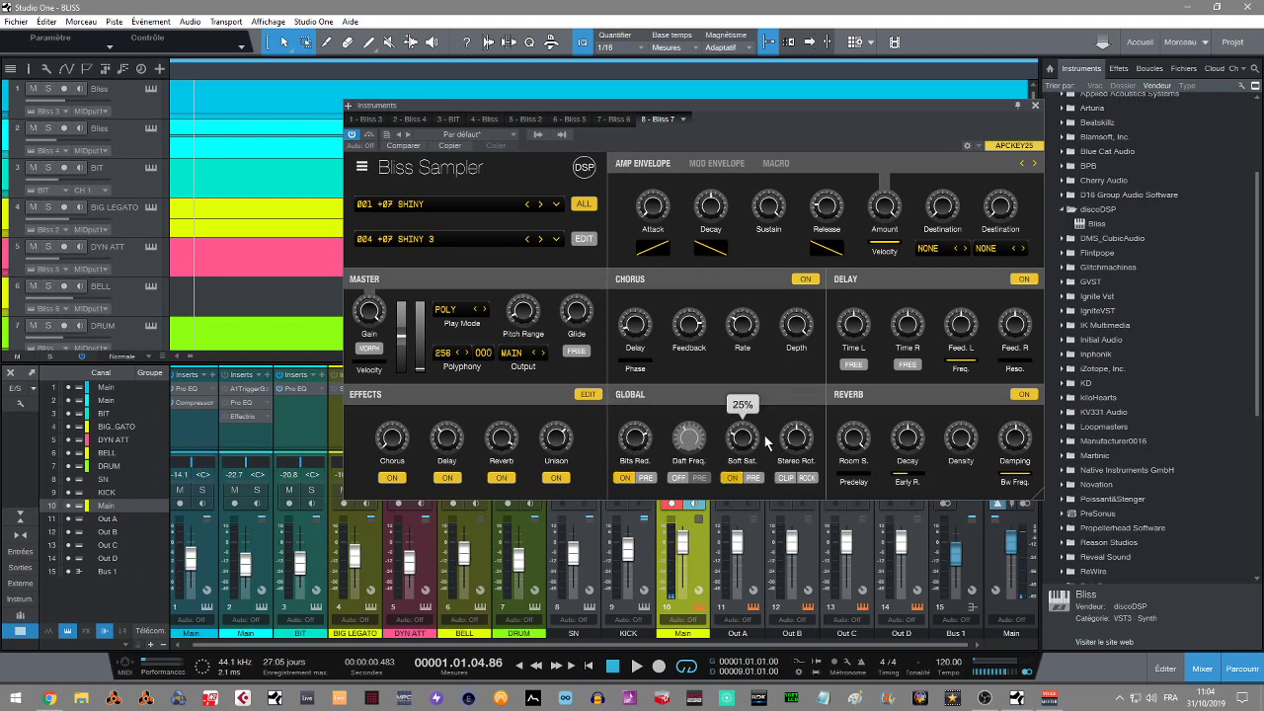
left_click(786, 478)
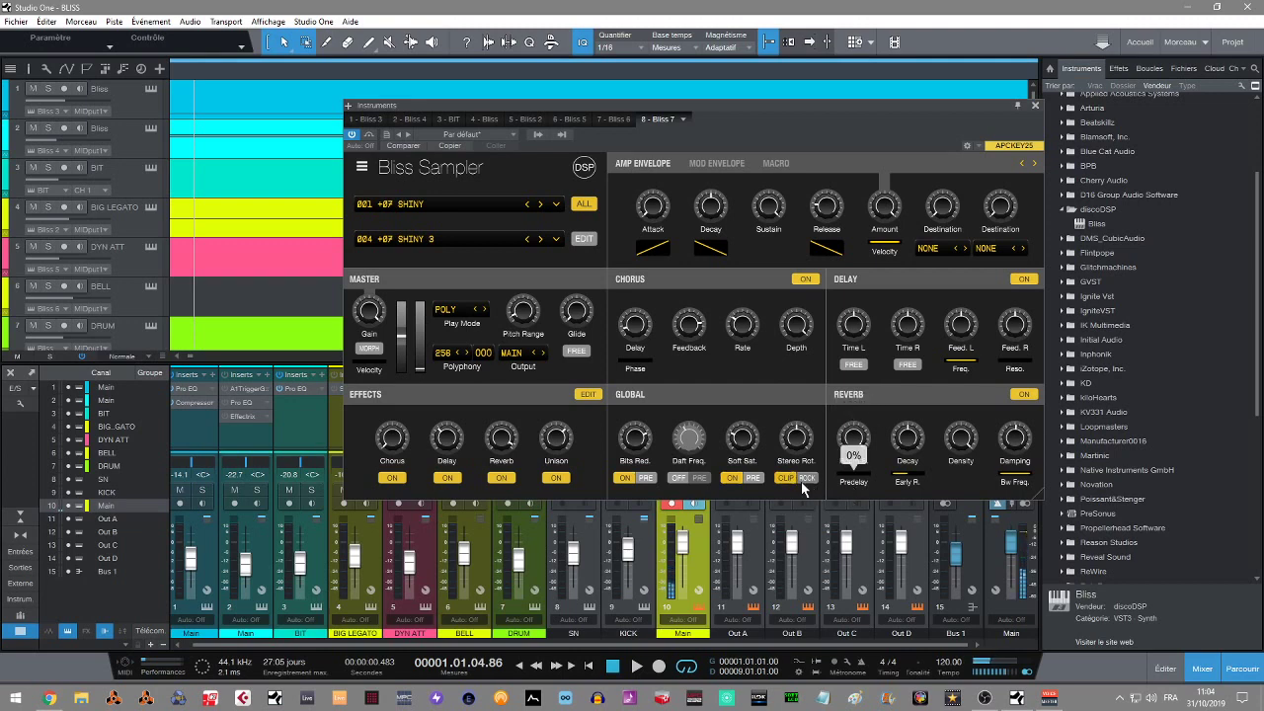
left_click_drag(791, 439, 787, 432)
Bring the master Gain to -2.29 dB and readjust it once more.
mouse_move(384, 309)
left_click_drag(384, 309, 385, 363)
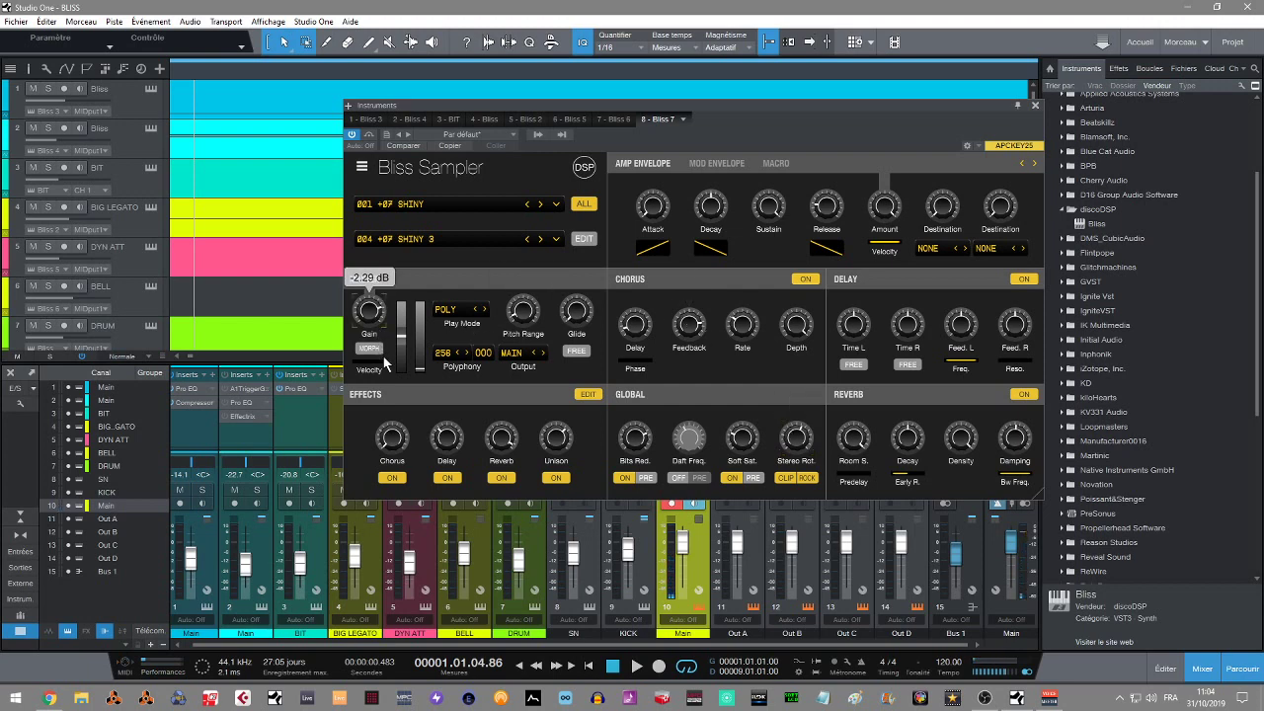
left_click_drag(368, 310, 367, 334)
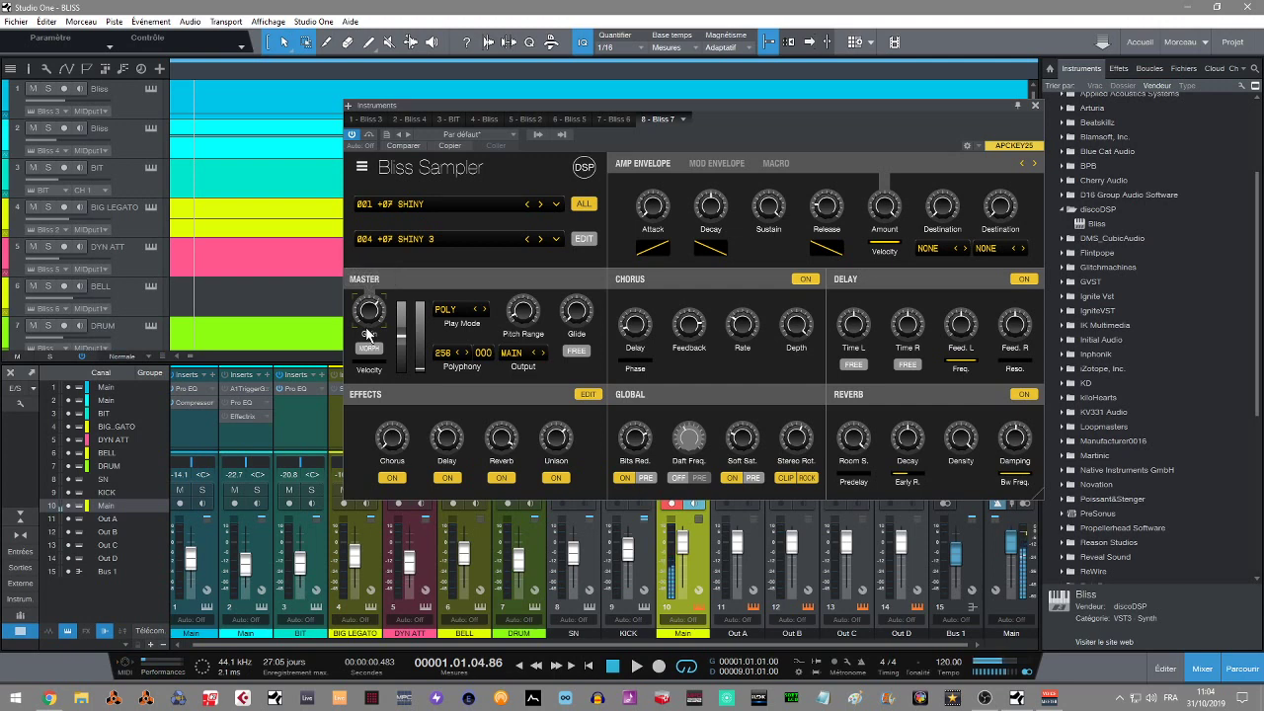
Bring back the LFO and filter sections and reshape the Amp Envelope attack curve into a convex rise.
left_click(586, 394)
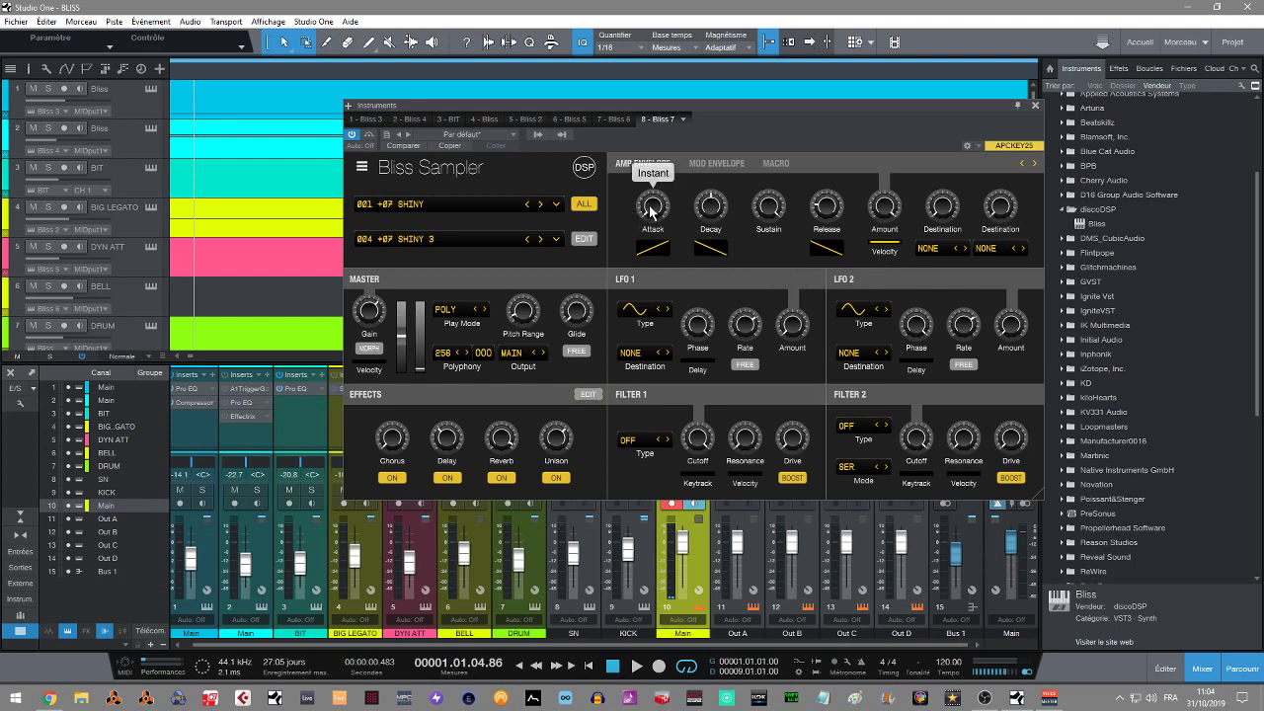
mouse_move(653, 249)
left_mouse_down()
mouse_move(642, 223)
mouse_move(673, 254)
mouse_move(657, 255)
mouse_move(668, 279)
mouse_move(653, 262)
left_mouse_up()
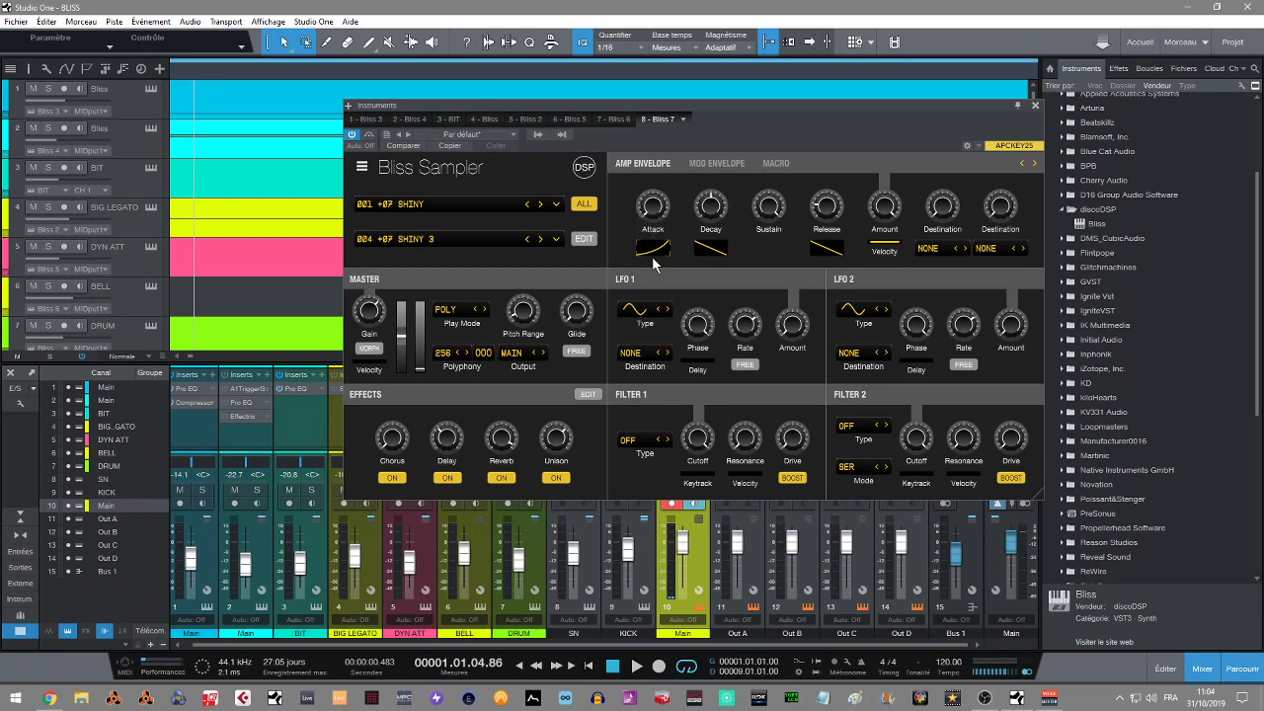
mouse_move(659, 205)
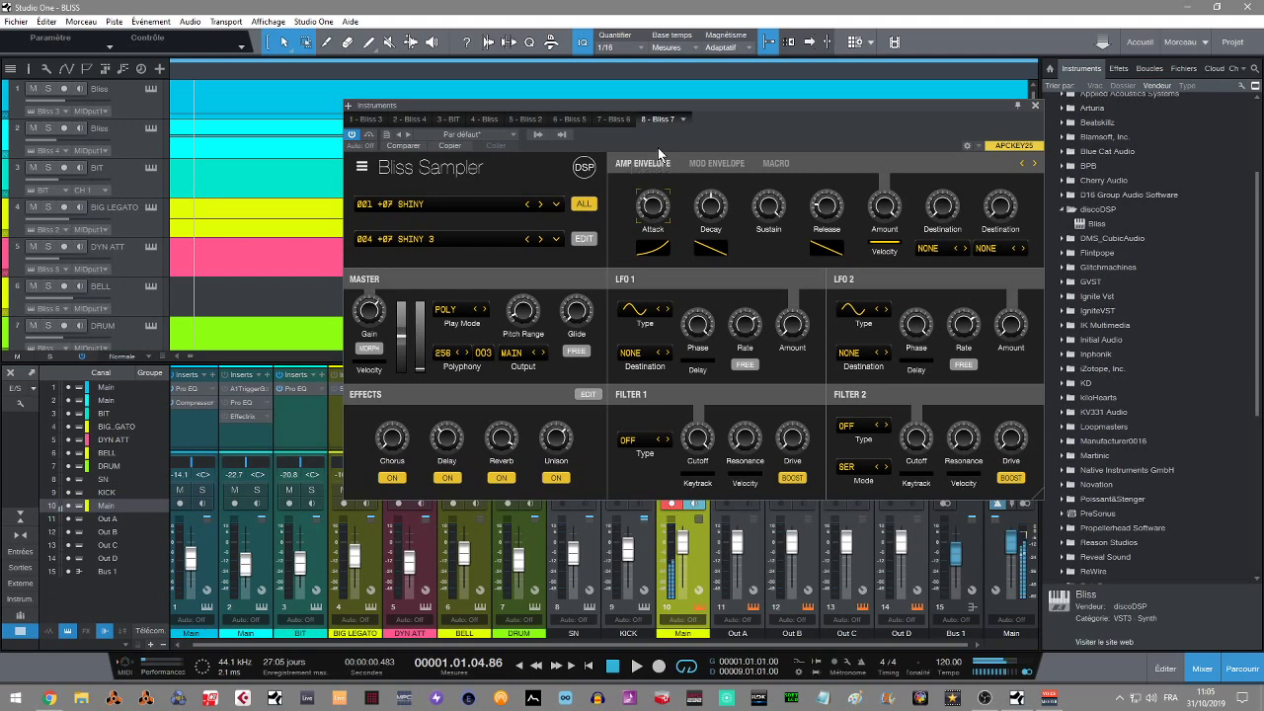
mouse_move(647, 233)
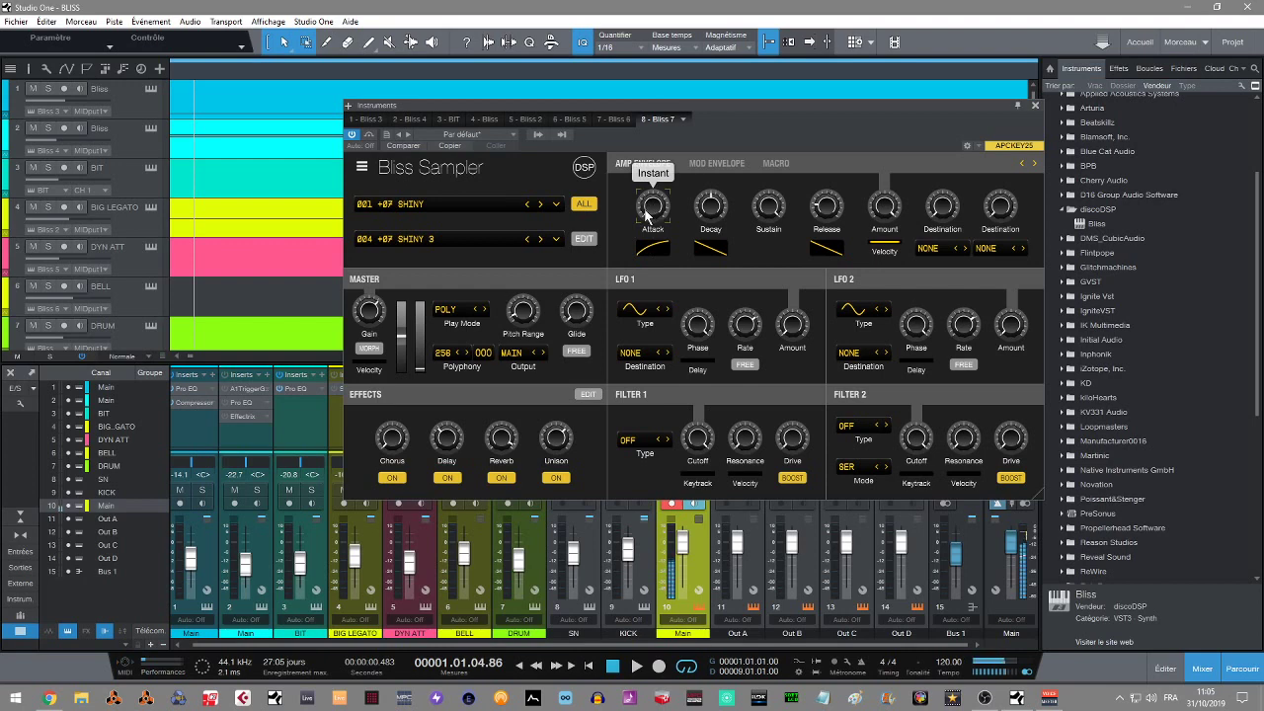
Bend the Amp Envelope decay and release curves into concave falls and lengthen the release time.
mouse_move(717, 219)
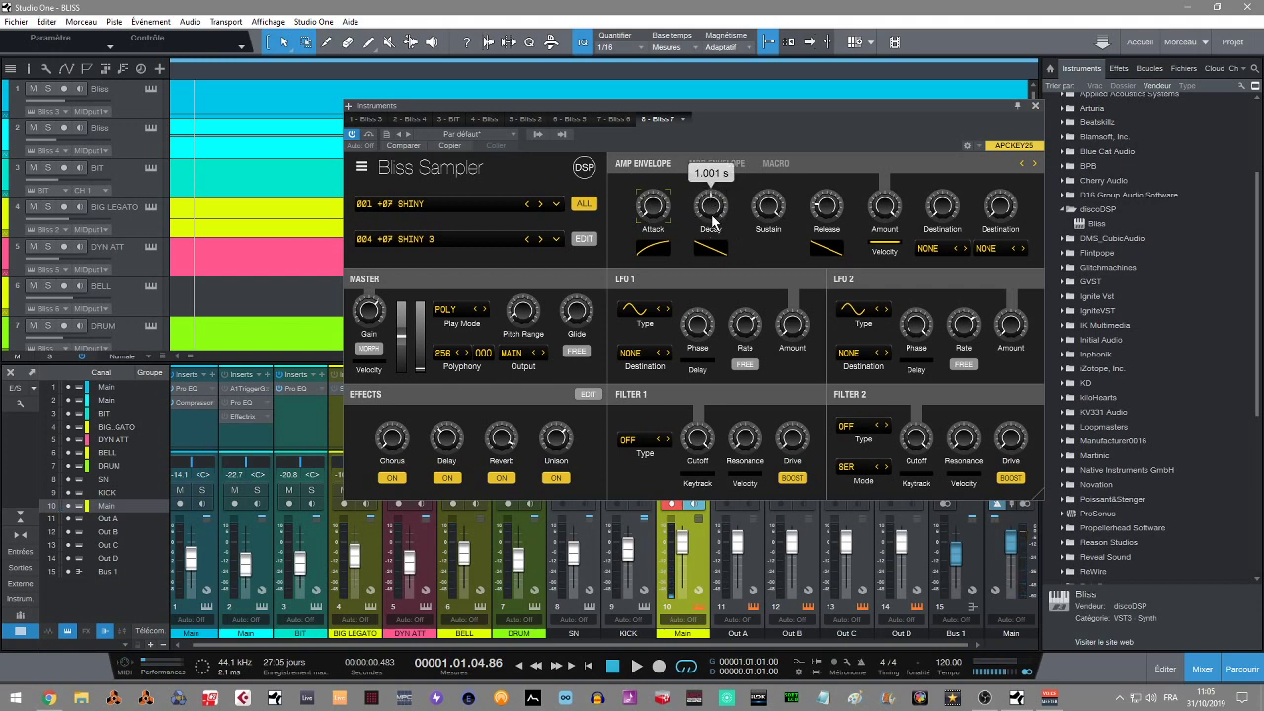
left_click_drag(710, 247, 715, 276)
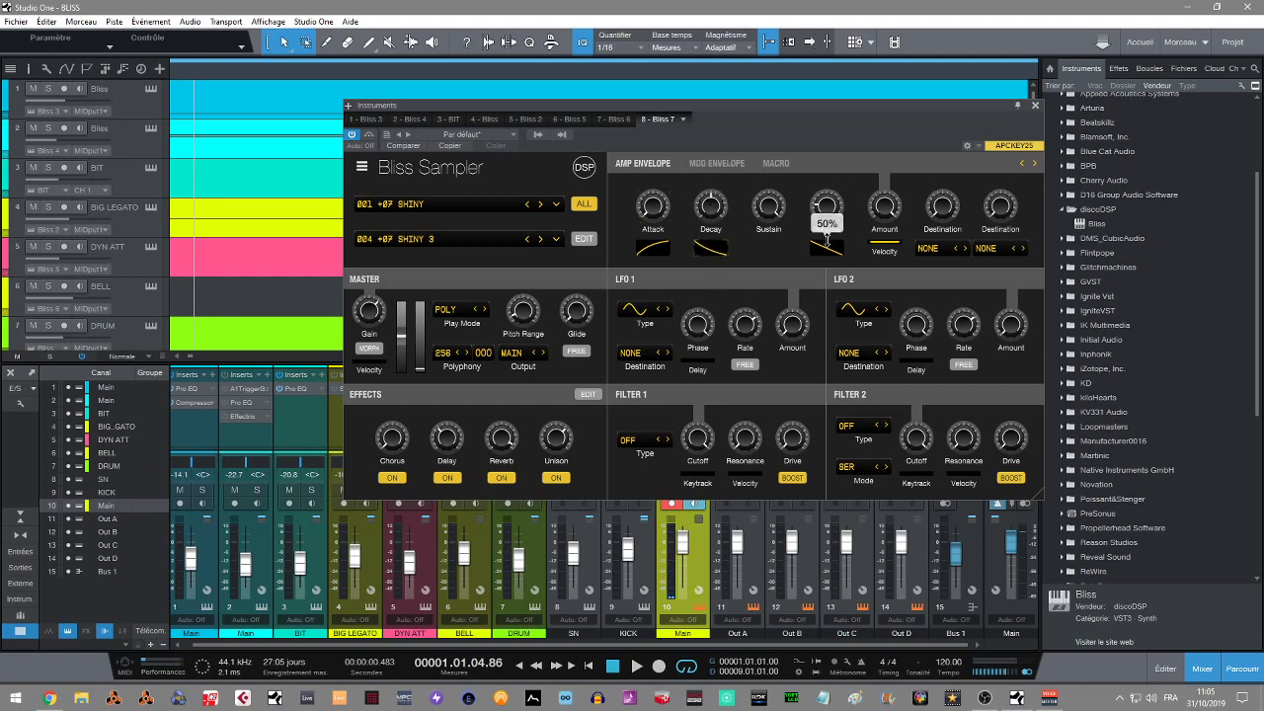
left_click_drag(822, 244, 807, 322)
mouse_move(807, 322)
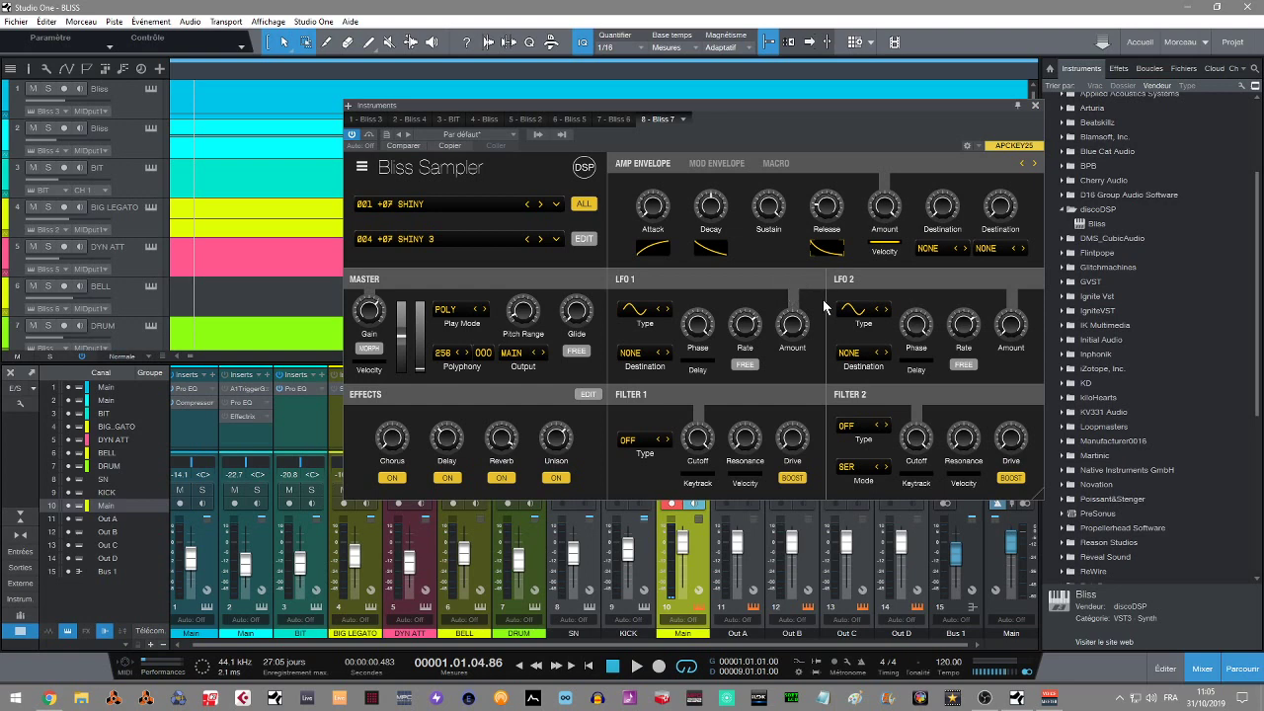
left_click_drag(825, 253, 827, 255)
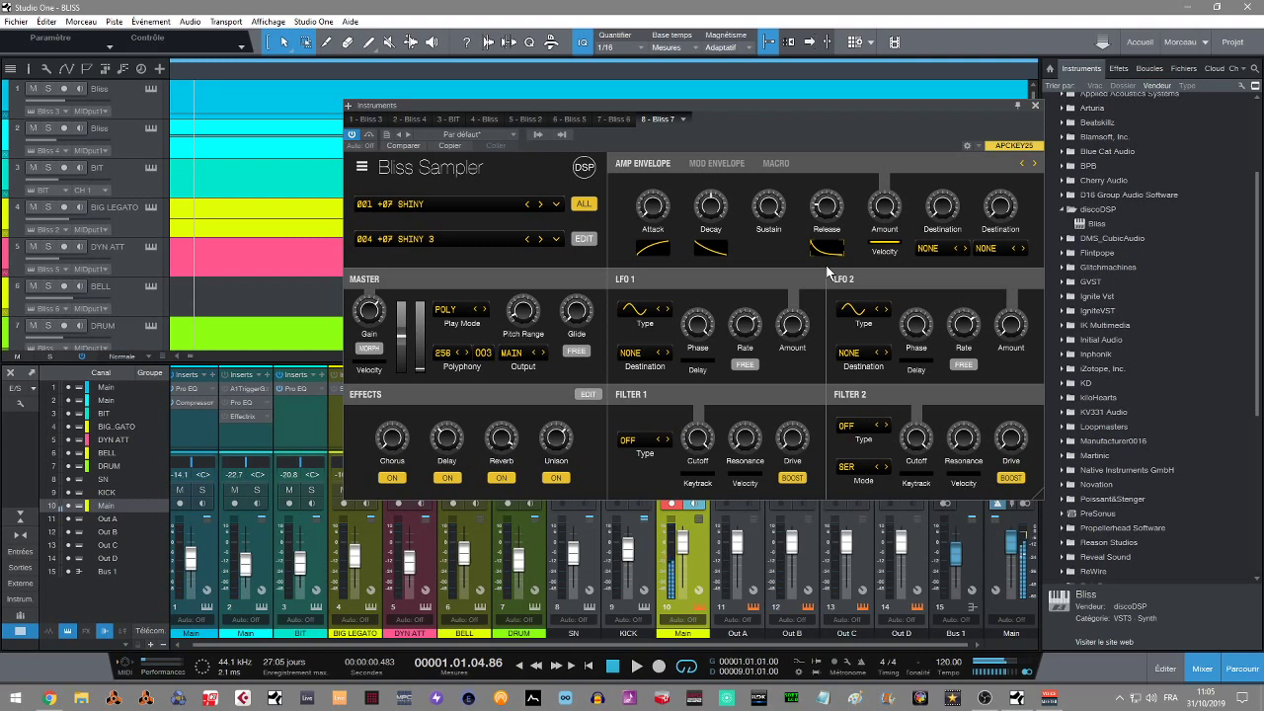
left_click_drag(830, 203, 836, 183)
mouse_move(832, 204)
mouse_move(831, 204)
left_mouse_down()
mouse_move(834, 174)
mouse_move(834, 215)
left_mouse_up()
Turn off the Chorus, Delay and Reverb effects, leaving Unison on.
left_click(392, 477)
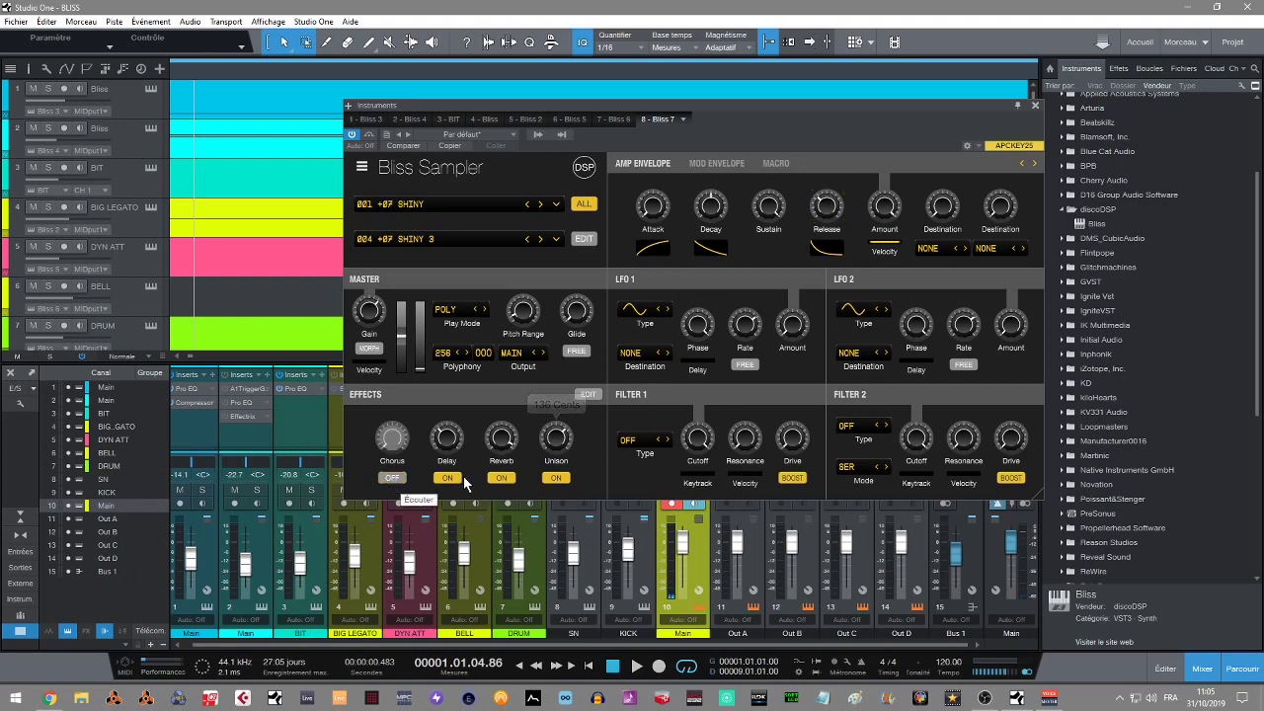
left_click(447, 478)
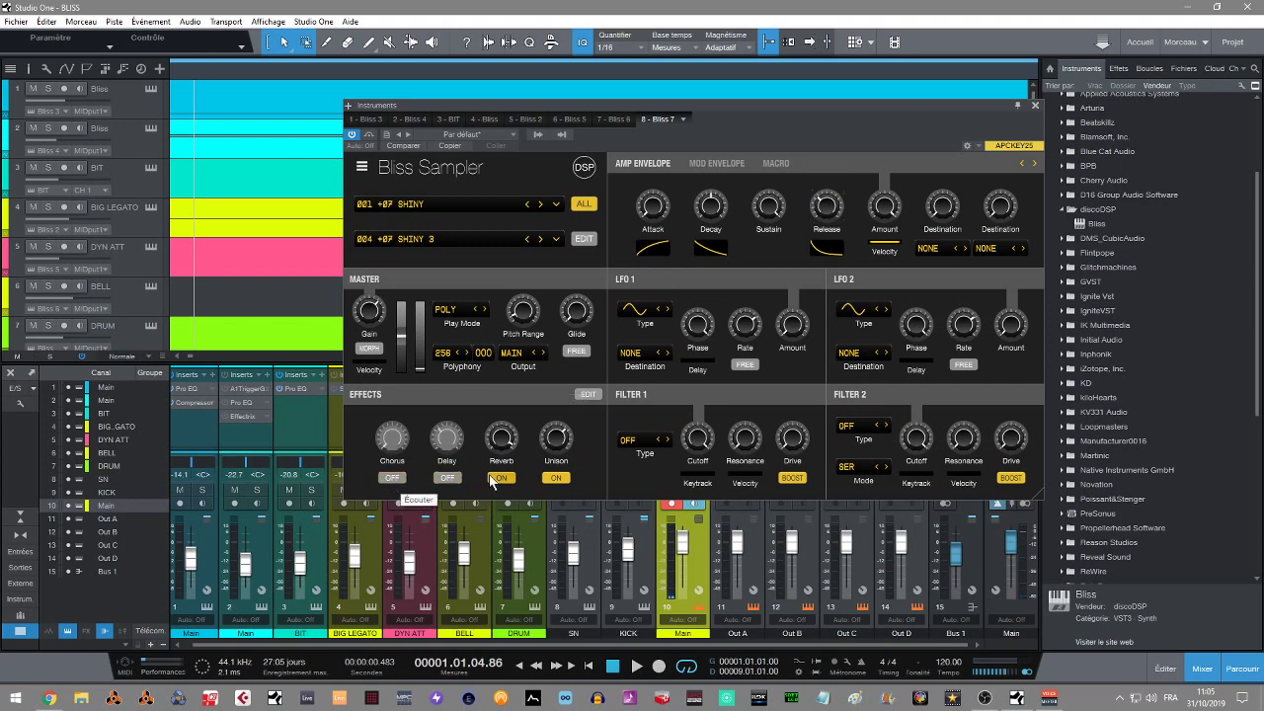
left_click(559, 478)
left_click(561, 480)
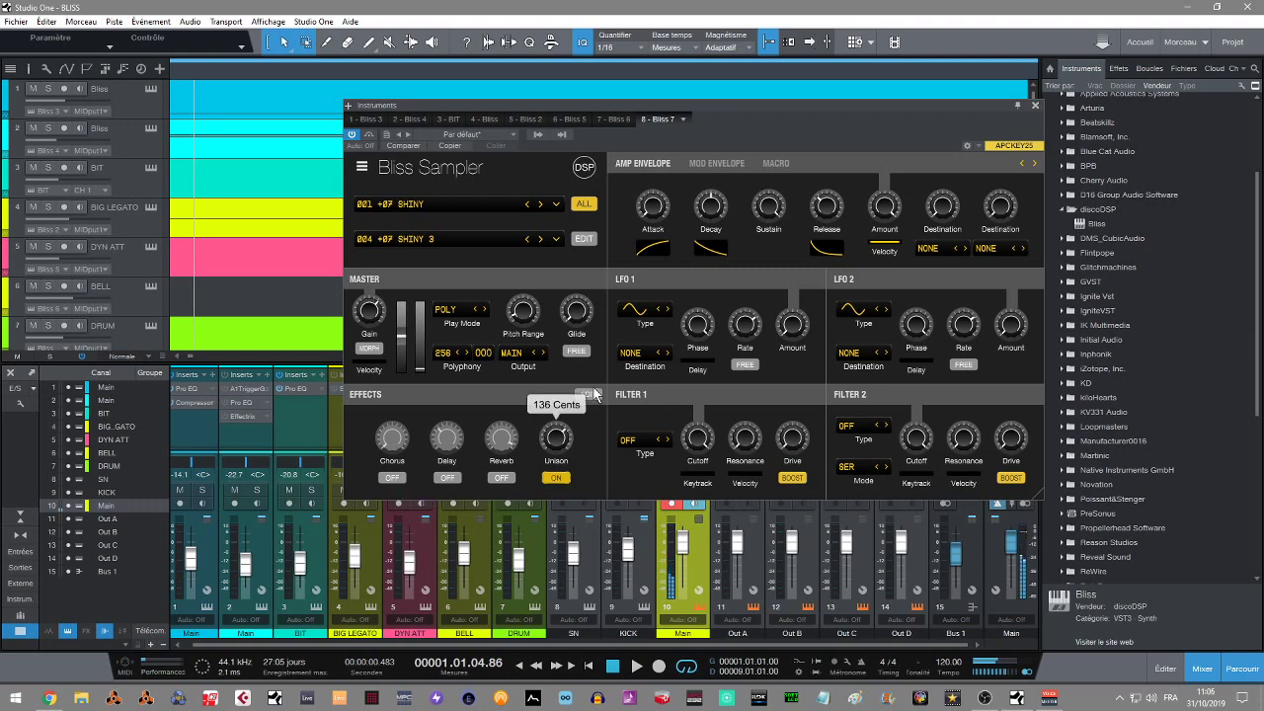
Try a convex Amp Envelope release curve, set the release time to 2.074 s and flatten the curve towards a straight line.
mouse_move(832, 216)
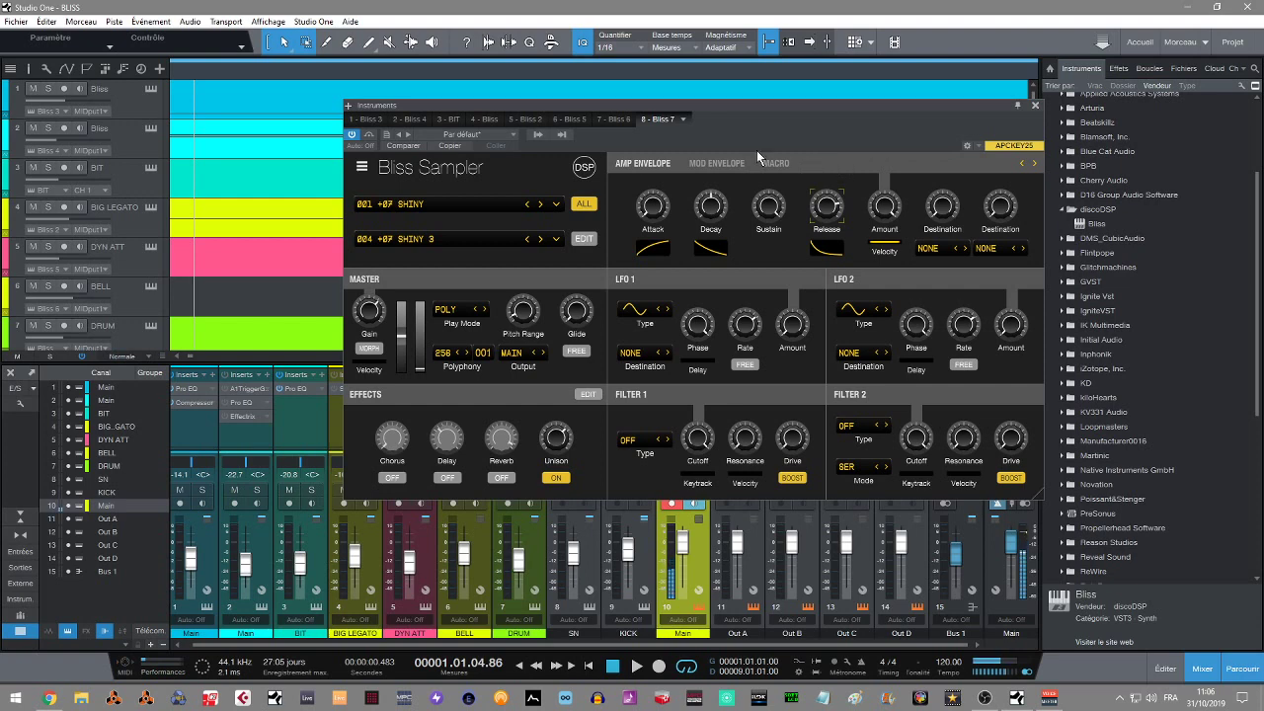
mouse_move(825, 250)
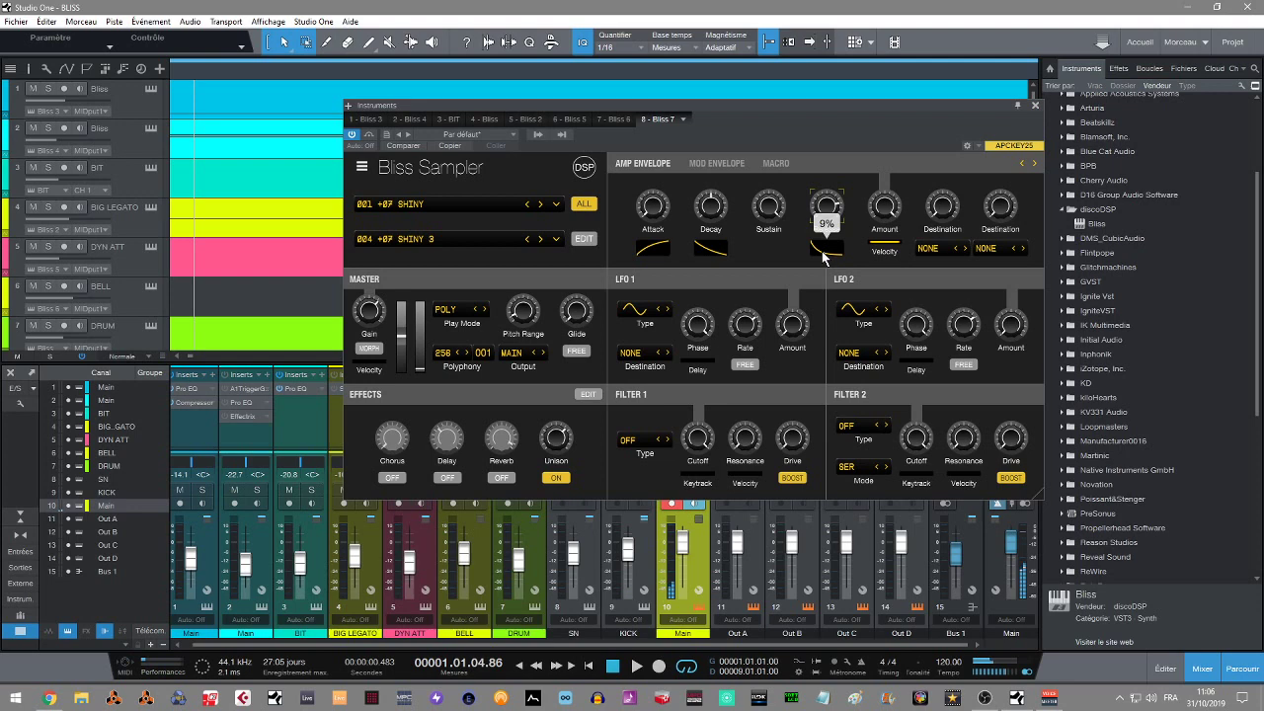
mouse_move(821, 251)
left_mouse_down()
mouse_move(837, 218)
mouse_move(827, 255)
left_mouse_up()
left_click_drag(865, 205, 876, 114)
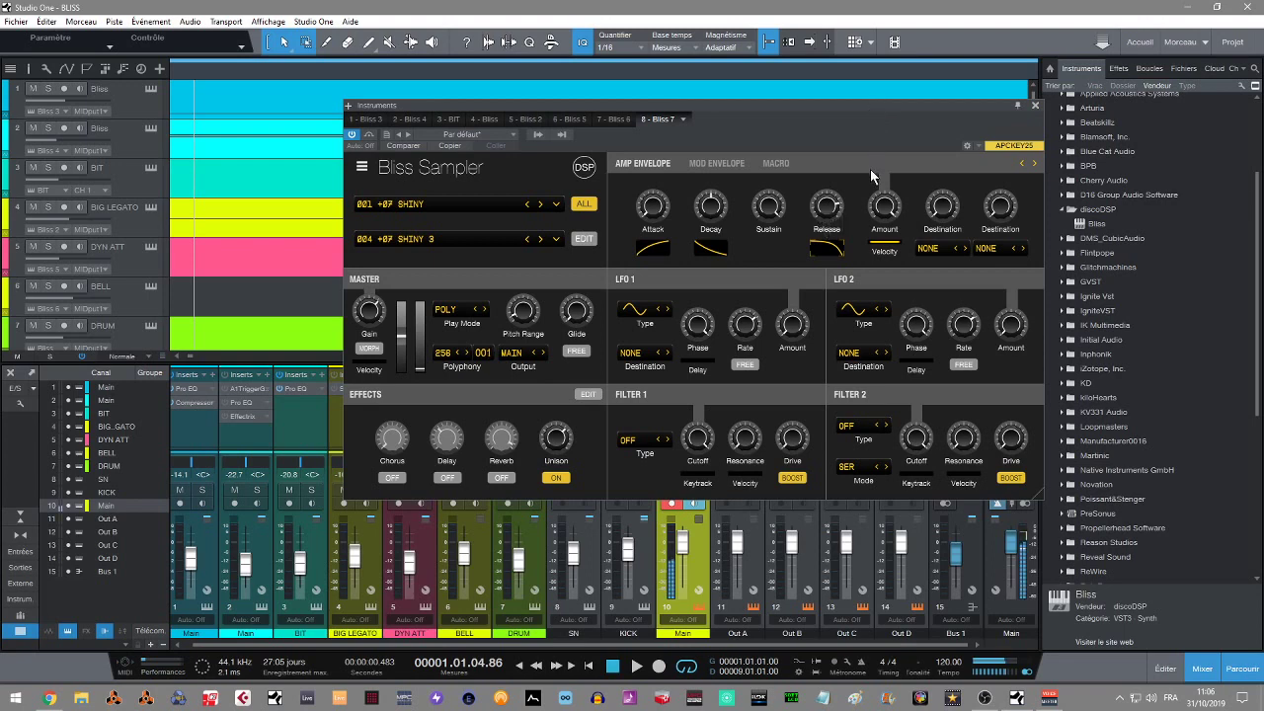
mouse_move(832, 209)
left_click_drag(827, 209, 829, 241)
mouse_move(824, 245)
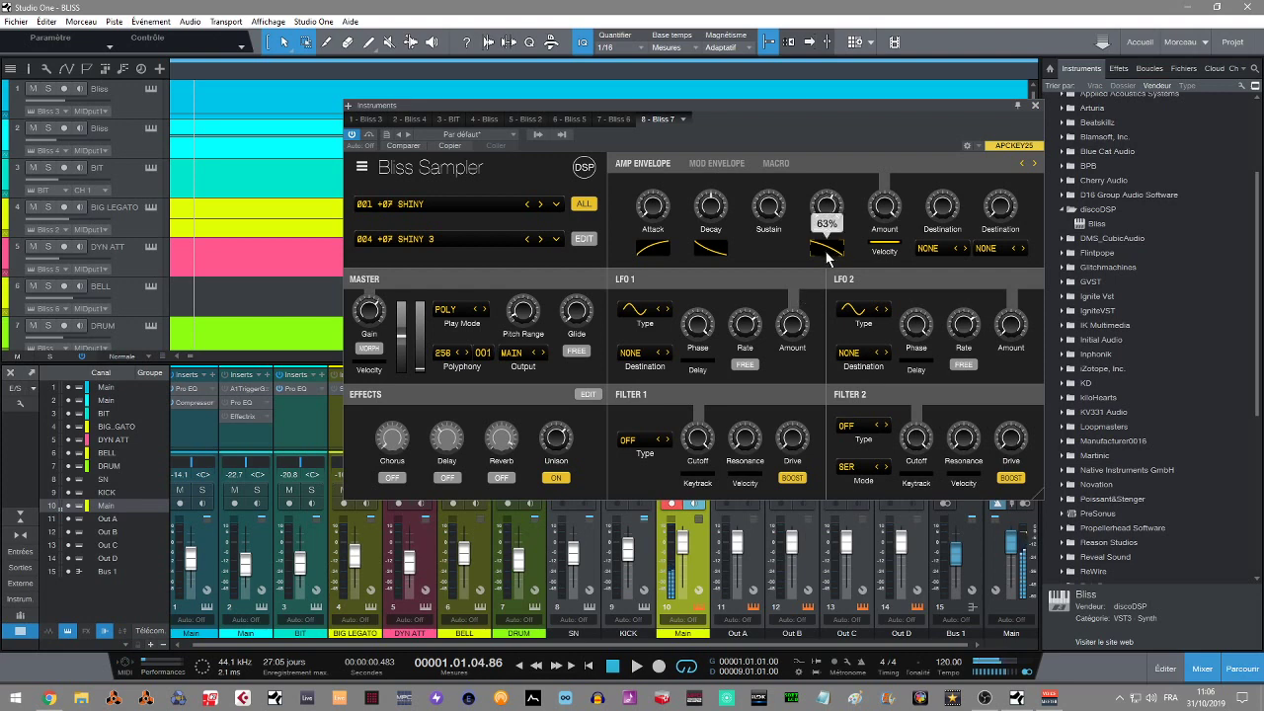
left_click_drag(834, 253, 818, 286)
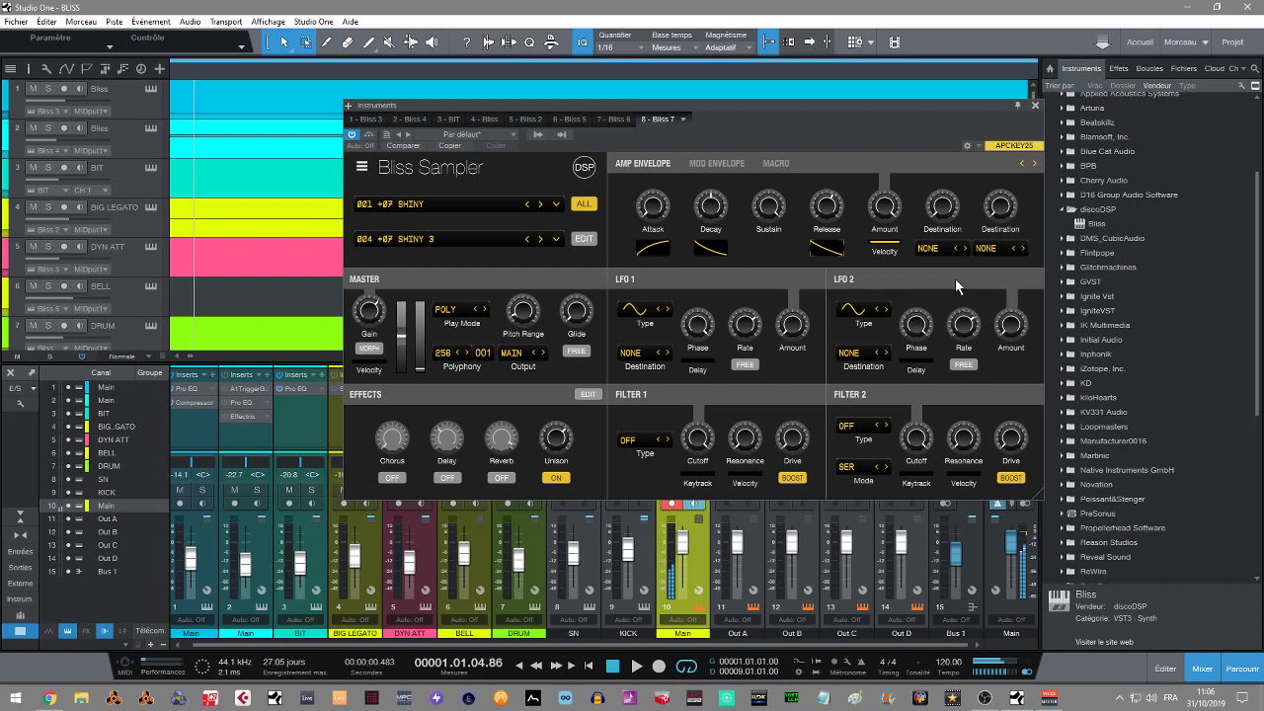
Route the Amp Envelope's first destination to Filter 1 Frequency, and view the LFO 1 destination choices without changing them.
left_click(933, 248)
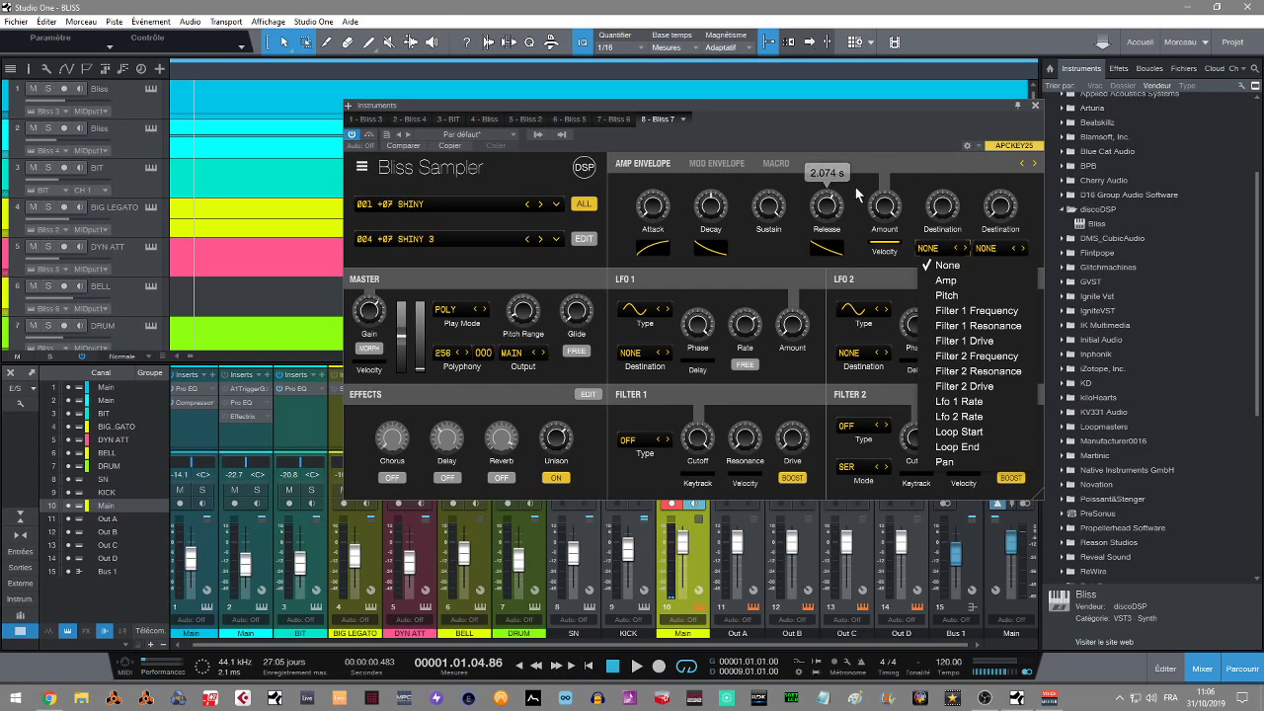
left_click(958, 314)
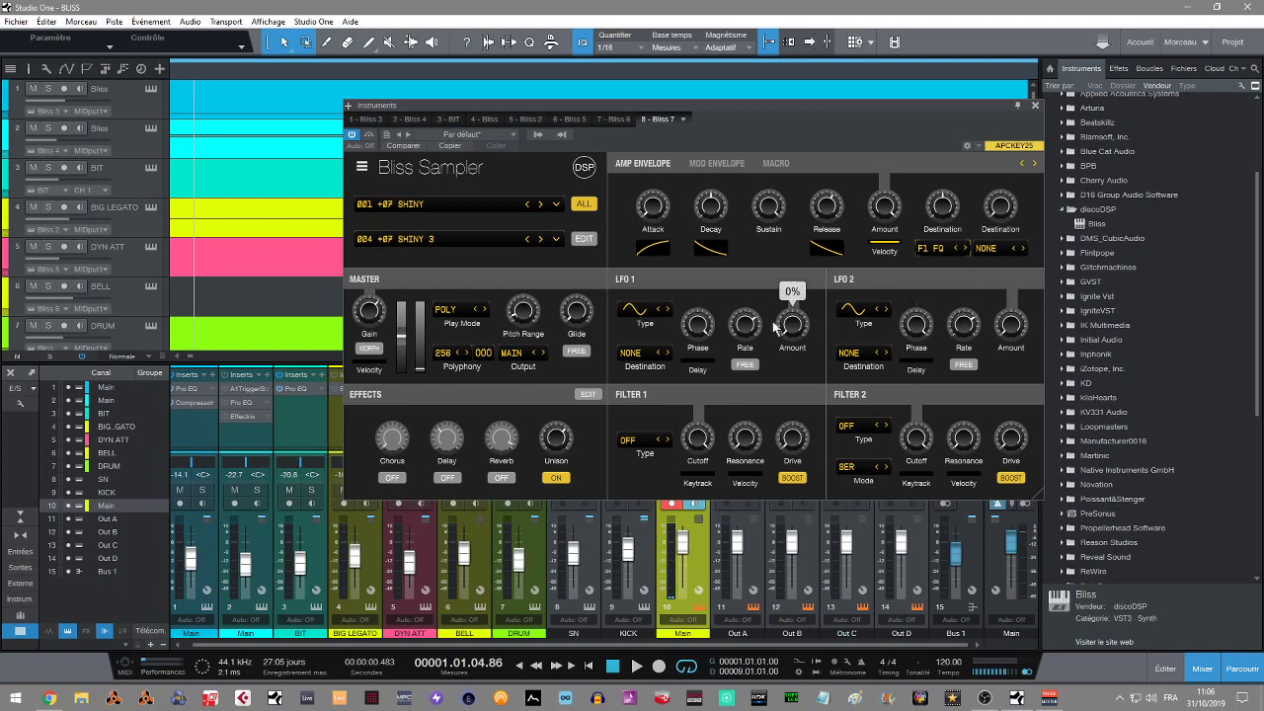
left_click(640, 356)
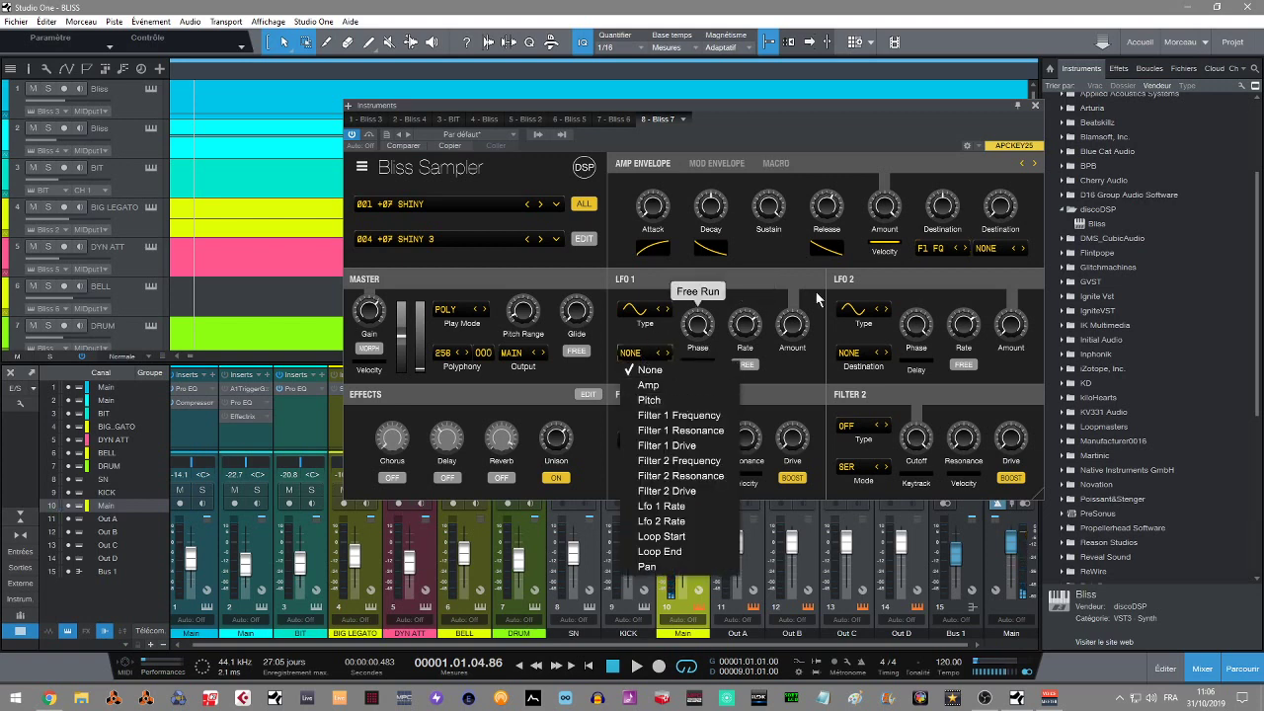
left_click(961, 276)
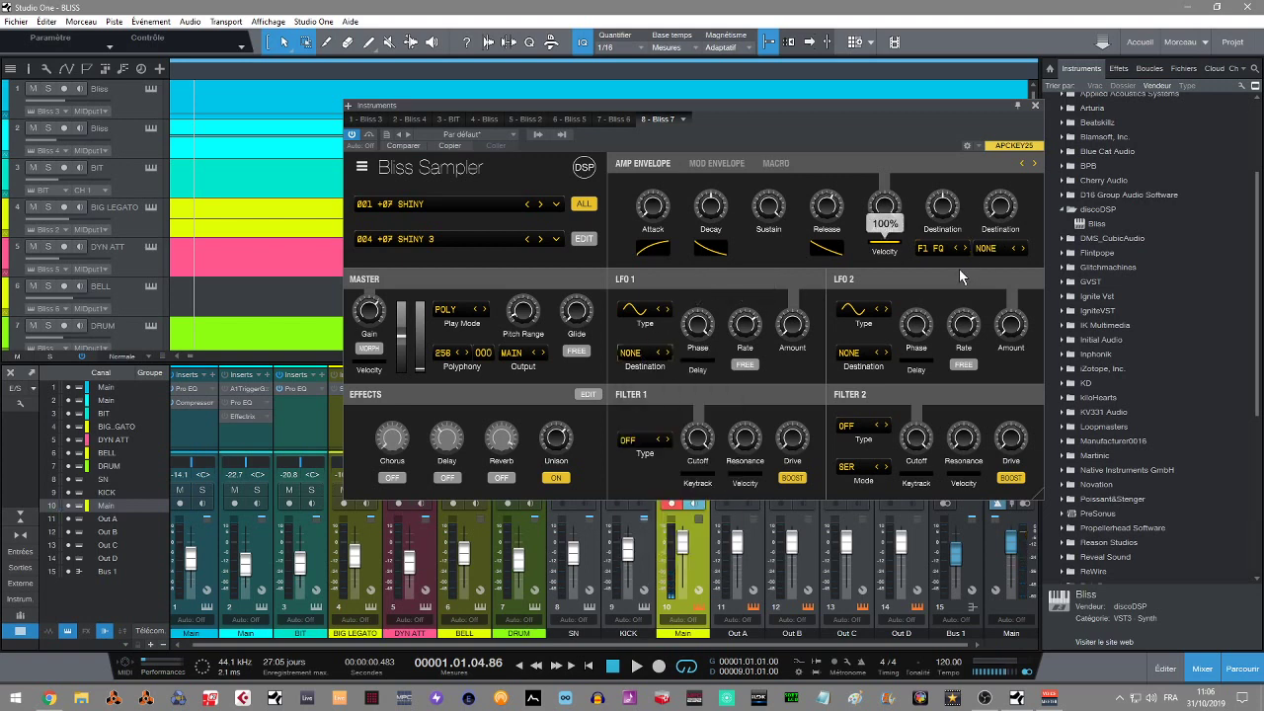
Set Filter 1 to Lowpass, raise its resonance to 38% and lower its cutoff.
left_click(634, 442)
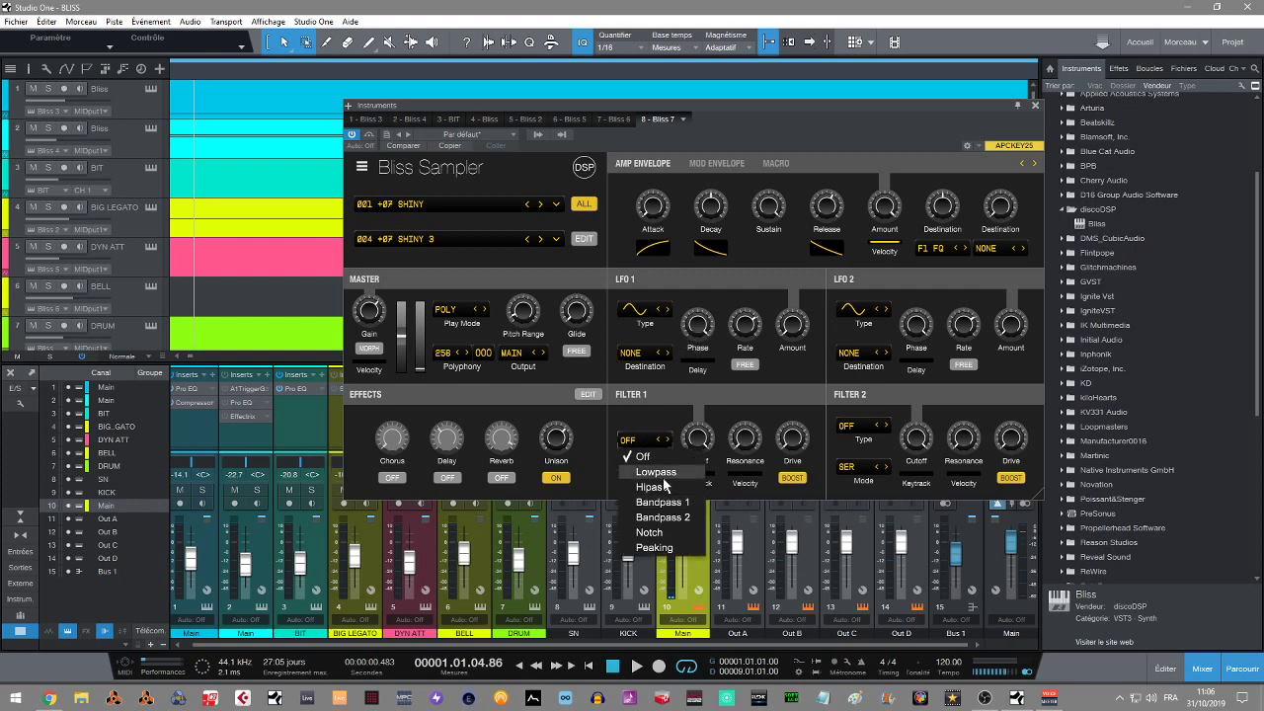
left_click(663, 475)
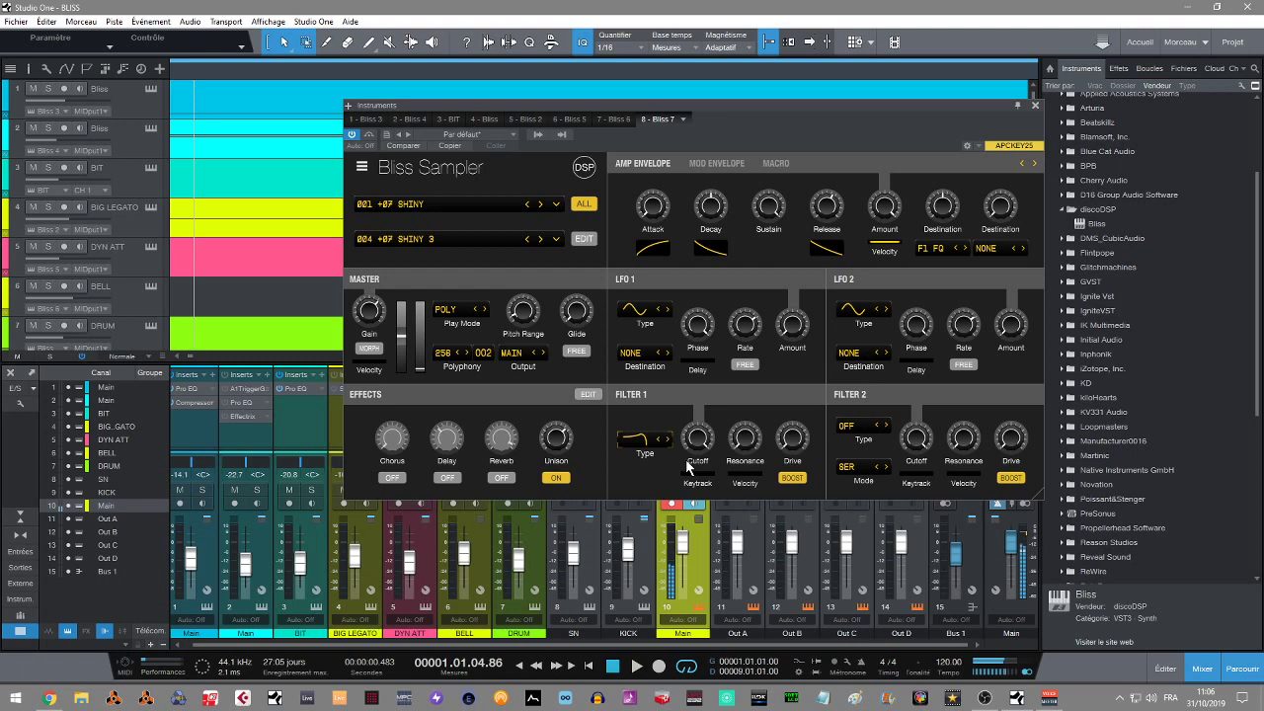
mouse_move(698, 439)
left_click_drag(698, 440, 704, 510)
left_click_drag(744, 438, 733, 385)
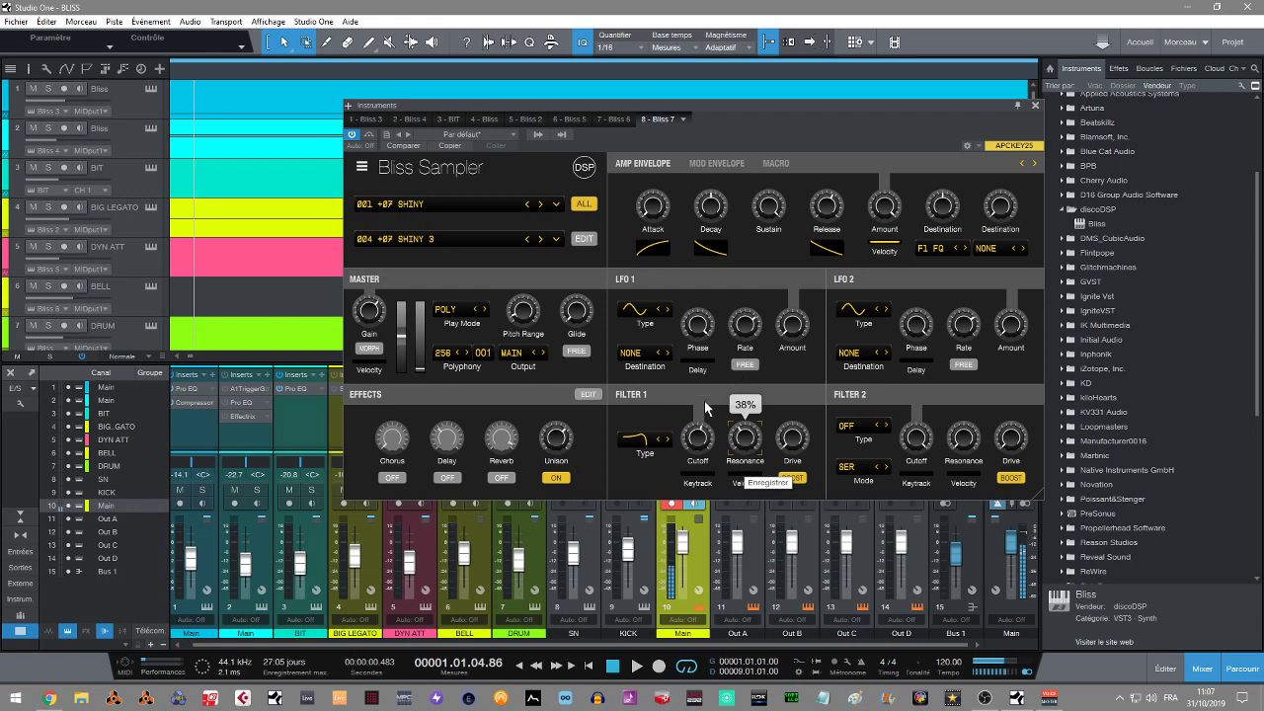
left_click_drag(697, 440, 693, 487)
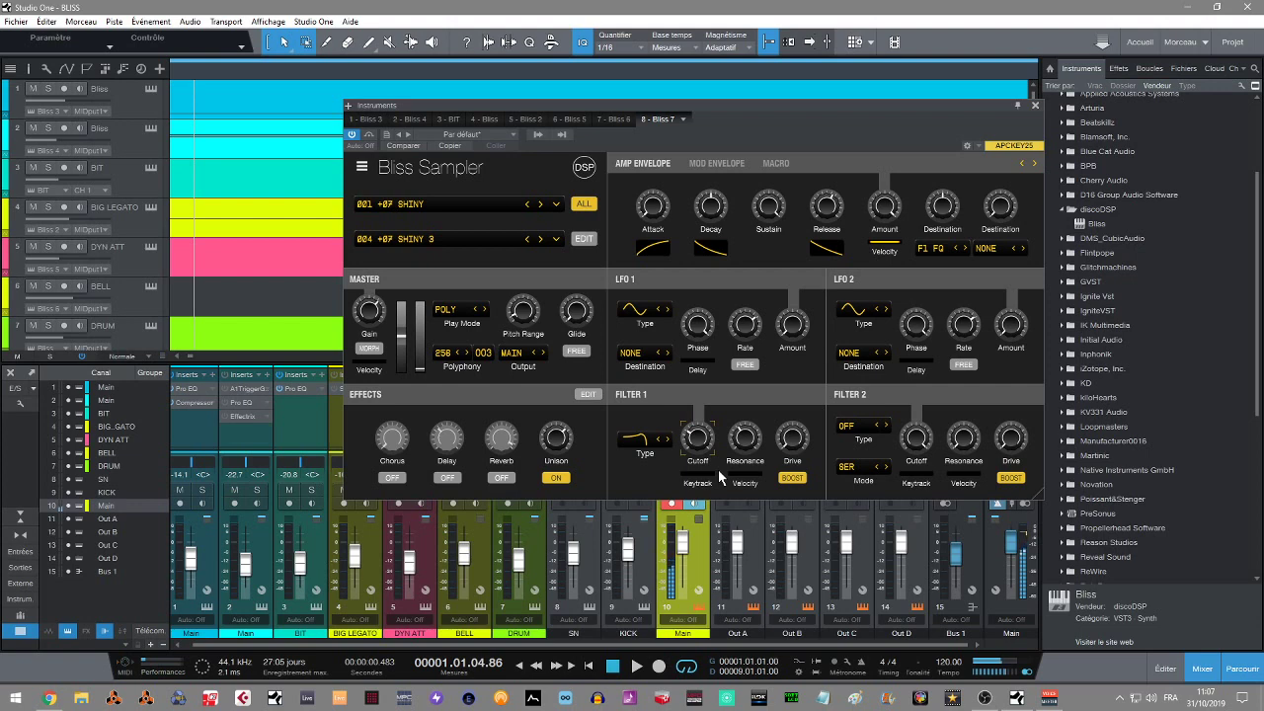
Turn off the Unison effect and shorten the Amp Envelope release to 0.558 s.
left_click(558, 481)
mouse_move(822, 219)
left_click_drag(822, 220, 817, 245)
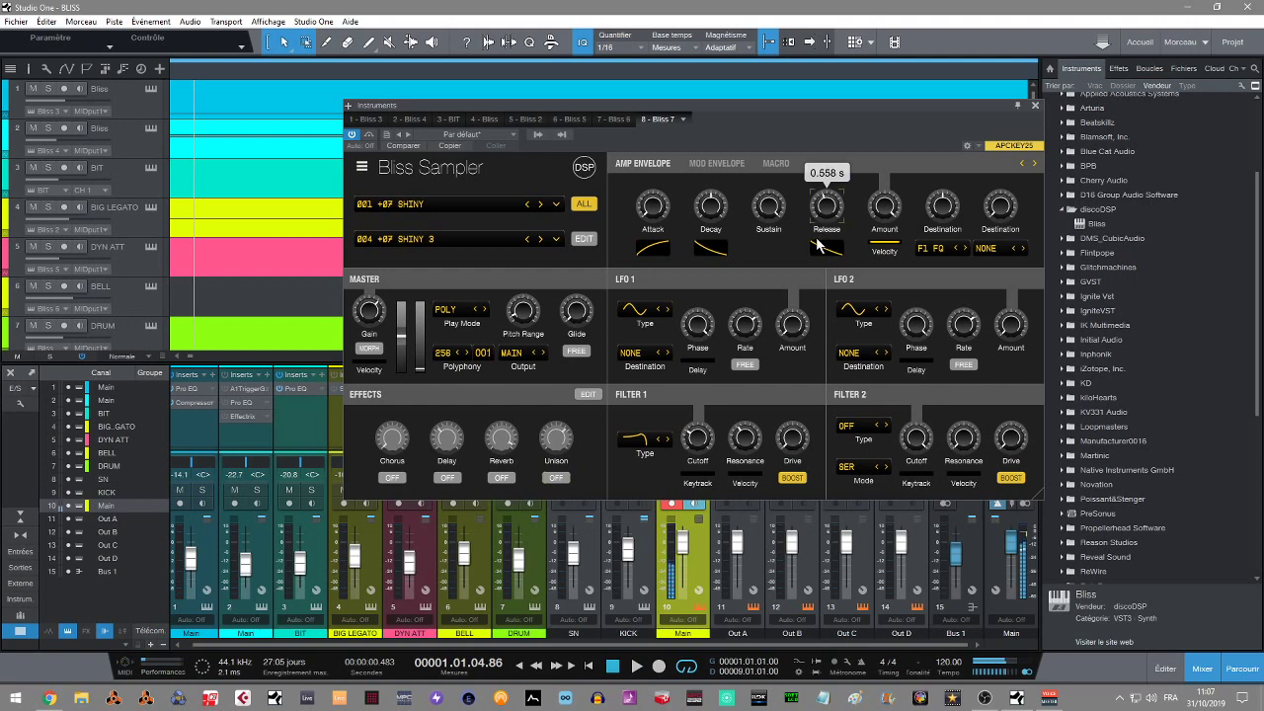
Adjust the Amp Envelope's modulation amount for Filter 1 Frequency, and view the Mod Envelope and Macro controls.
mouse_move(938, 217)
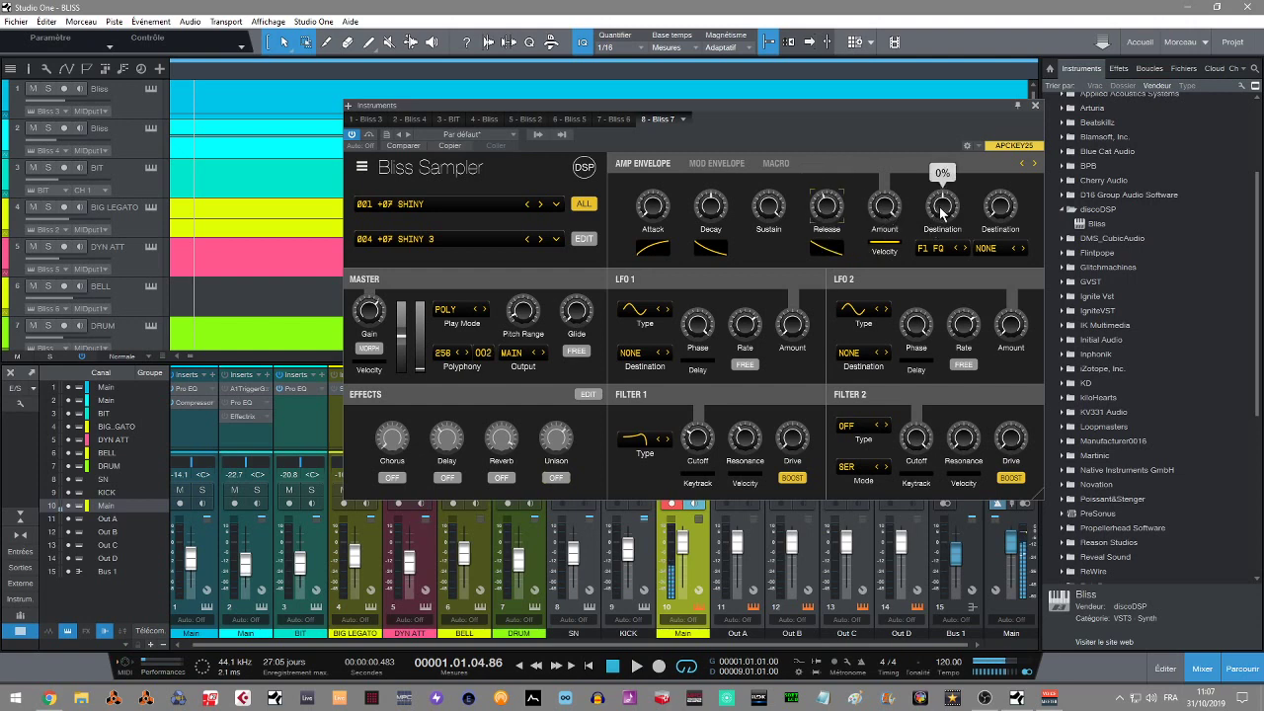
left_click_drag(940, 210, 929, 184)
left_click(711, 161)
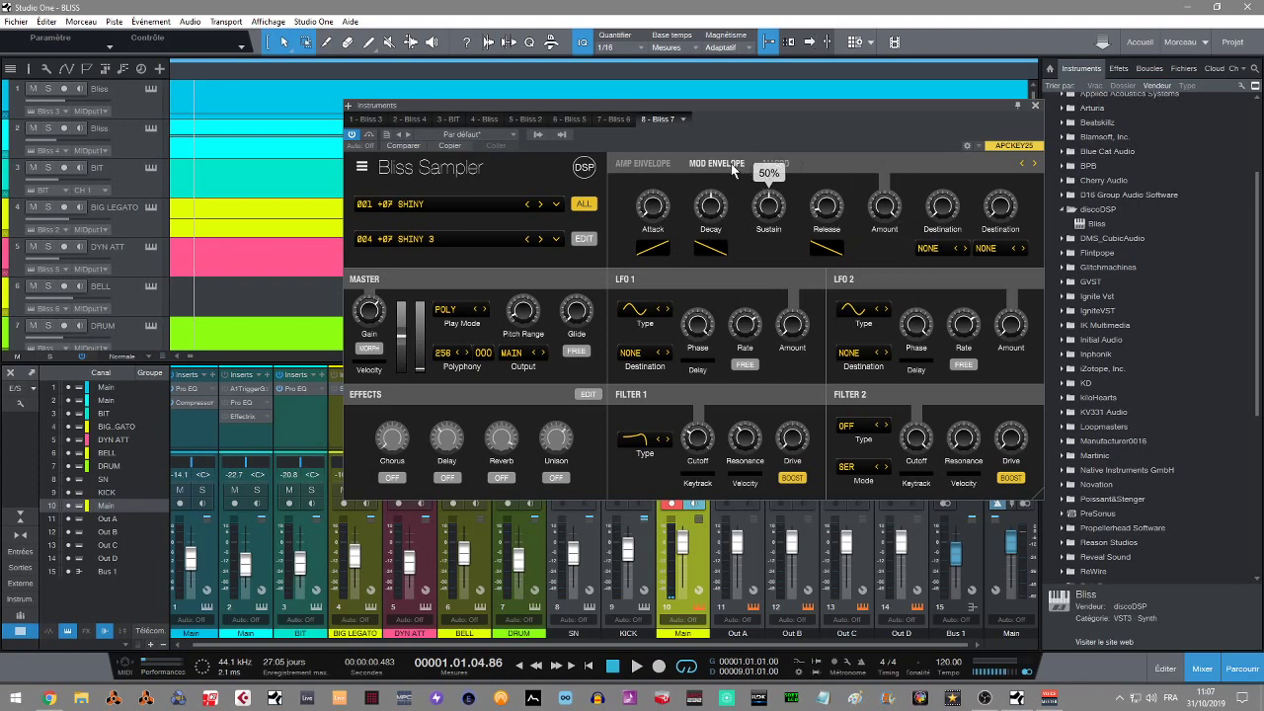
left_click(776, 163)
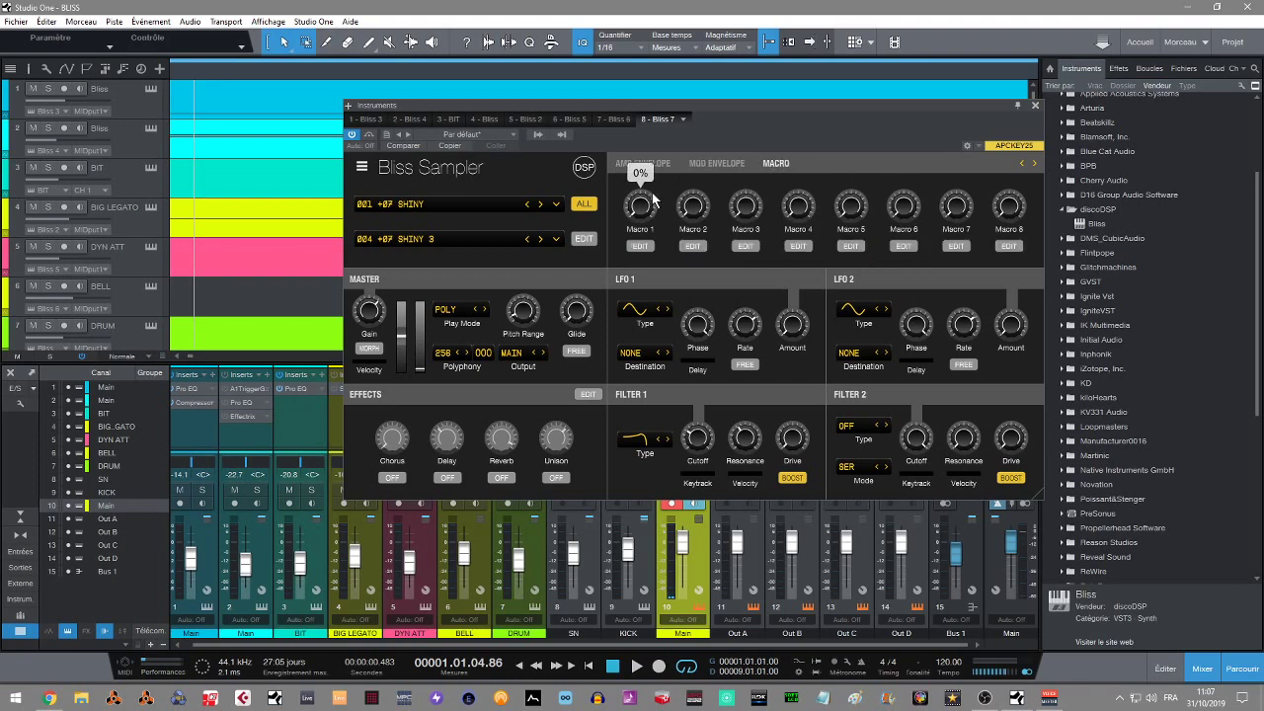
Add an all-zones assignment to Macro 1 and view the list of parameters it can control.
left_click(640, 246)
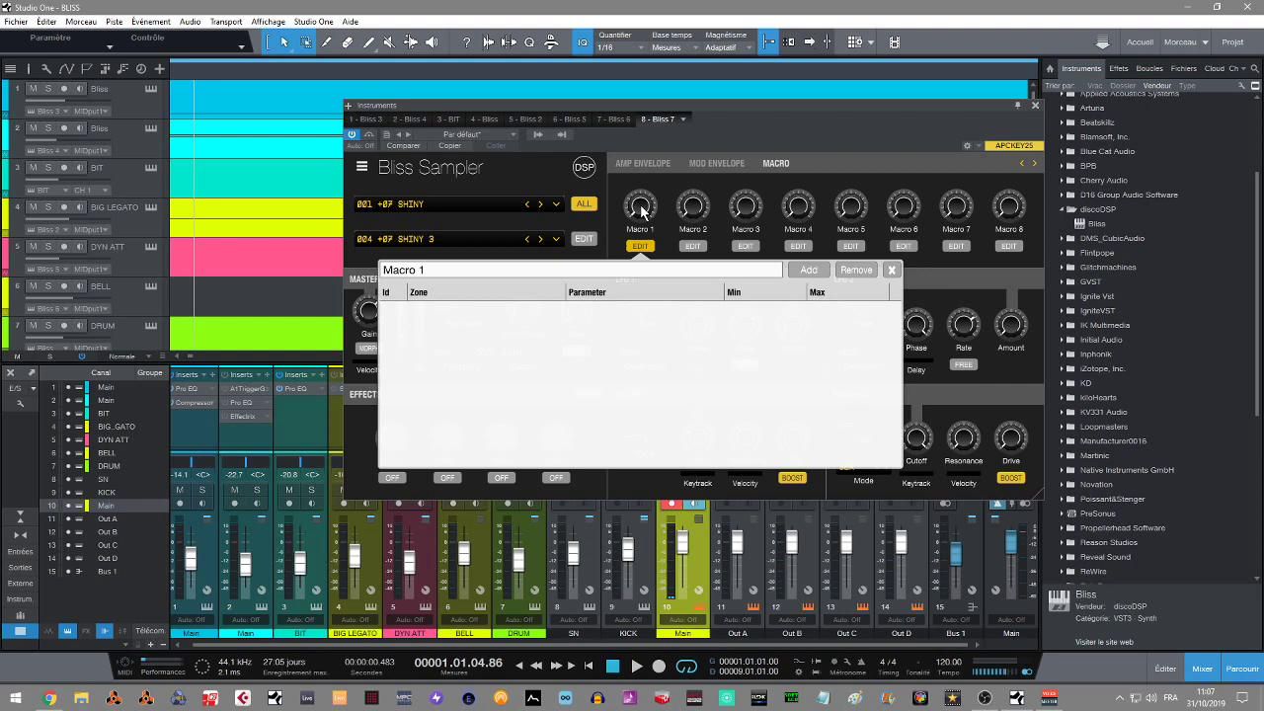
left_click(640, 246)
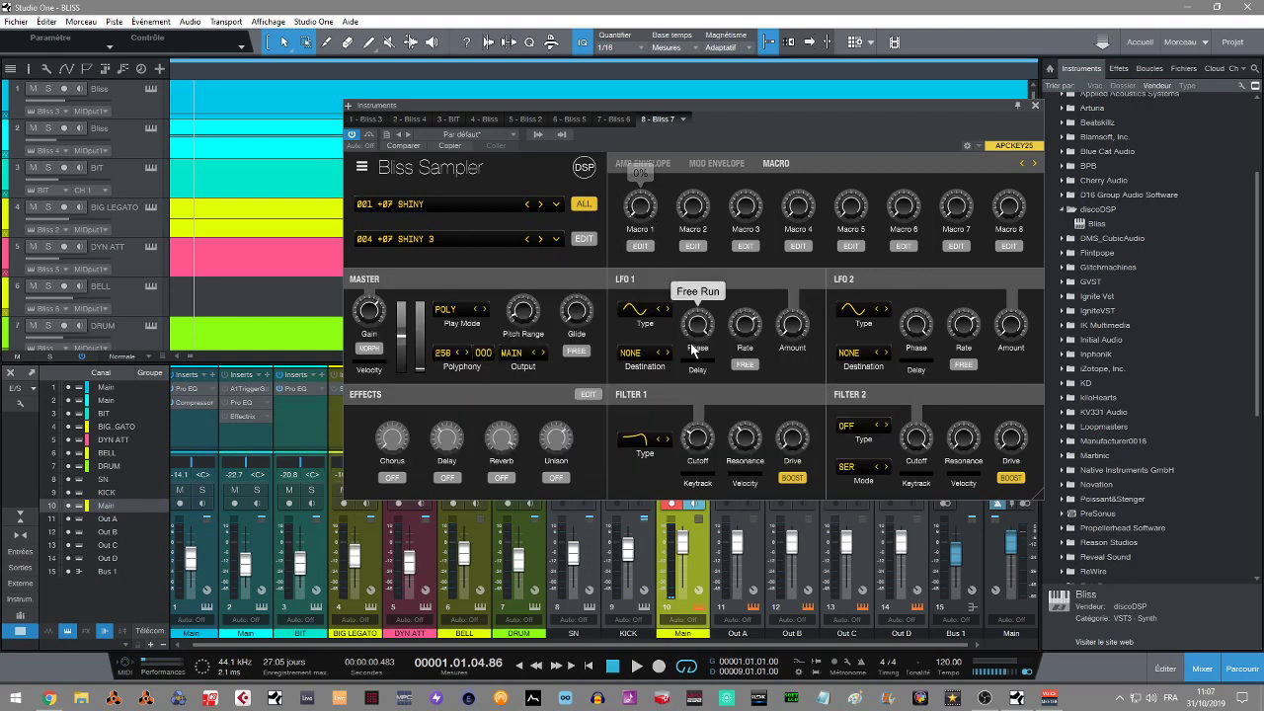
left_click(639, 246)
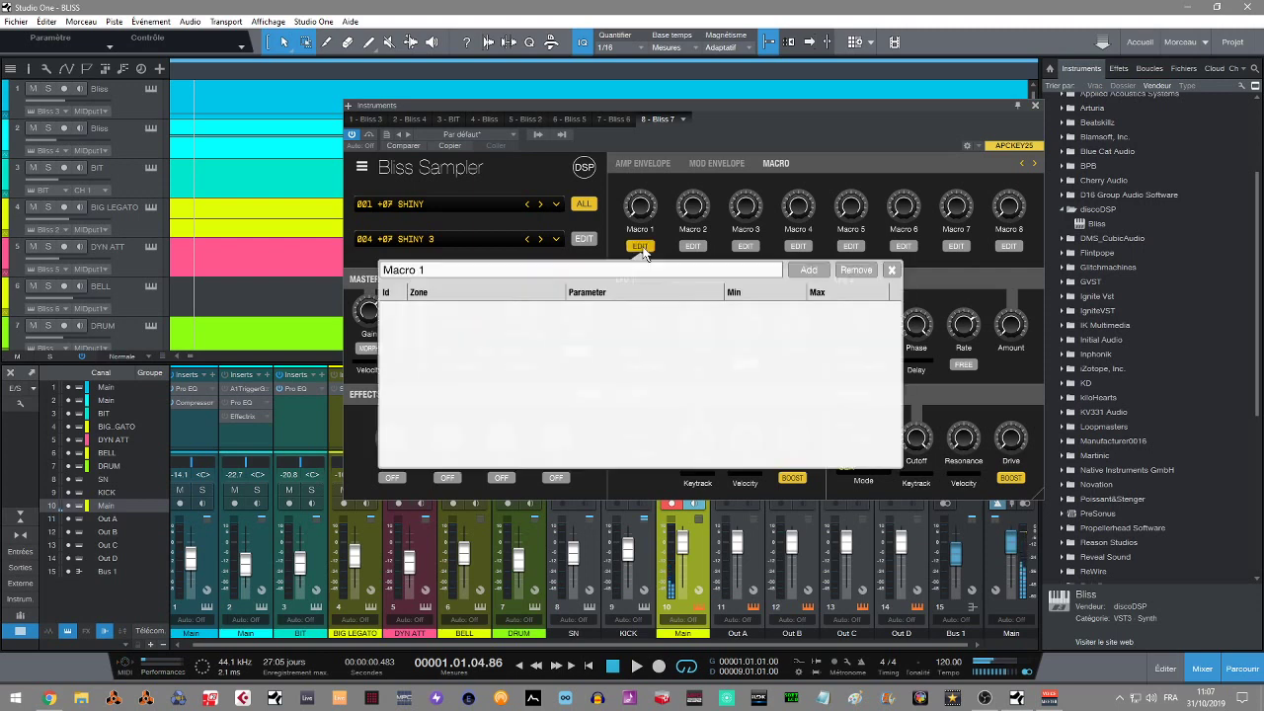
left_click(809, 269)
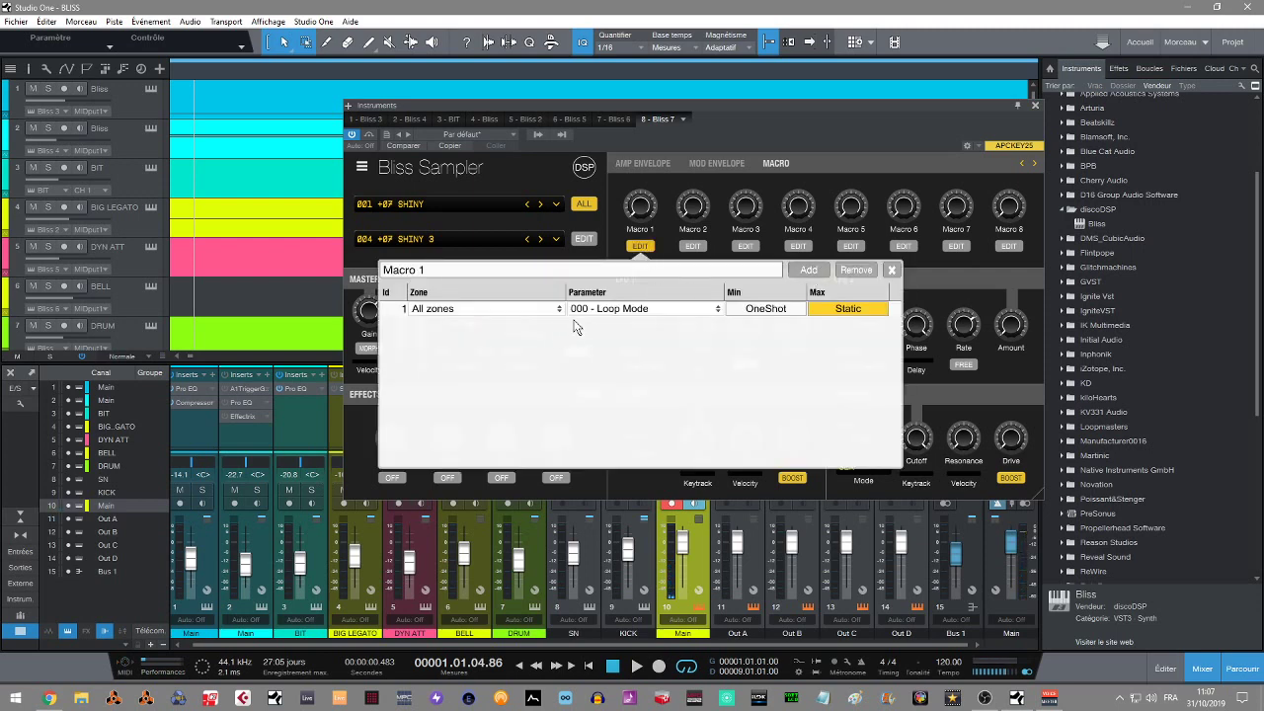
left_click(679, 311)
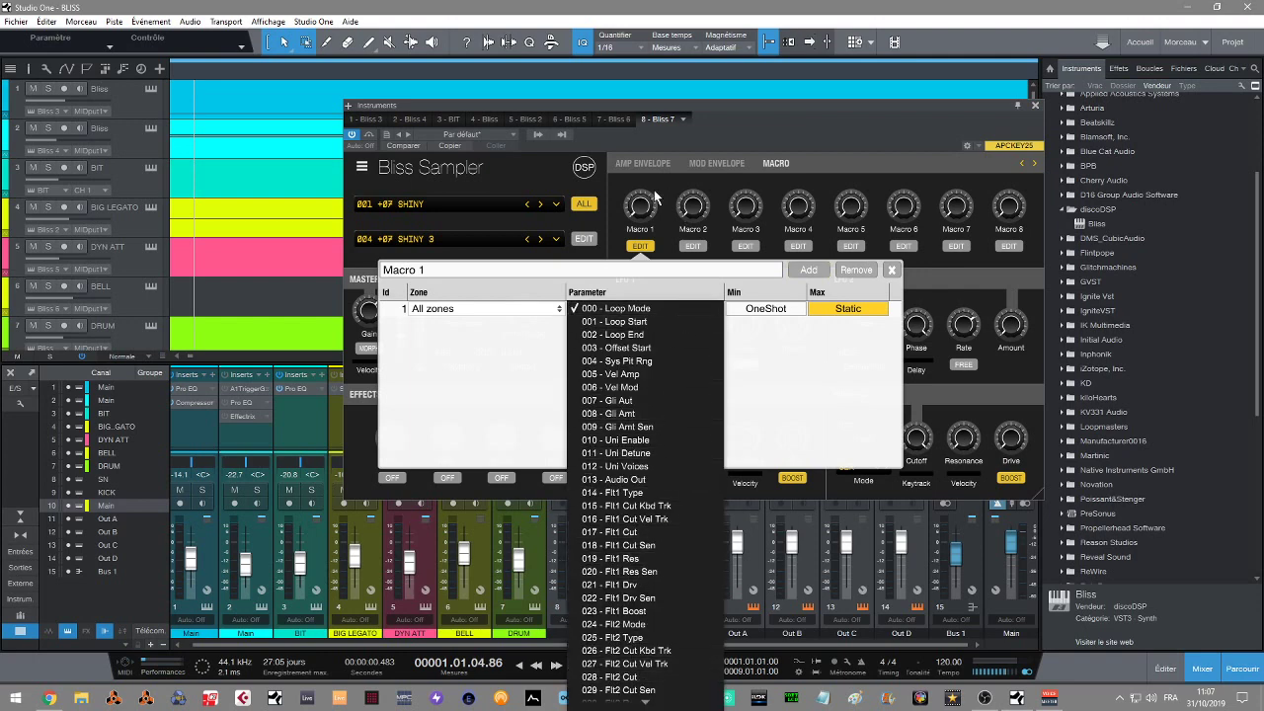
left_click(806, 378)
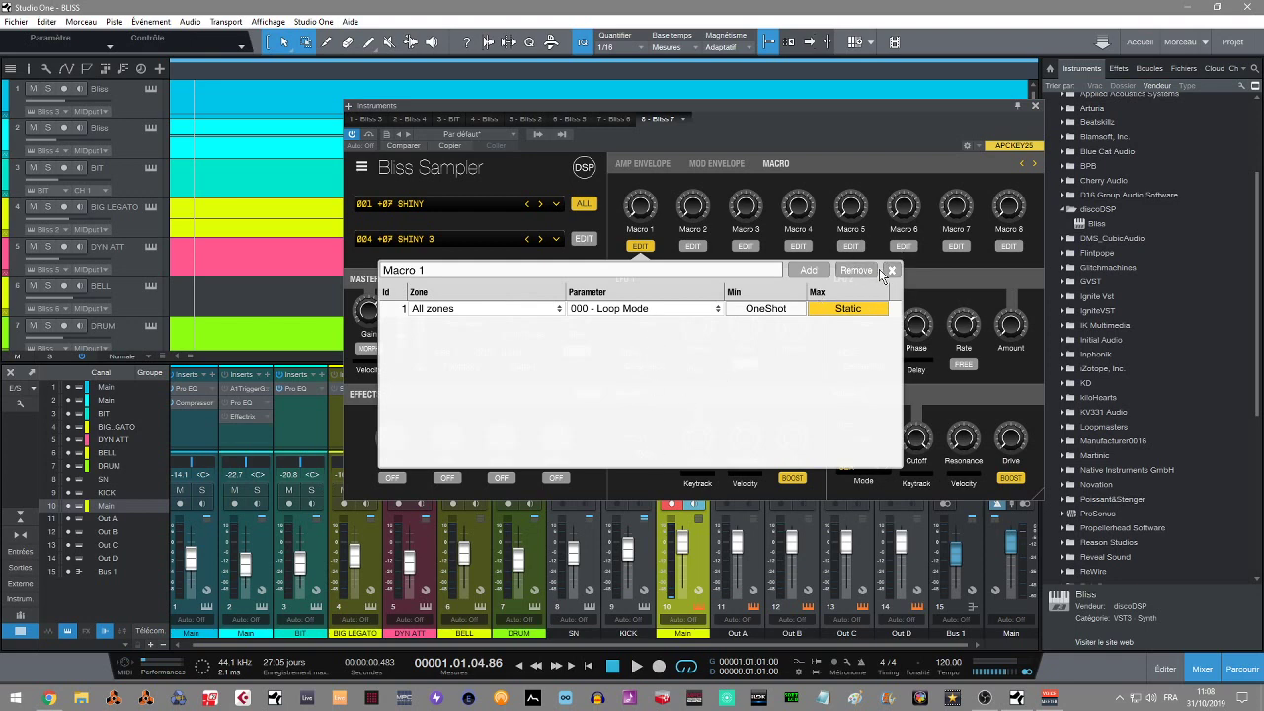
Remove the assignment from Macro 1 and close the macro's editor.
left_click(637, 309)
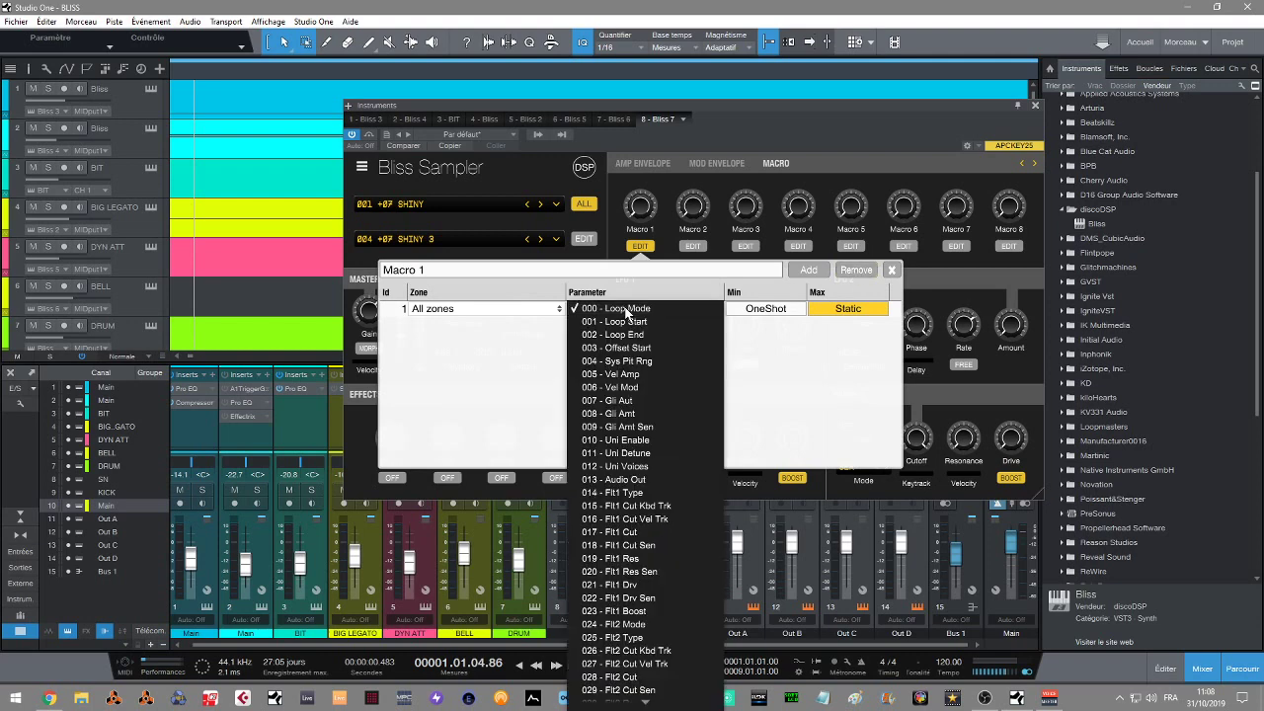
left_click(501, 311)
left_click(405, 312)
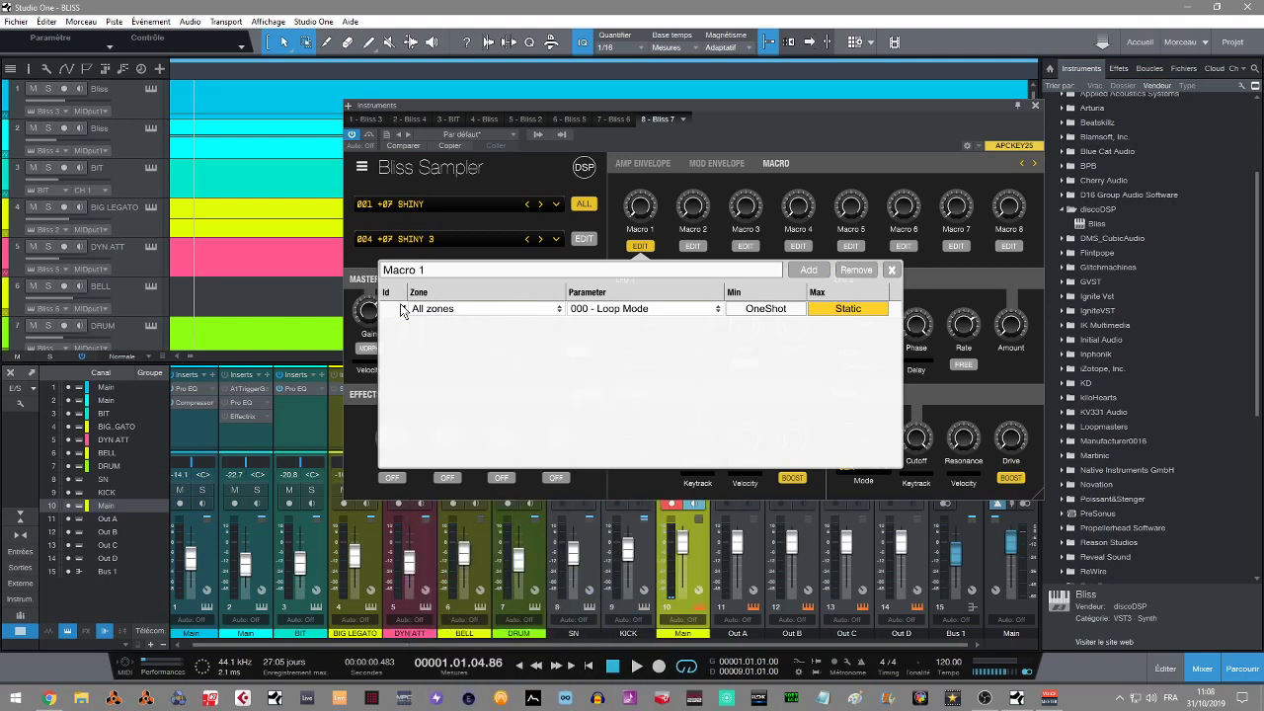
left_click(855, 270)
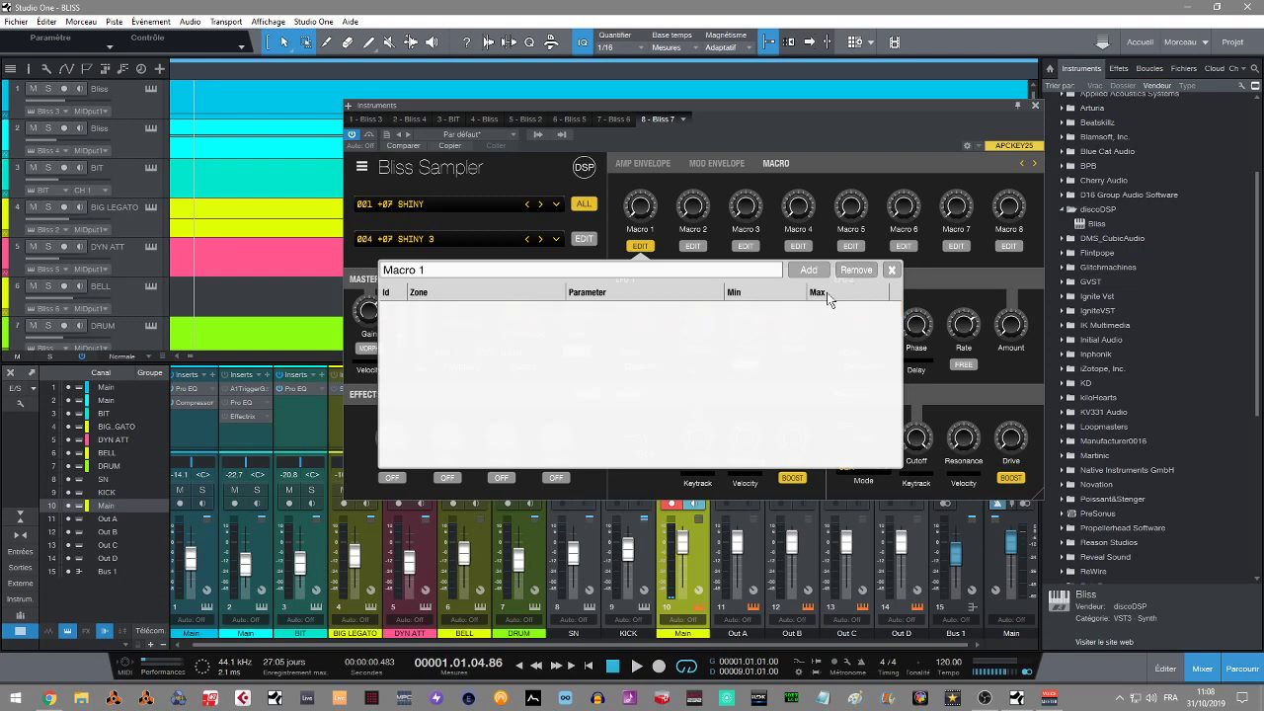
left_click(891, 269)
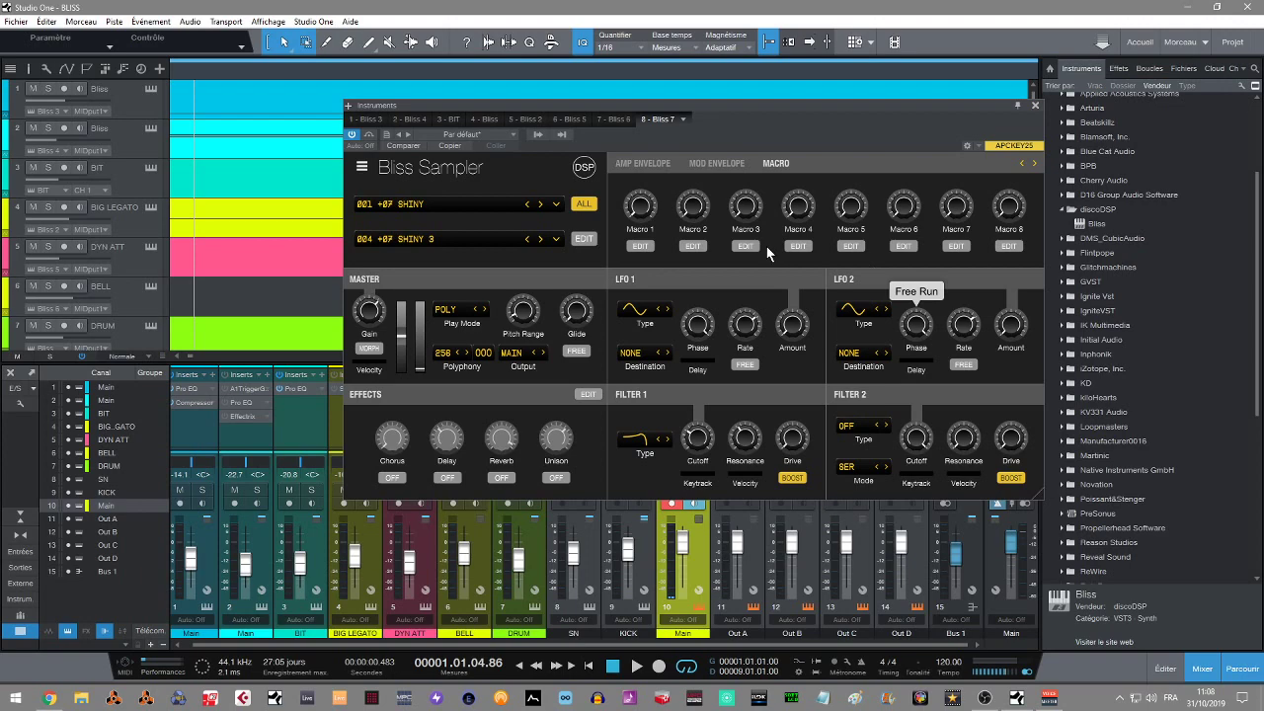
View the +07 Shiny 3 zone in the maximized sample editor, close it, and set the Master Glide mode to Auto.
left_click(590, 241)
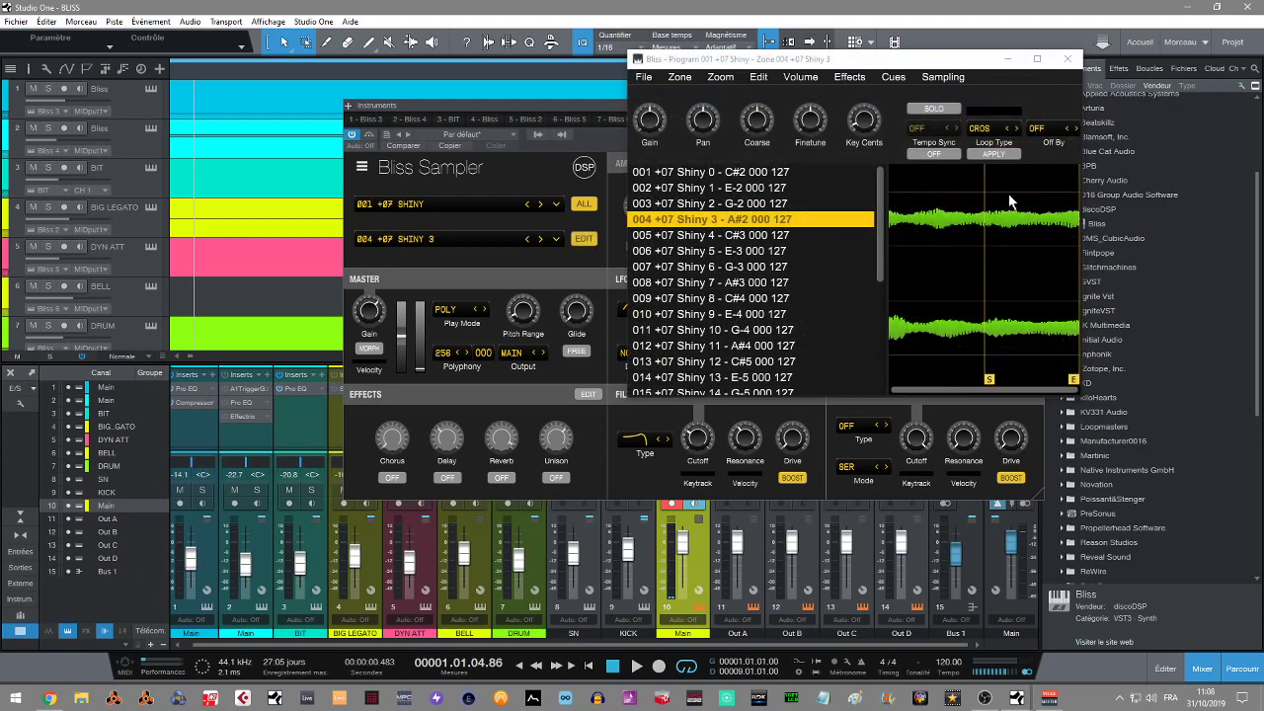
left_click(1030, 61)
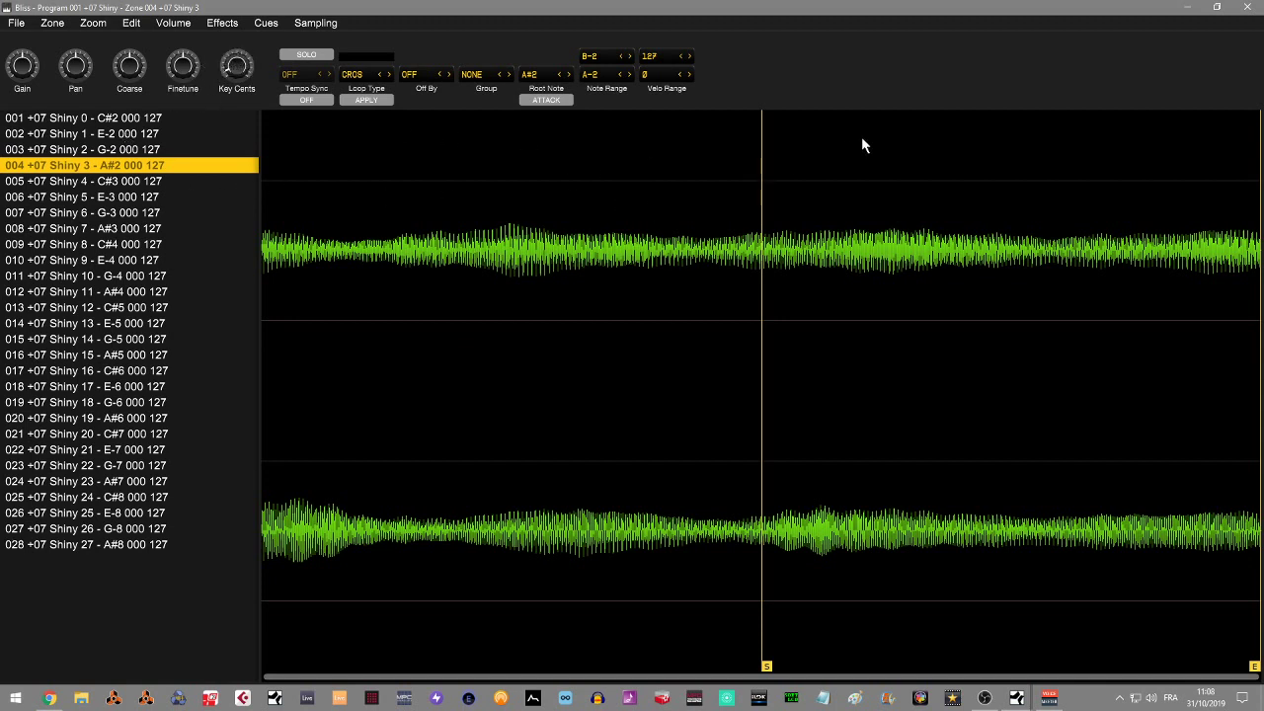
left_click(1247, 10)
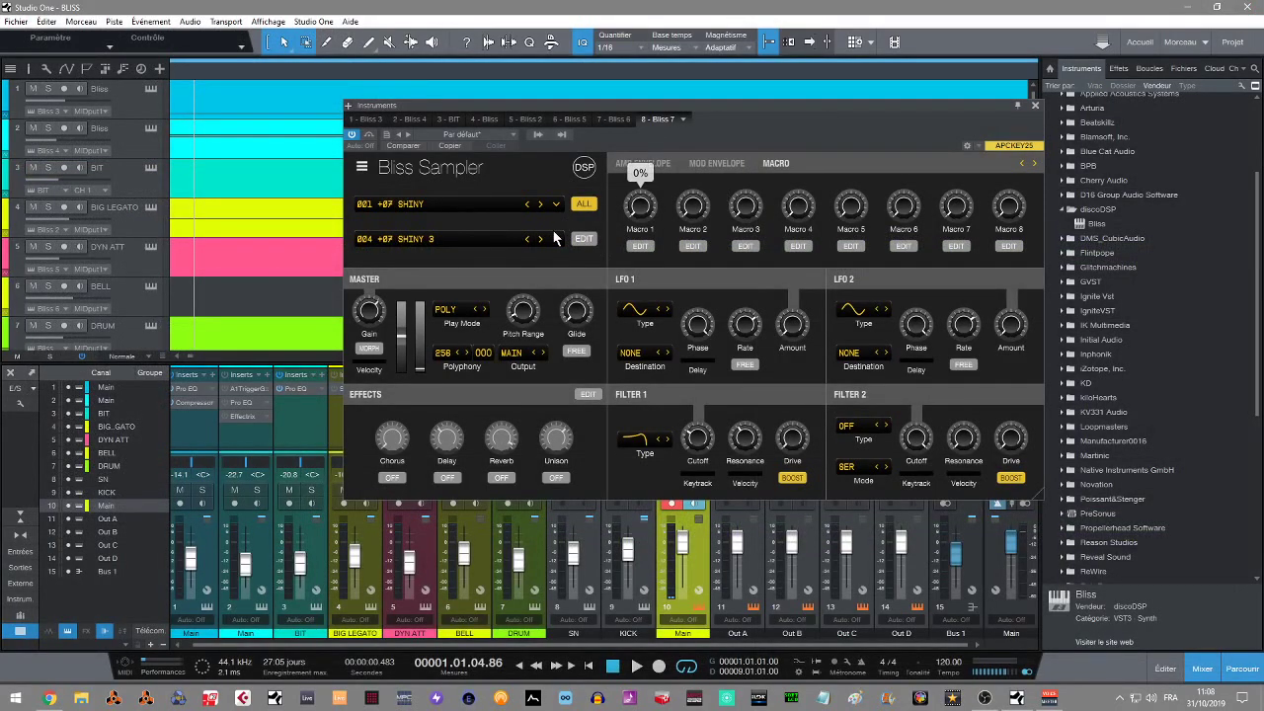
mouse_move(531, 341)
left_click(576, 352)
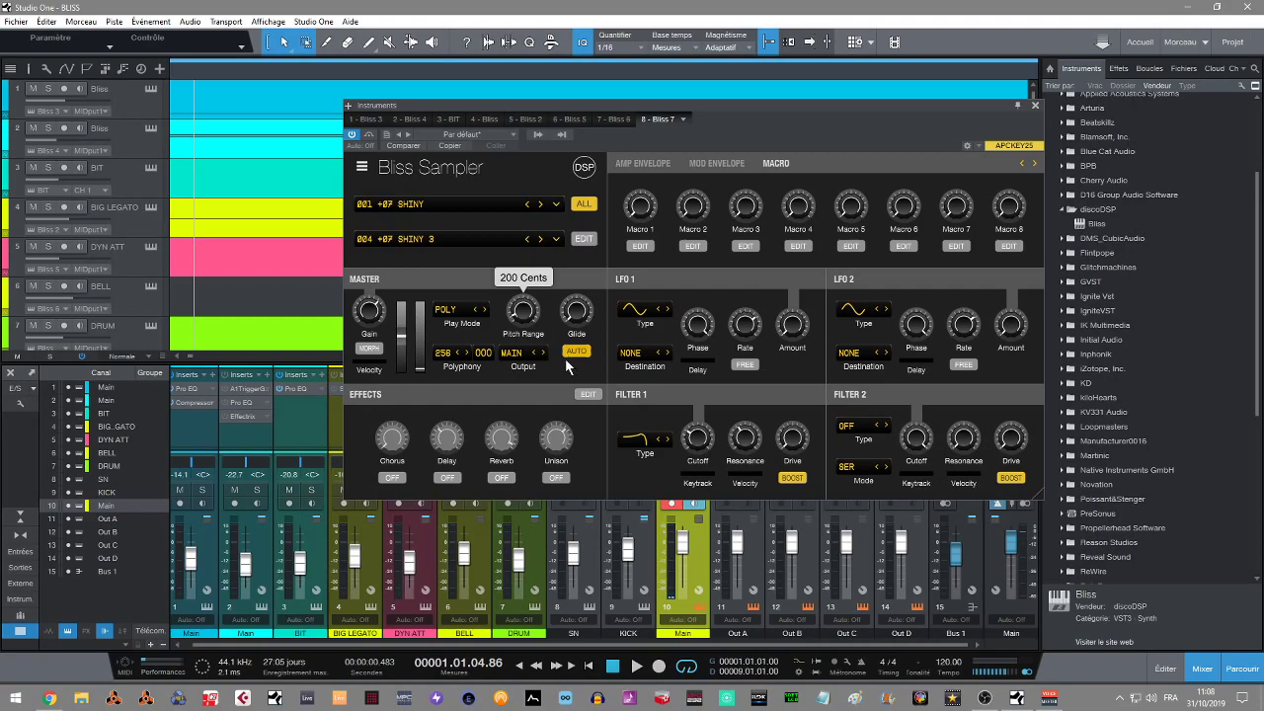
Reopen the +07 Shiny 3 zone in the sample editor and examine its Gain, Pan, Coarse, Finetune and Key Cents settings.
left_click(583, 238)
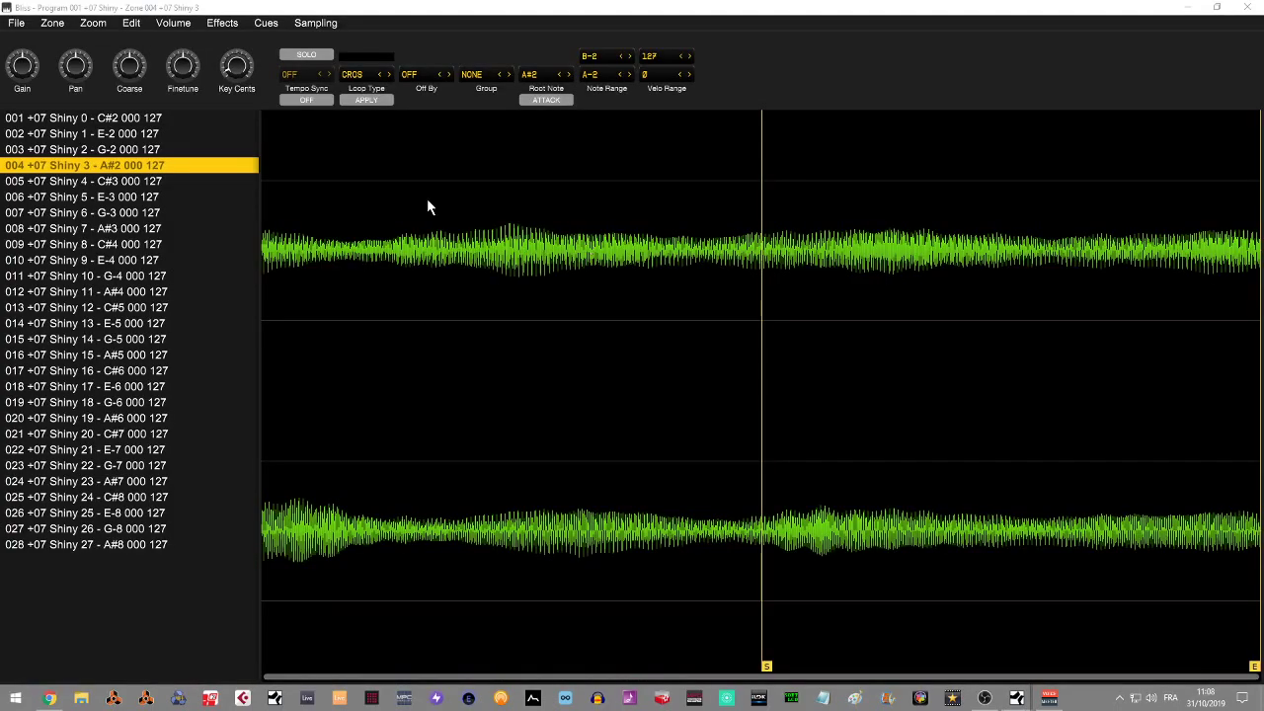
mouse_move(20, 71)
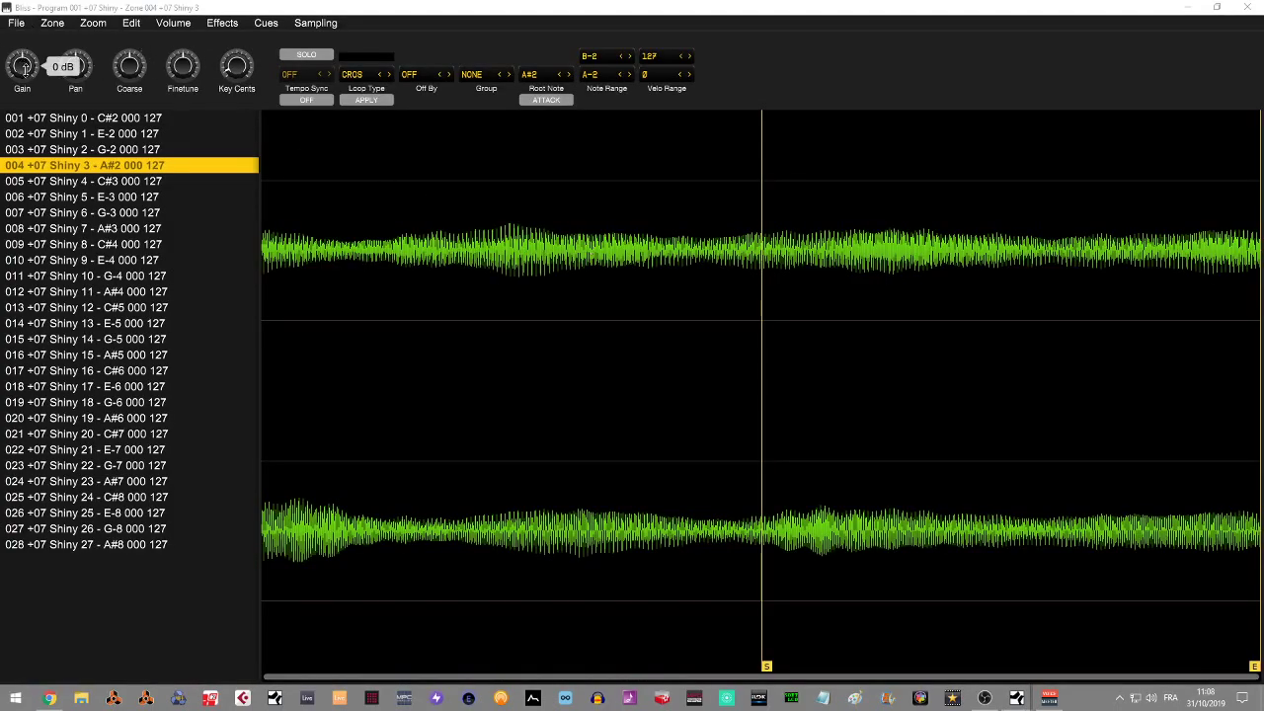
mouse_move(71, 69)
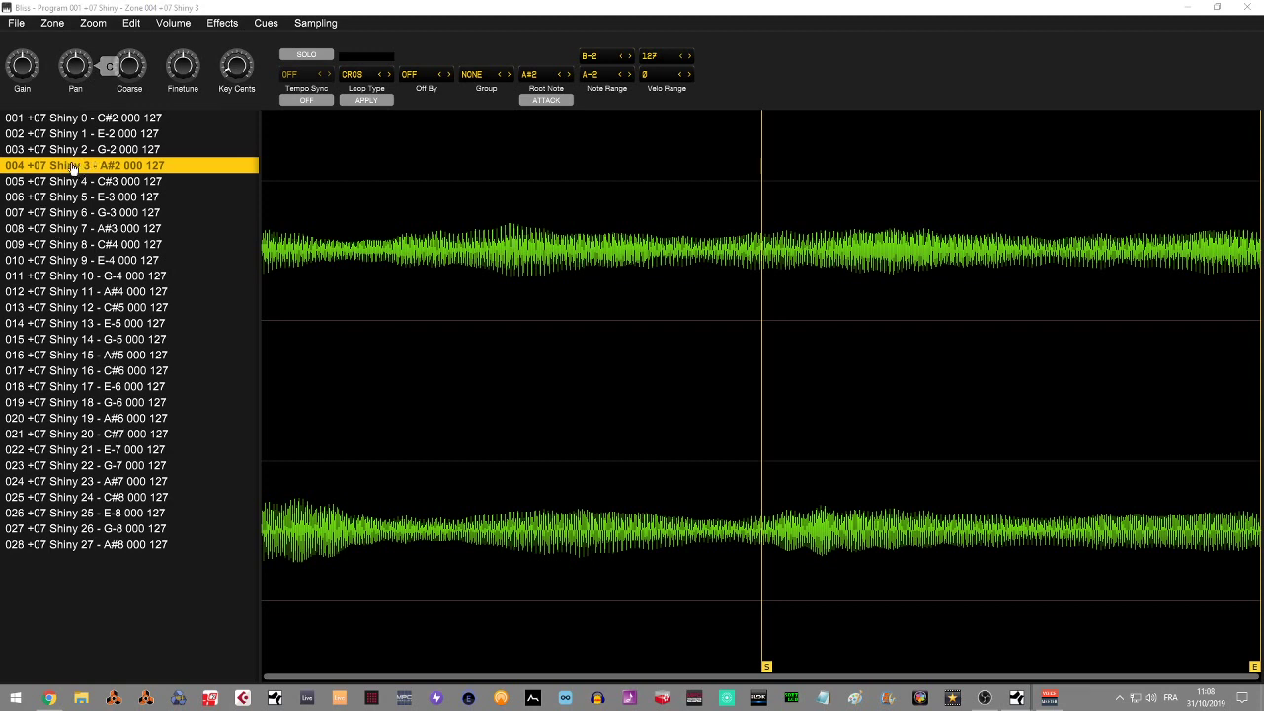
mouse_move(131, 72)
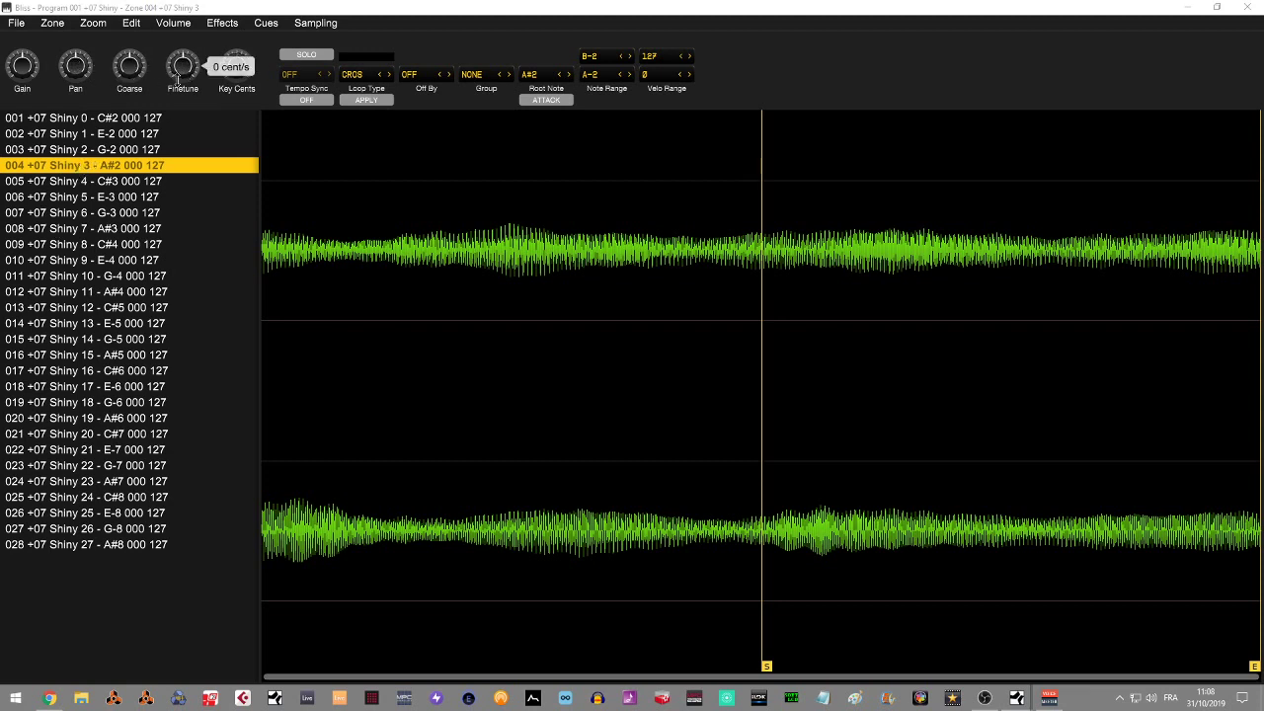
mouse_move(246, 77)
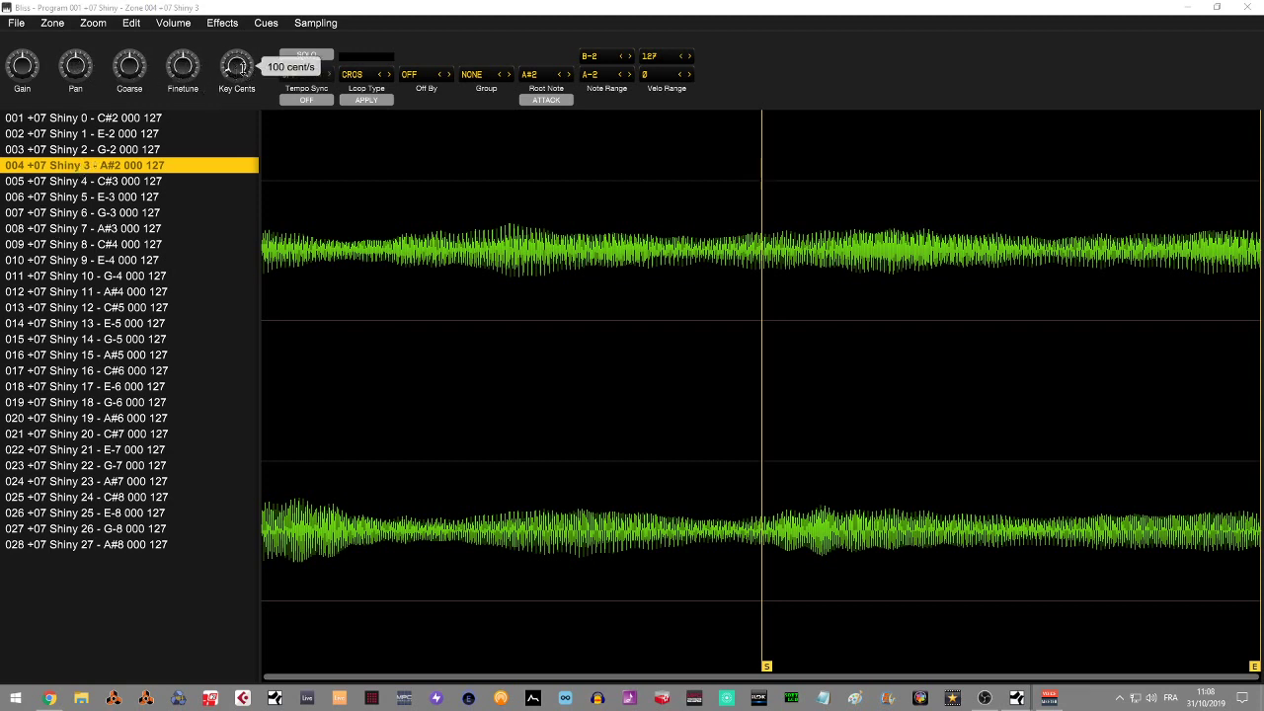
View the zone's Tempo Sync rates, switch tempo sync off, and view the Loop Type choices while keeping Crossfade.
left_click(303, 77)
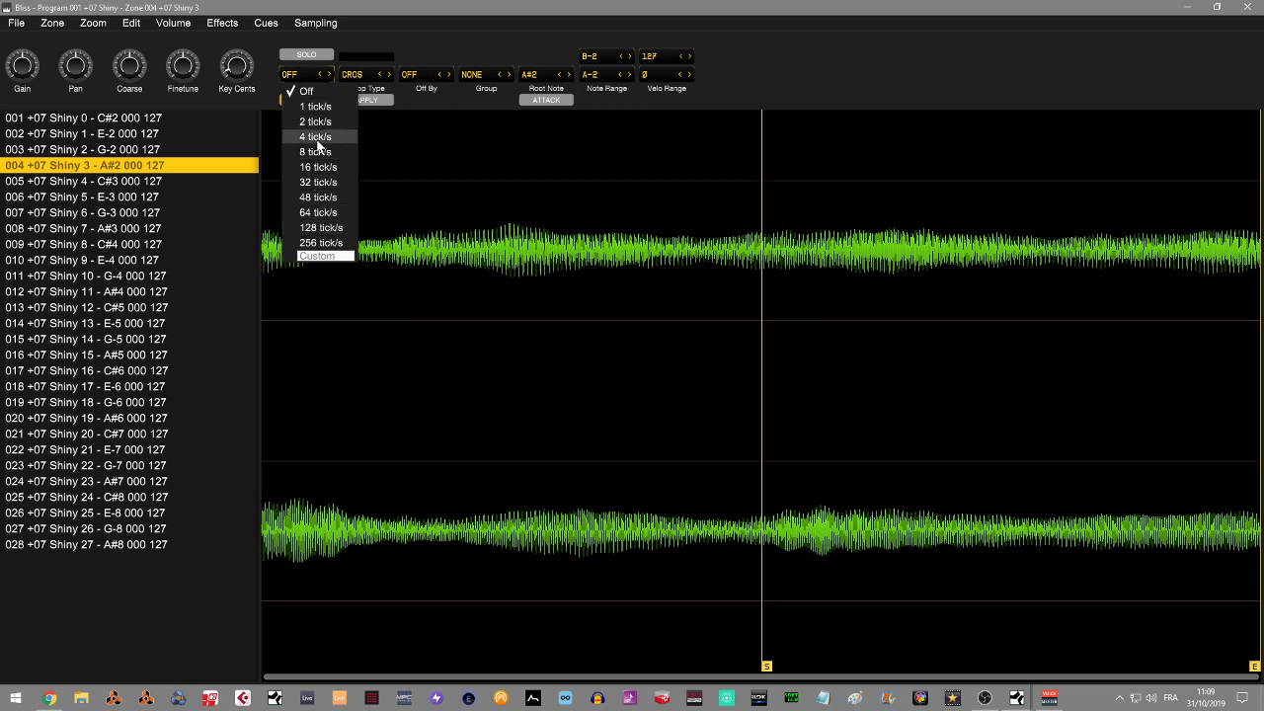
left_click(299, 66)
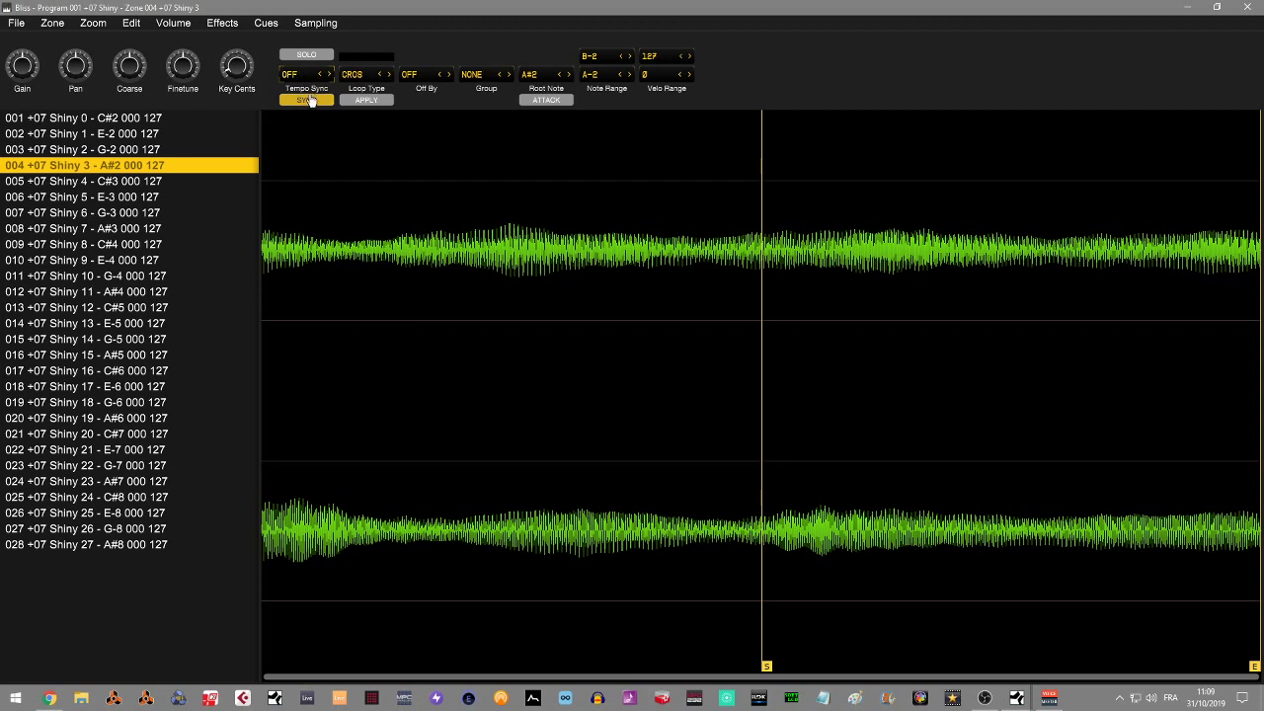
left_click(321, 101)
left_click(361, 79)
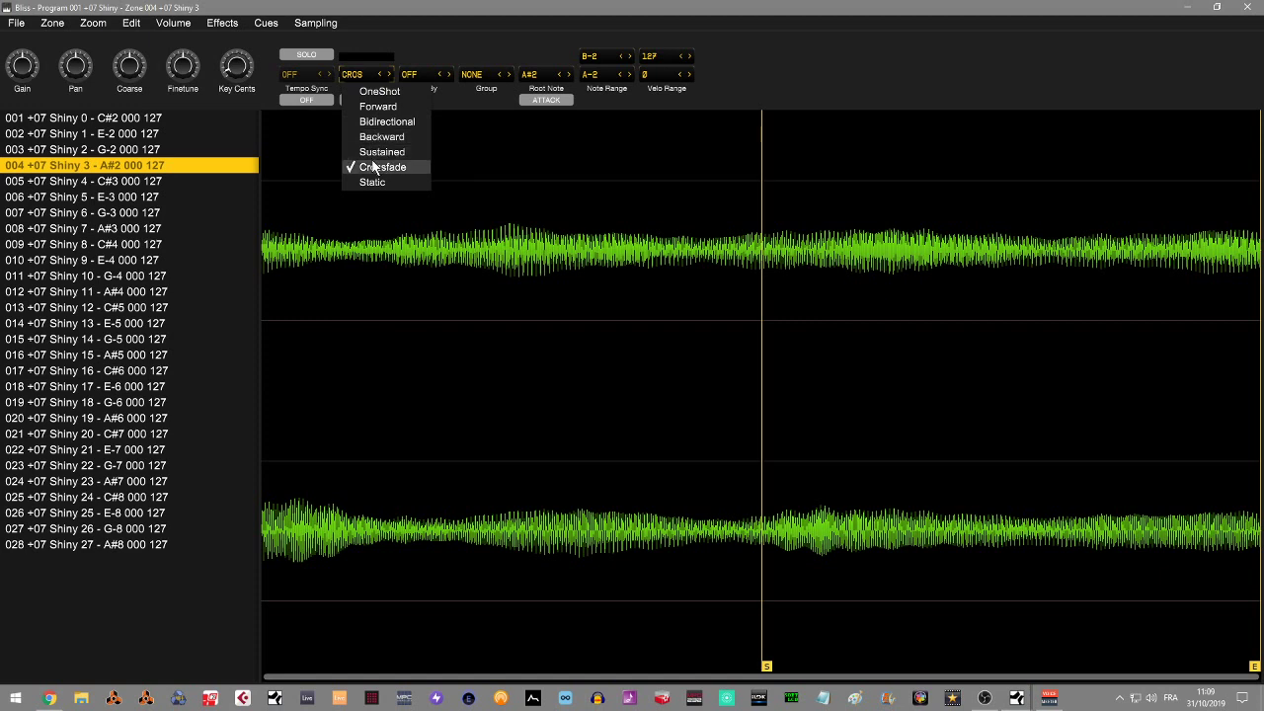
left_click(387, 45)
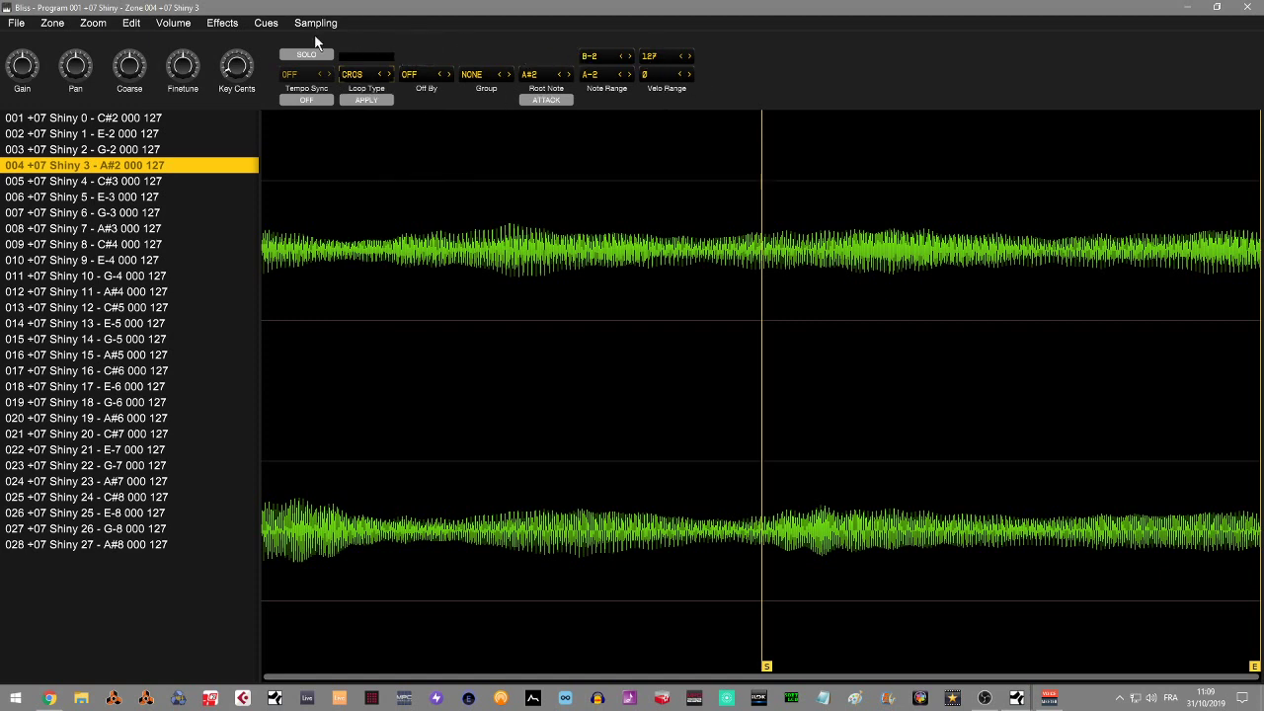
Select the zone's entire waveform and view the available volume, edit and zoom commands.
left_click(182, 24)
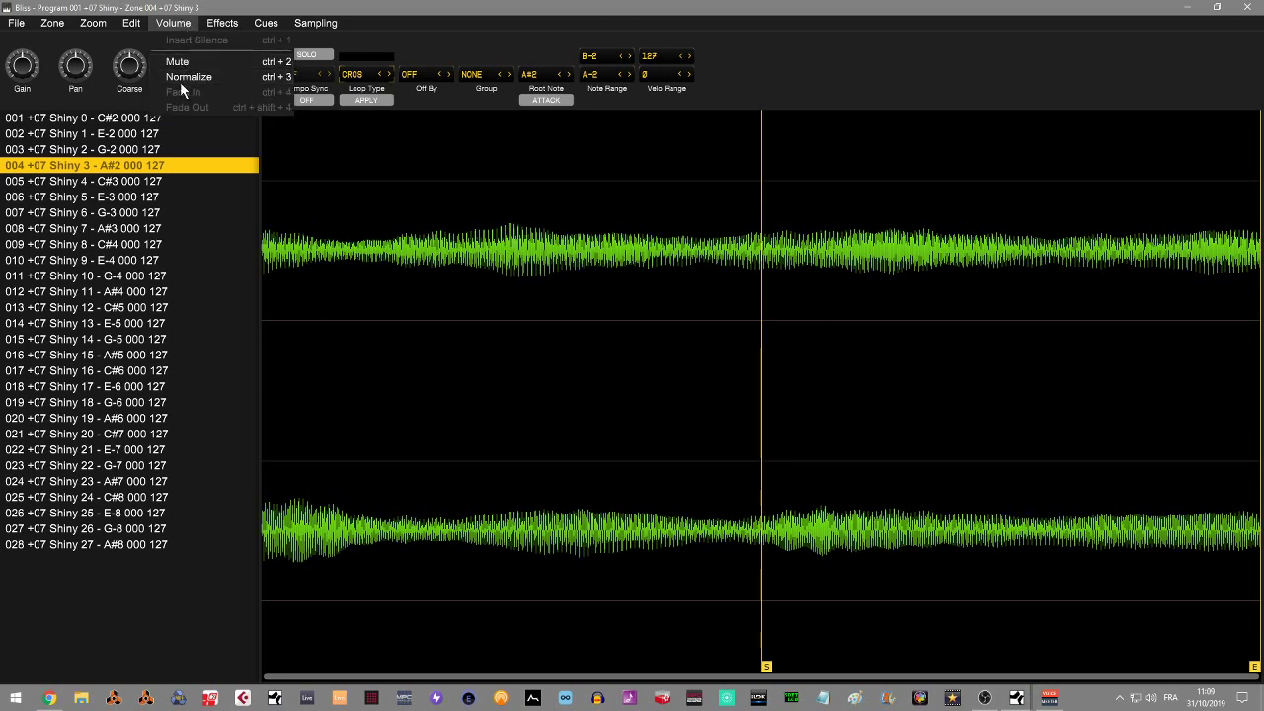
left_click(204, 87)
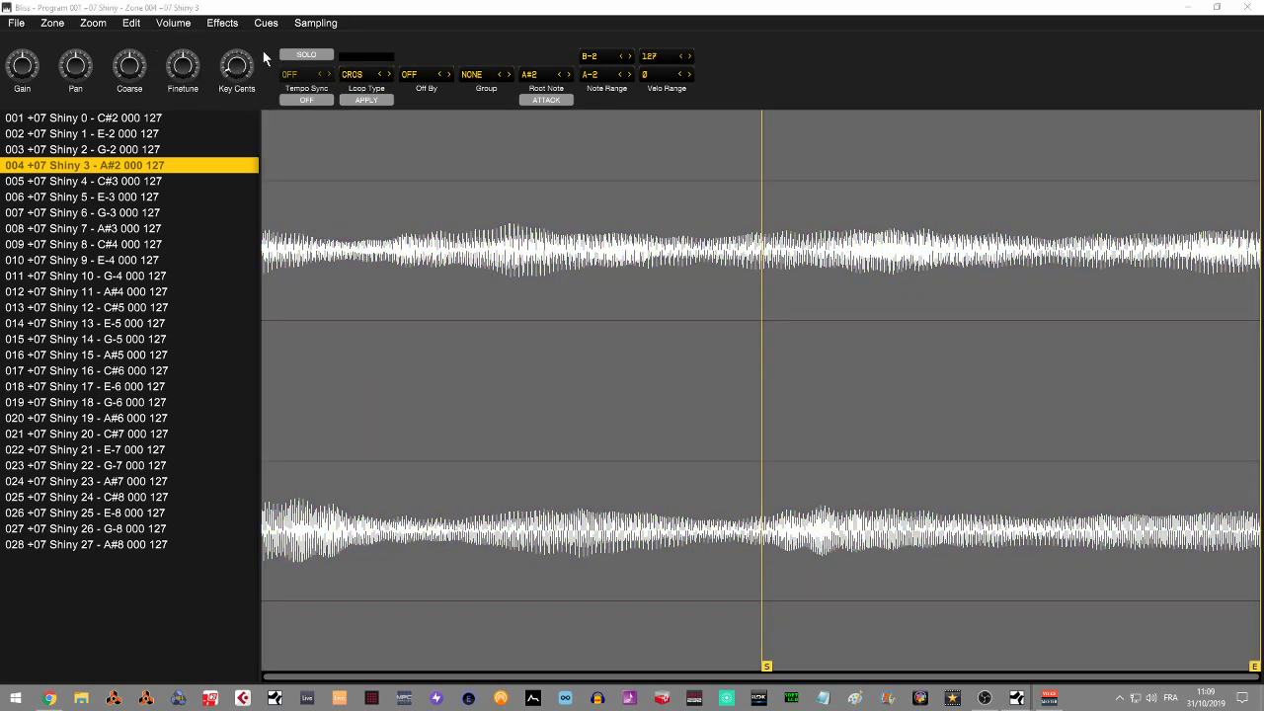
left_click(174, 22)
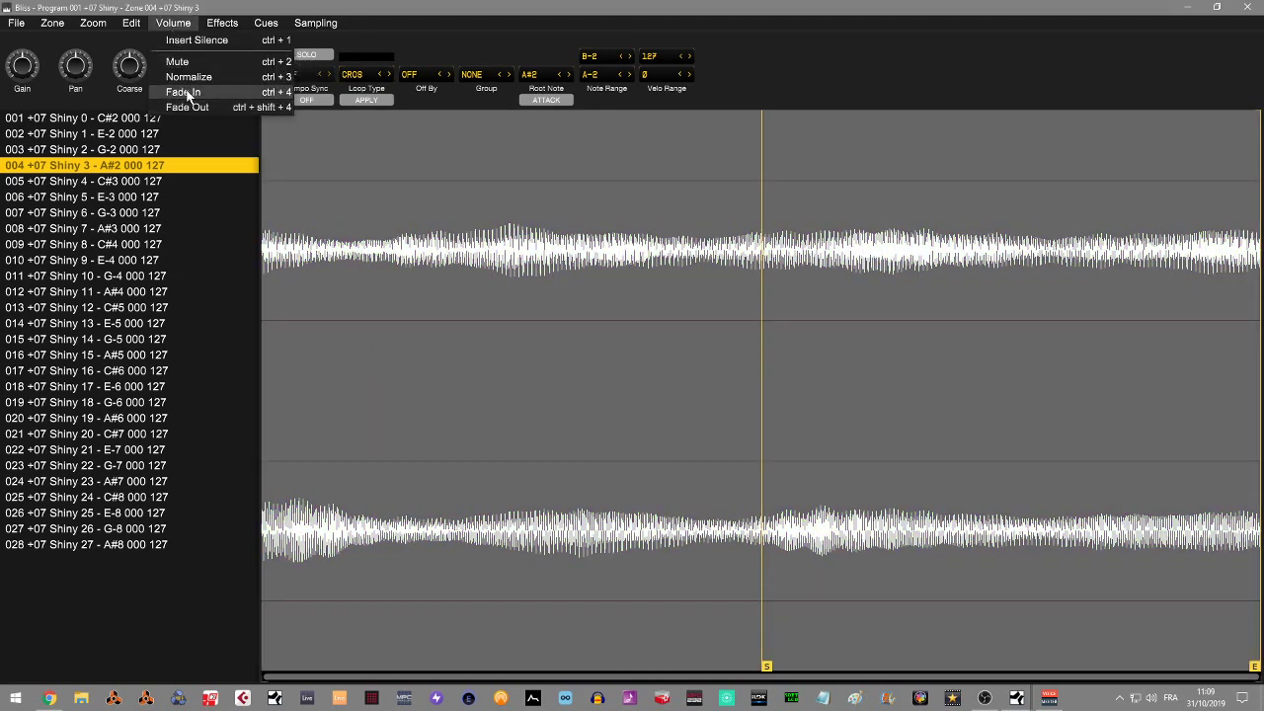
mouse_move(133, 25)
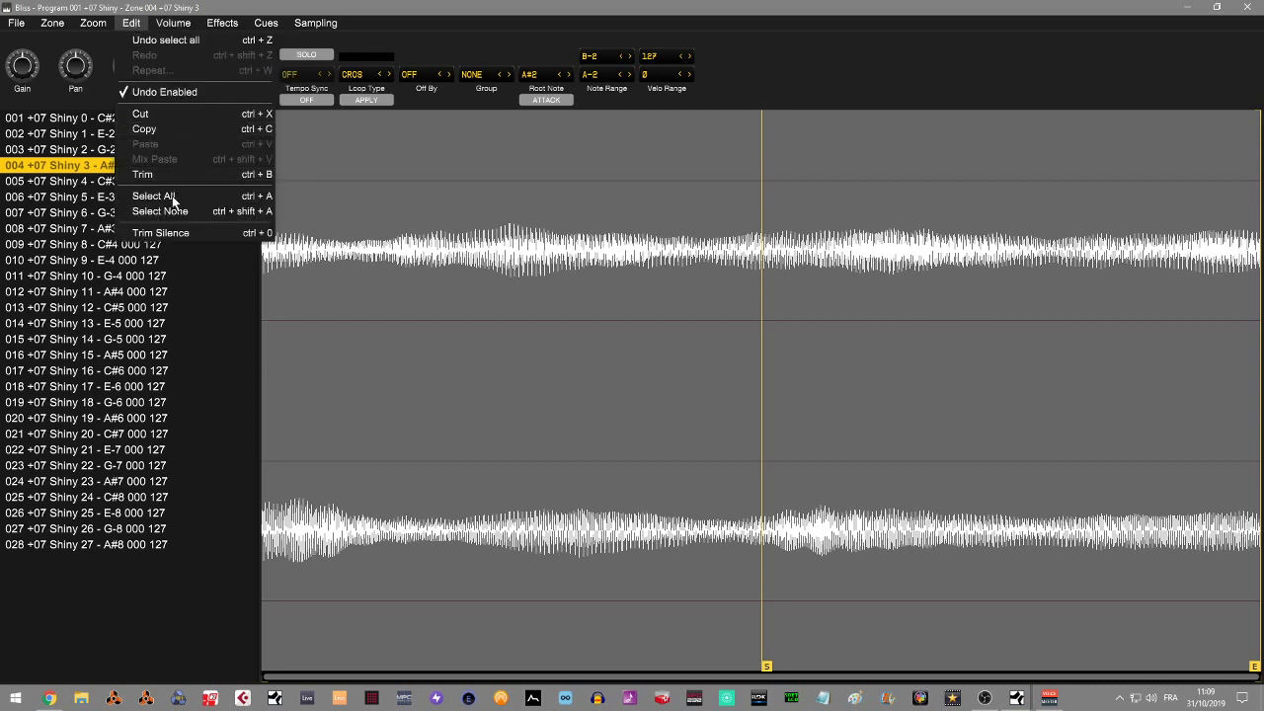
left_click(87, 26)
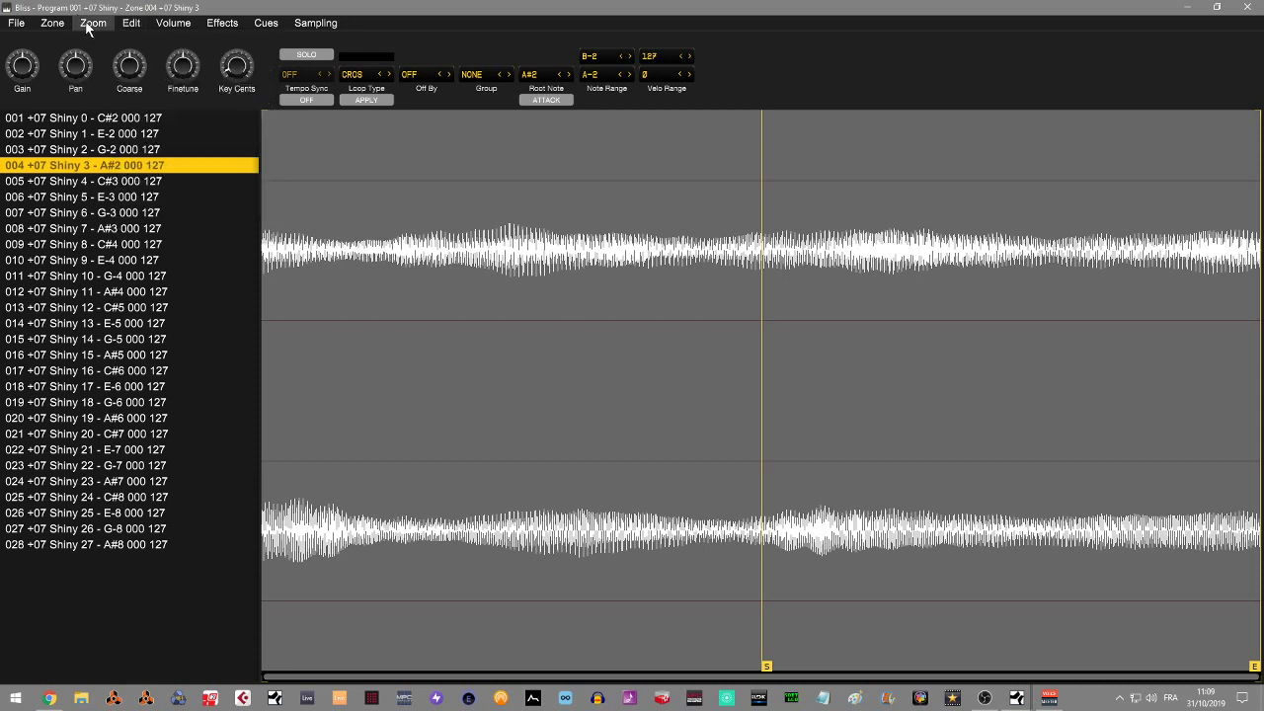
left_click(87, 26)
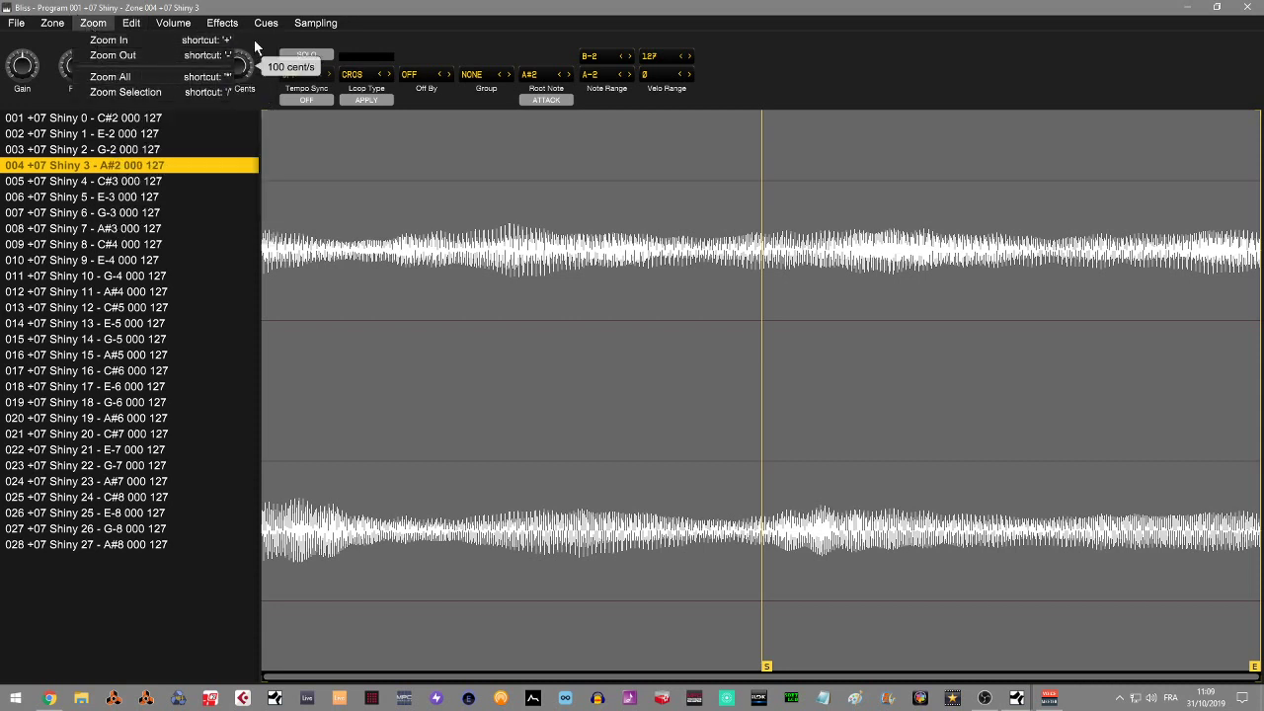
left_click(923, 67)
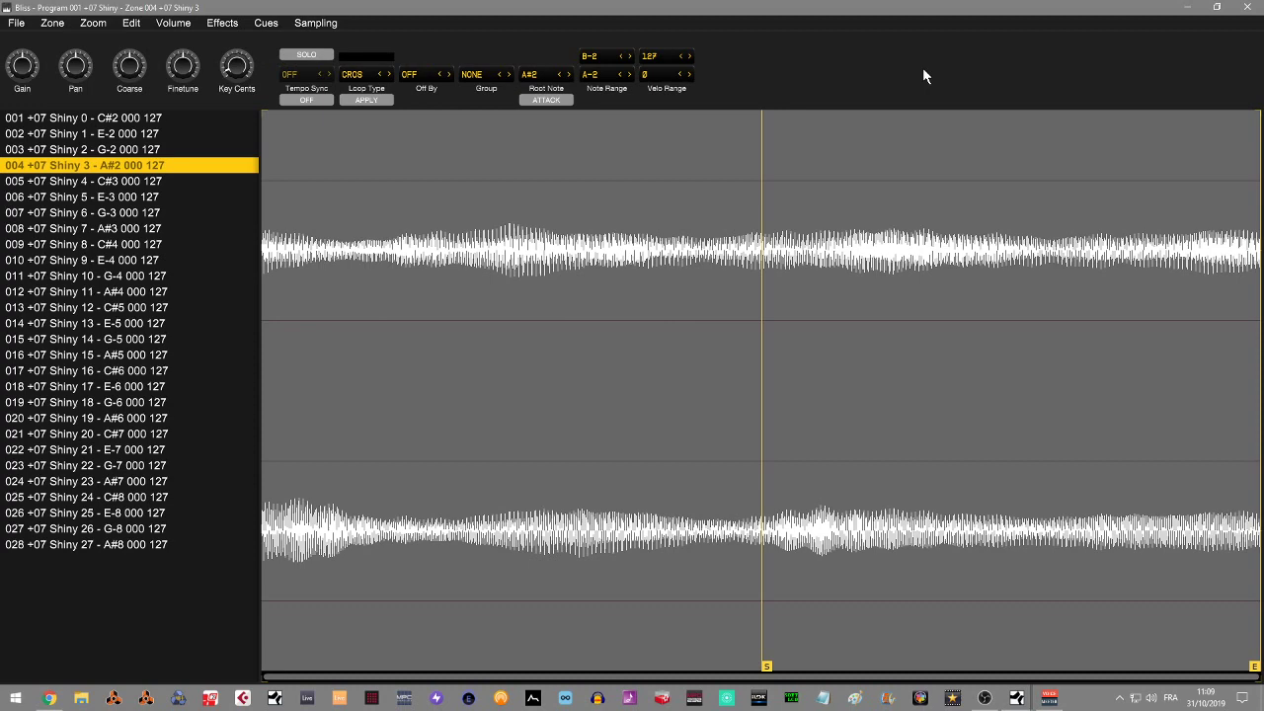
Zoom in on the beginning of the waveform to inspect it, and zoom back out to the whole sample.
key("ctrl+plus")
key("ctrl+plus")
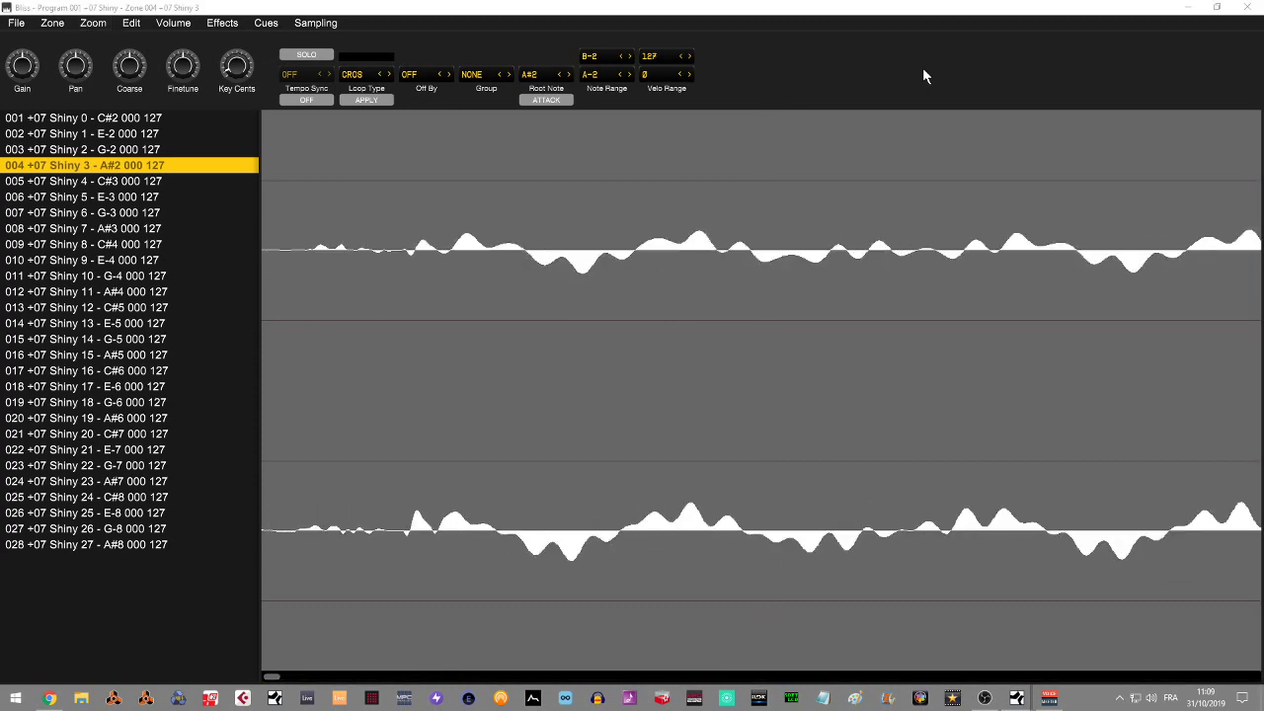
key("ctrl+minus")
key("ctrl+minus")
key("ctrl+minus")
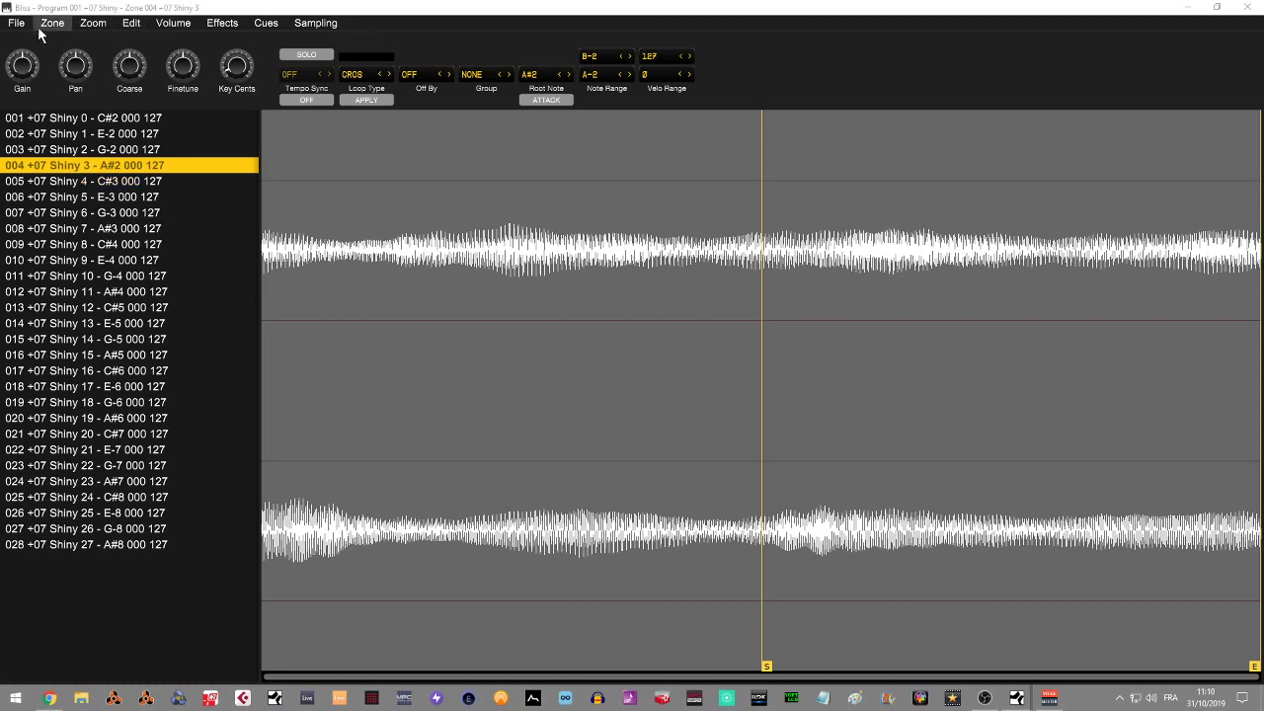
left_click(314, 24)
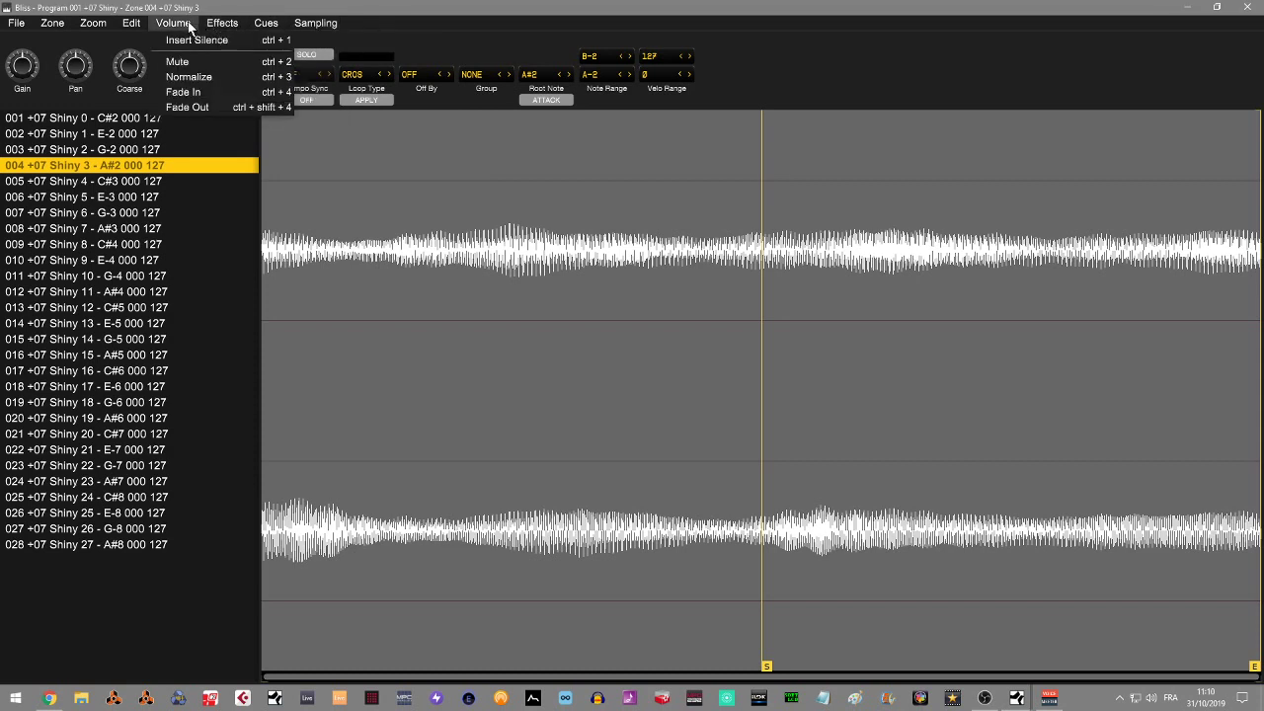
left_click(136, 24)
left_click(95, 23)
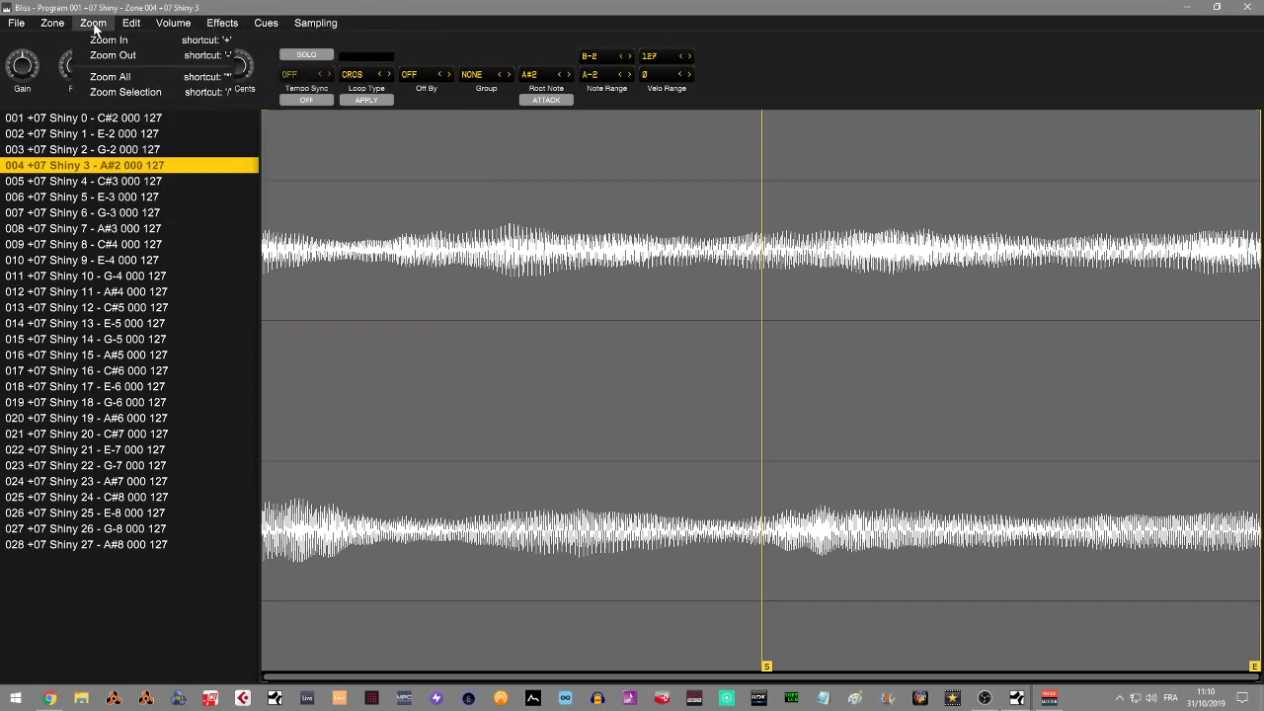
left_click(61, 26)
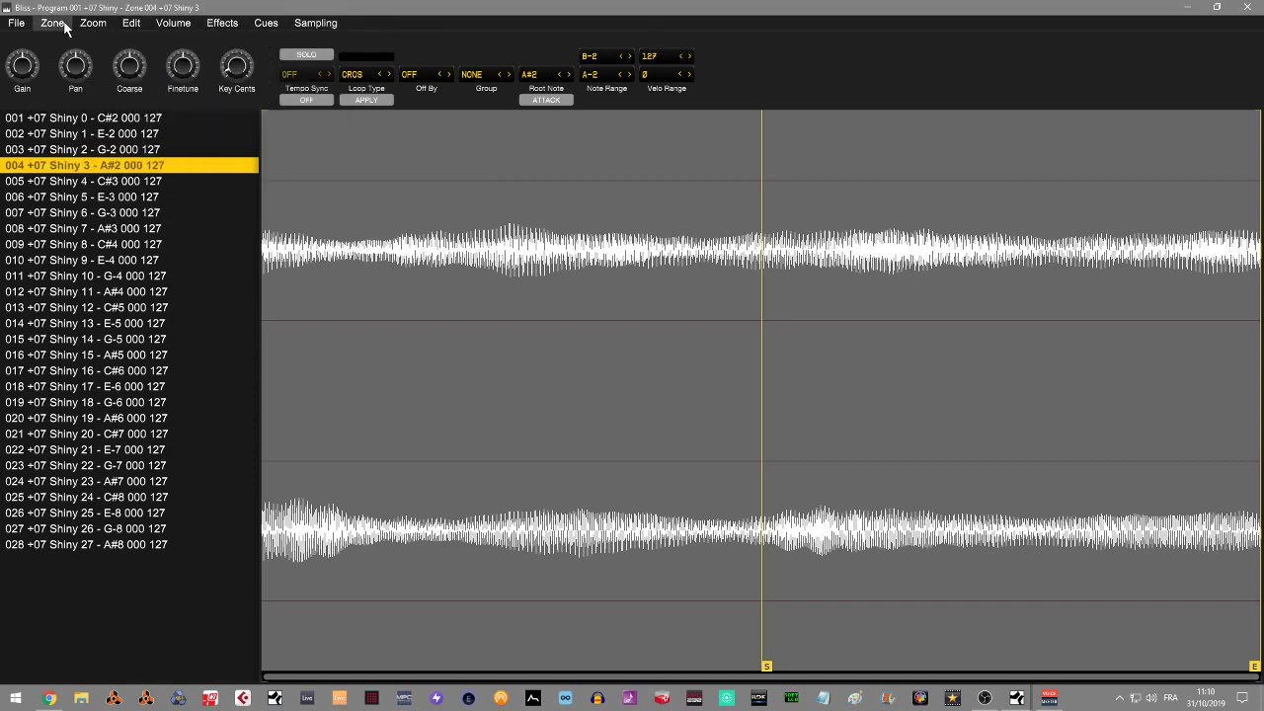
Close the zone sample editor and reposition the Bliss instrument window over the arrangement.
left_click(1252, 10)
left_click_drag(959, 108, 819, 117)
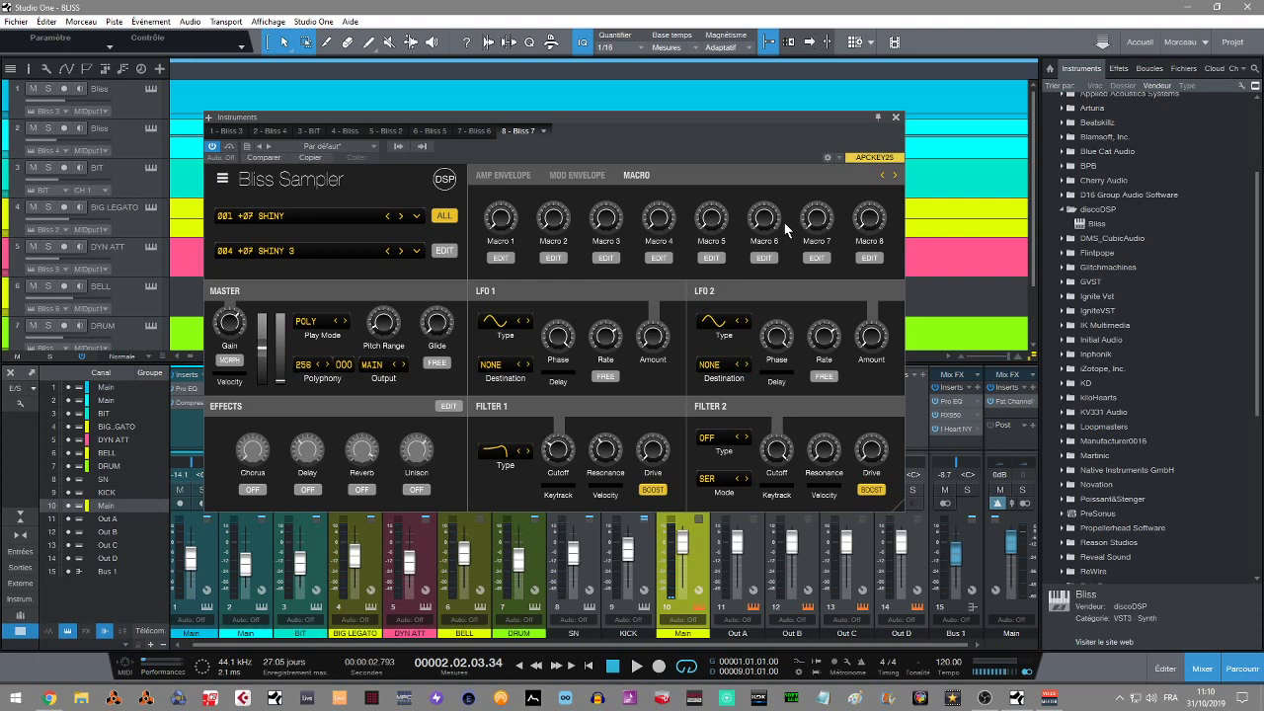
mouse_move(812, 181)
mouse_move(650, 340)
Reset the current +07 Shiny program to an empty one.
left_click(416, 215)
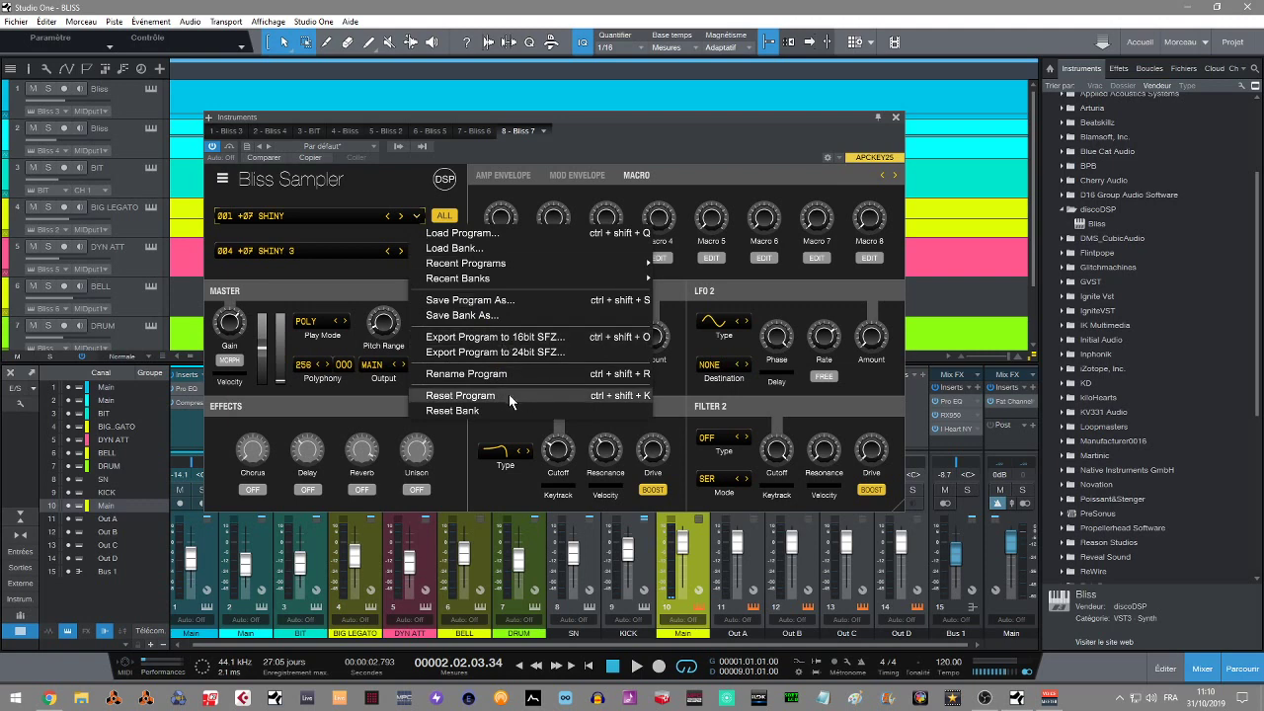
left_click(460, 396)
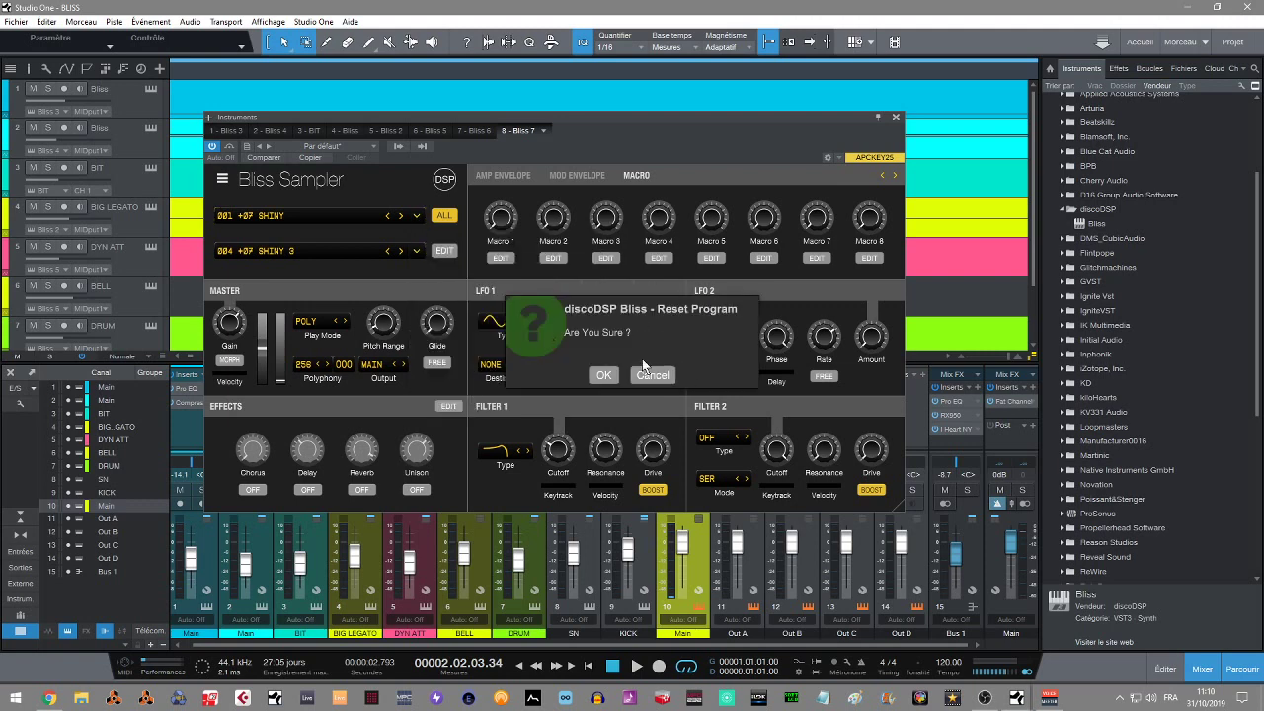
left_click(602, 377)
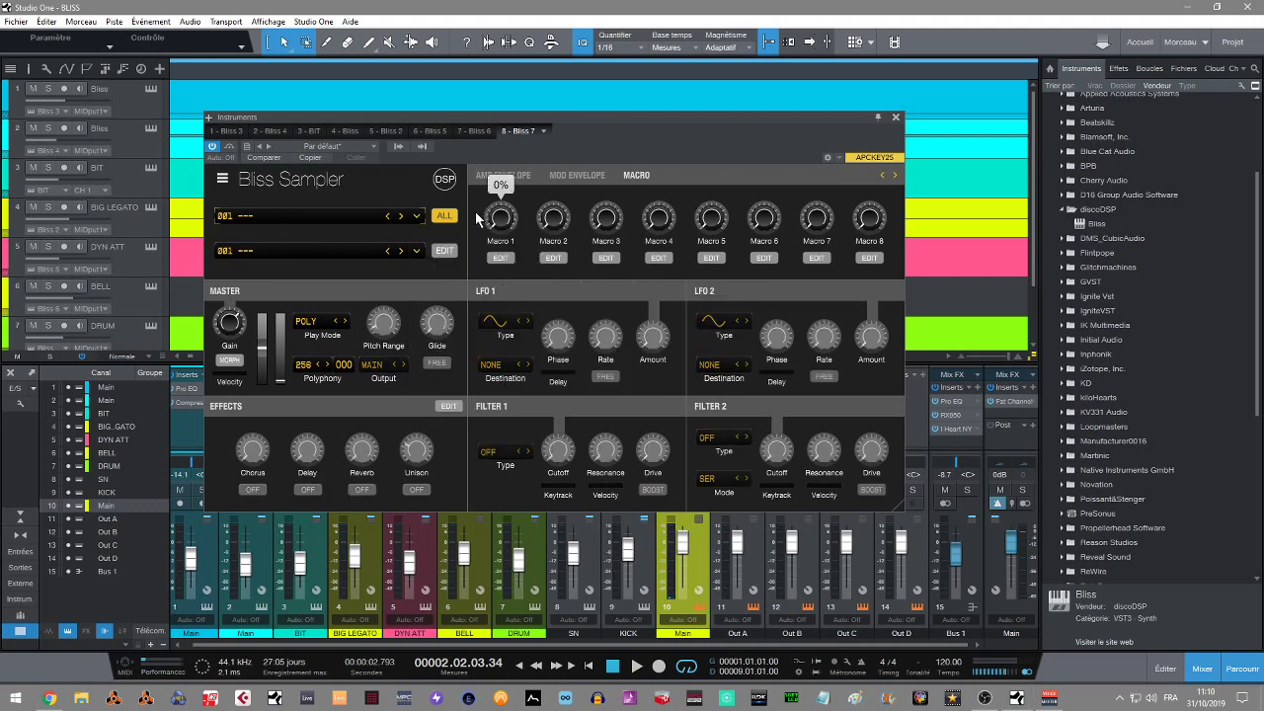
Open the empty program's sample editor and load 2getheraudio Cheeze Machine 2.dll from the VstPlugins folder as the plugin to sample.
left_click(442, 254)
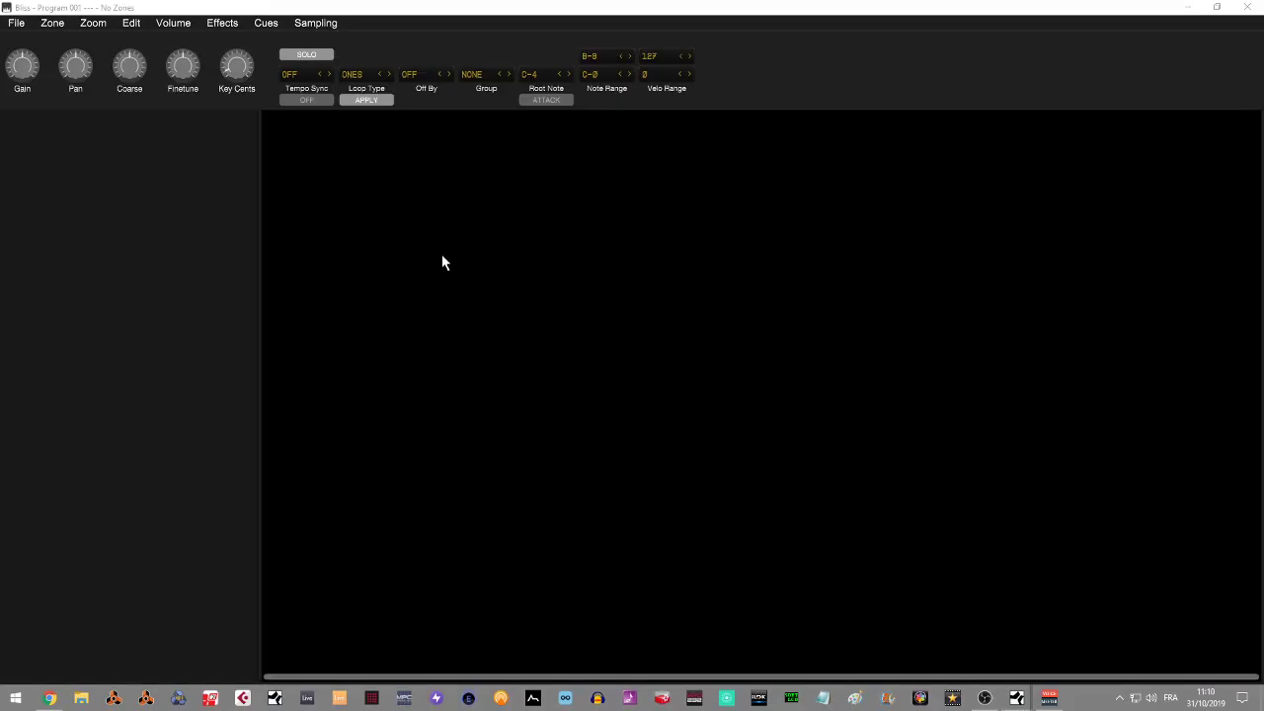
left_click(302, 22)
mouse_move(325, 55)
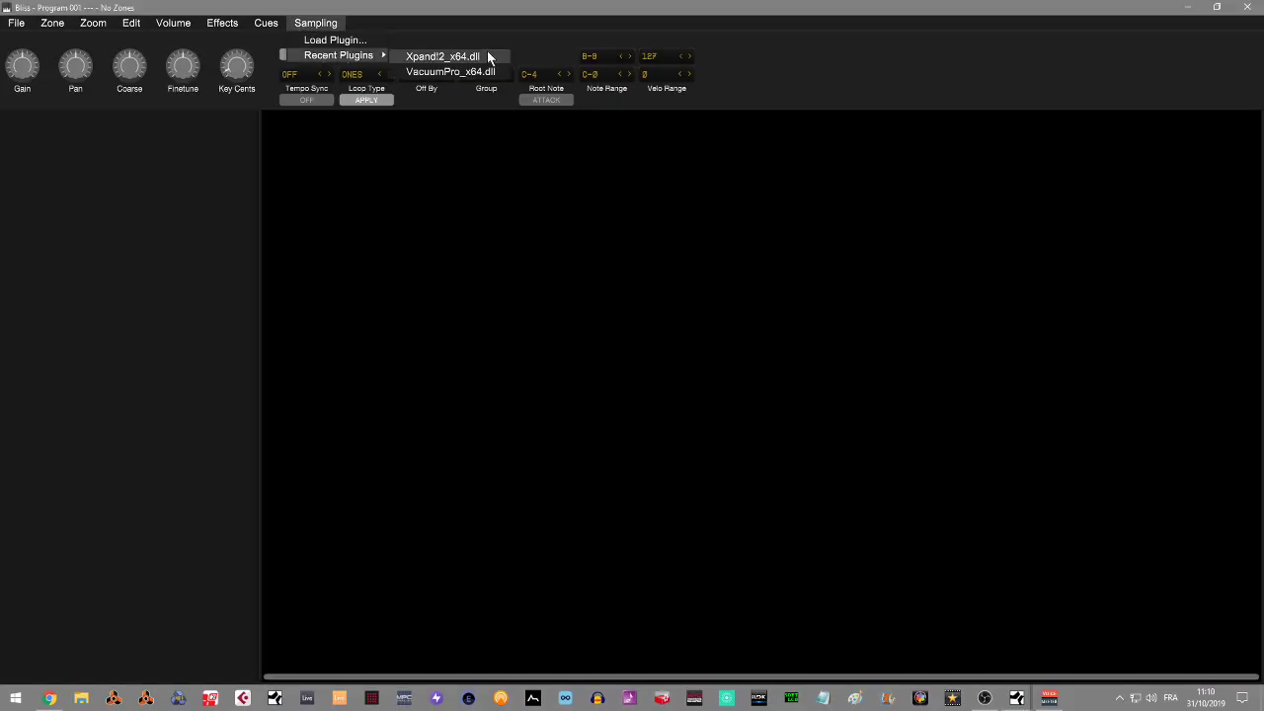
left_click(341, 39)
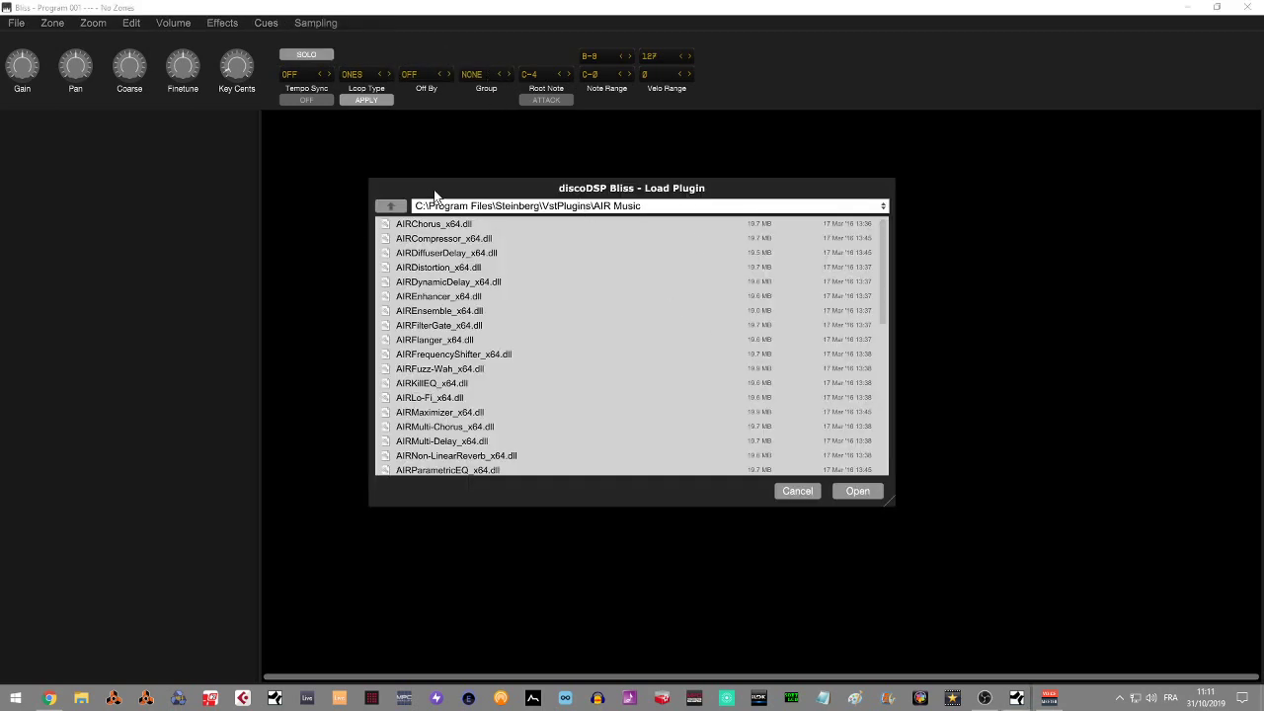
left_click(391, 206)
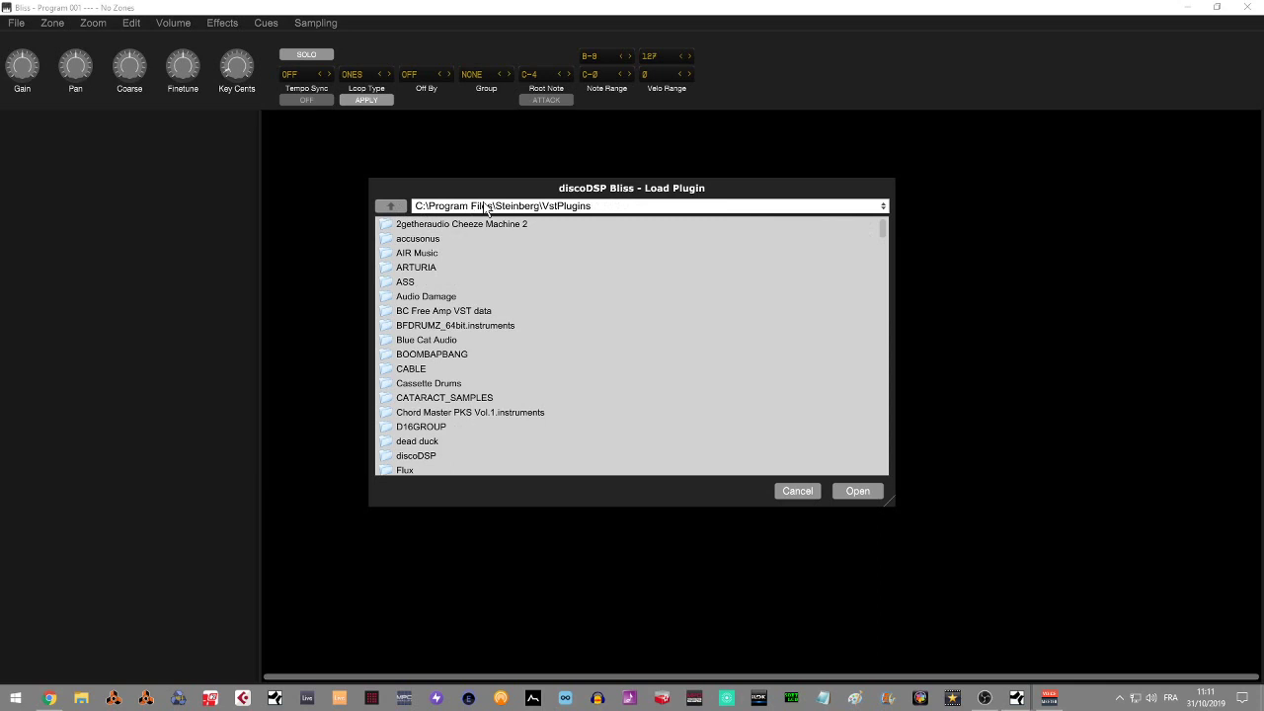
left_click(428, 225)
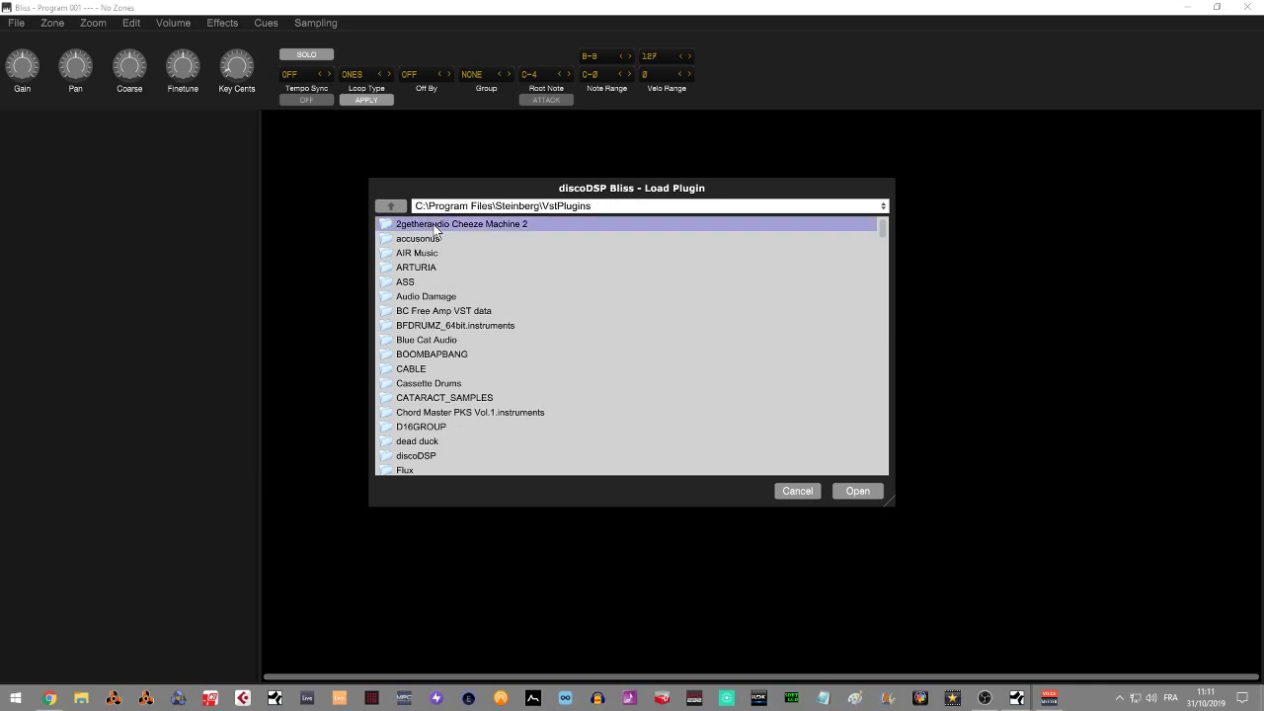
double_click(434, 225)
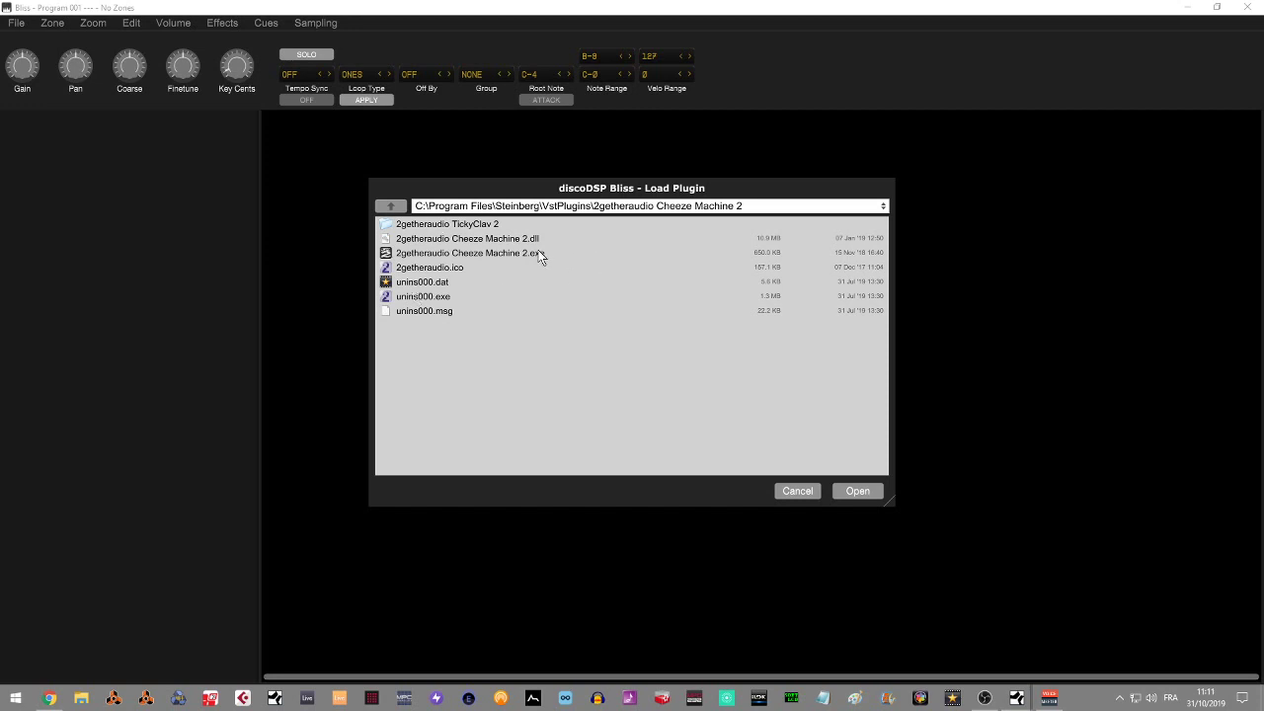
left_click(484, 241)
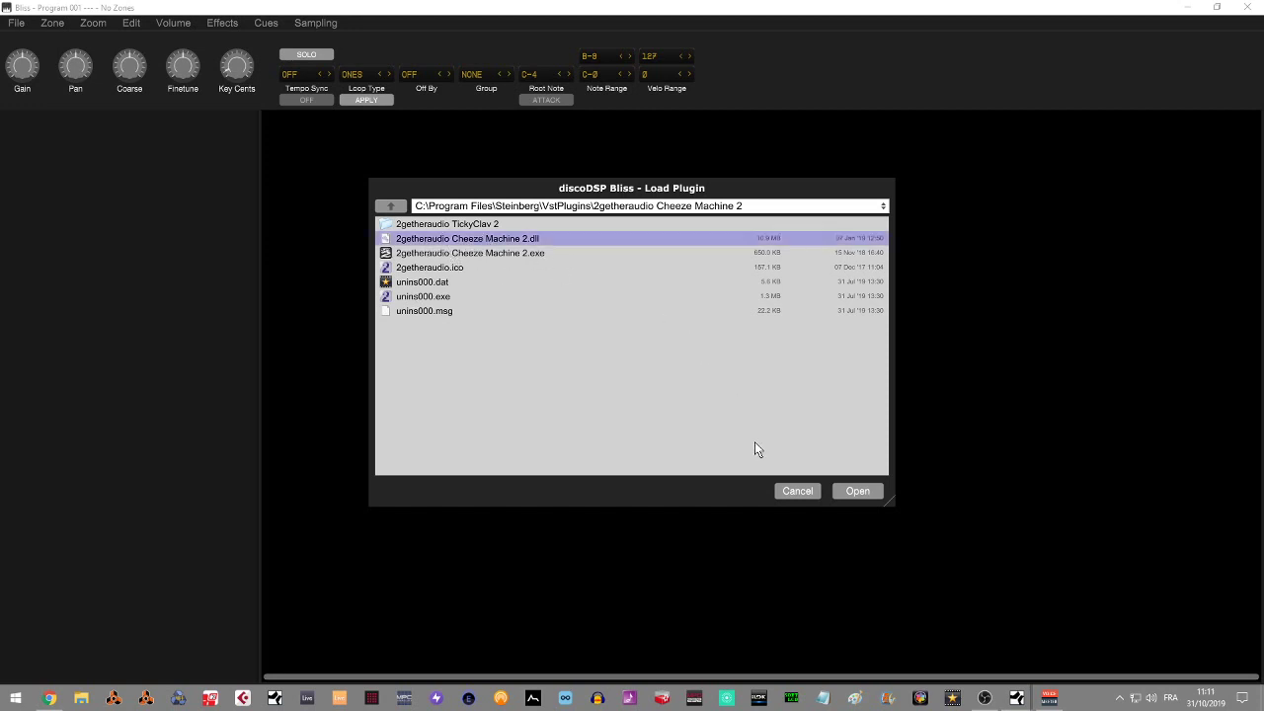
left_click(855, 491)
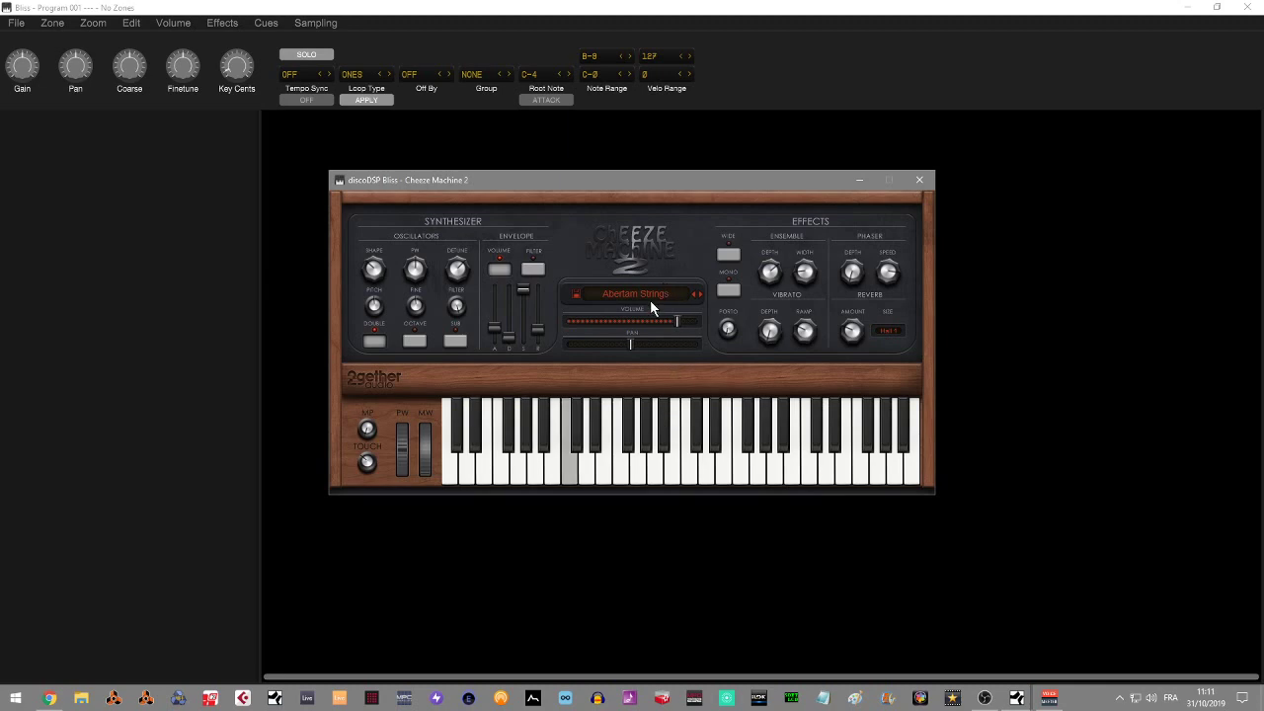
Choose the Cabecou Wide Swell preset from the Pads category in Cheeze Machine 2.
left_click(612, 289)
mouse_move(689, 320)
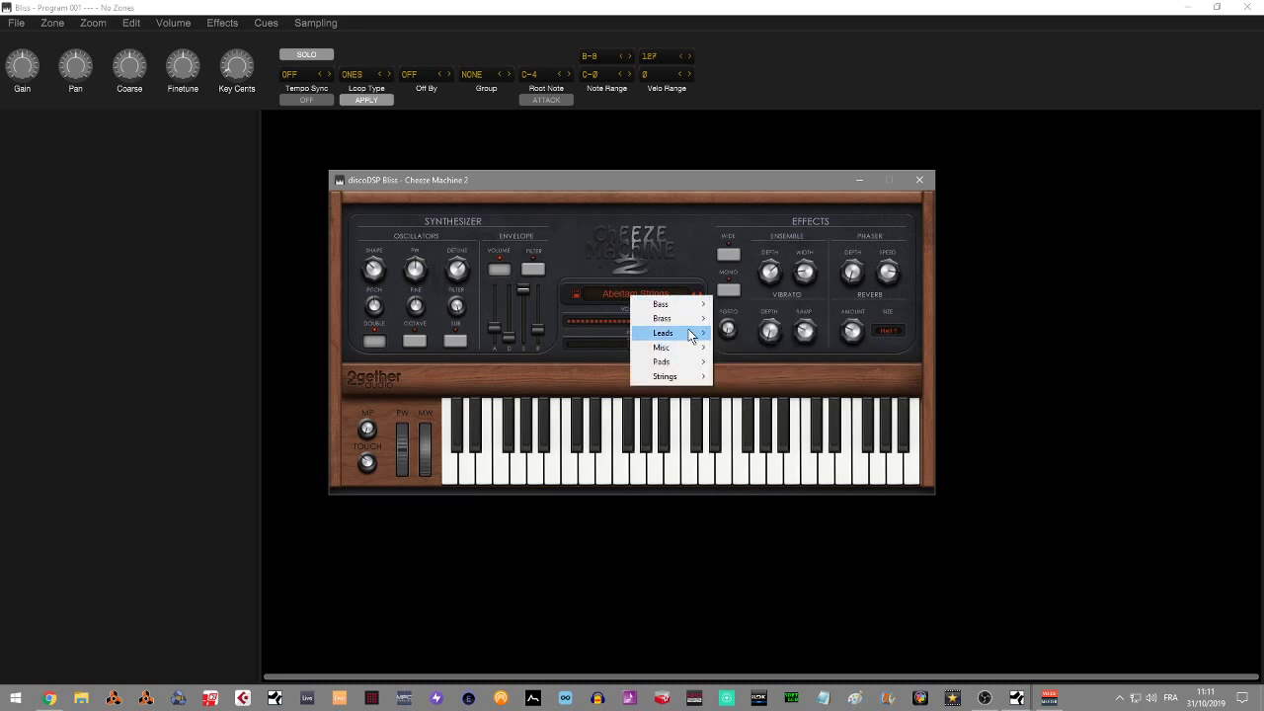
mouse_move(688, 362)
left_click(772, 364)
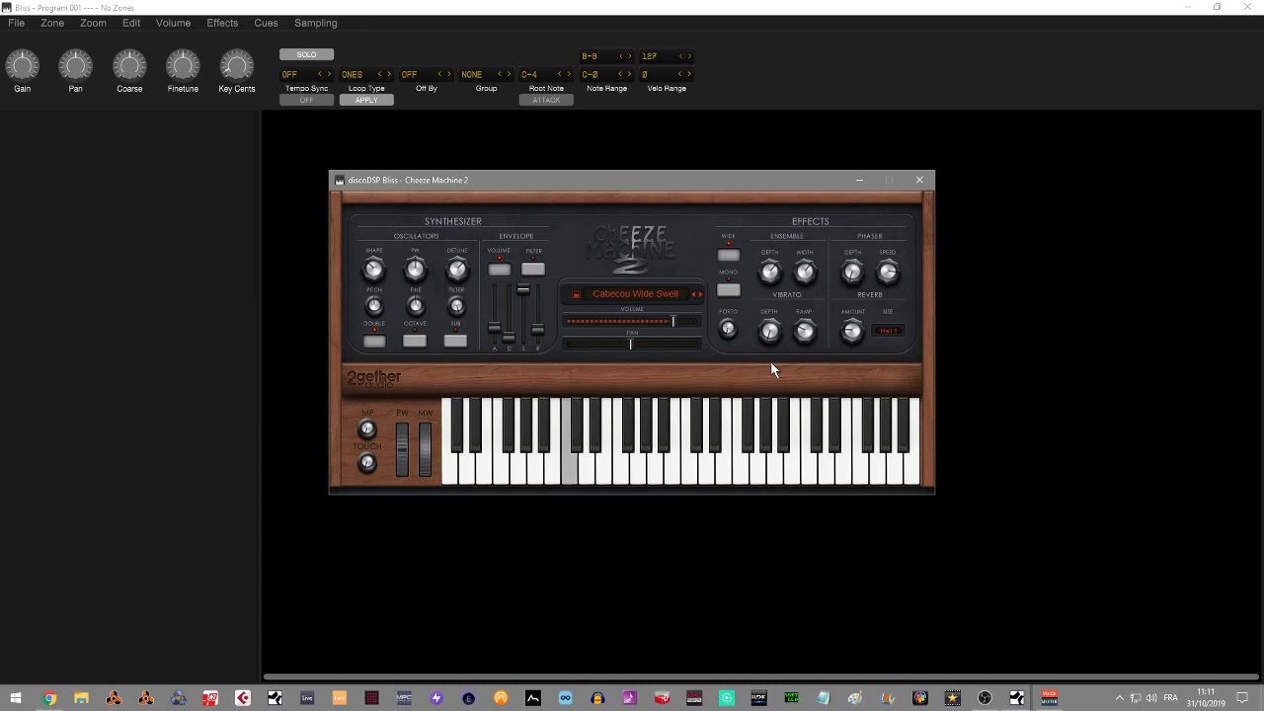
Sample the Cabecou Wide Swell preset into the program with the offered sampling settings, and close the sample editor.
left_click(316, 23)
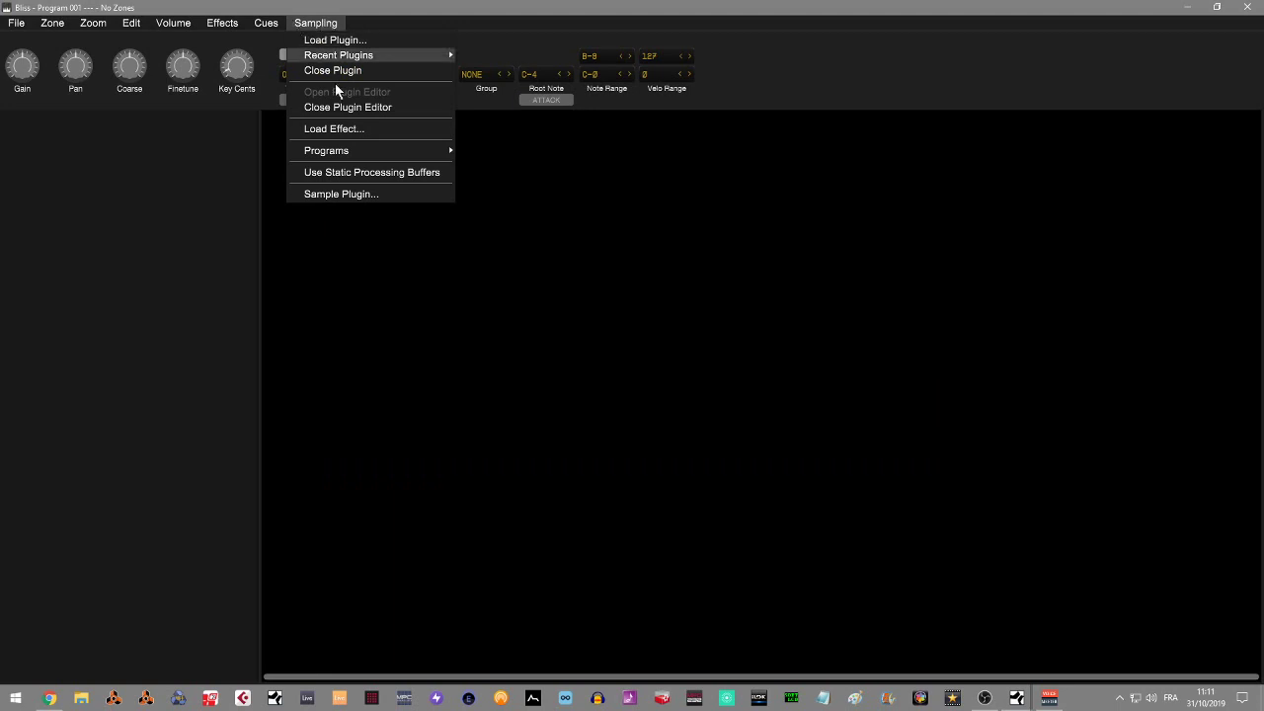
left_click(341, 193)
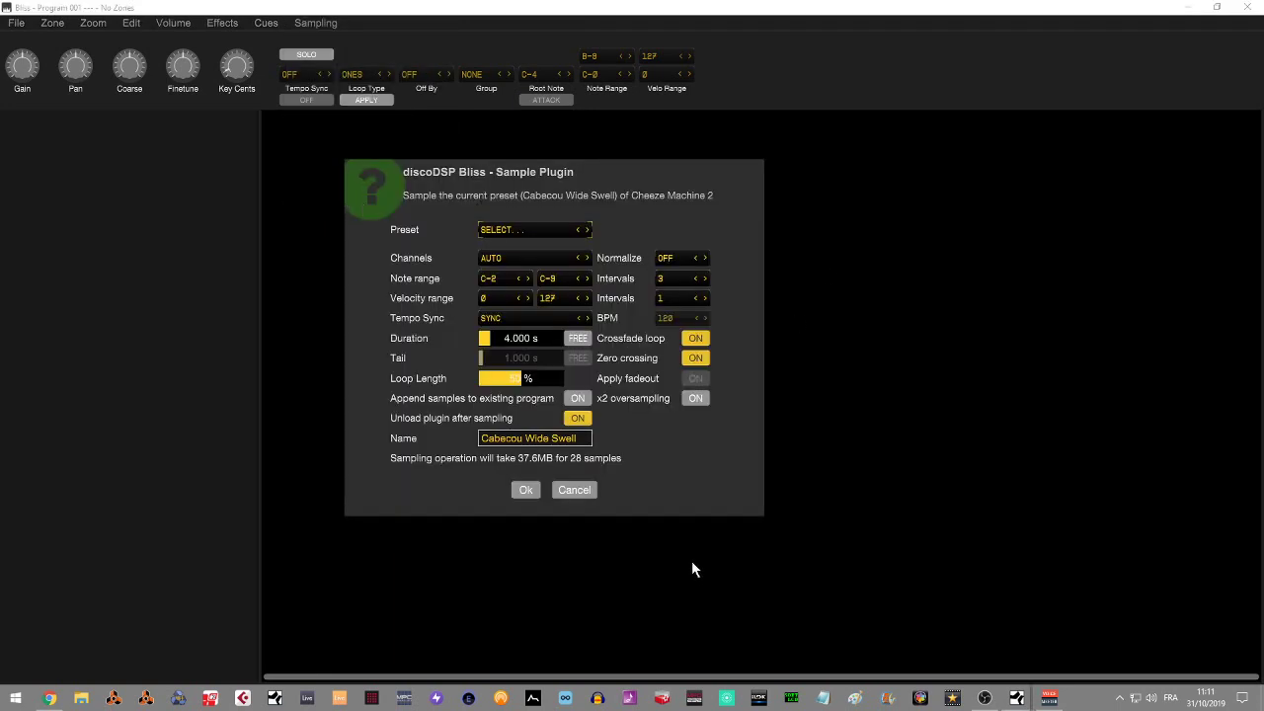
left_click(526, 490)
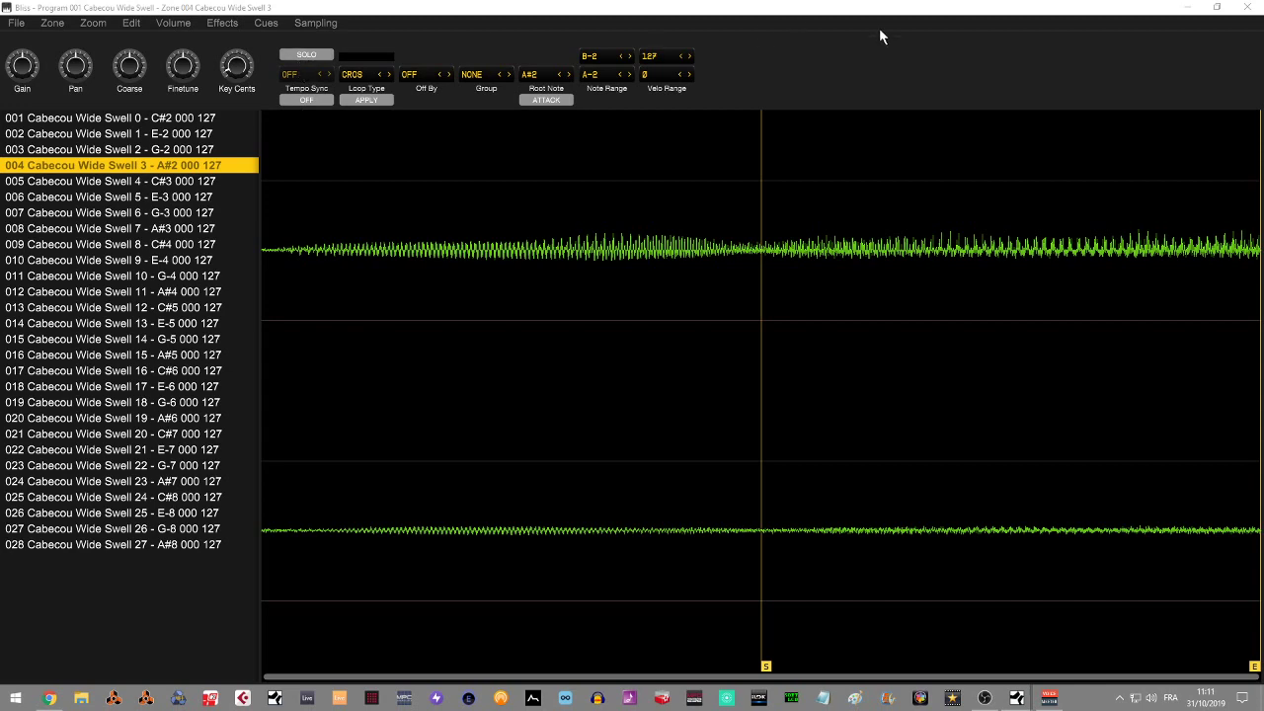
left_click(1246, 6)
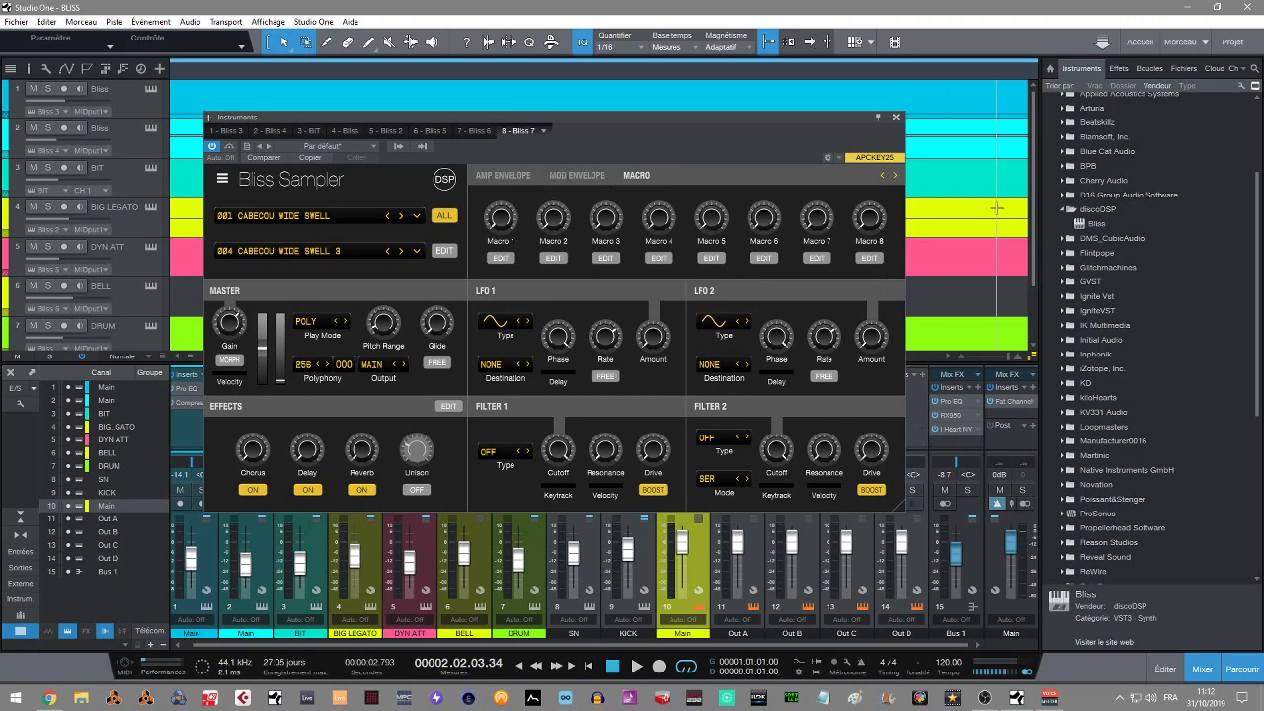
Close the Bliss window and hide the mixer so the whole arrangement is in view from bar 1.
left_click(896, 118)
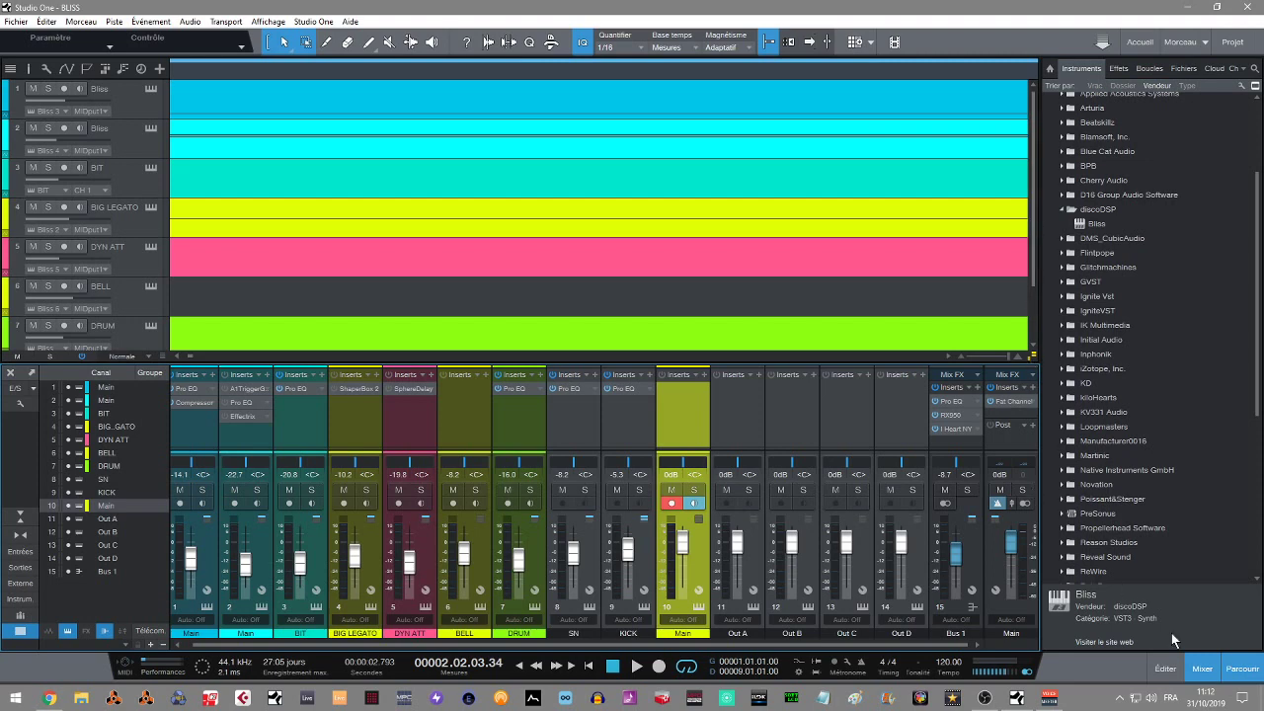
left_click(1201, 669)
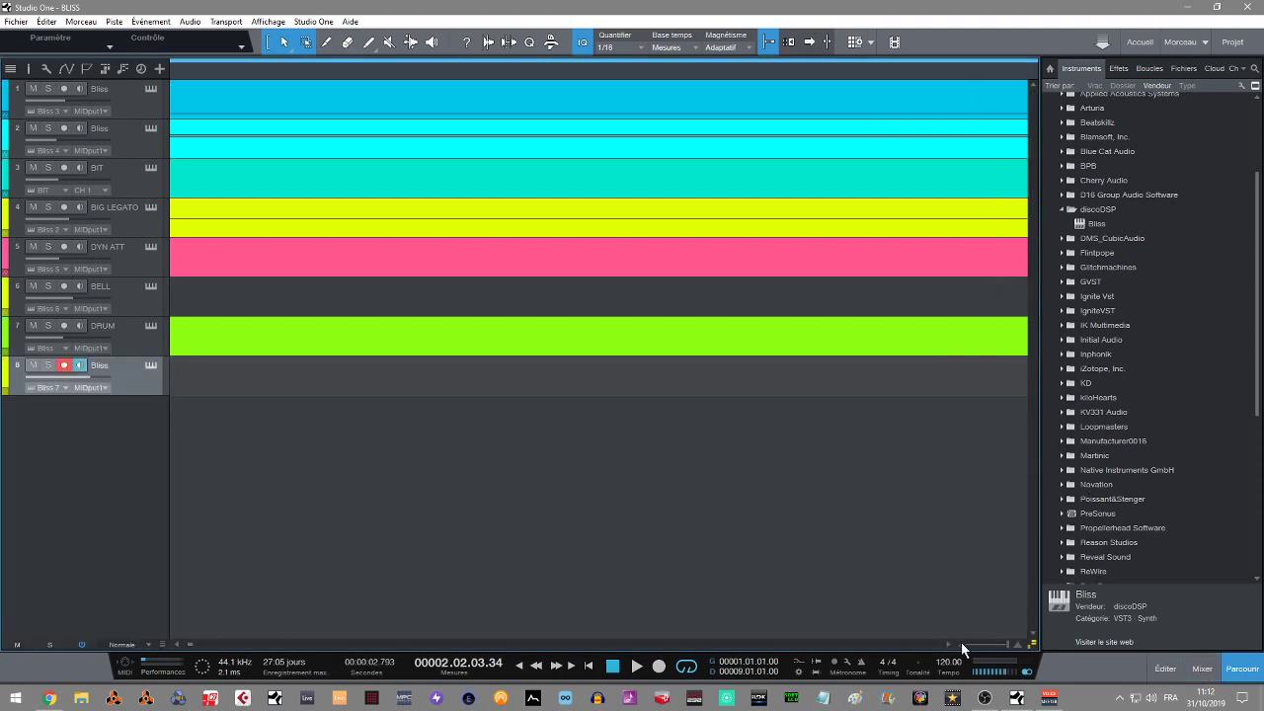
left_click_drag(1003, 644, 969, 644)
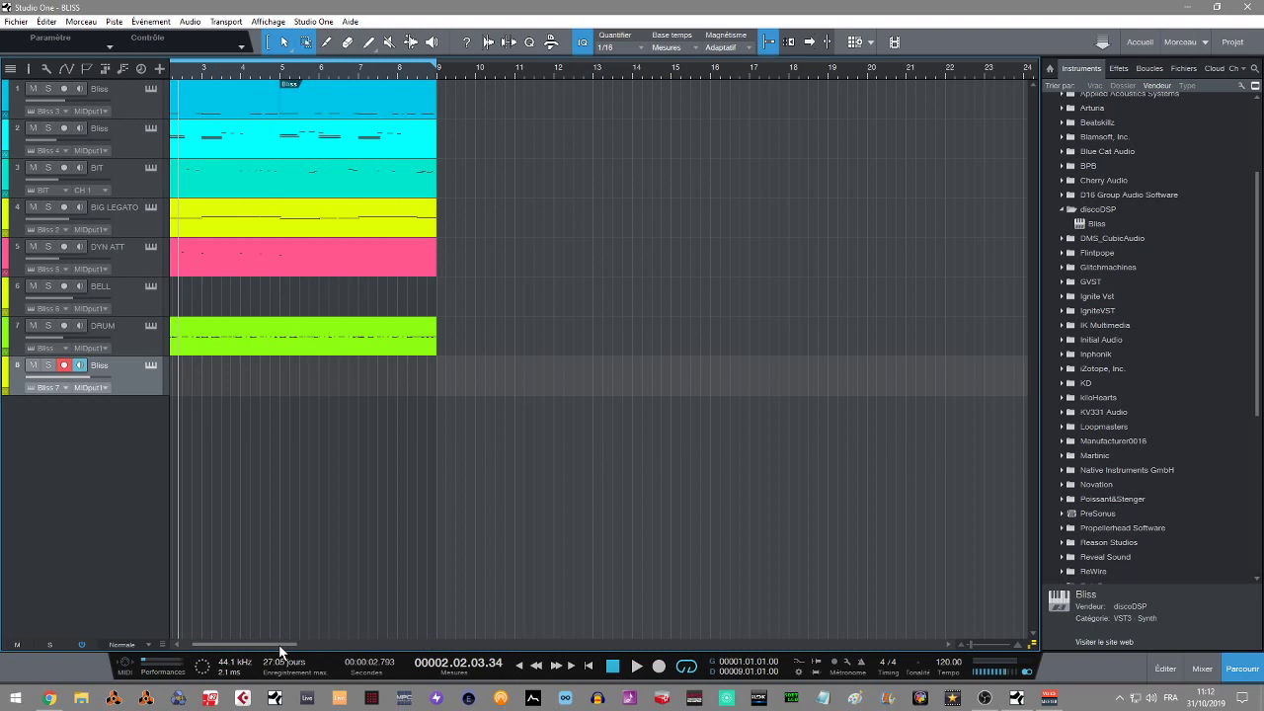
left_click_drag(279, 643, 230, 652)
Play the song from the beginning and open the performance monitor to check the processor load.
key("Home")
key("space")
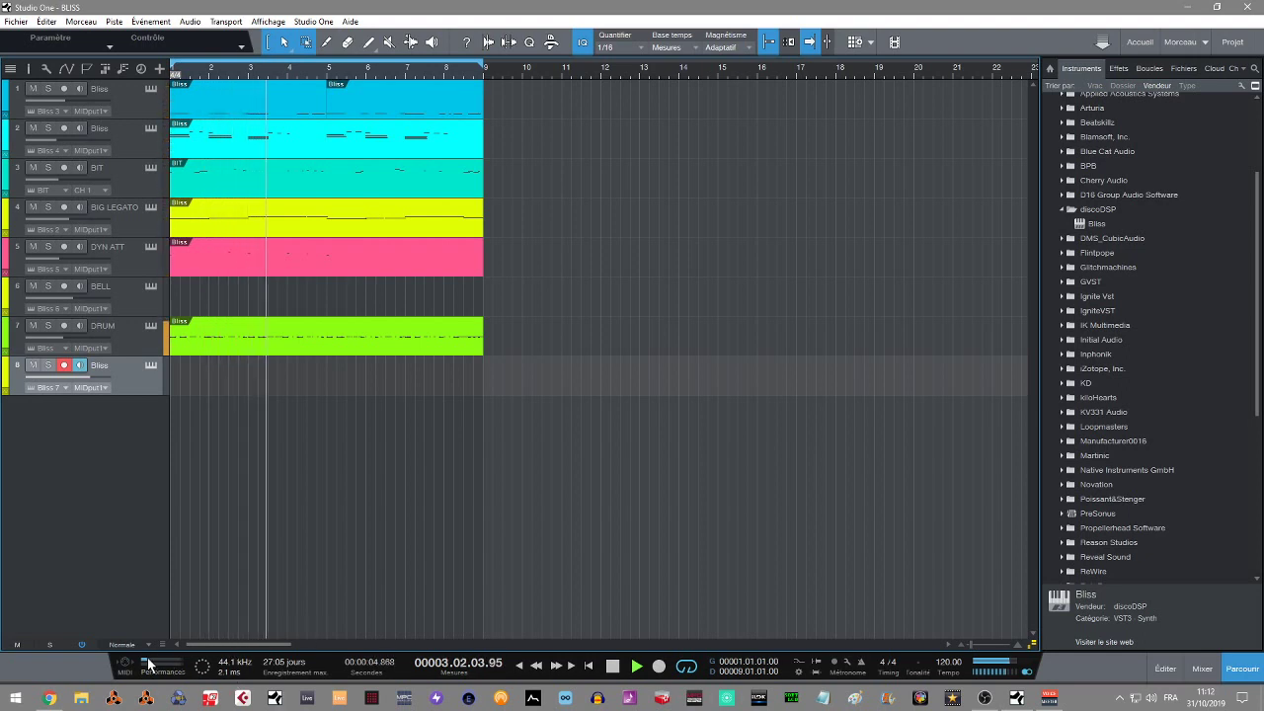
left_click(176, 665)
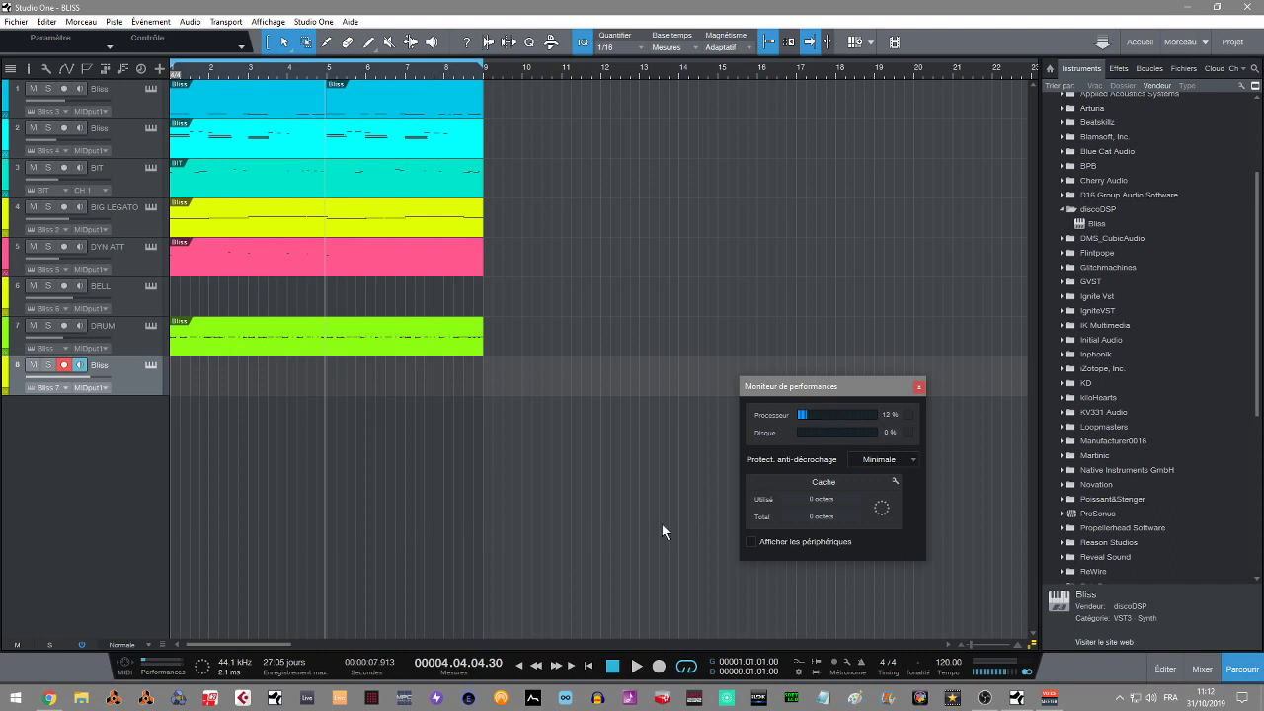
key("space")
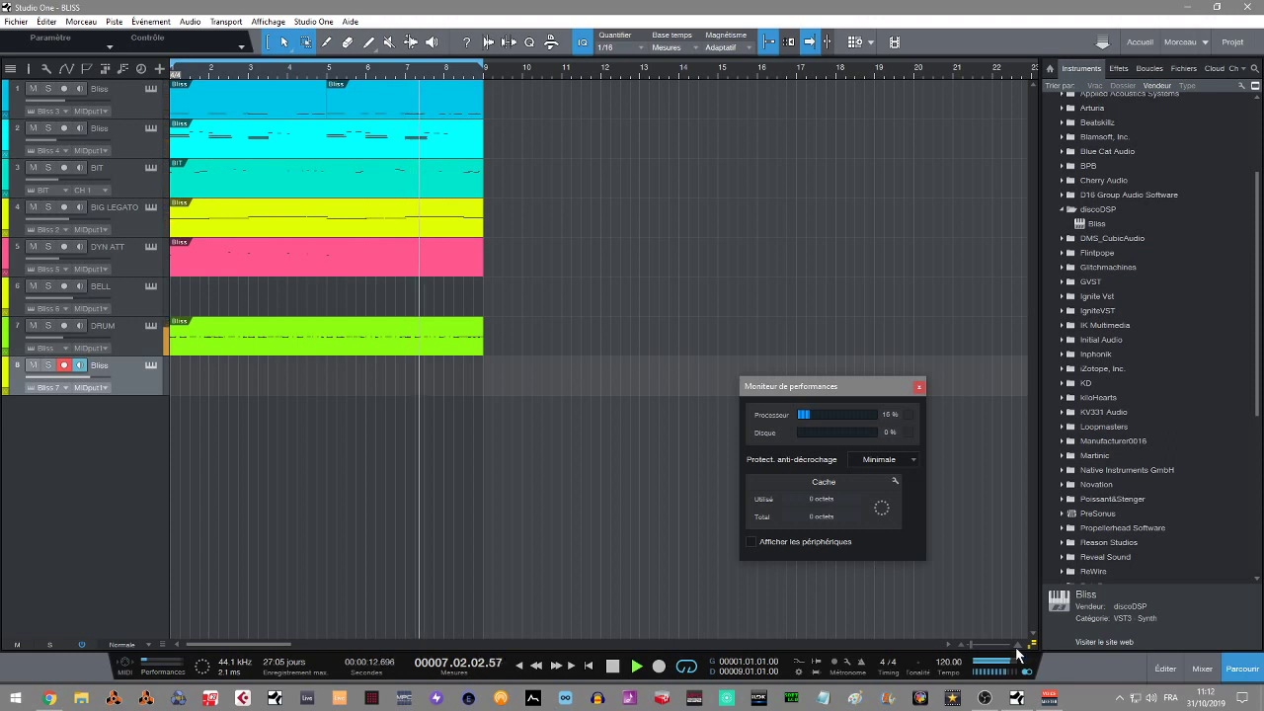
Show the mixer during playback, move the performance monitor clear of the channels, and stop playback.
left_click(1202, 669)
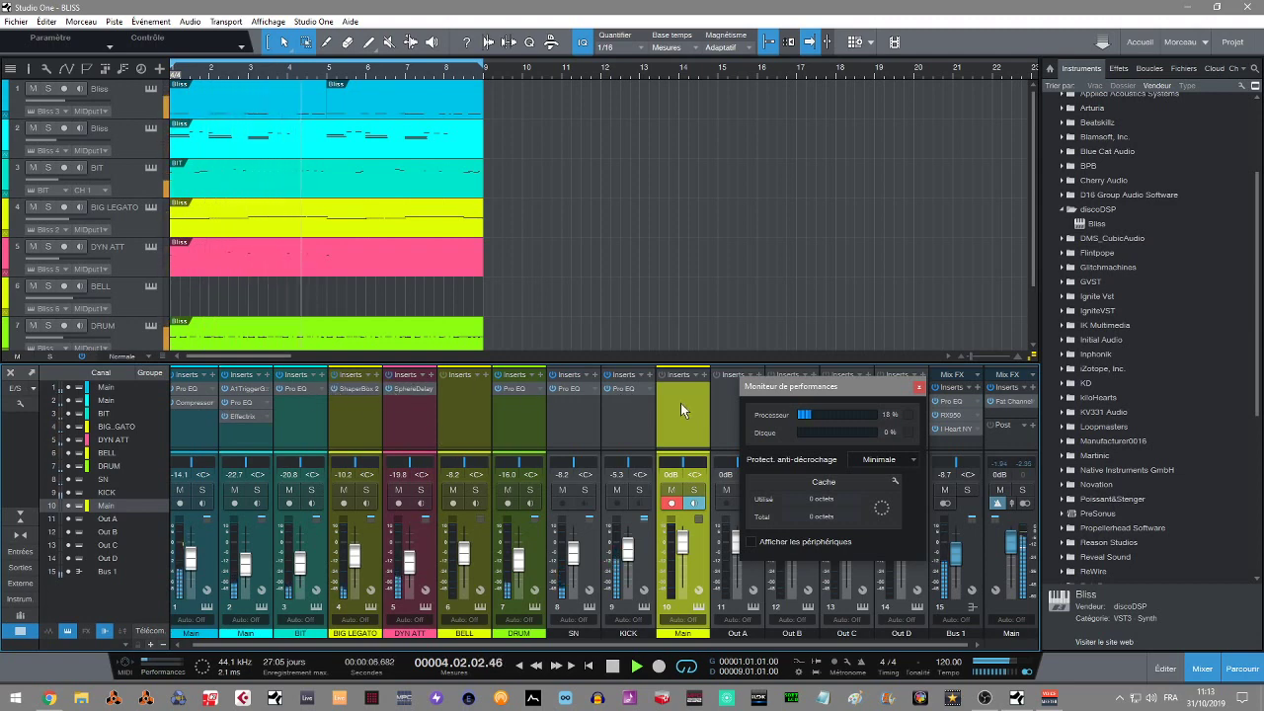
left_click_drag(874, 375, 939, 121)
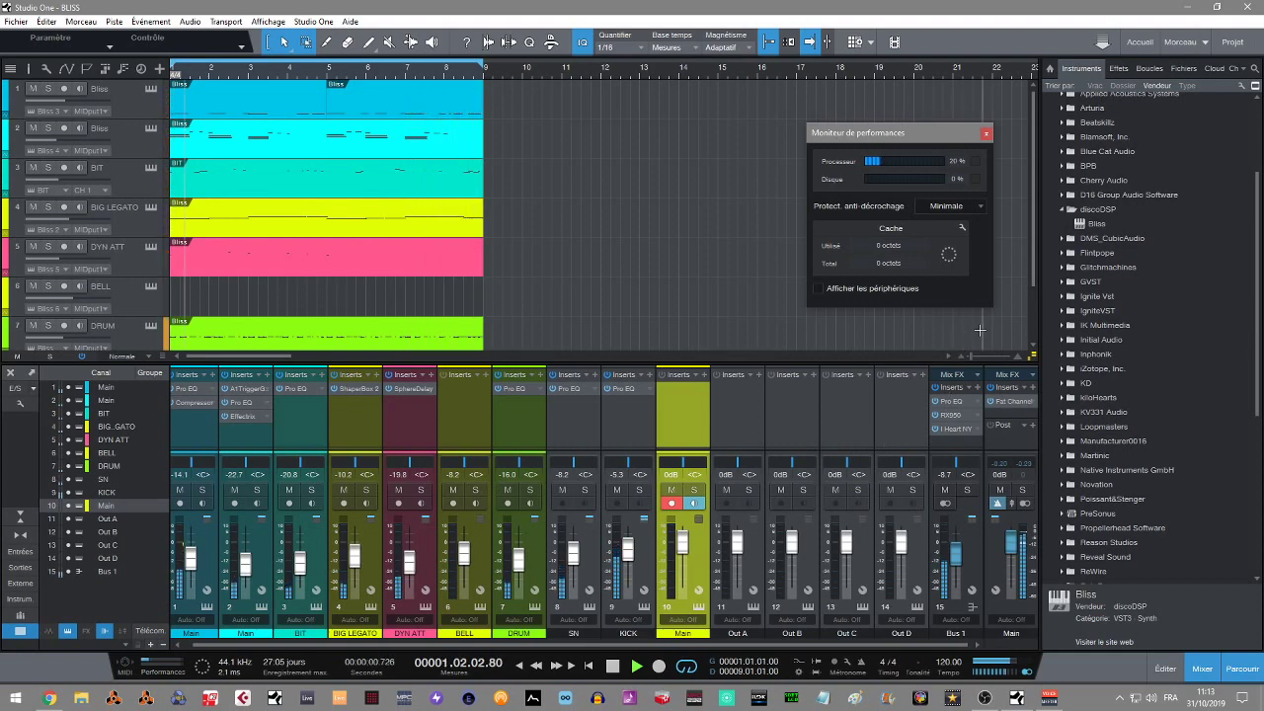
key("space")
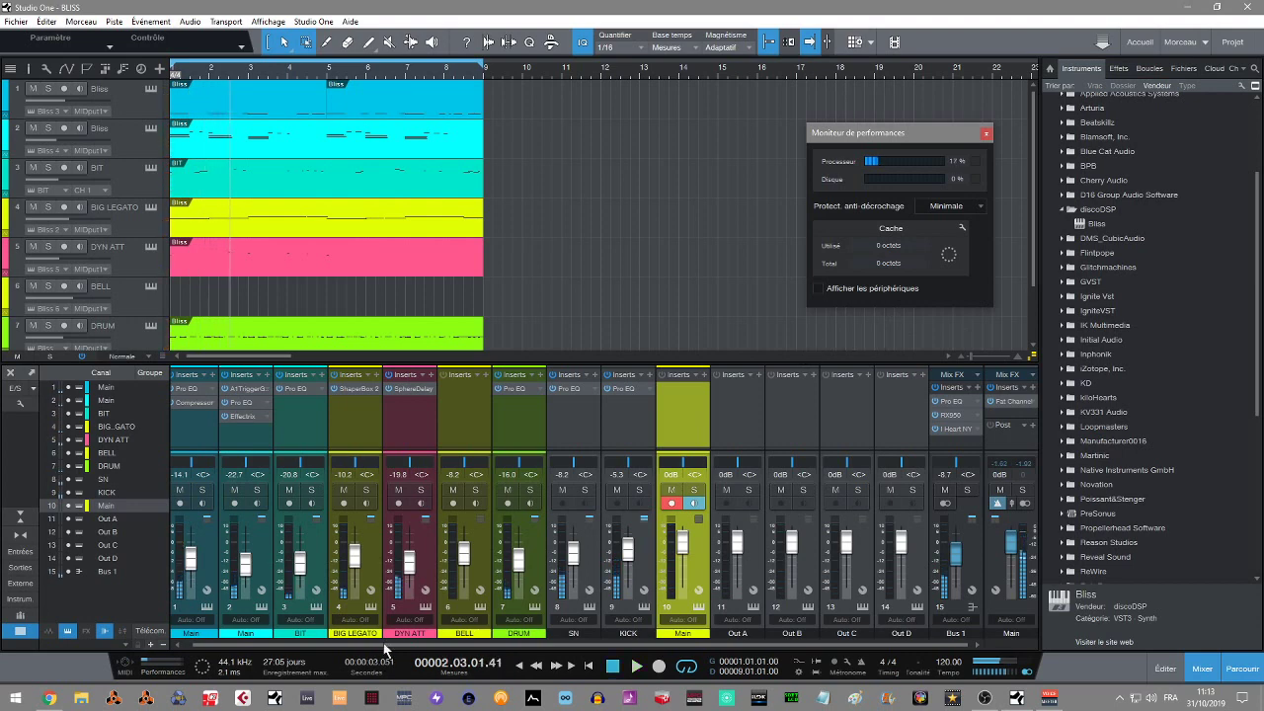
Switch to the Chrome browser, view the Bliss product page on discodsp.com, and go to the site's home page.
left_click(50, 698)
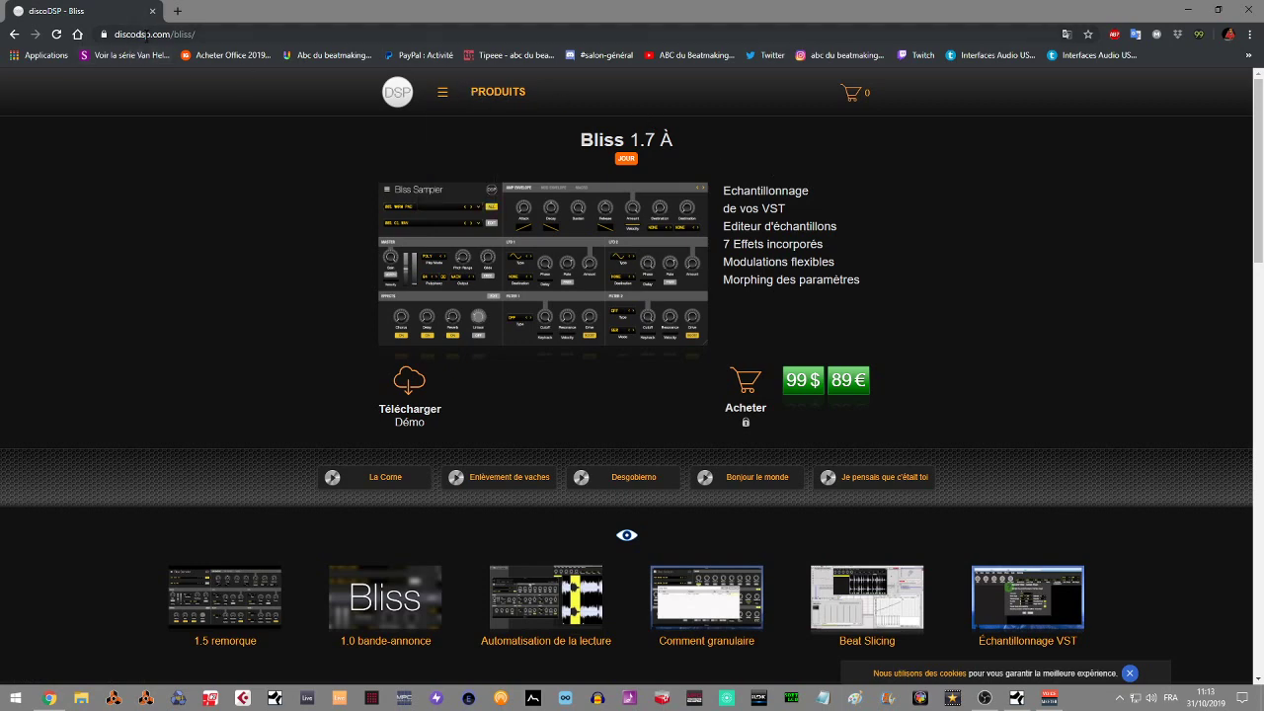
mouse_move(541, 99)
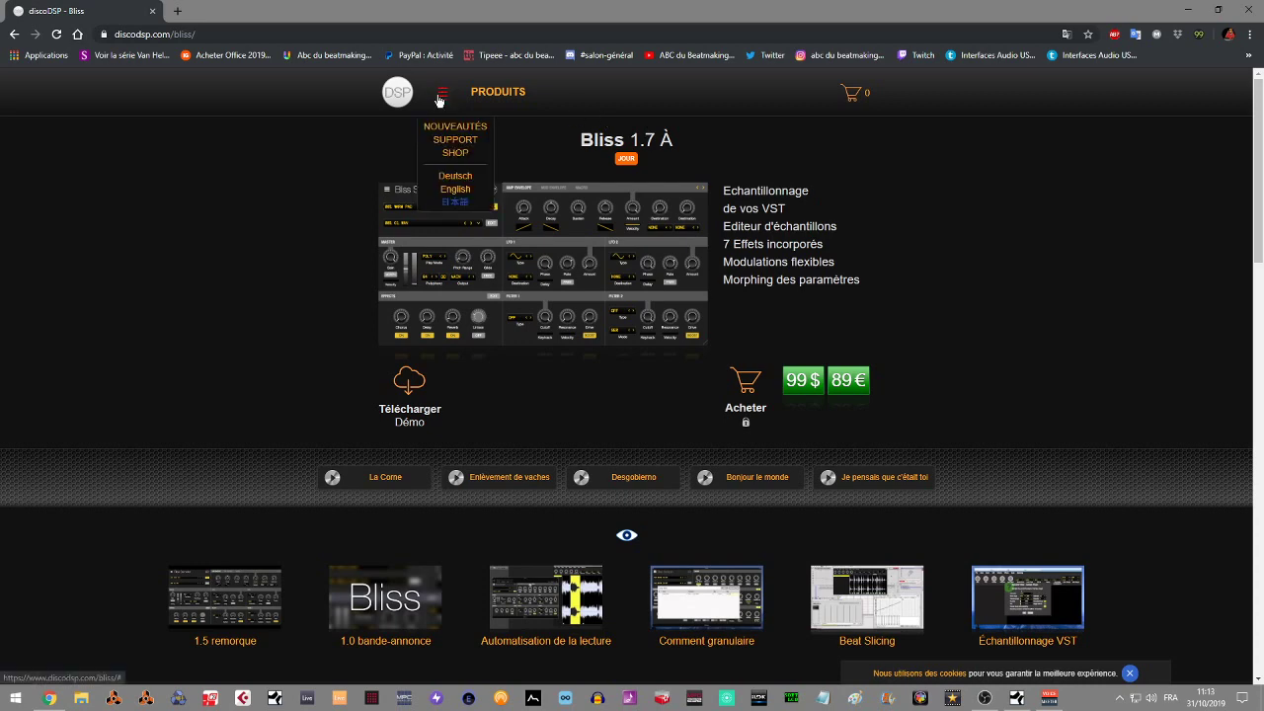
mouse_move(486, 94)
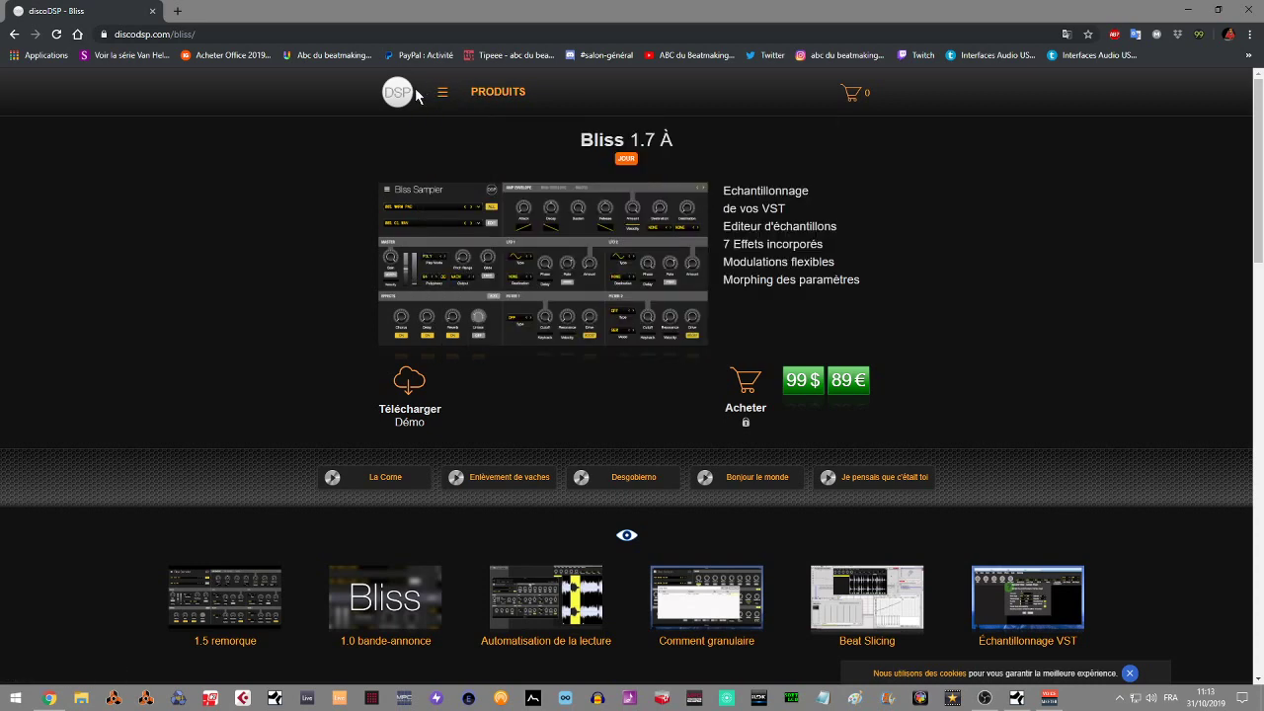
left_click(398, 93)
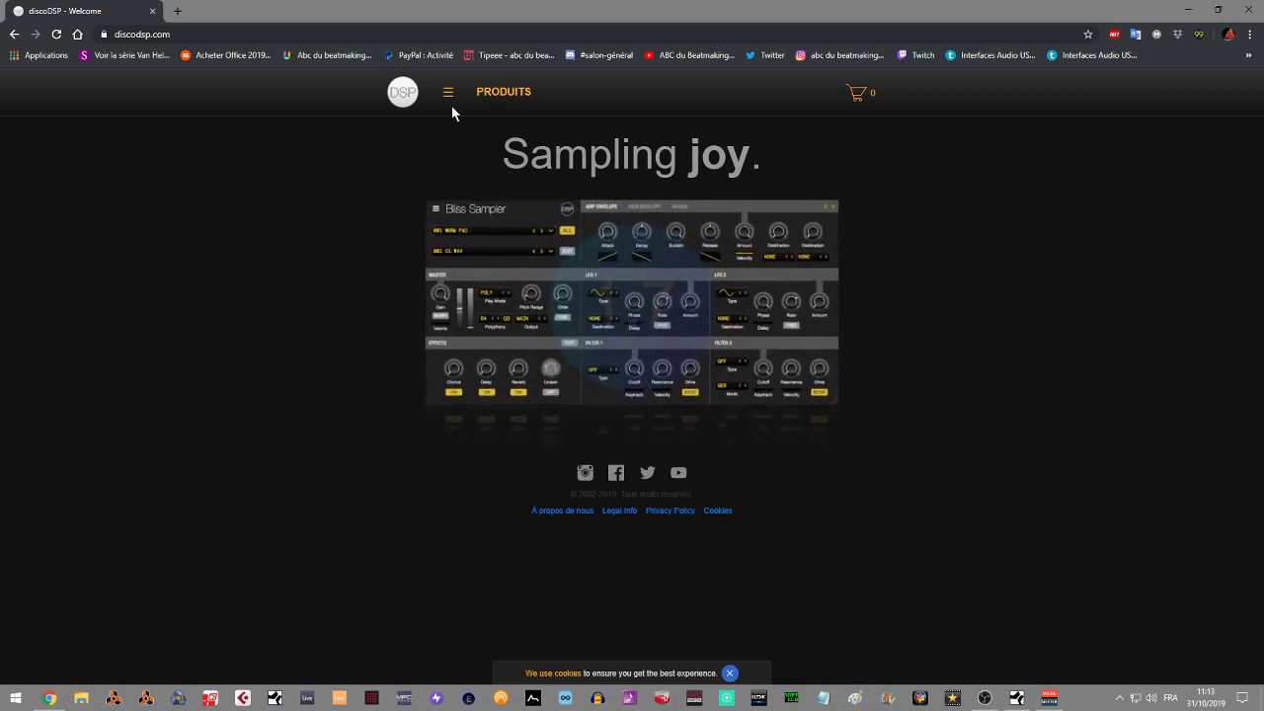
Look at the OB-Xd synthesizer page and the product range, and return to the Bliss sampler's product page.
mouse_move(504, 95)
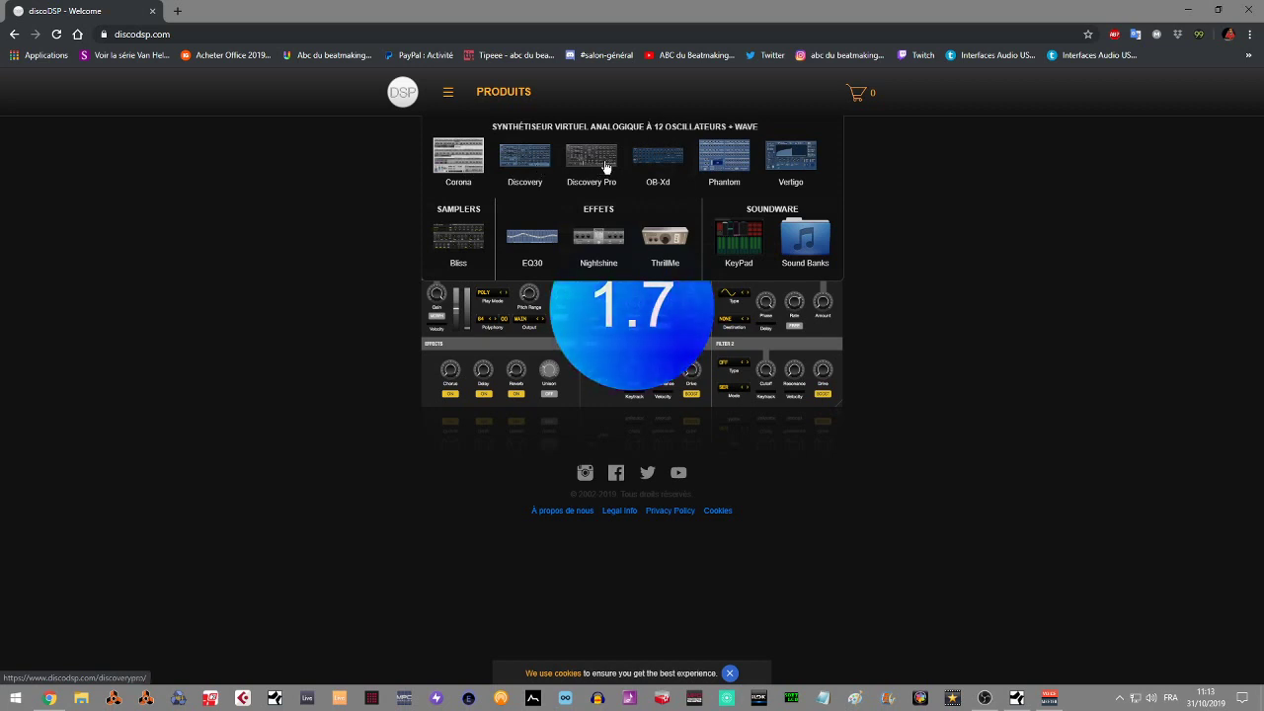
left_click(662, 163)
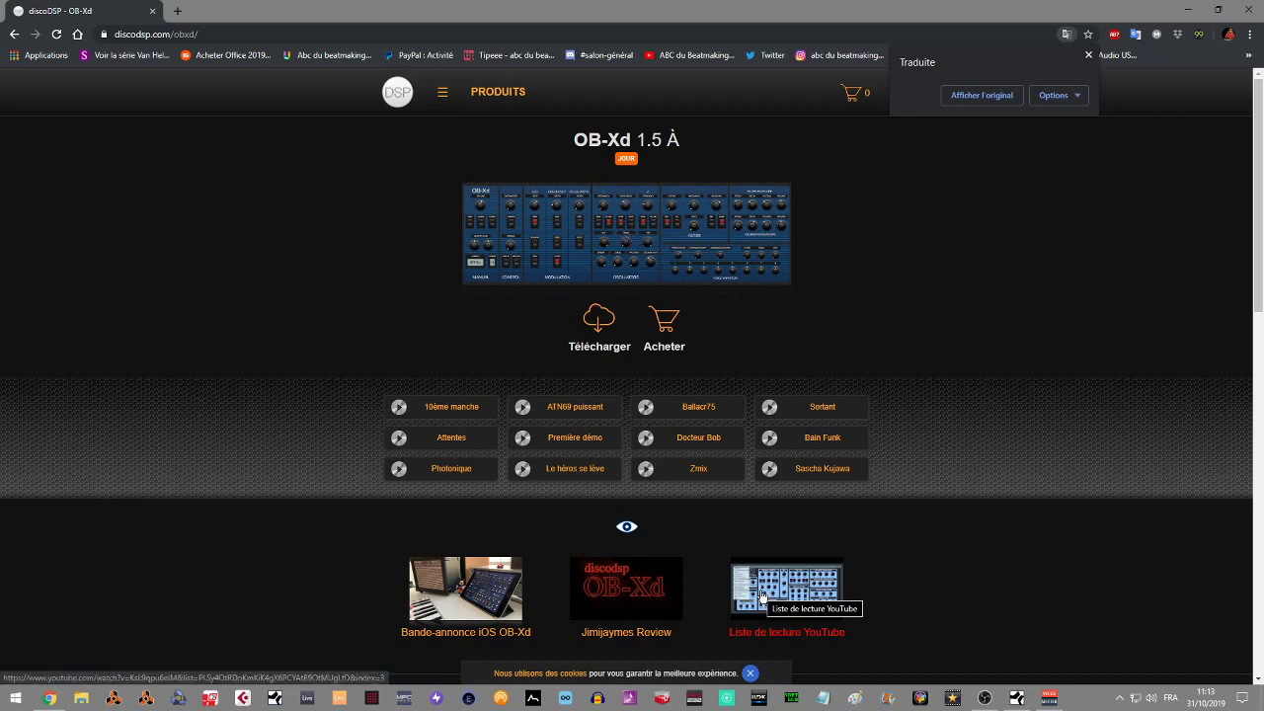
mouse_move(447, 92)
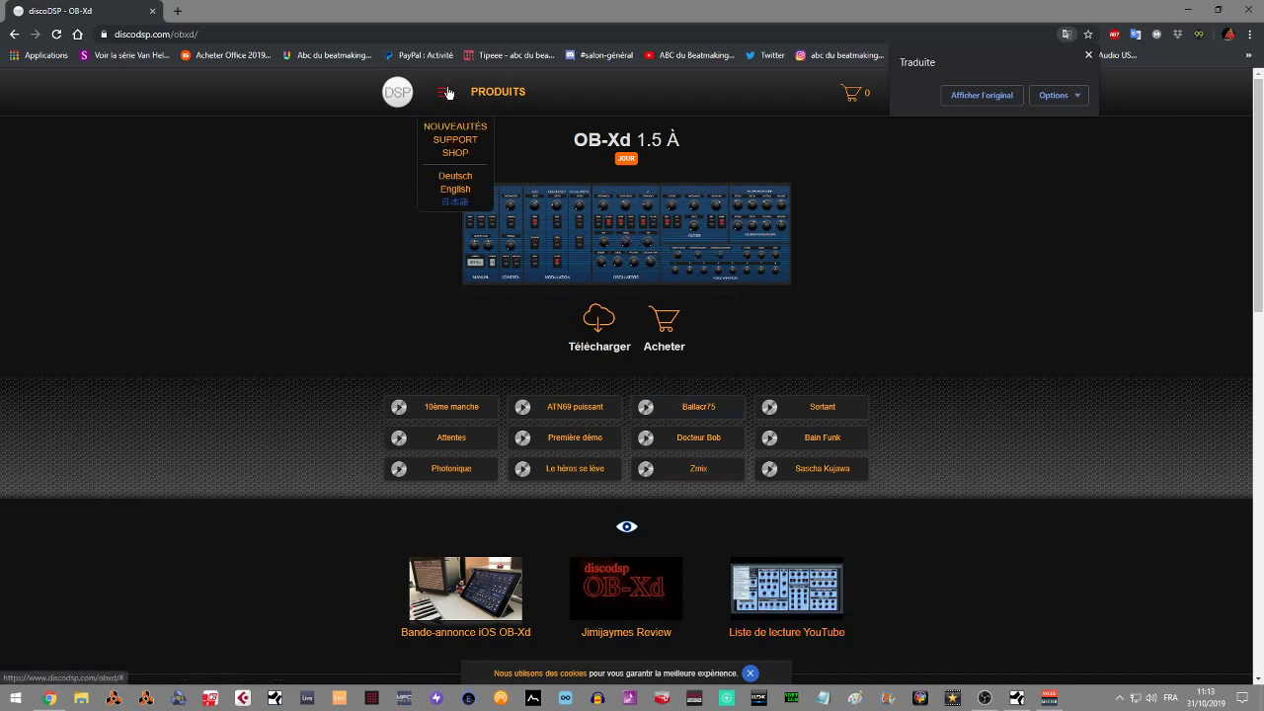
left_click(504, 93)
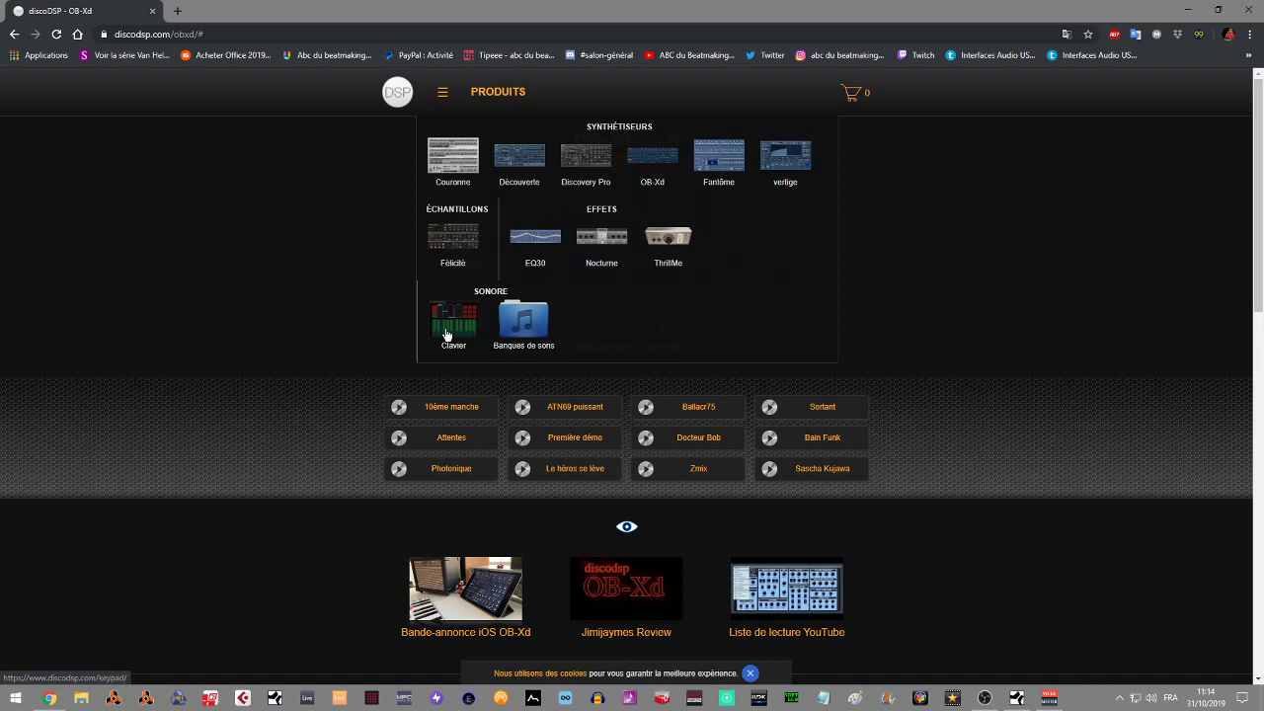
left_click(447, 240)
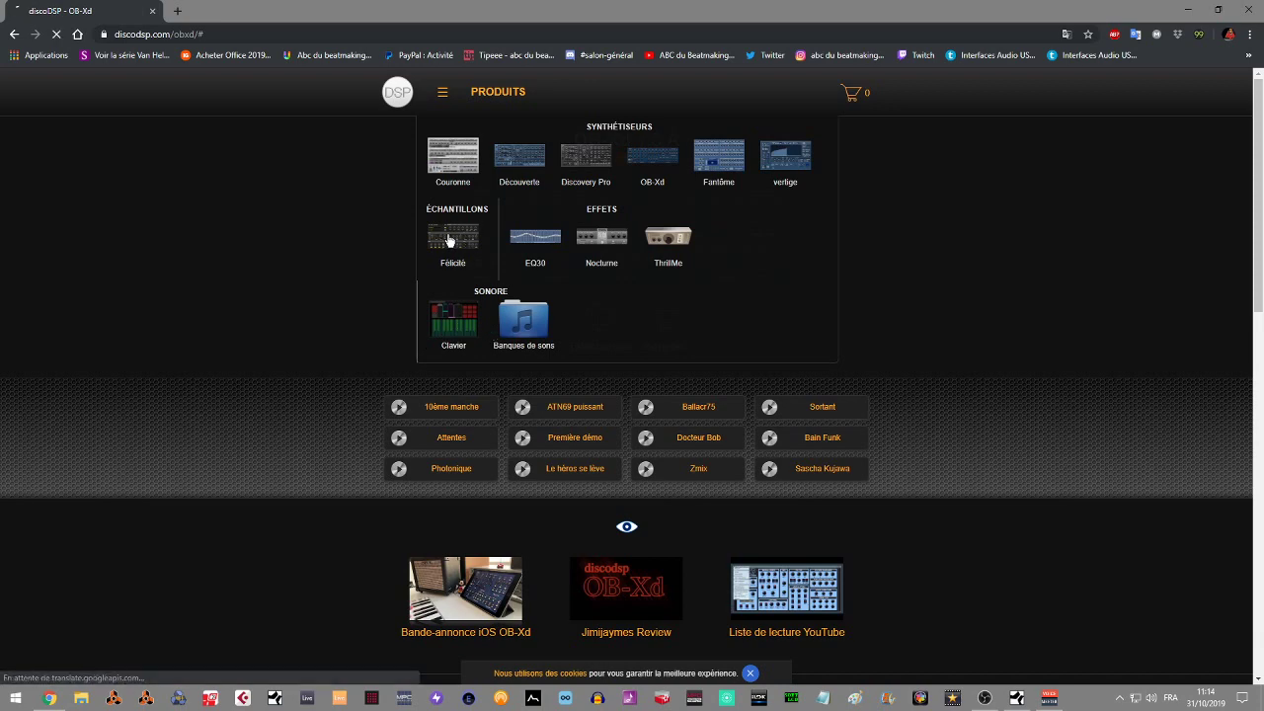